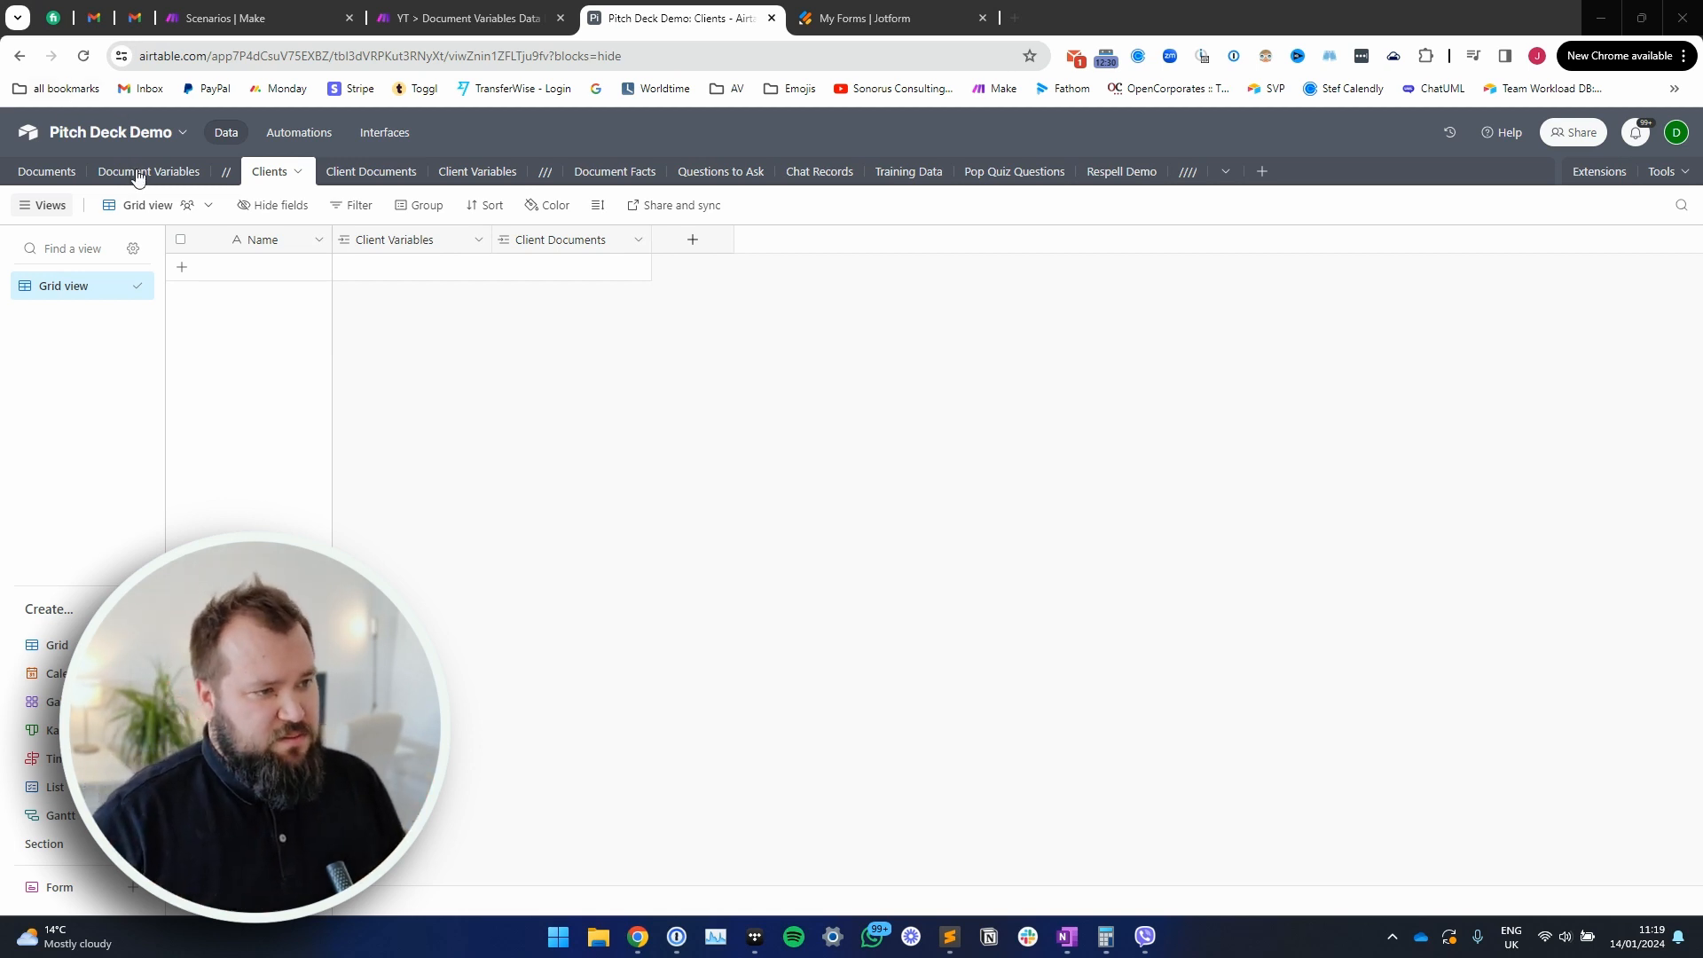
Add a client record named Acme Inc. to the Clients table.
{"action": "left_click", "coordinate": [314, 276]}
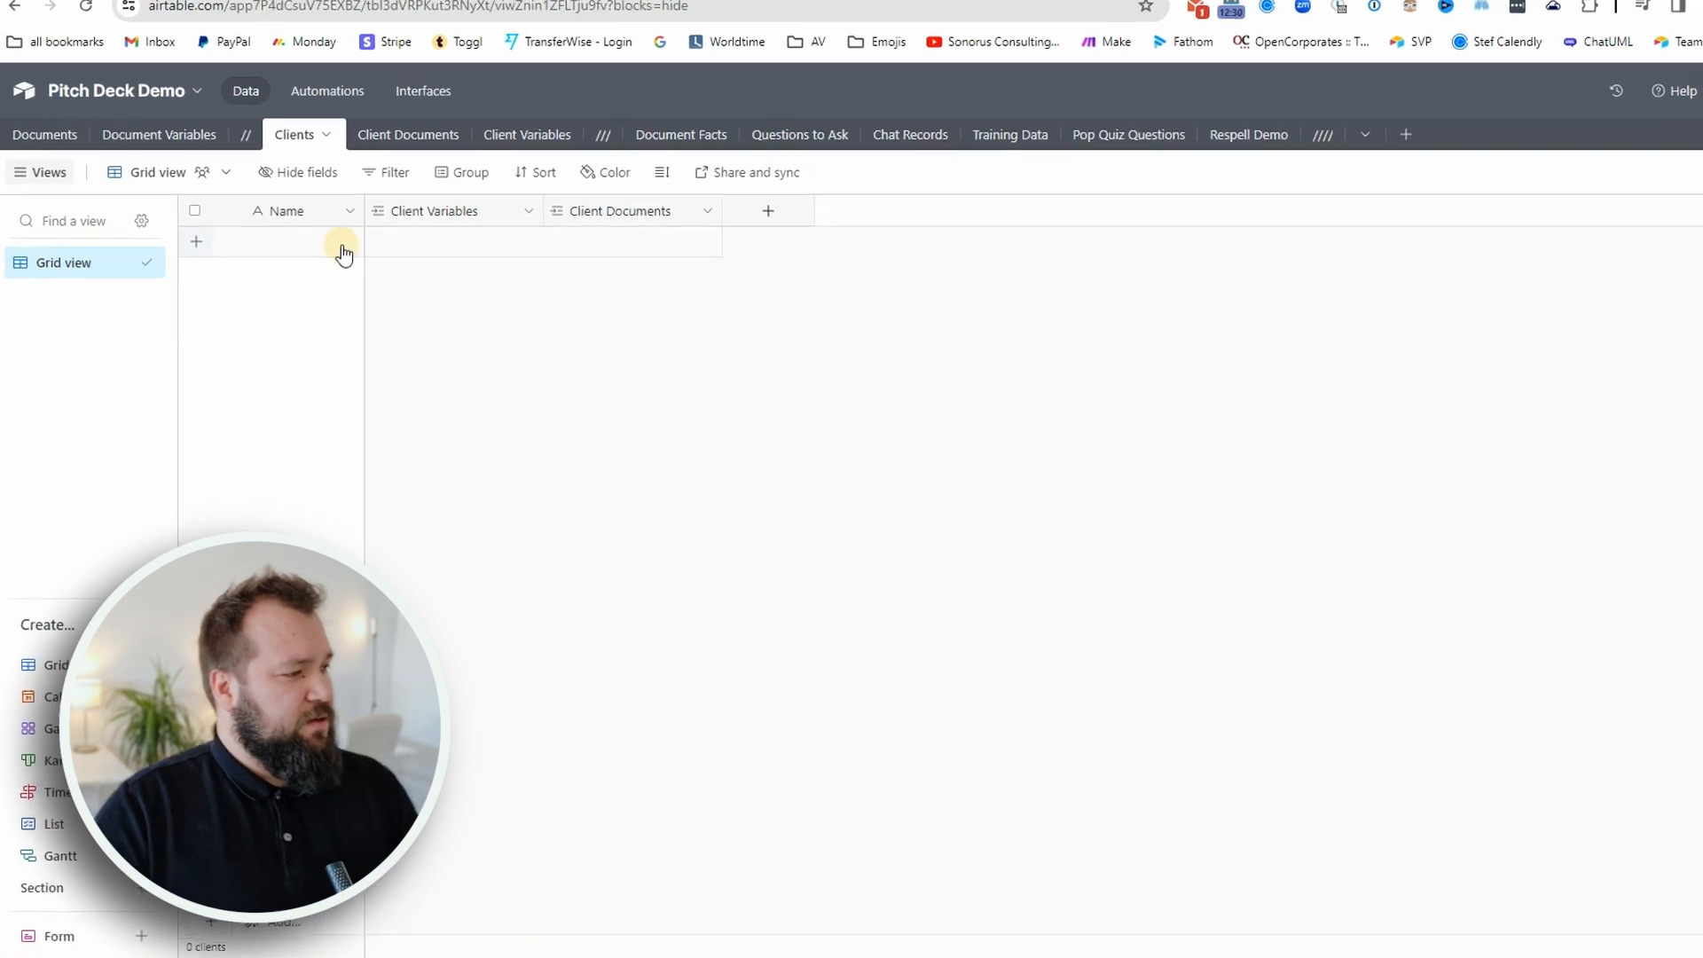
{"action": "type", "text": "Acme Inc."}
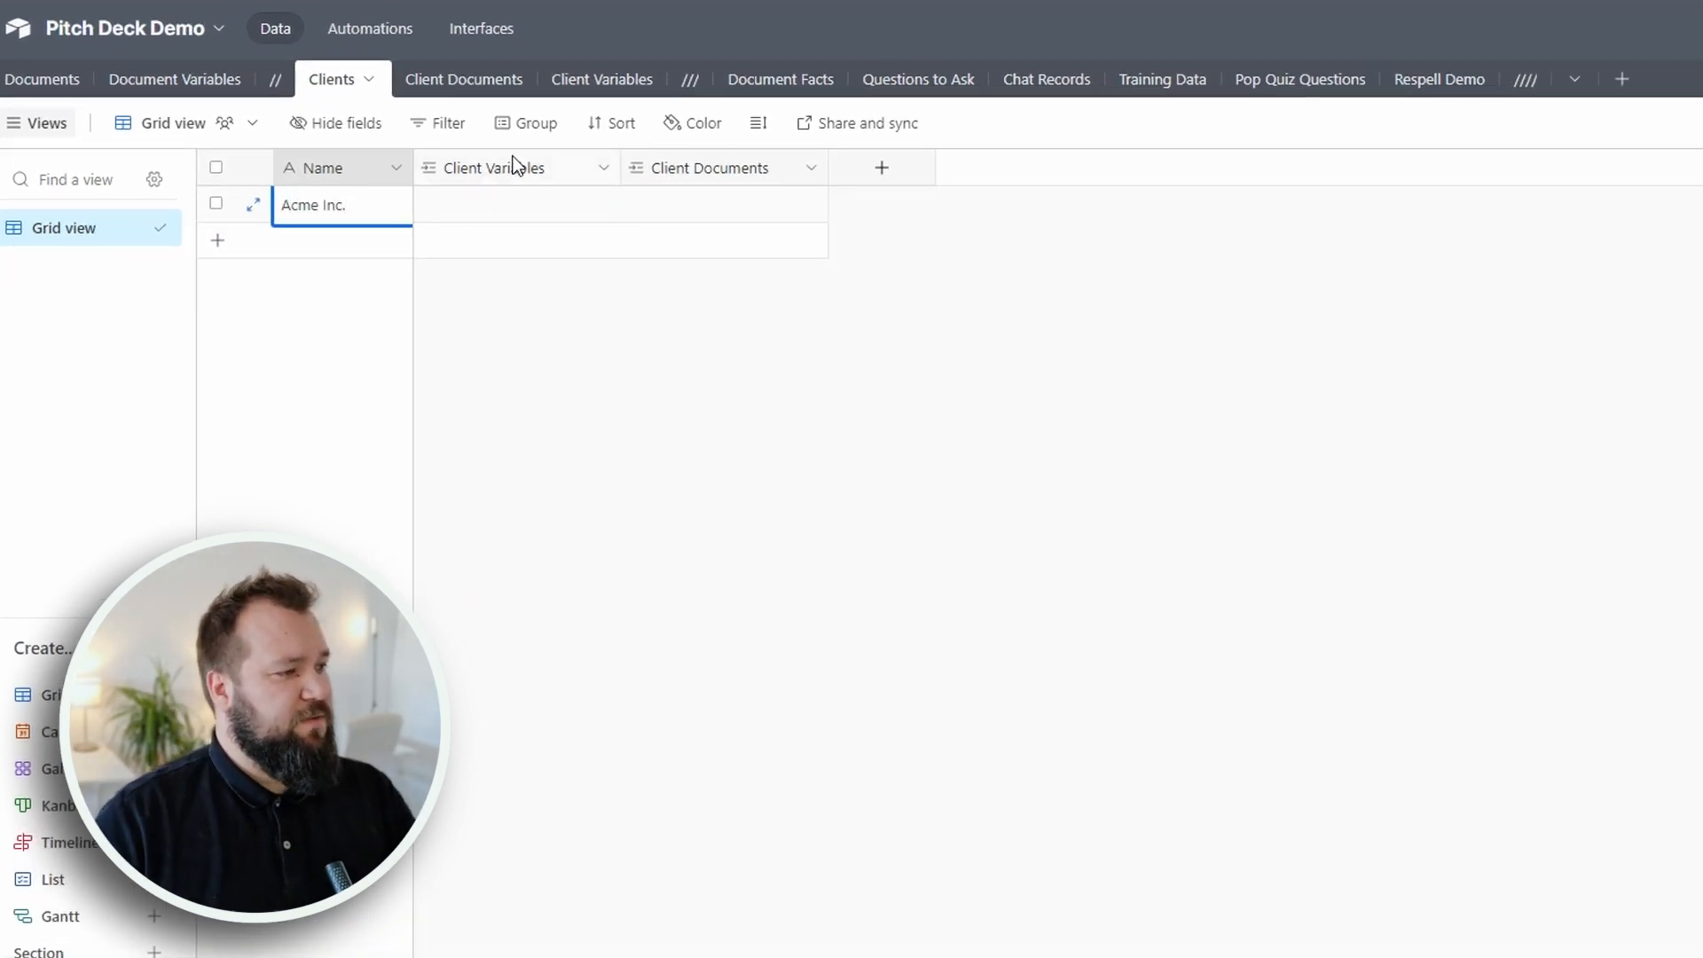
Create a Client Documents record linked to the client Acme Inc. and the document type Non-Disclosure Agreement.
{"action": "left_click", "coordinate": [463, 79]}
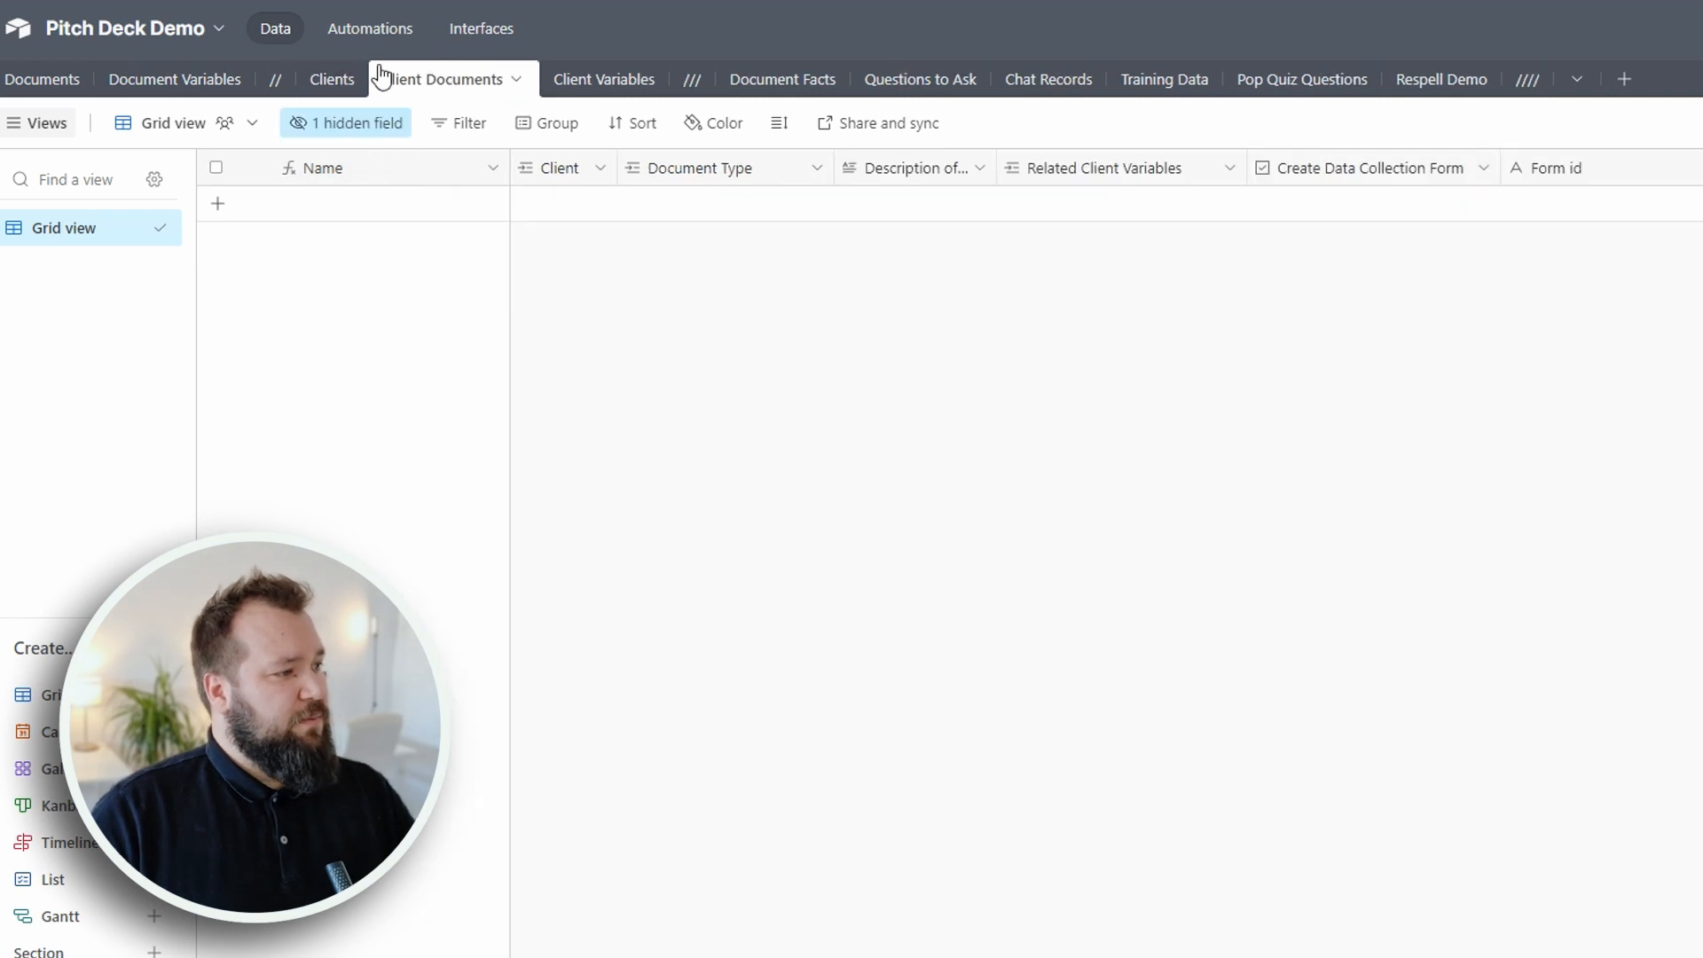
{"action": "left_click", "coordinate": [443, 204]}
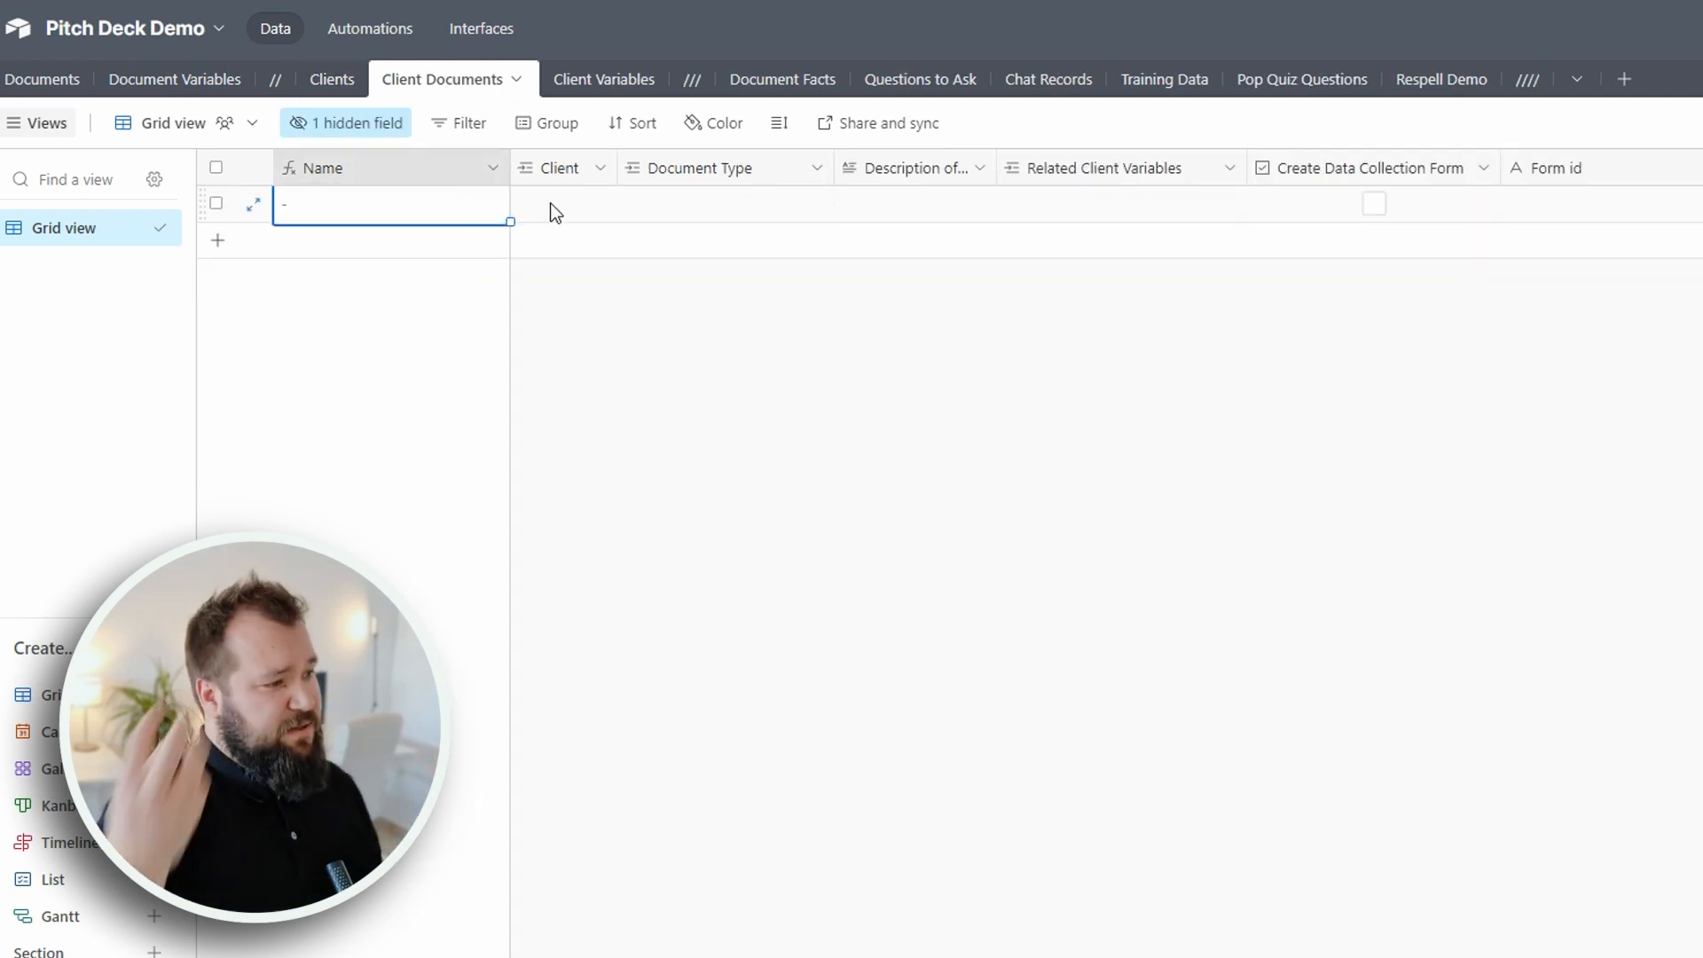
{"action": "left_click", "coordinate": [555, 213]}
{"action": "left_click", "coordinate": [530, 203]}
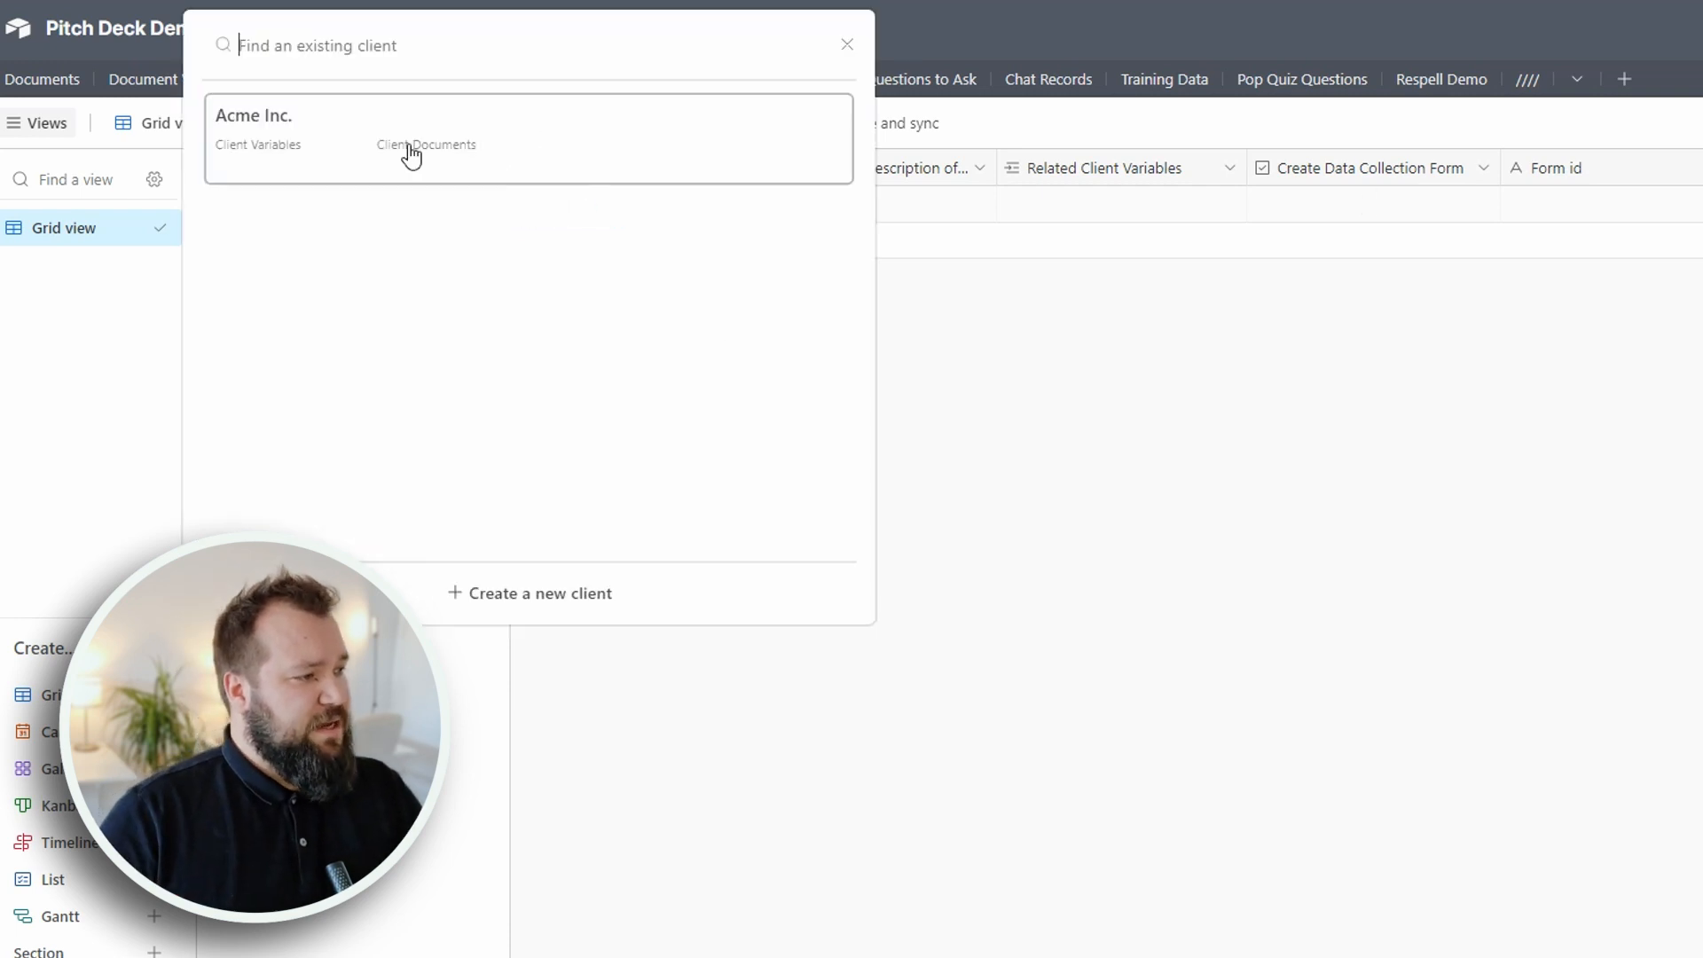
{"action": "left_click", "coordinate": [407, 156]}
{"action": "left_click", "coordinate": [669, 211]}
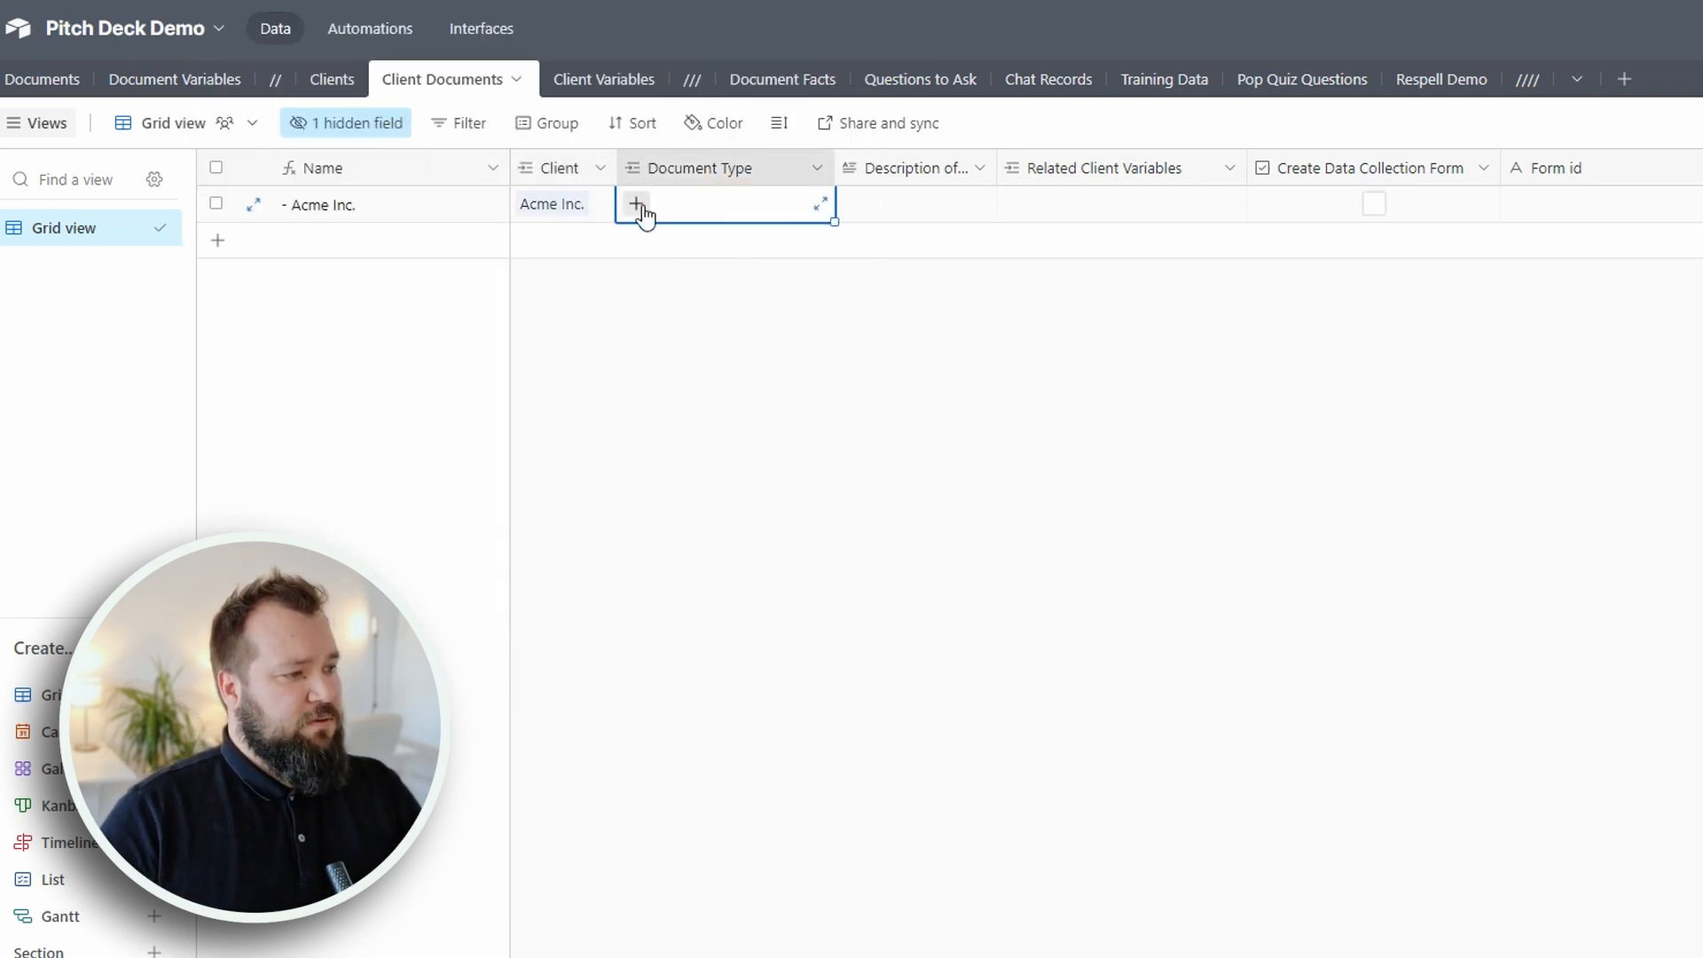
{"action": "left_click", "coordinate": [638, 205]}
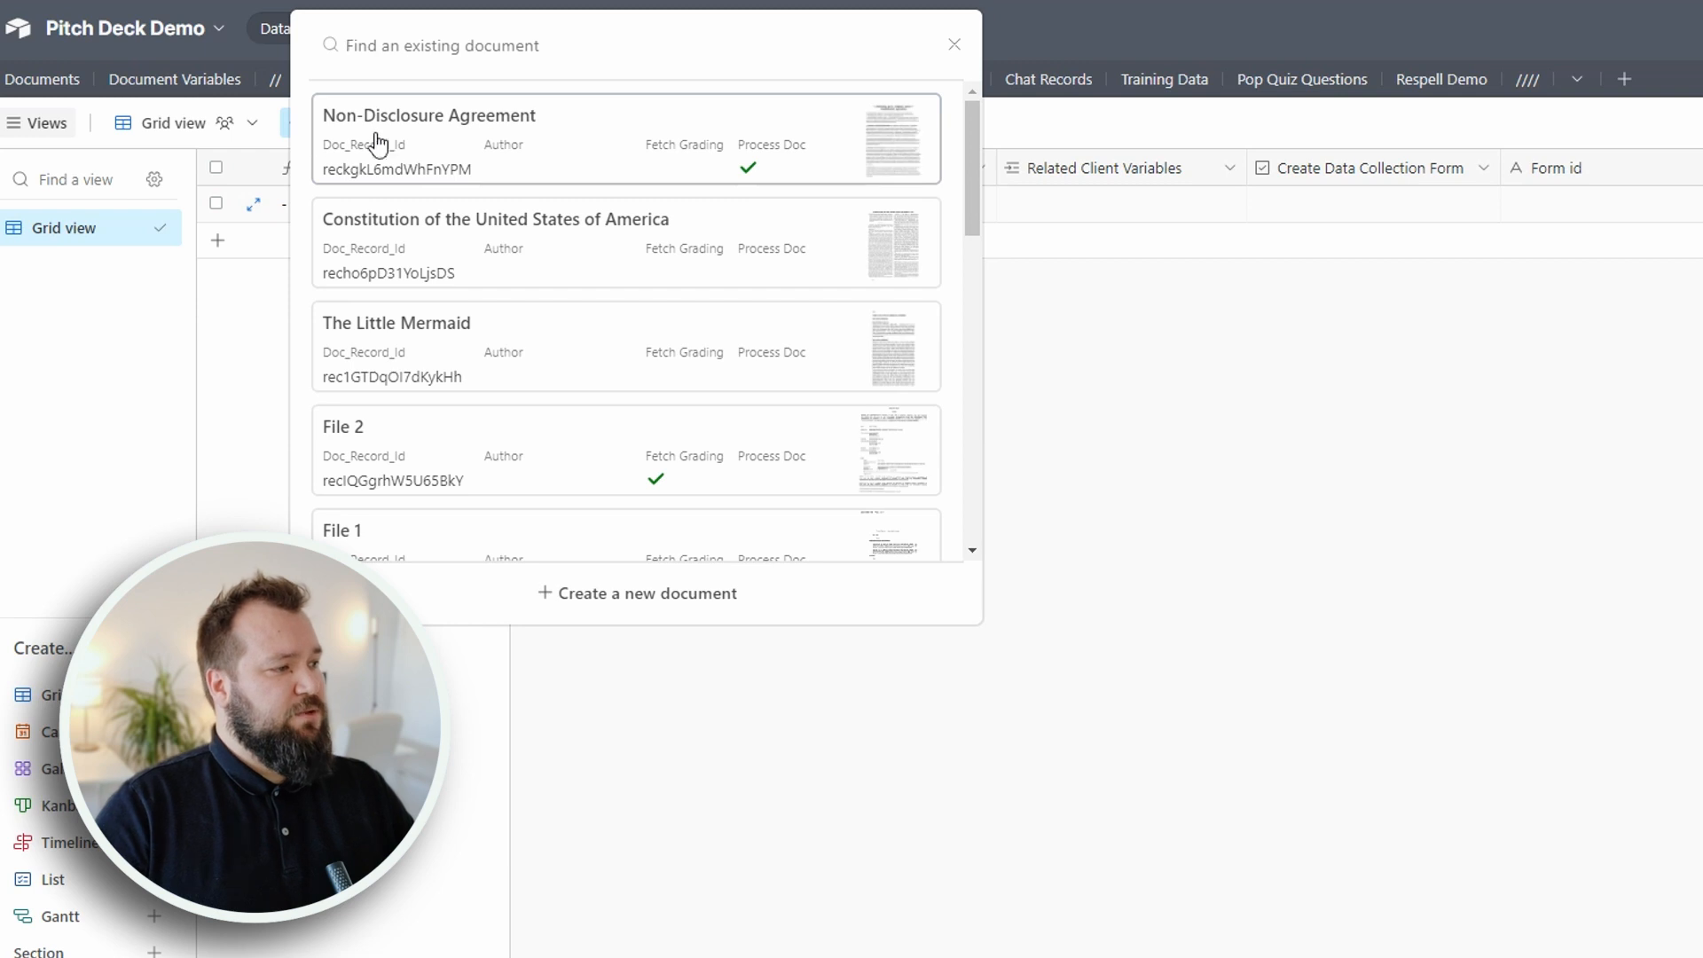
{"action": "left_click", "coordinate": [507, 142]}
{"action": "left_click", "coordinate": [1044, 445]}
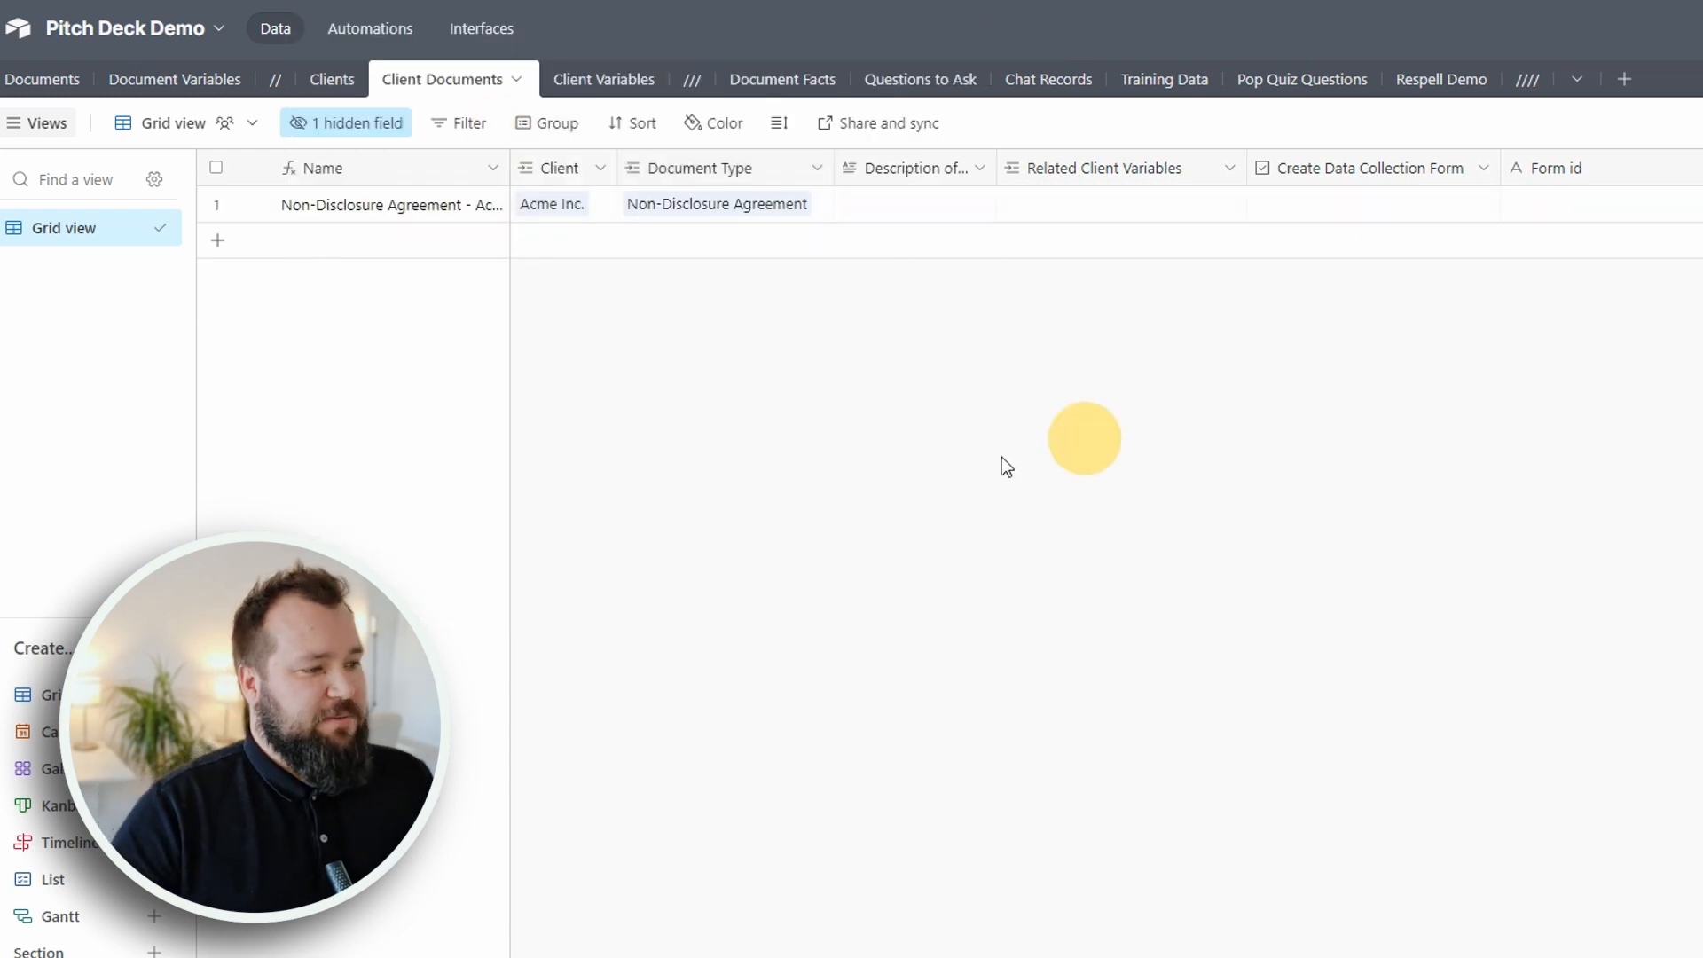
Widen the Description of the document column and enter "Please fill it out.. Thanks!" for the new record.
{"action": "left_click", "coordinate": [862, 206]}
{"action": "left_click_drag", "start_coordinate": [998, 168], "coordinate": [1107, 167]}
{"action": "left_click", "coordinate": [1011, 211]}
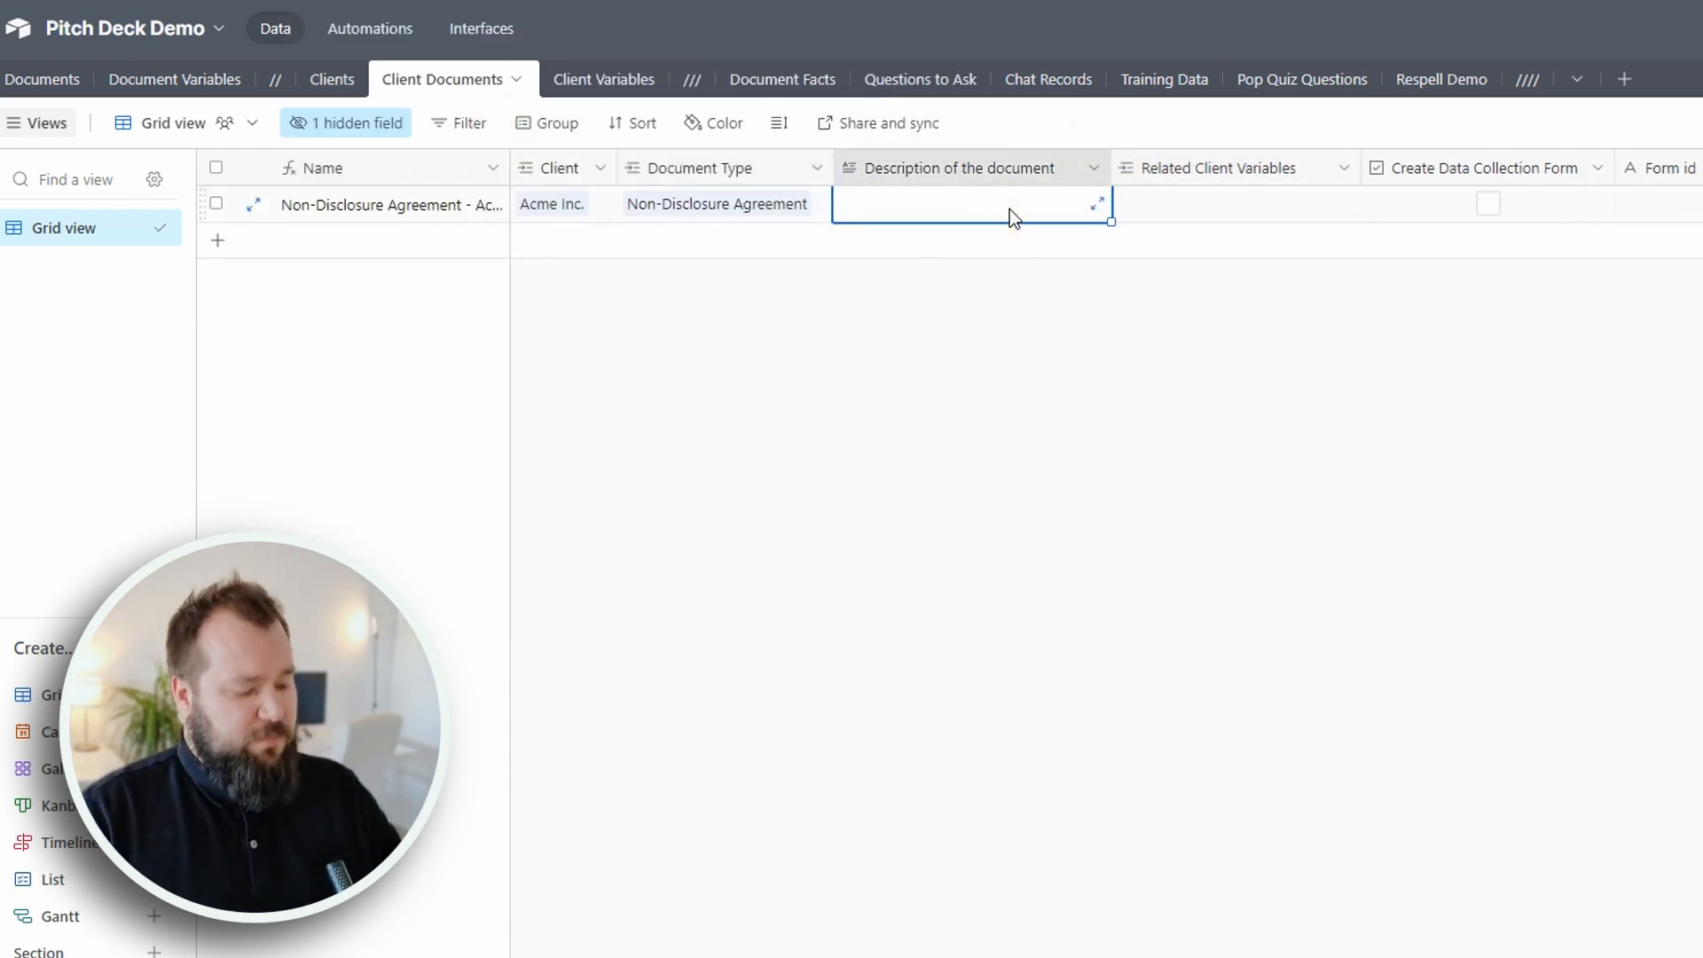
{"action": "type", "text": "Please fi"}
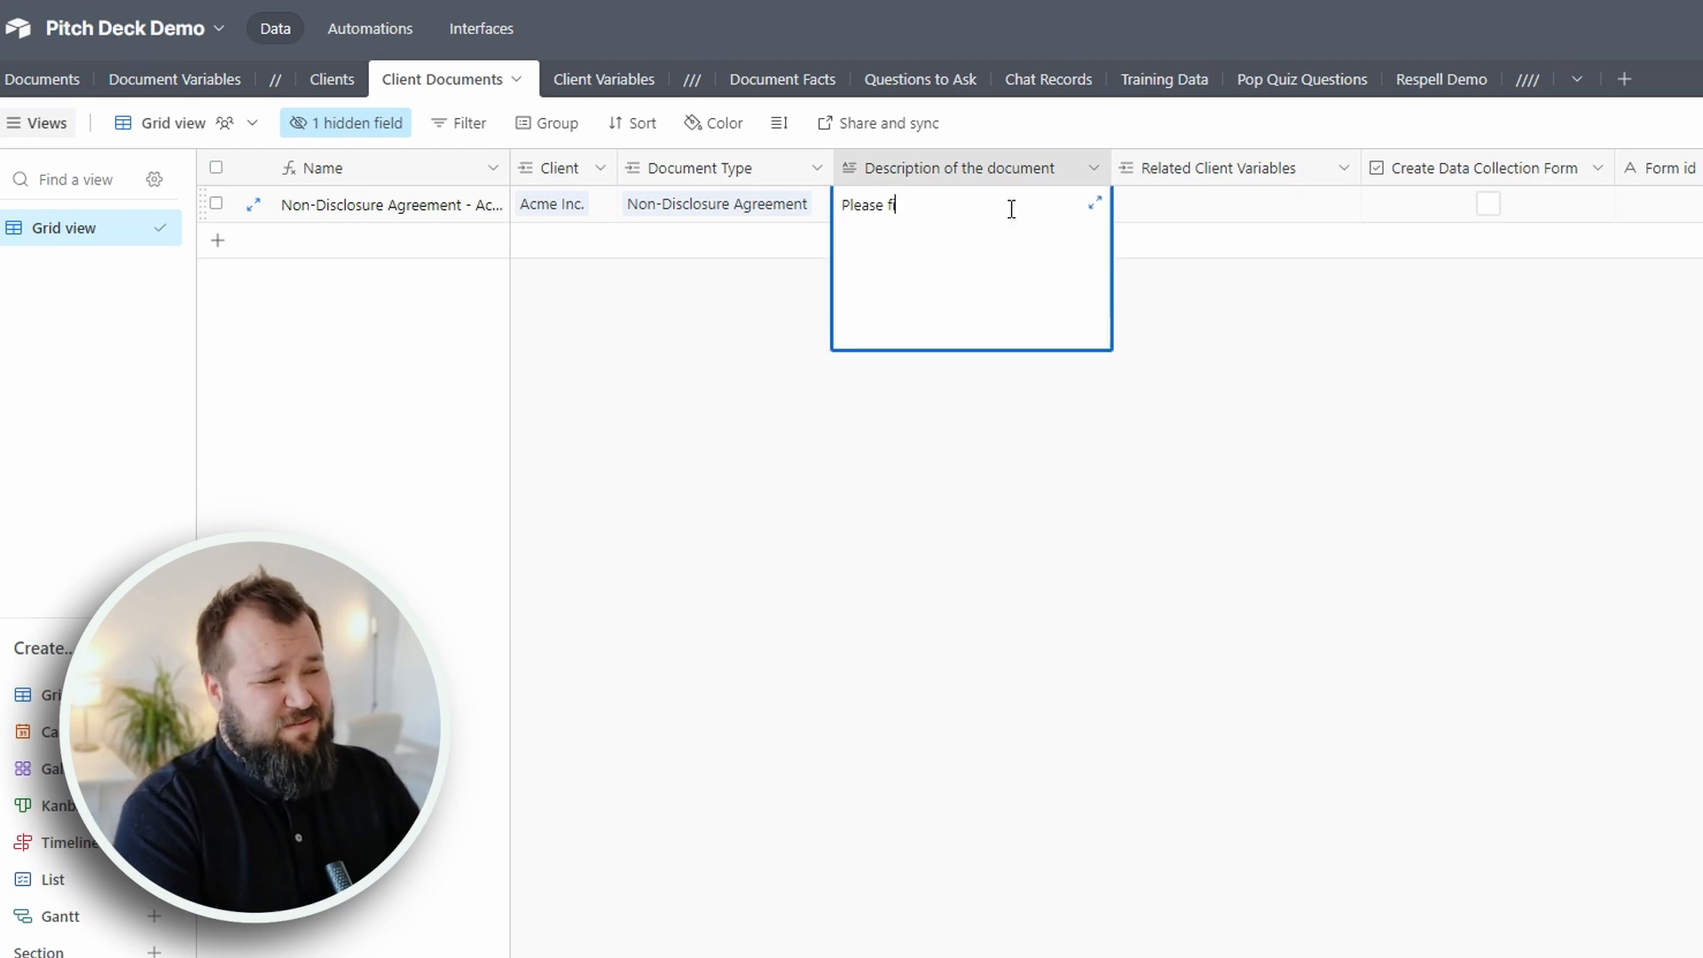
{"action": "type", "text": "ll it out.. Thanks!"}
{"action": "left_click", "coordinate": [1202, 211]}
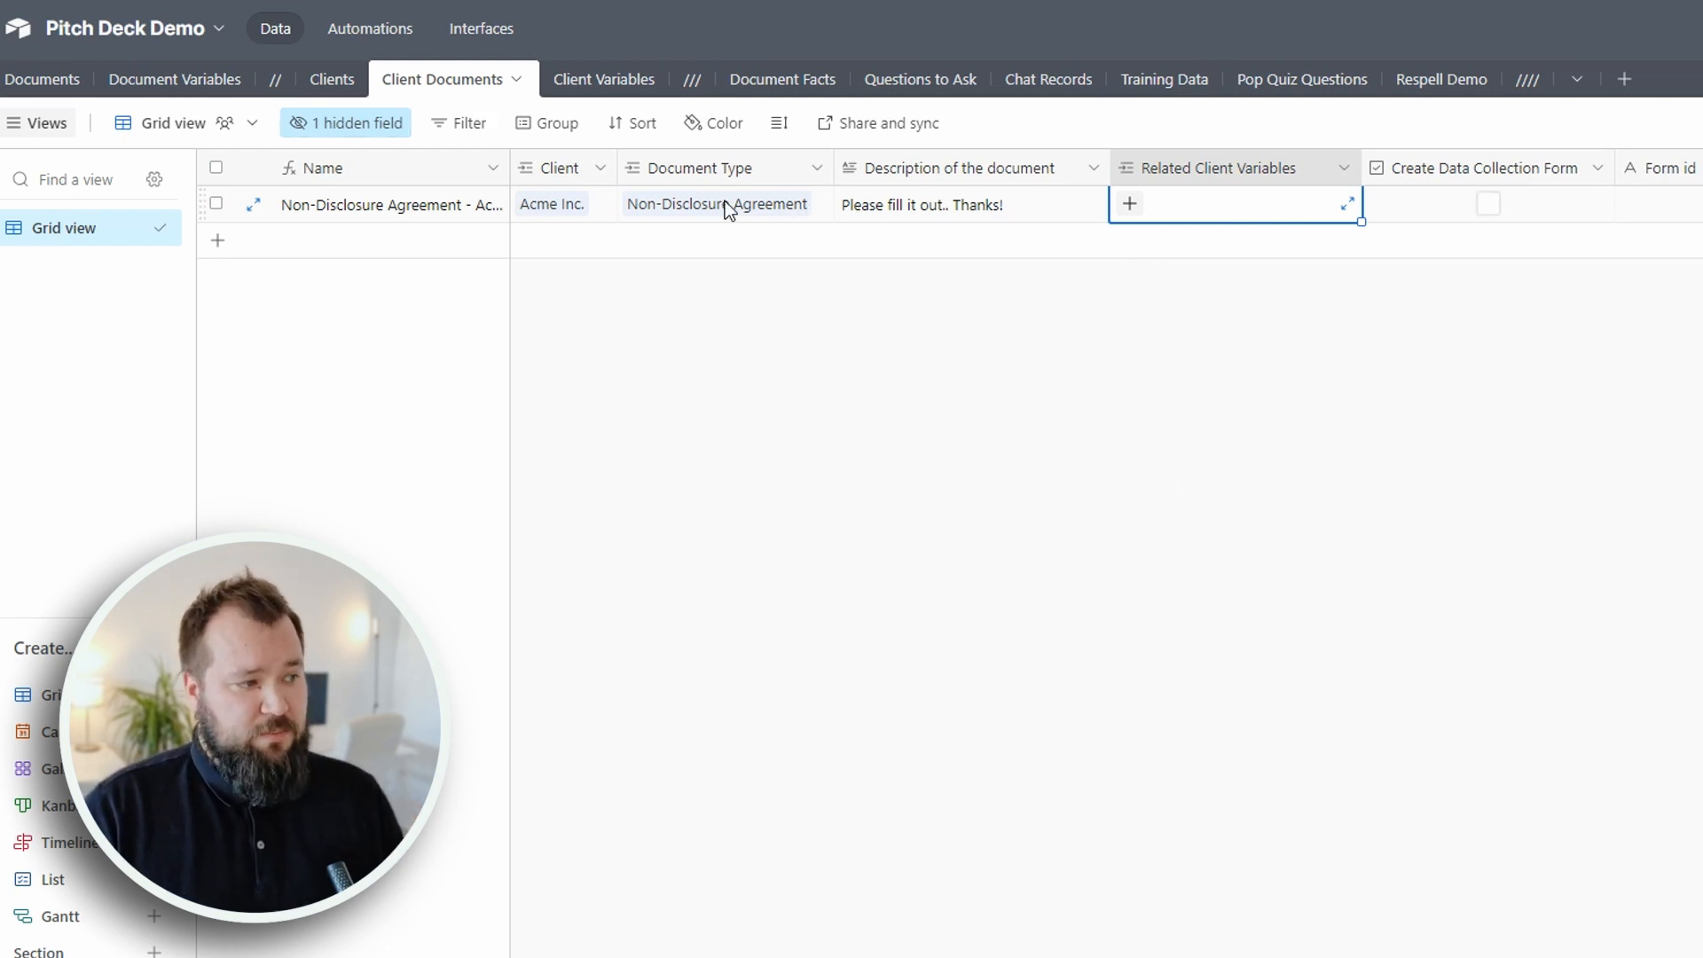
Enable Create Data Collection Form for the Acme Inc. Non-Disclosure Agreement record in Client Documents, after checking the two variables tables.
{"action": "left_click", "coordinate": [209, 79]}
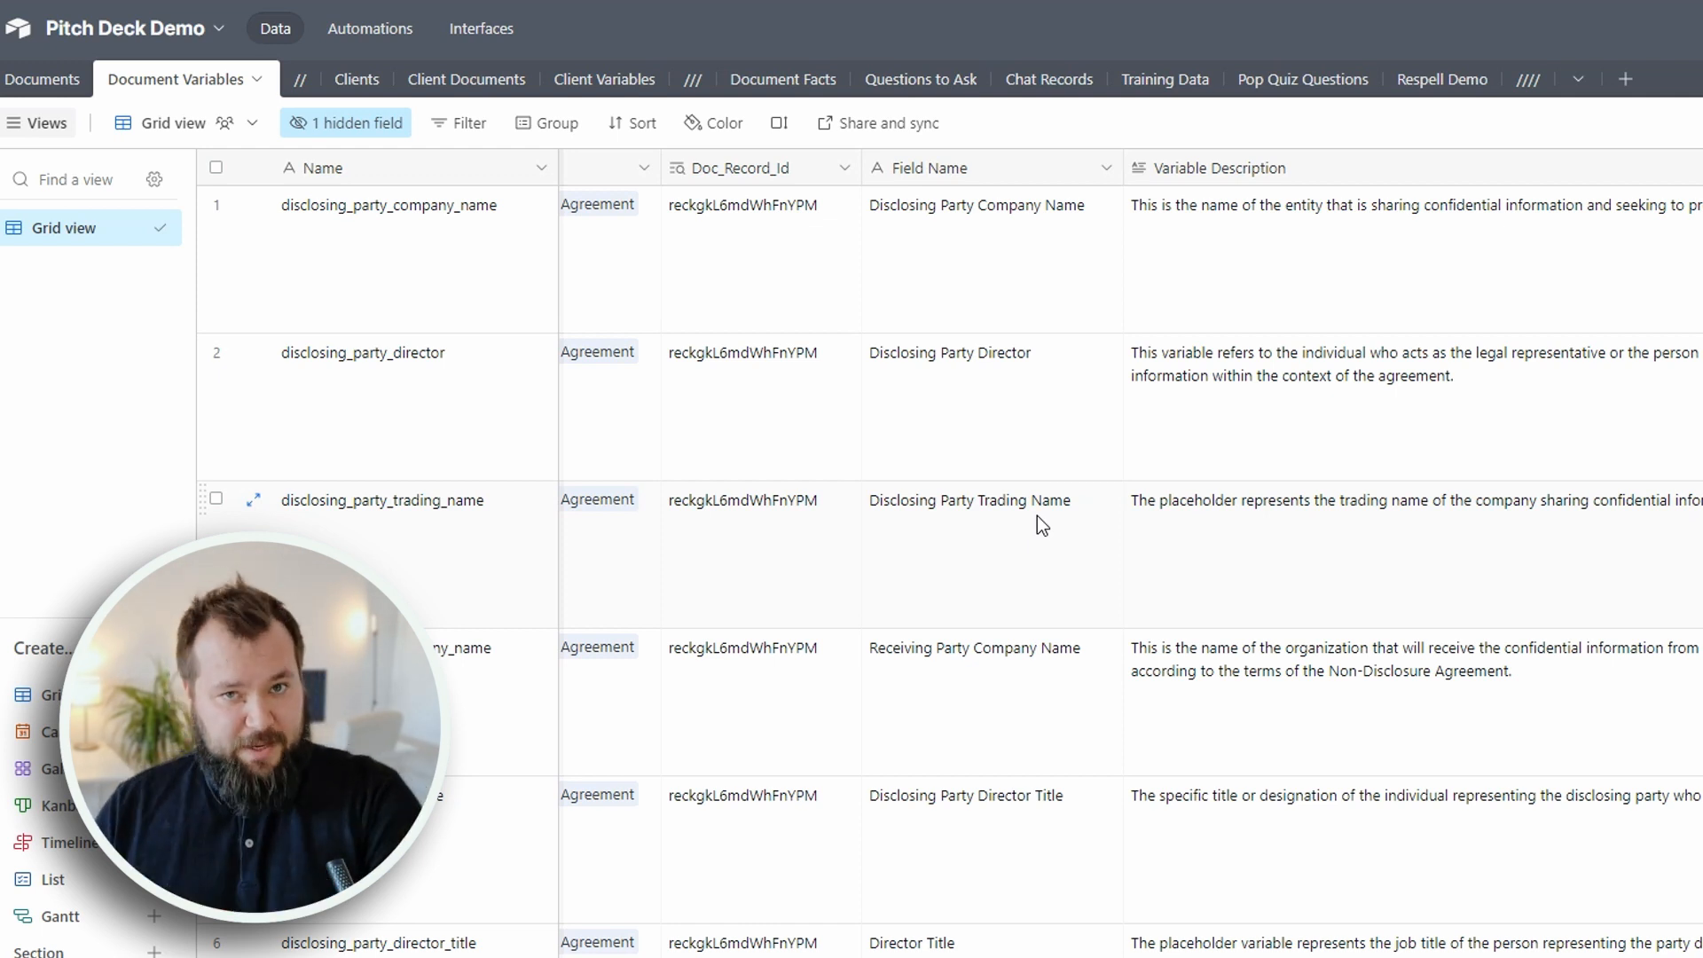
{"action": "left_click", "coordinate": [456, 86]}
{"action": "left_click", "coordinate": [628, 85]}
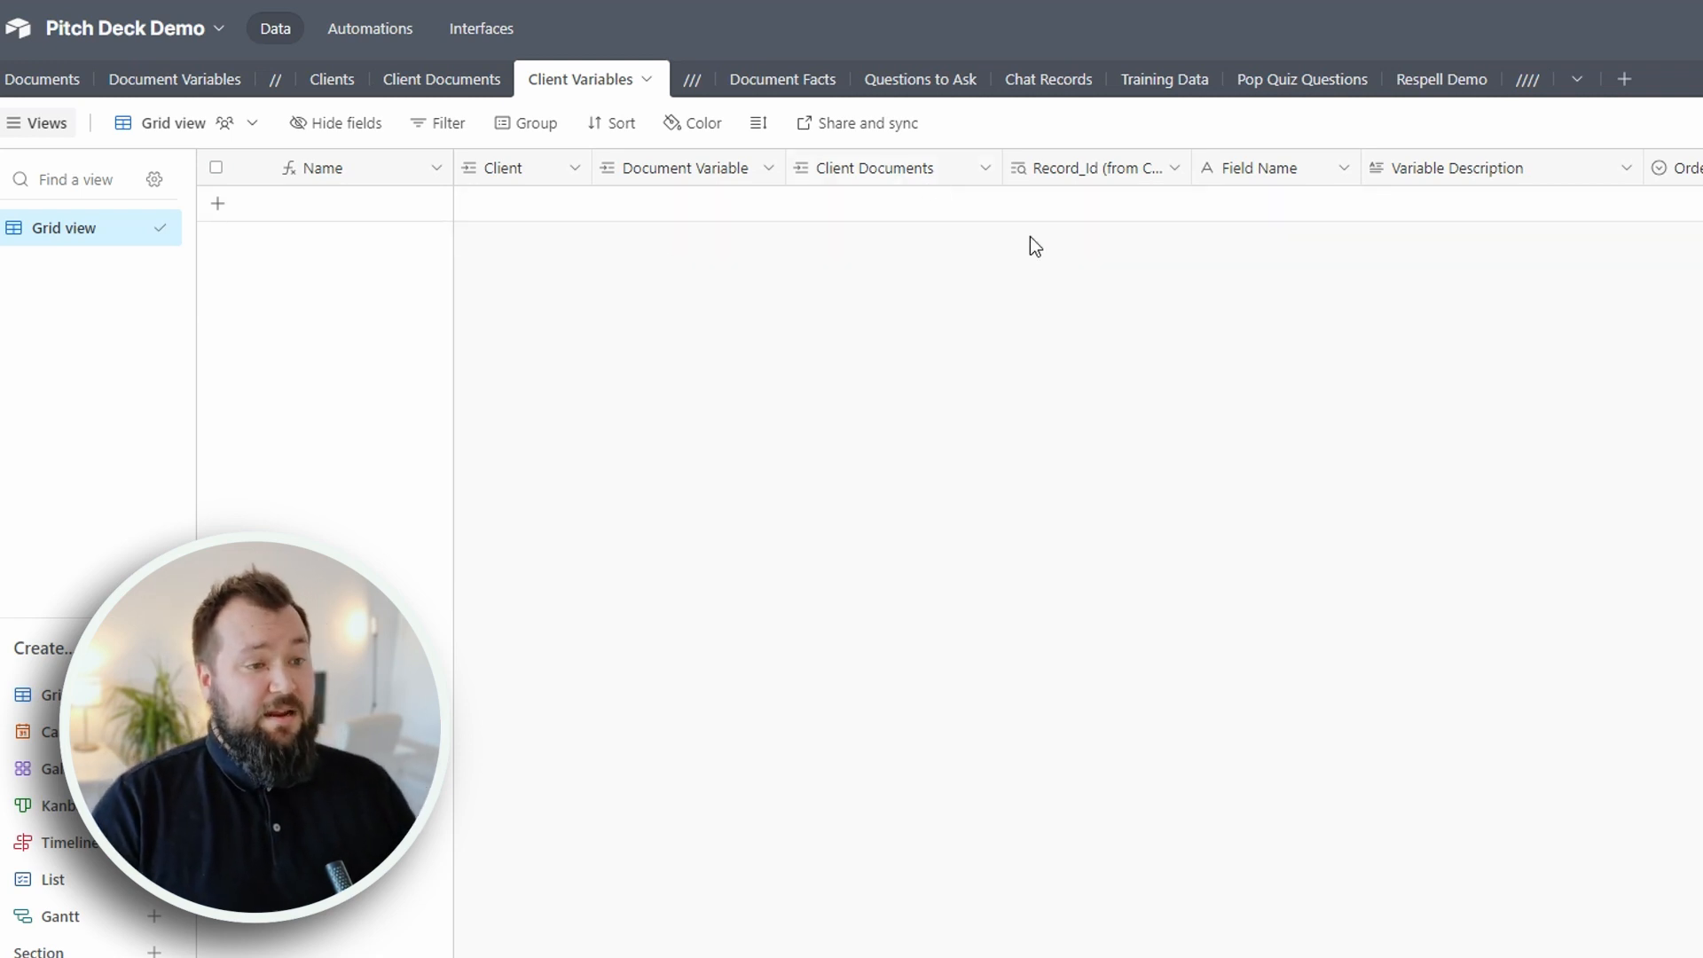
{"action": "left_click", "coordinate": [401, 87]}
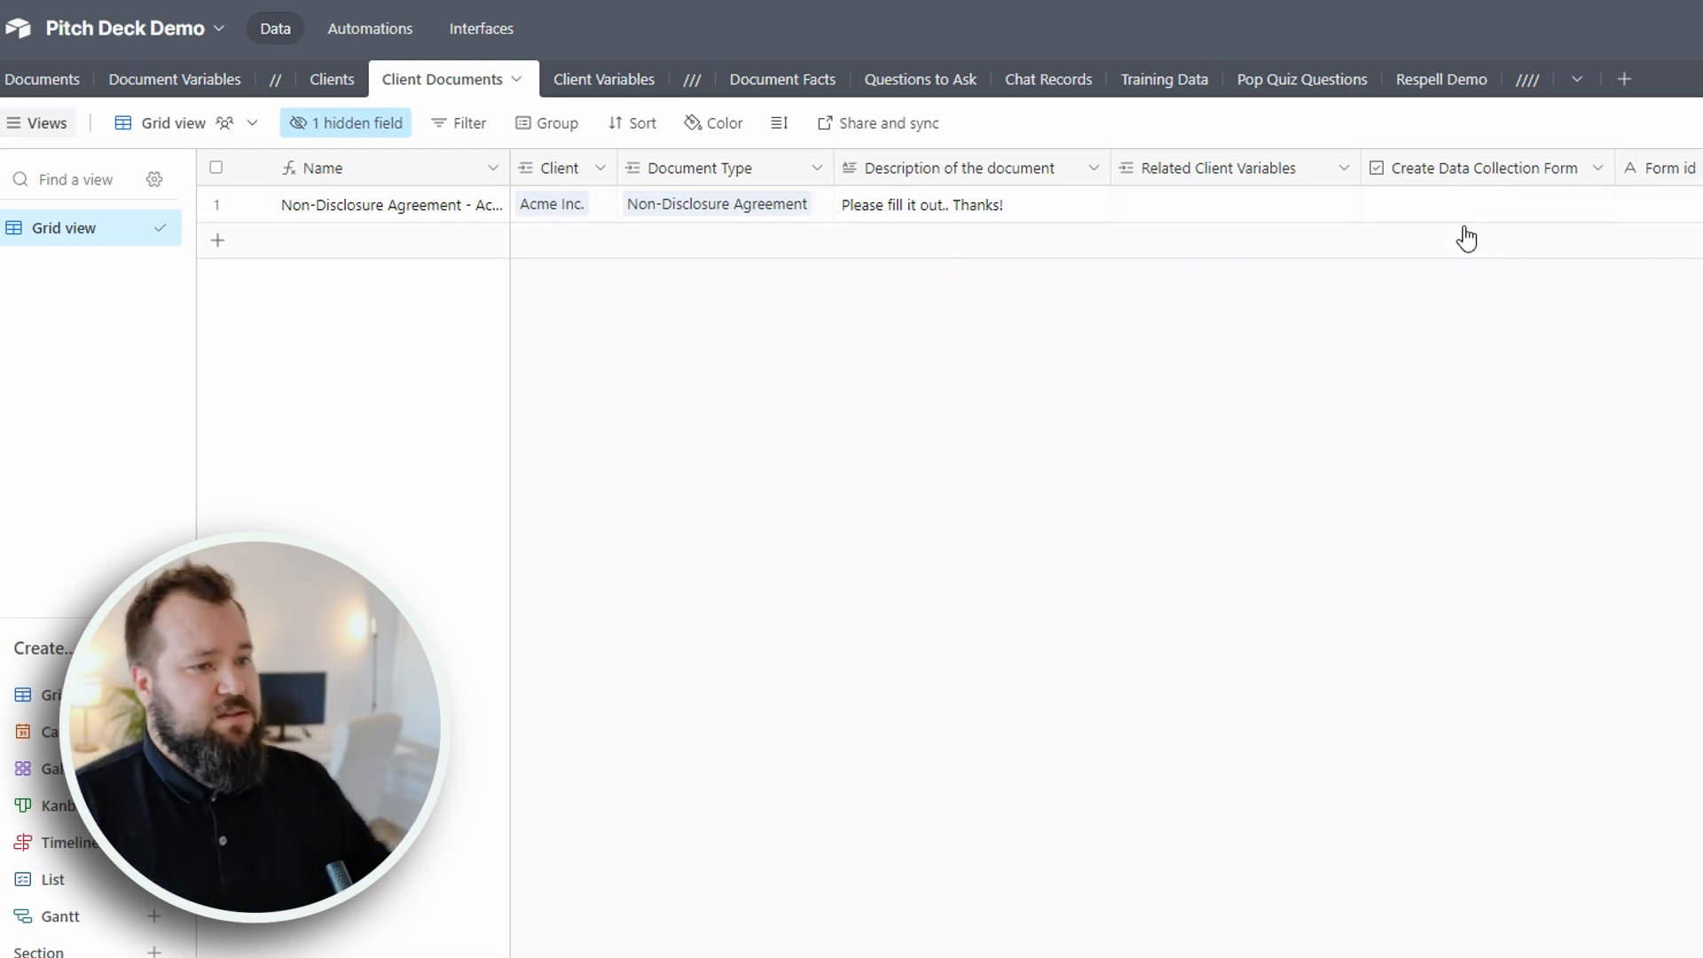
{"action": "left_click", "coordinate": [1490, 206]}
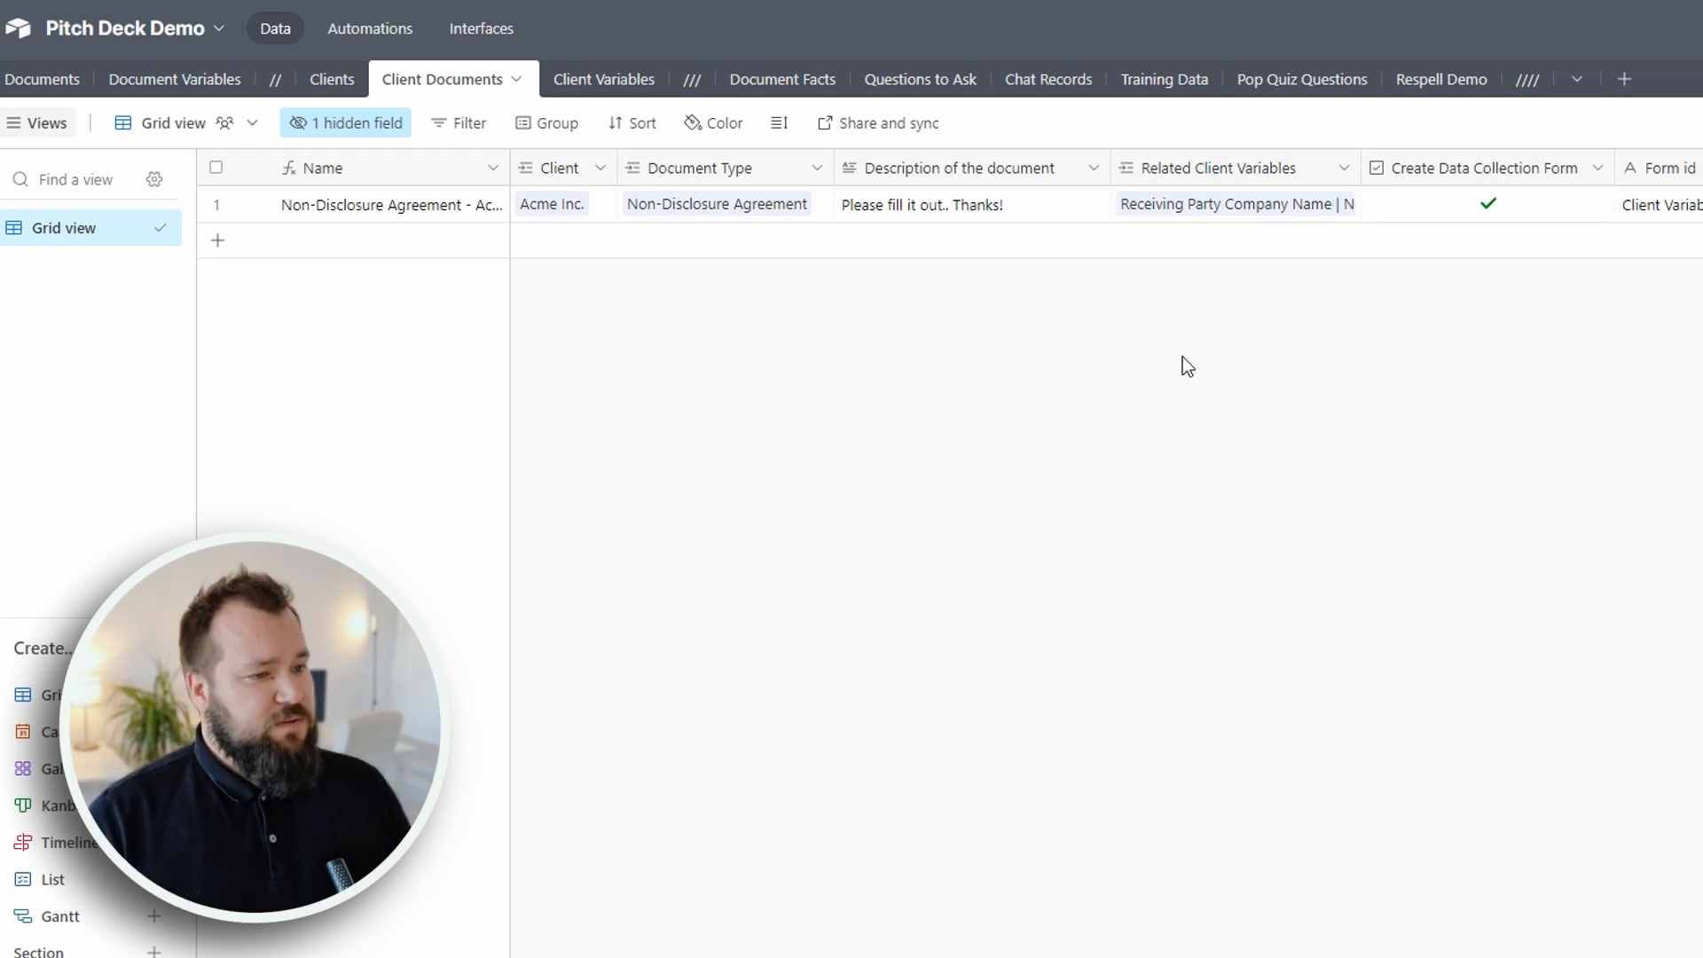
Examine the Acme Inc. records in the Client Variables table, including their linked client documents and order numbers.
{"action": "left_click", "coordinate": [603, 78]}
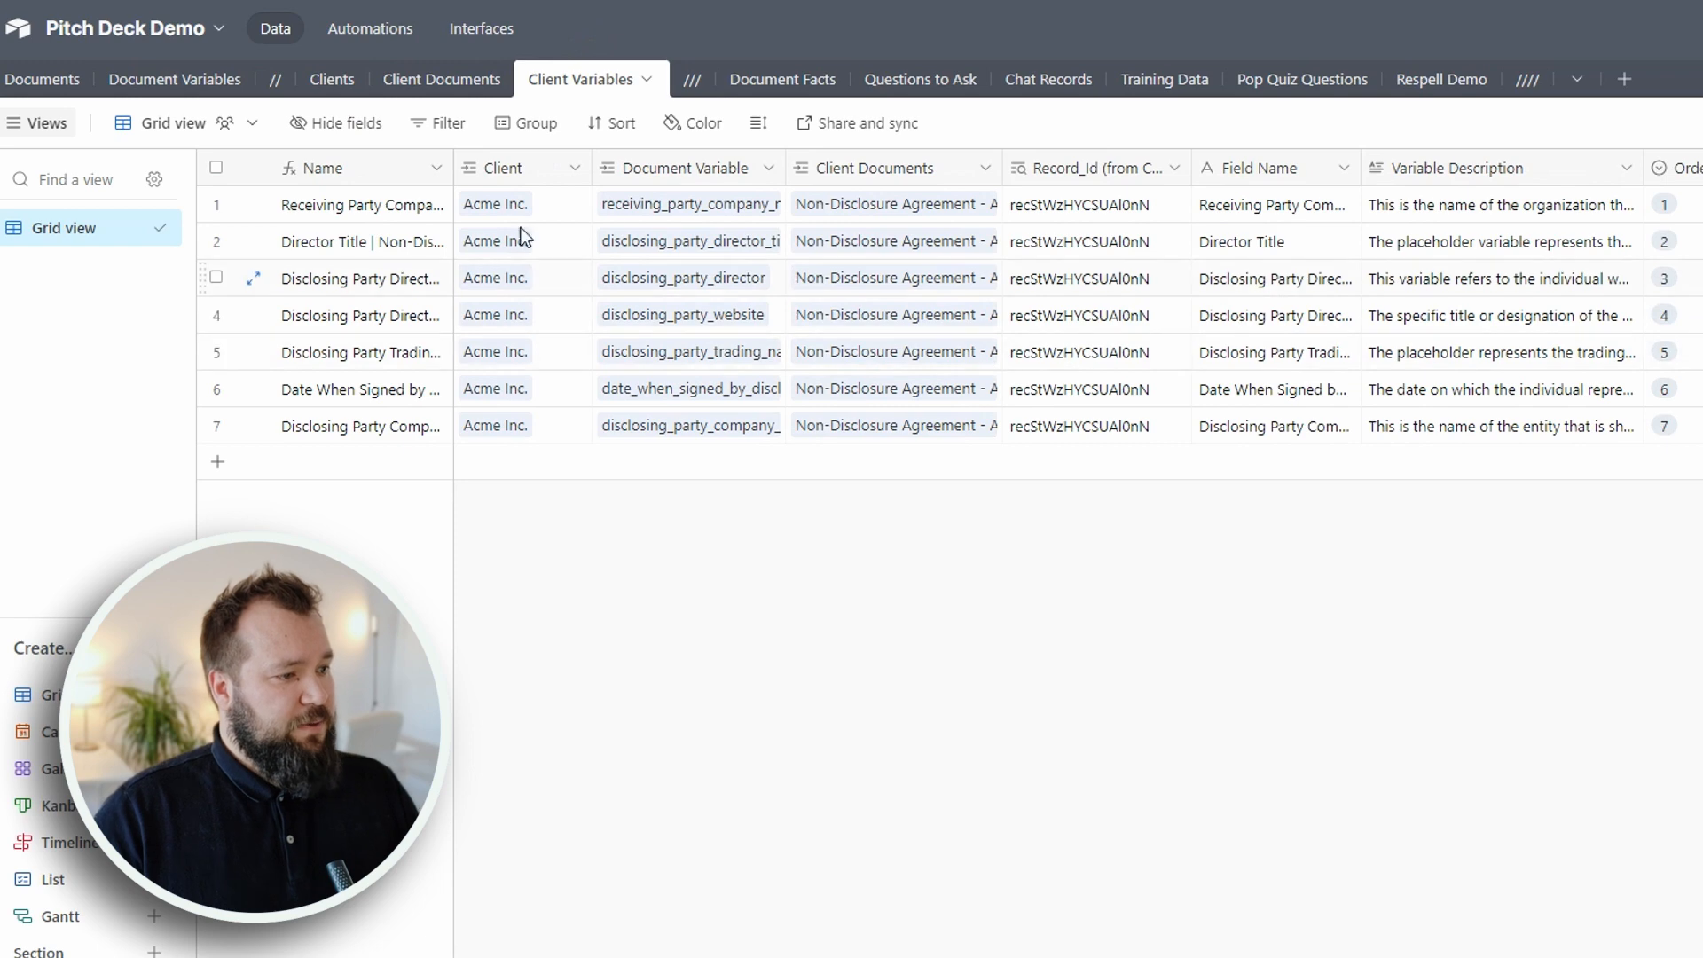
{"action": "left_click", "coordinate": [139, 81]}
{"action": "left_click", "coordinate": [481, 80]}
{"action": "left_click", "coordinate": [564, 81]}
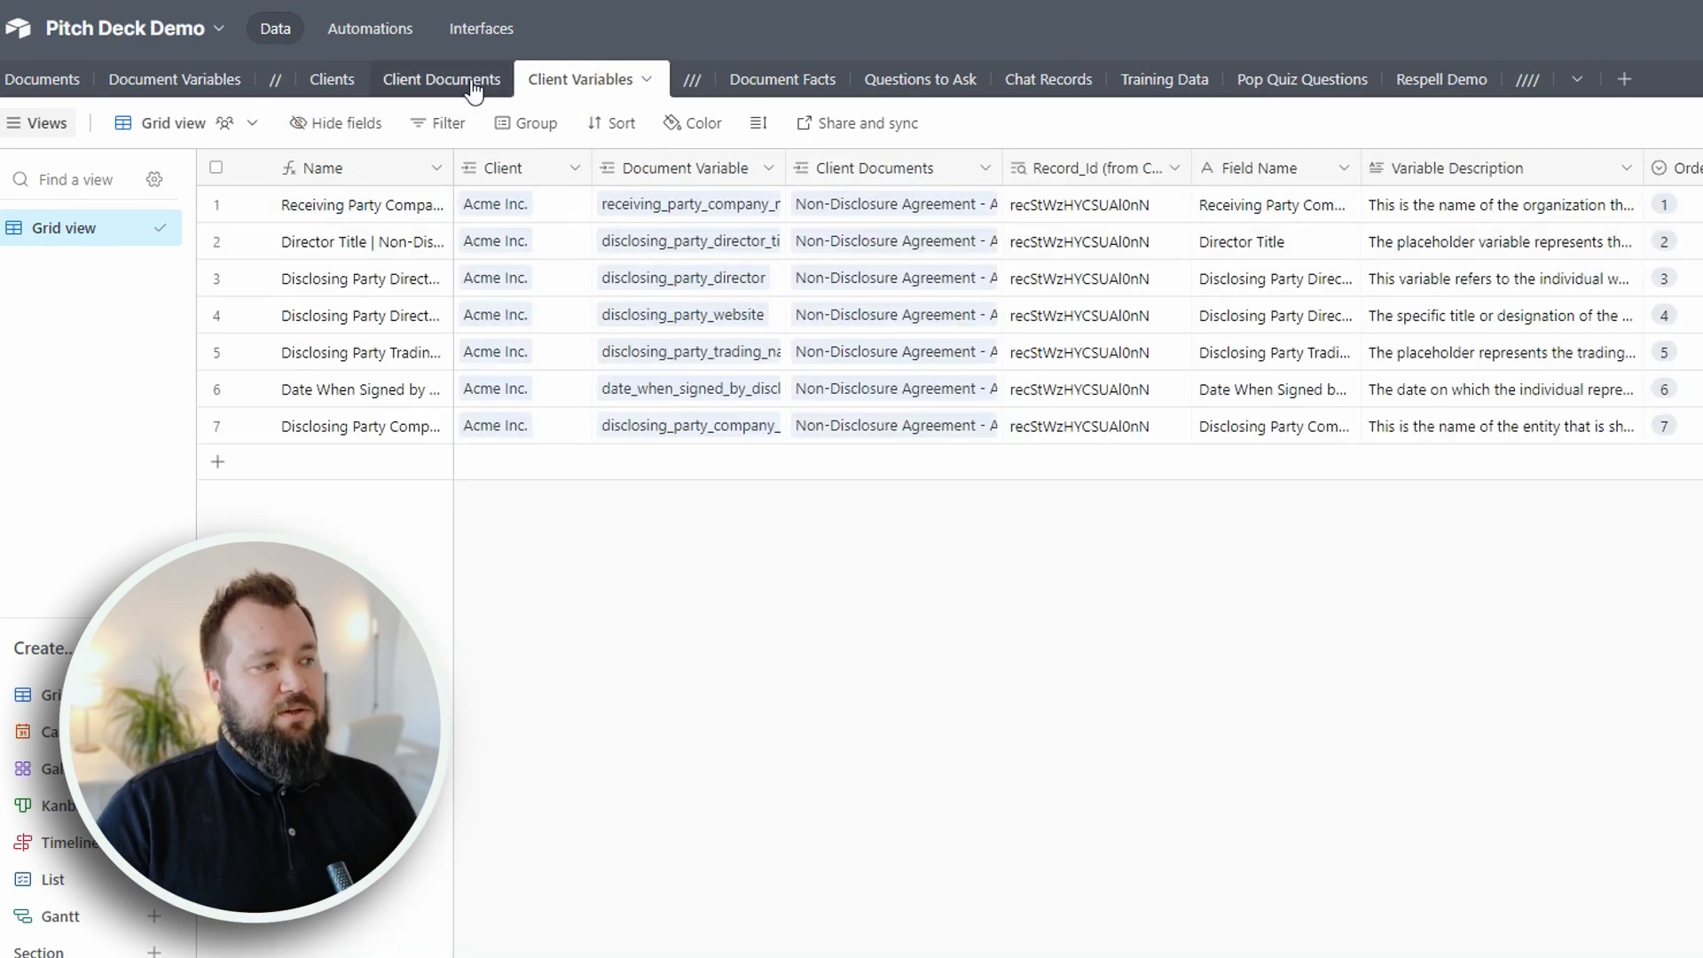
{"action": "left_click_drag", "start_coordinate": [1002, 168], "coordinate": [1144, 205]}
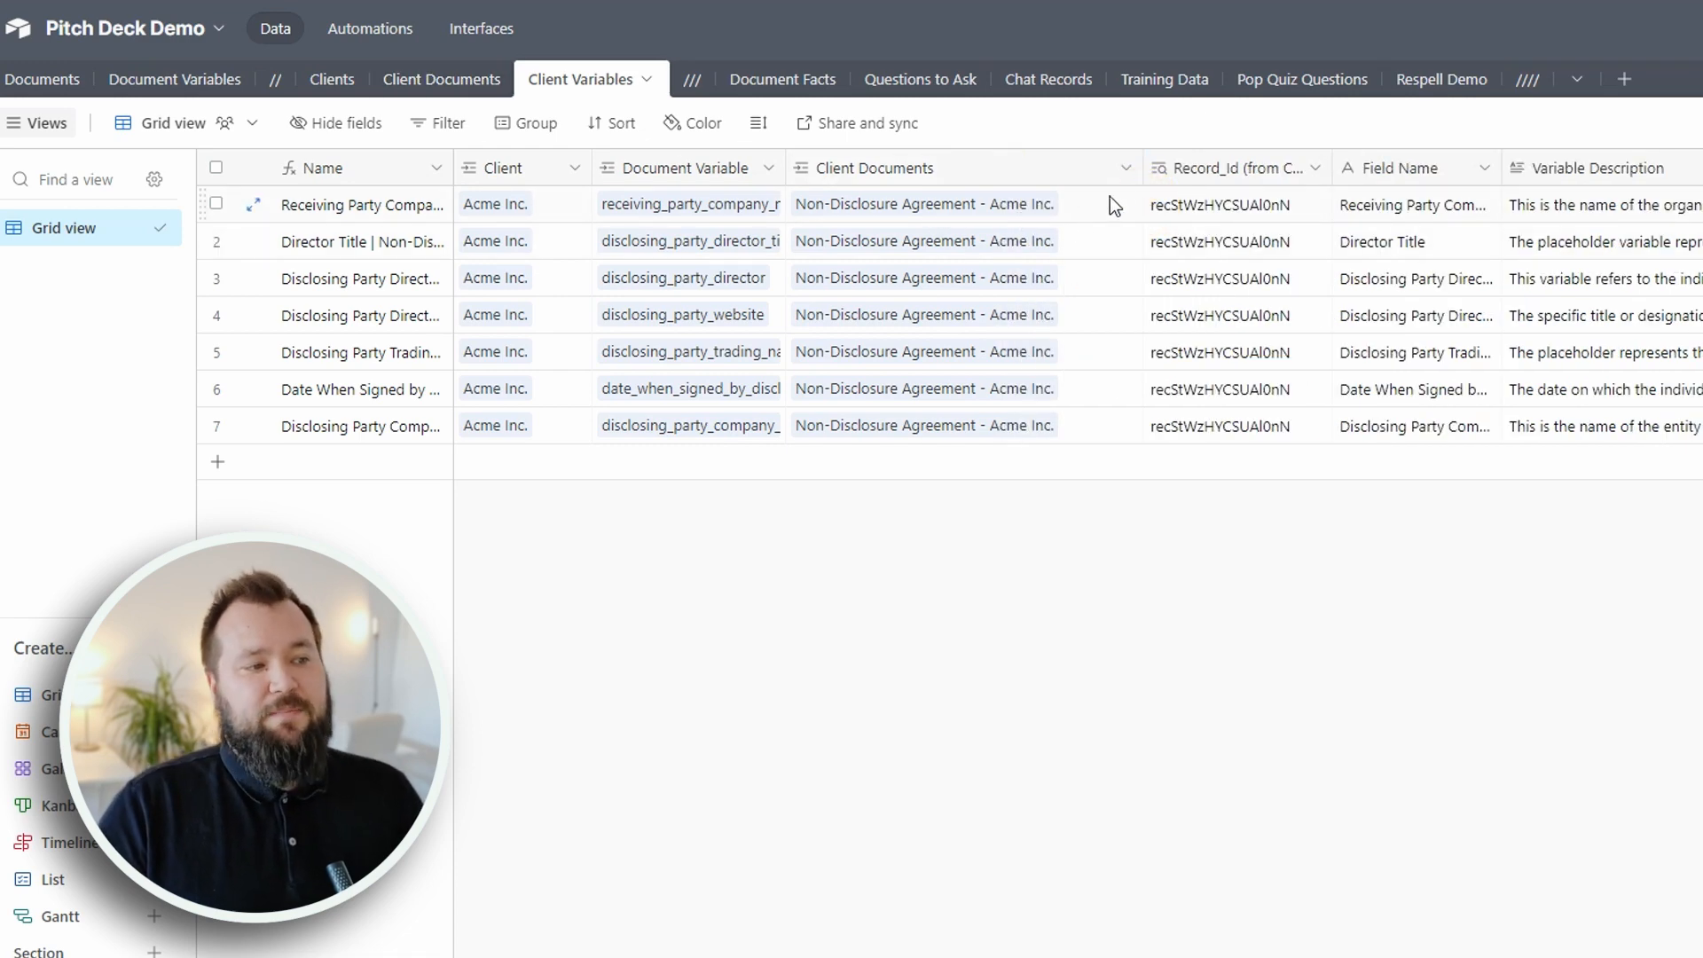
{"action": "left_click_drag", "start_coordinate": [1137, 168], "coordinate": [953, 169]}
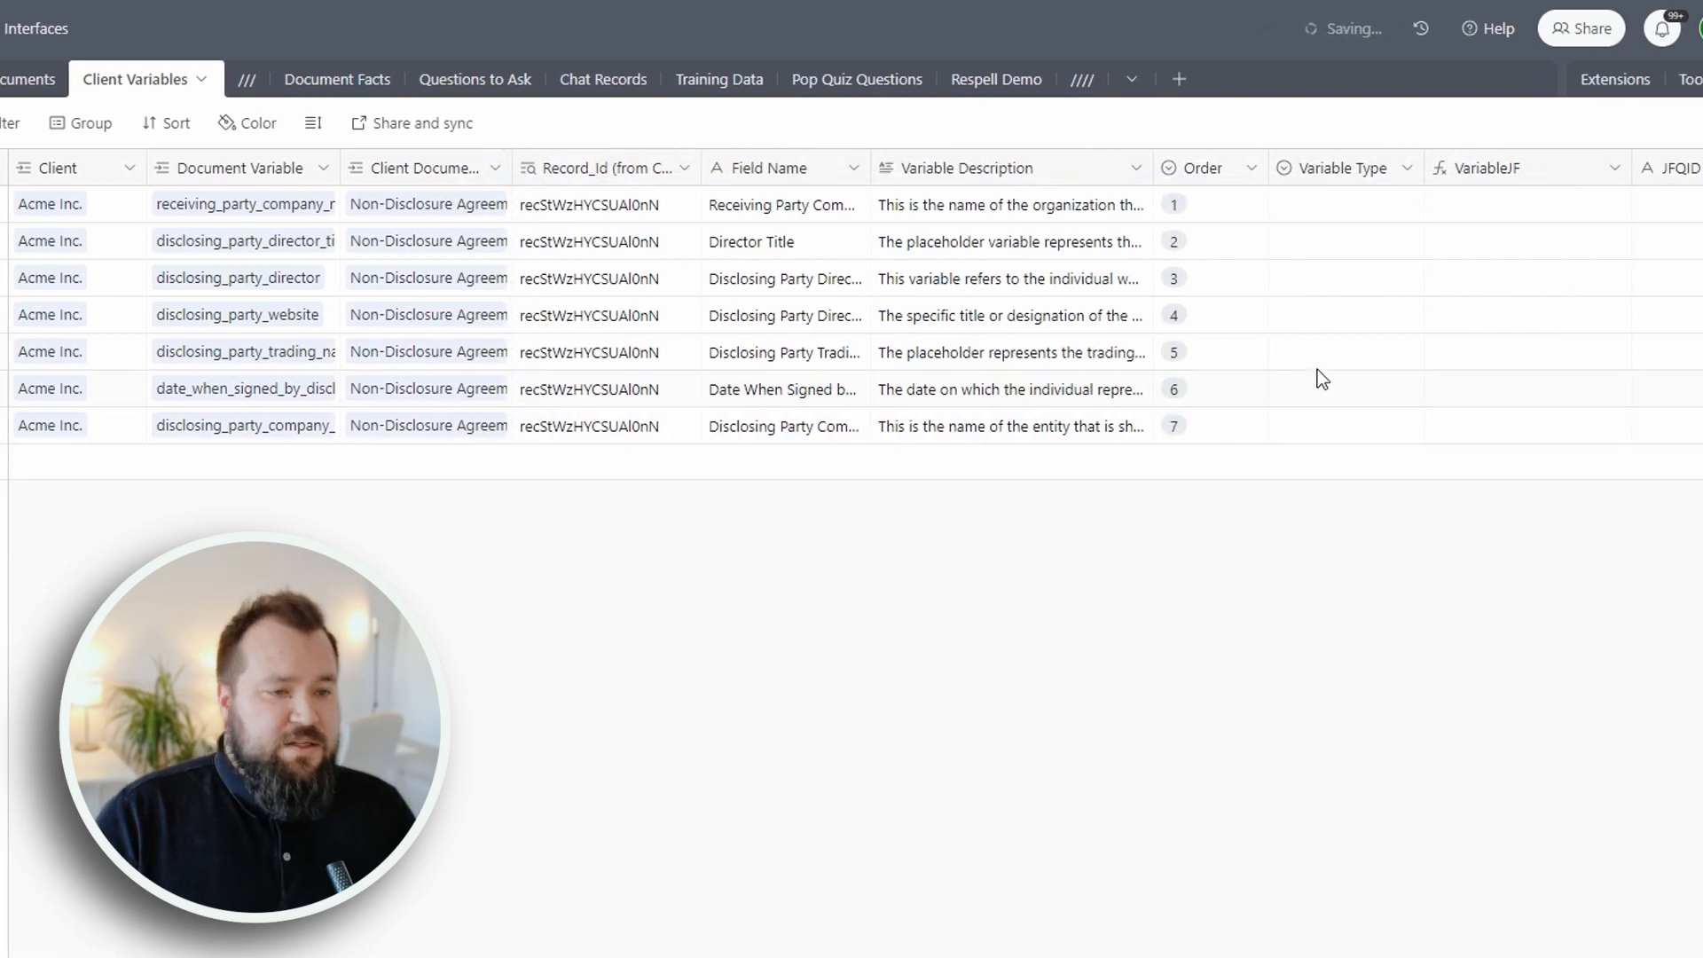
{"action": "left_click_drag", "start_coordinate": [1651, 204], "coordinate": [1650, 386]}
{"action": "left_click_drag", "start_coordinate": [1211, 392], "coordinate": [1219, 428]}
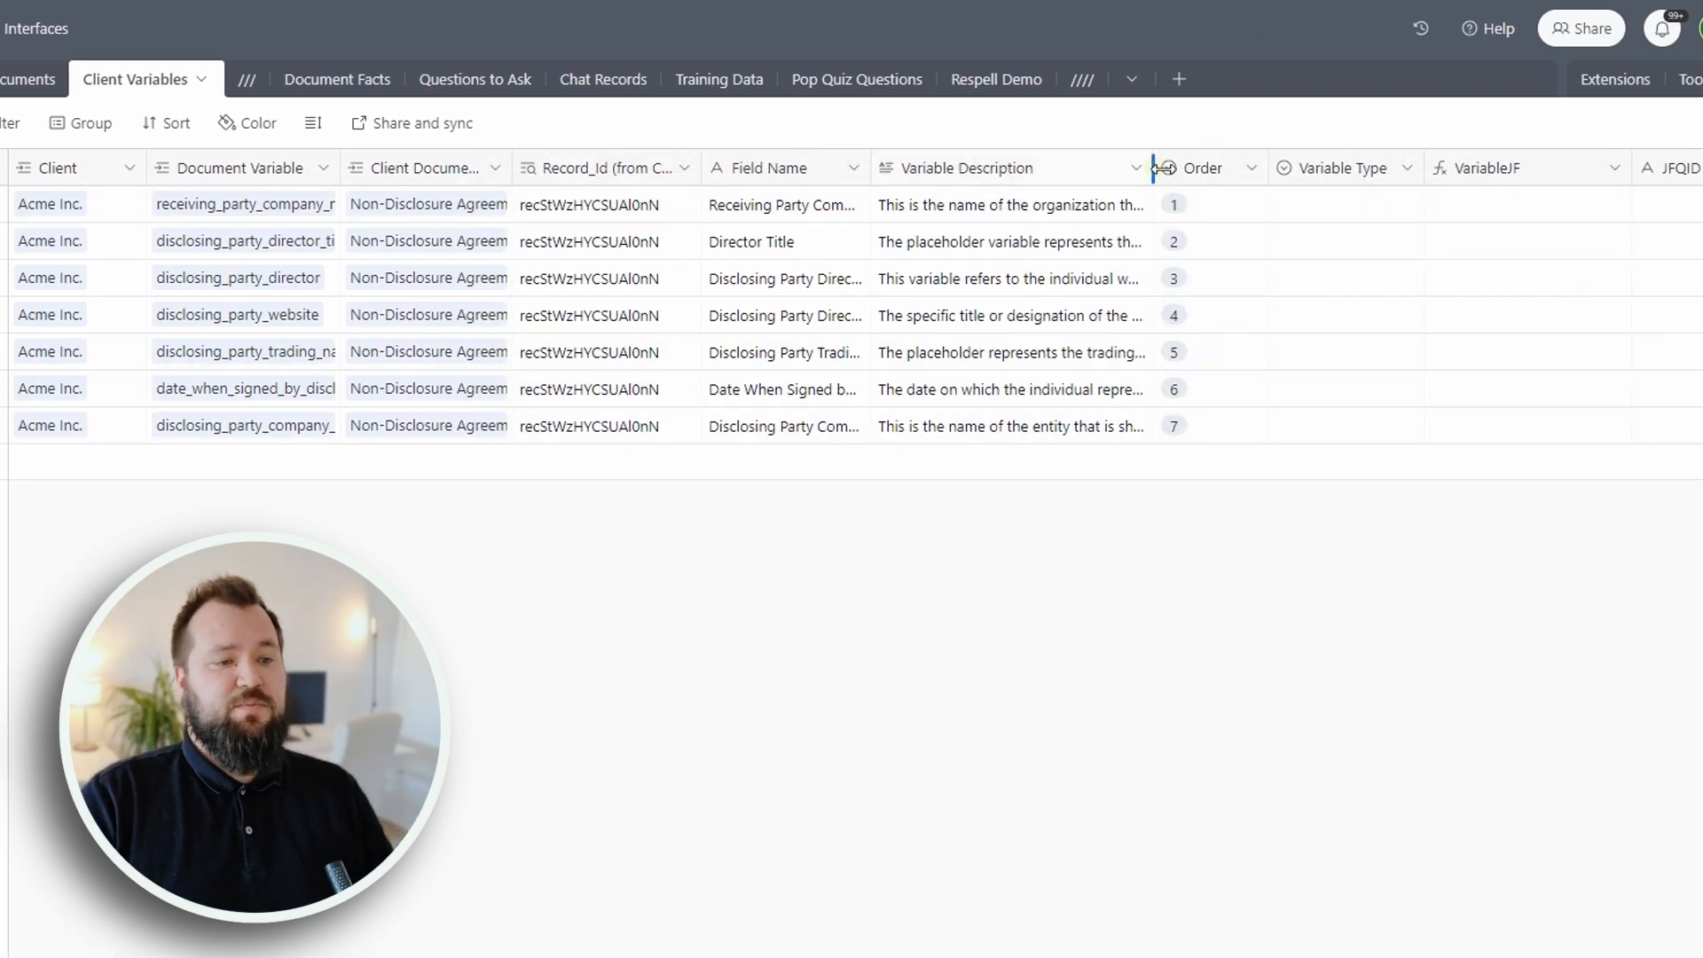
Widen the Variable Description column and set the Variable Type of the Receiving Party Company Name record to Text.
{"action": "left_click_drag", "start_coordinate": [1153, 168], "coordinate": [1267, 168]}
{"action": "left_click", "coordinate": [1348, 316]}
{"action": "left_click", "coordinate": [1381, 596]}
{"action": "left_click", "coordinate": [1454, 215]}
{"action": "scroll", "coordinate": [1375, 290], "scroll_direction": "right", "scroll_amount": 3}
{"action": "key", "text": "Escape"}
{"action": "left_click", "coordinate": [1315, 213]}
{"action": "left_click", "coordinate": [1305, 216]}
{"action": "left_click", "coordinate": [1286, 324]}
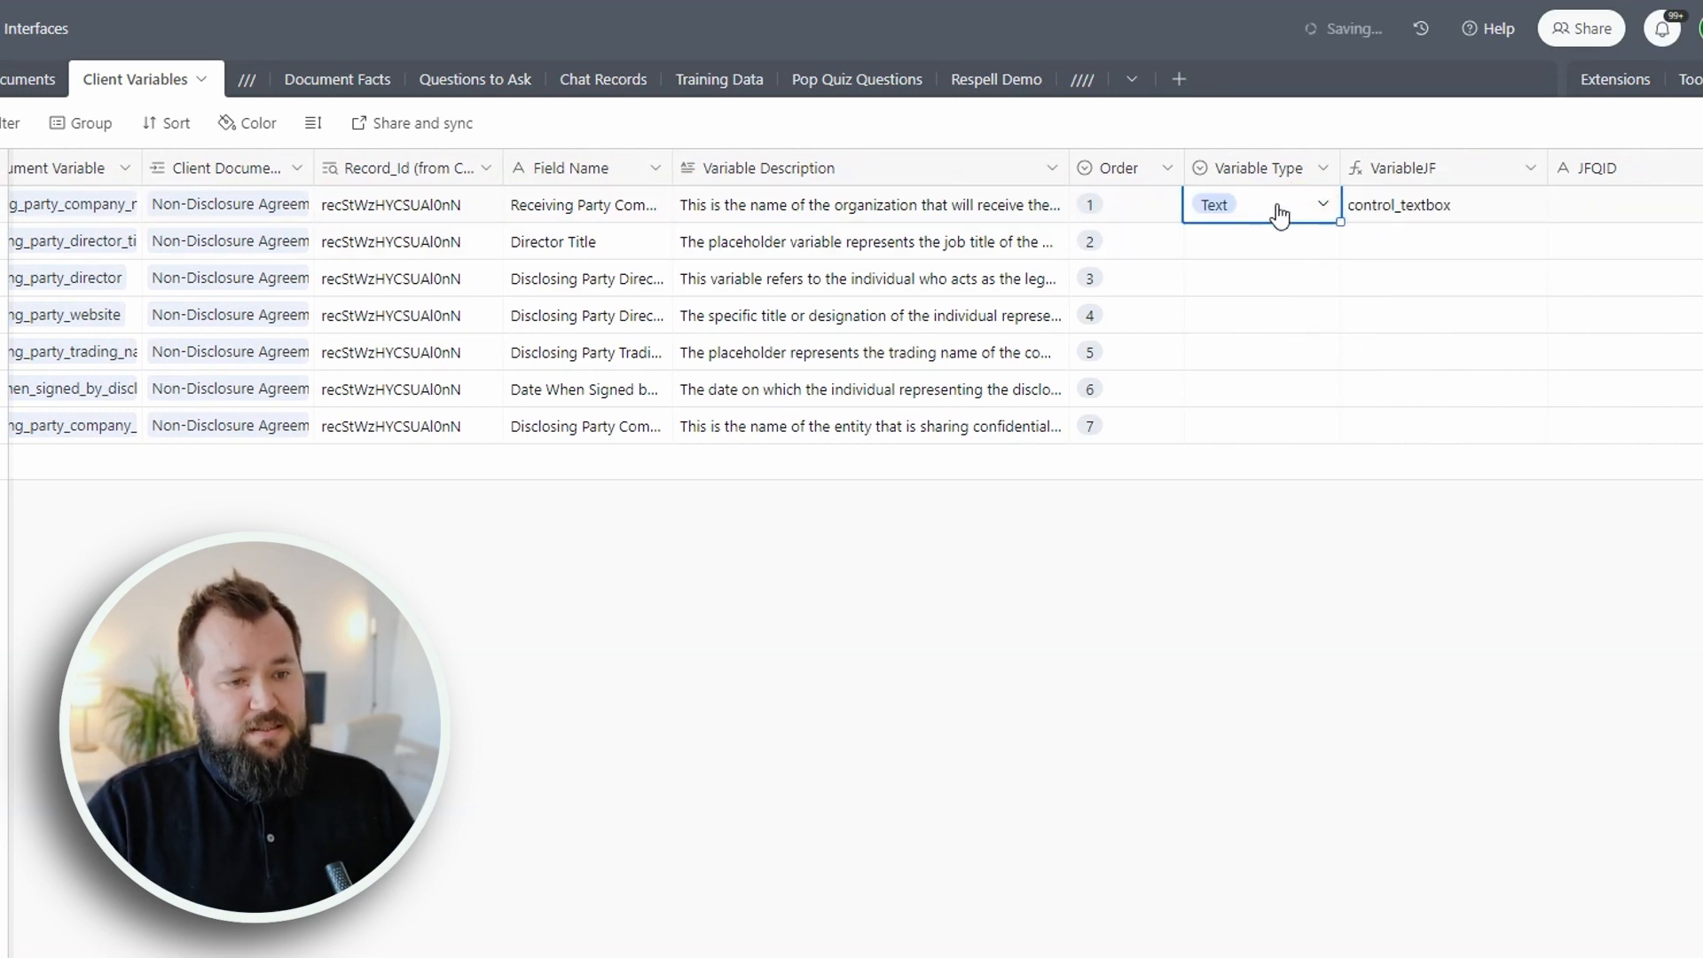
Set Variable Type to Text for records 2 to 5 and 7, and to Date for record 6.
{"action": "left_click", "coordinate": [1263, 349], "text": "shift"}
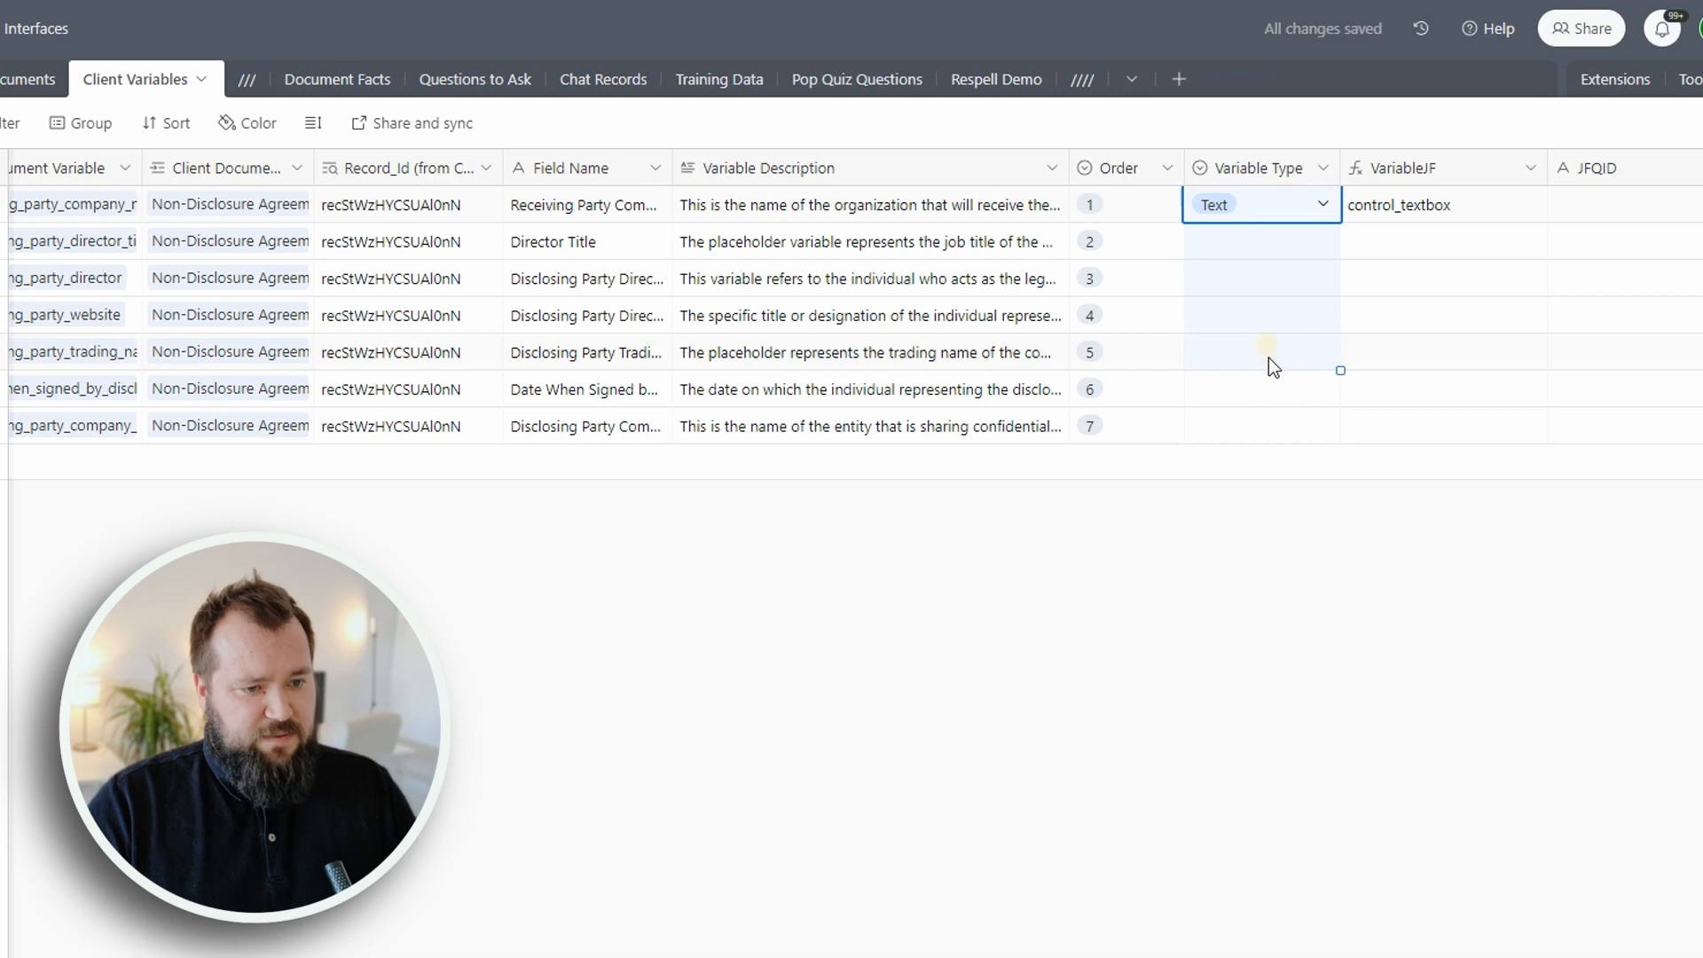
{"action": "type", "text": "Text Text Text Text"}
{"action": "double_click", "coordinate": [1268, 388]}
{"action": "left_click", "coordinate": [1266, 544]}
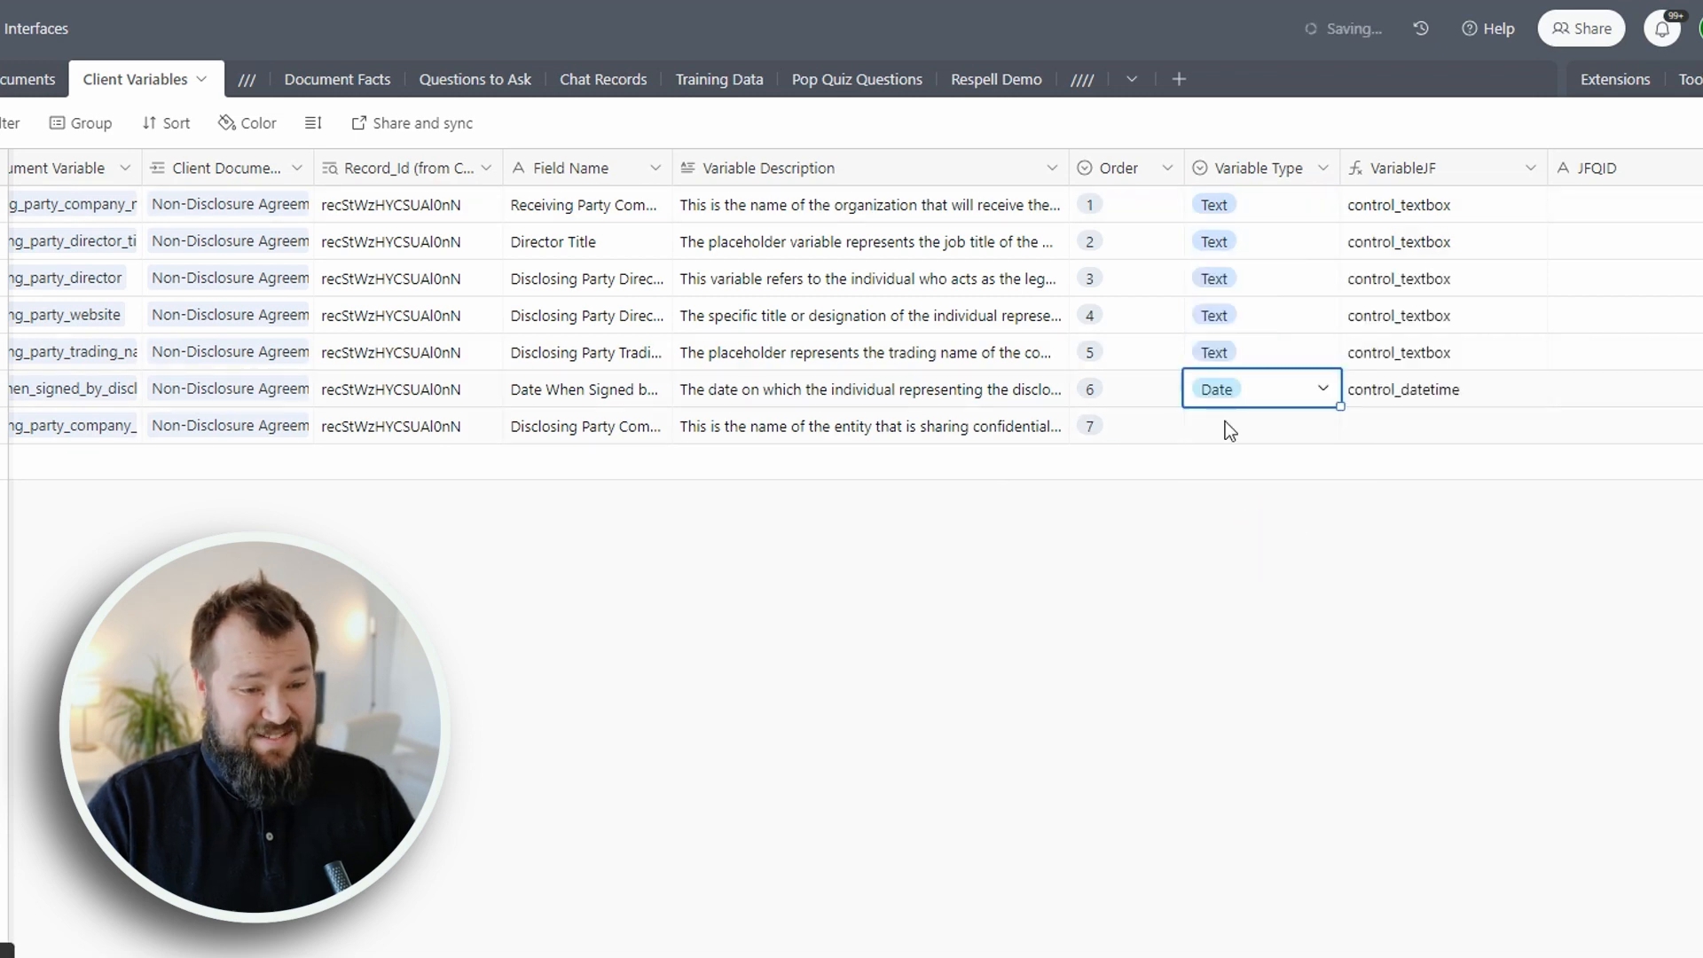
{"action": "double_click", "coordinate": [1254, 427]}
{"action": "left_click", "coordinate": [1218, 539]}
{"action": "scroll", "coordinate": [927, 370], "scroll_direction": "right", "scroll_amount": 5}
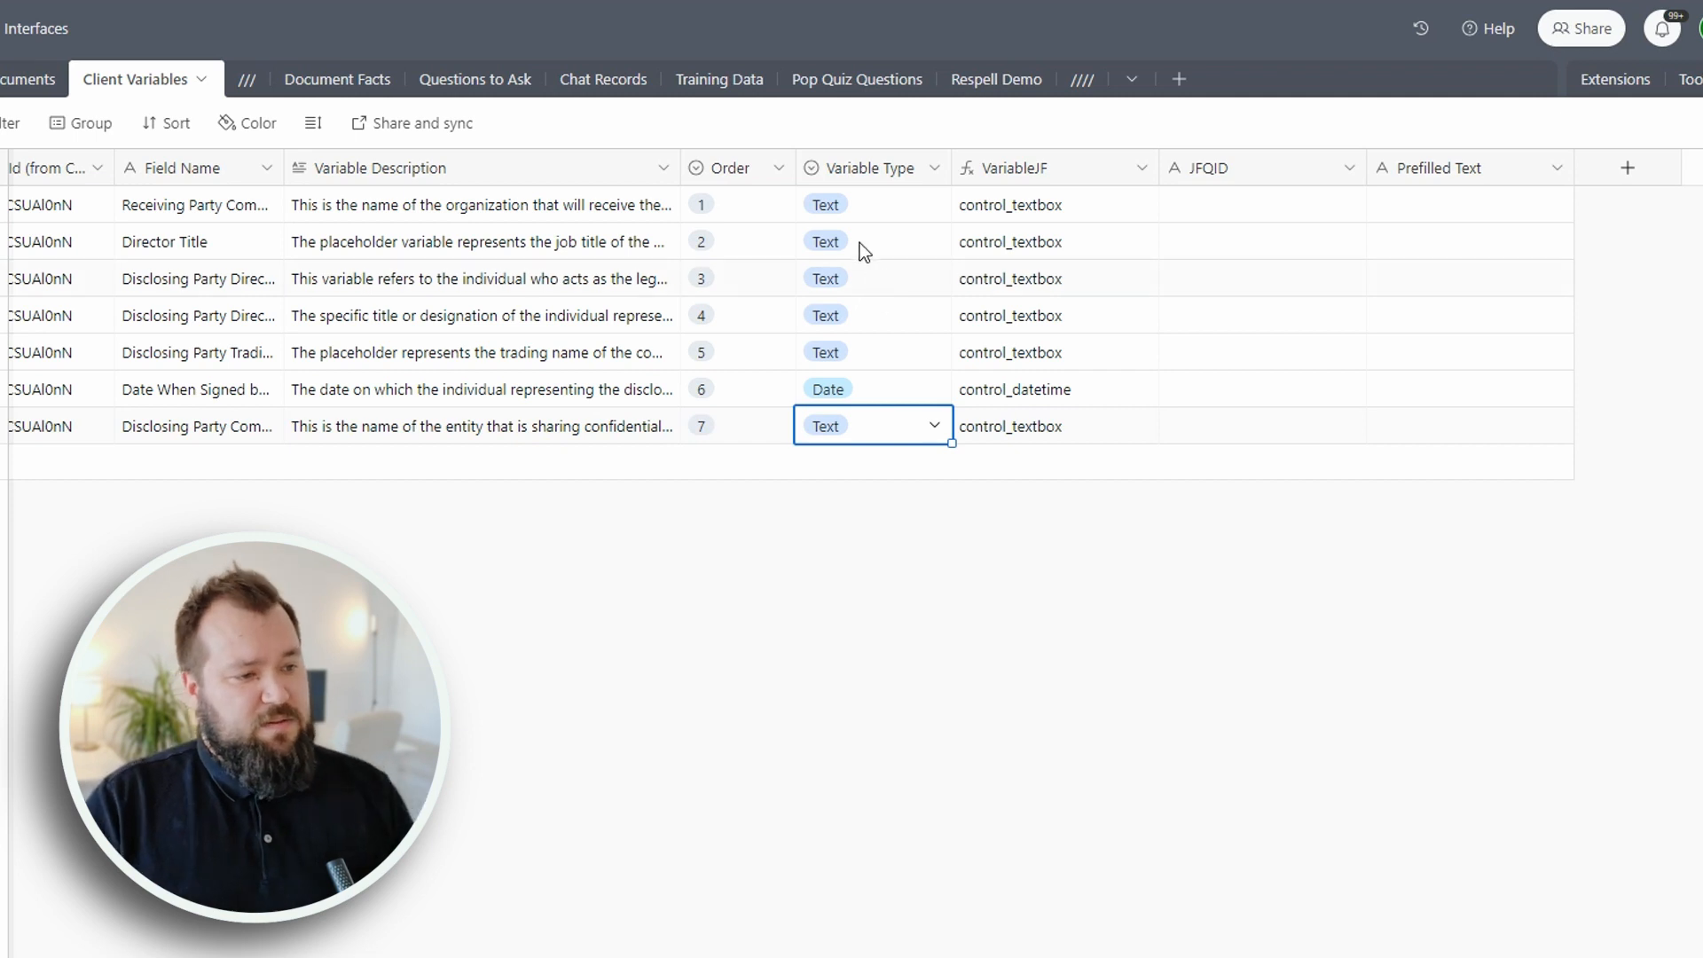
{"action": "left_click", "coordinate": [879, 575]}
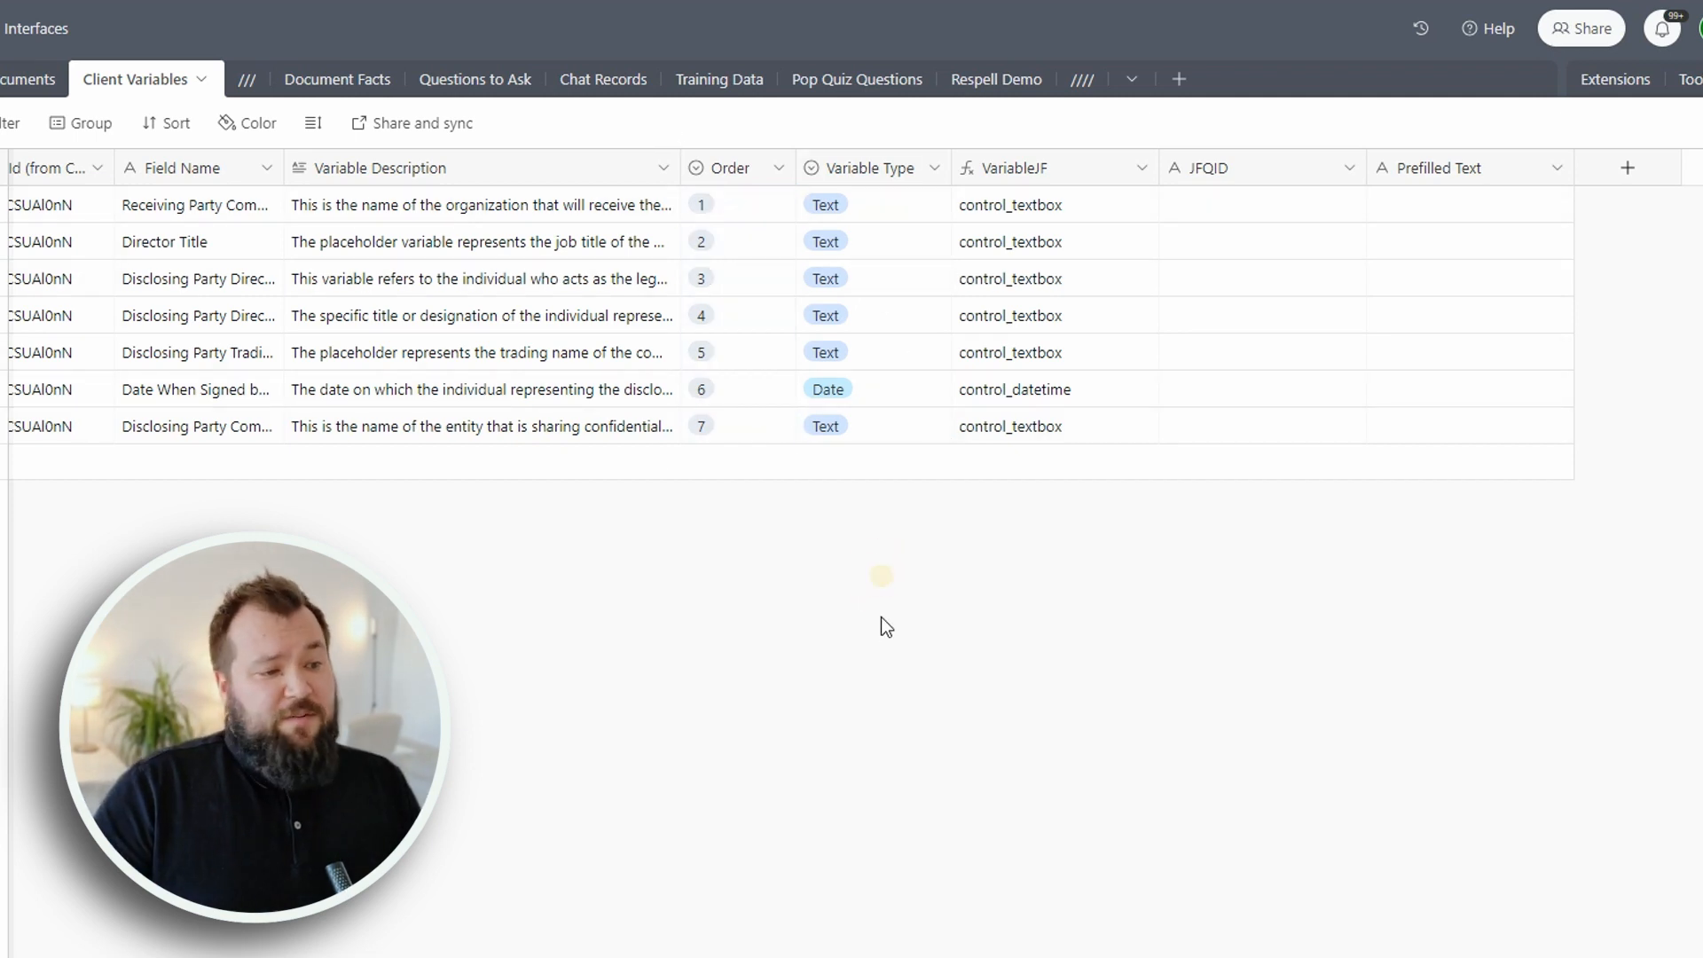
Clear and re-enable Create Data Collection Form for the Non-Disclosure Agreement record in the Client Documents table.
{"action": "left_click", "coordinate": [15, 81]}
{"action": "left_click", "coordinate": [1035, 205]}
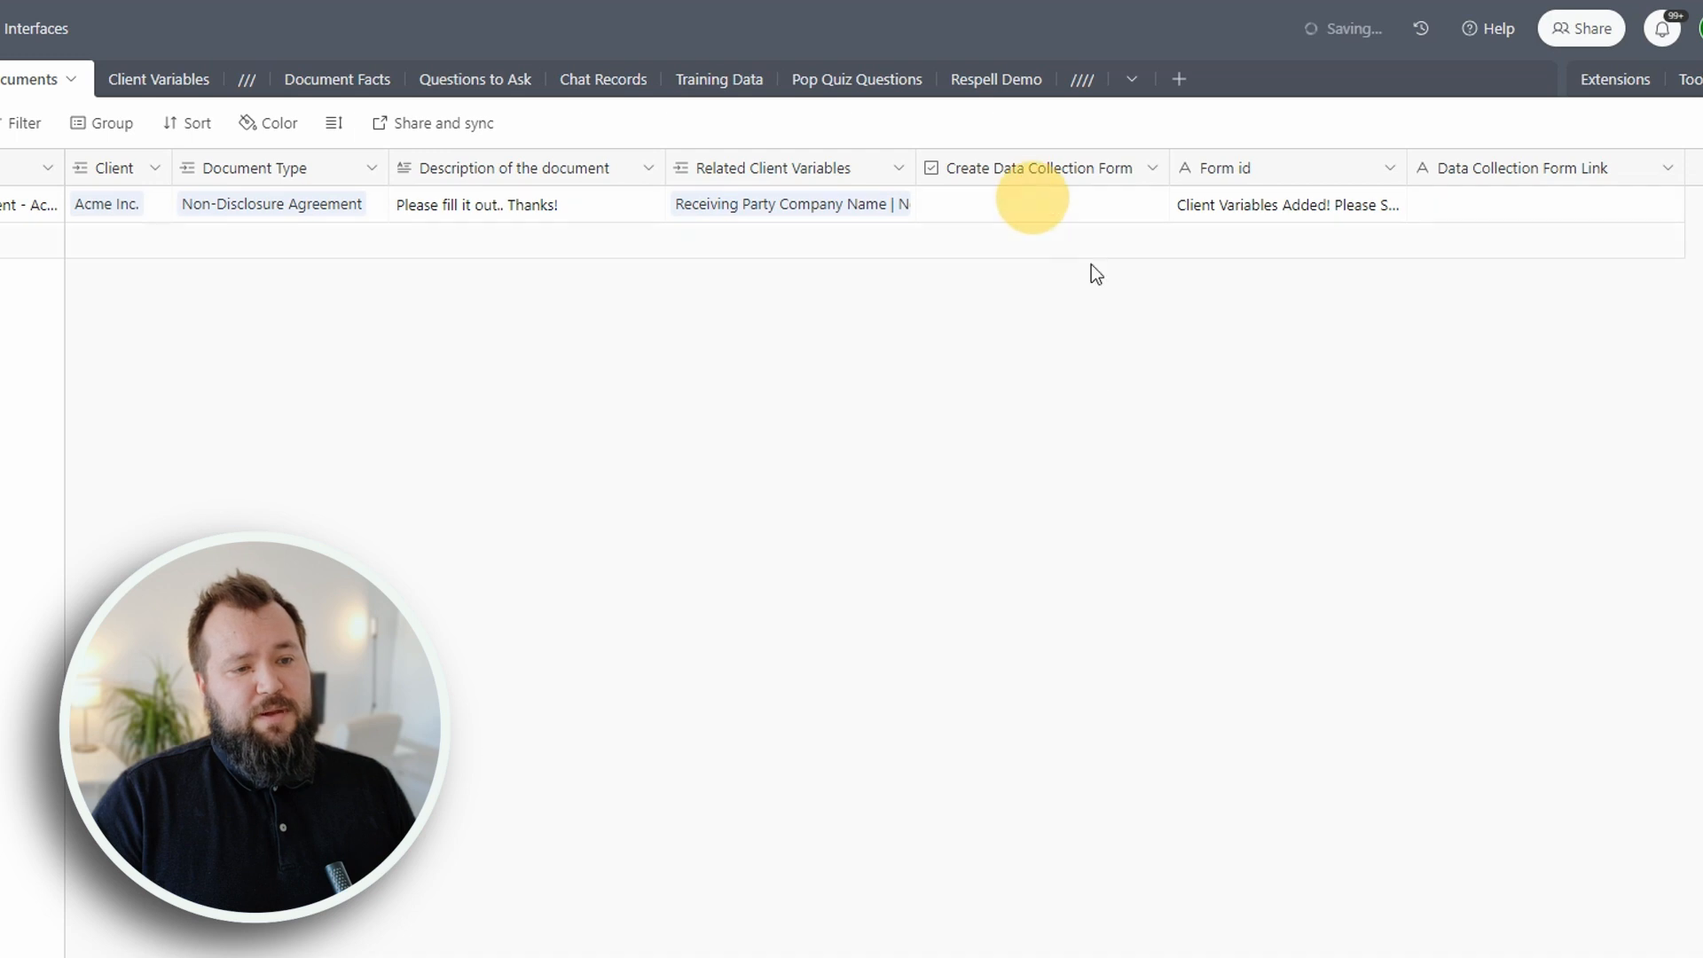
{"action": "left_click", "coordinate": [1045, 207]}
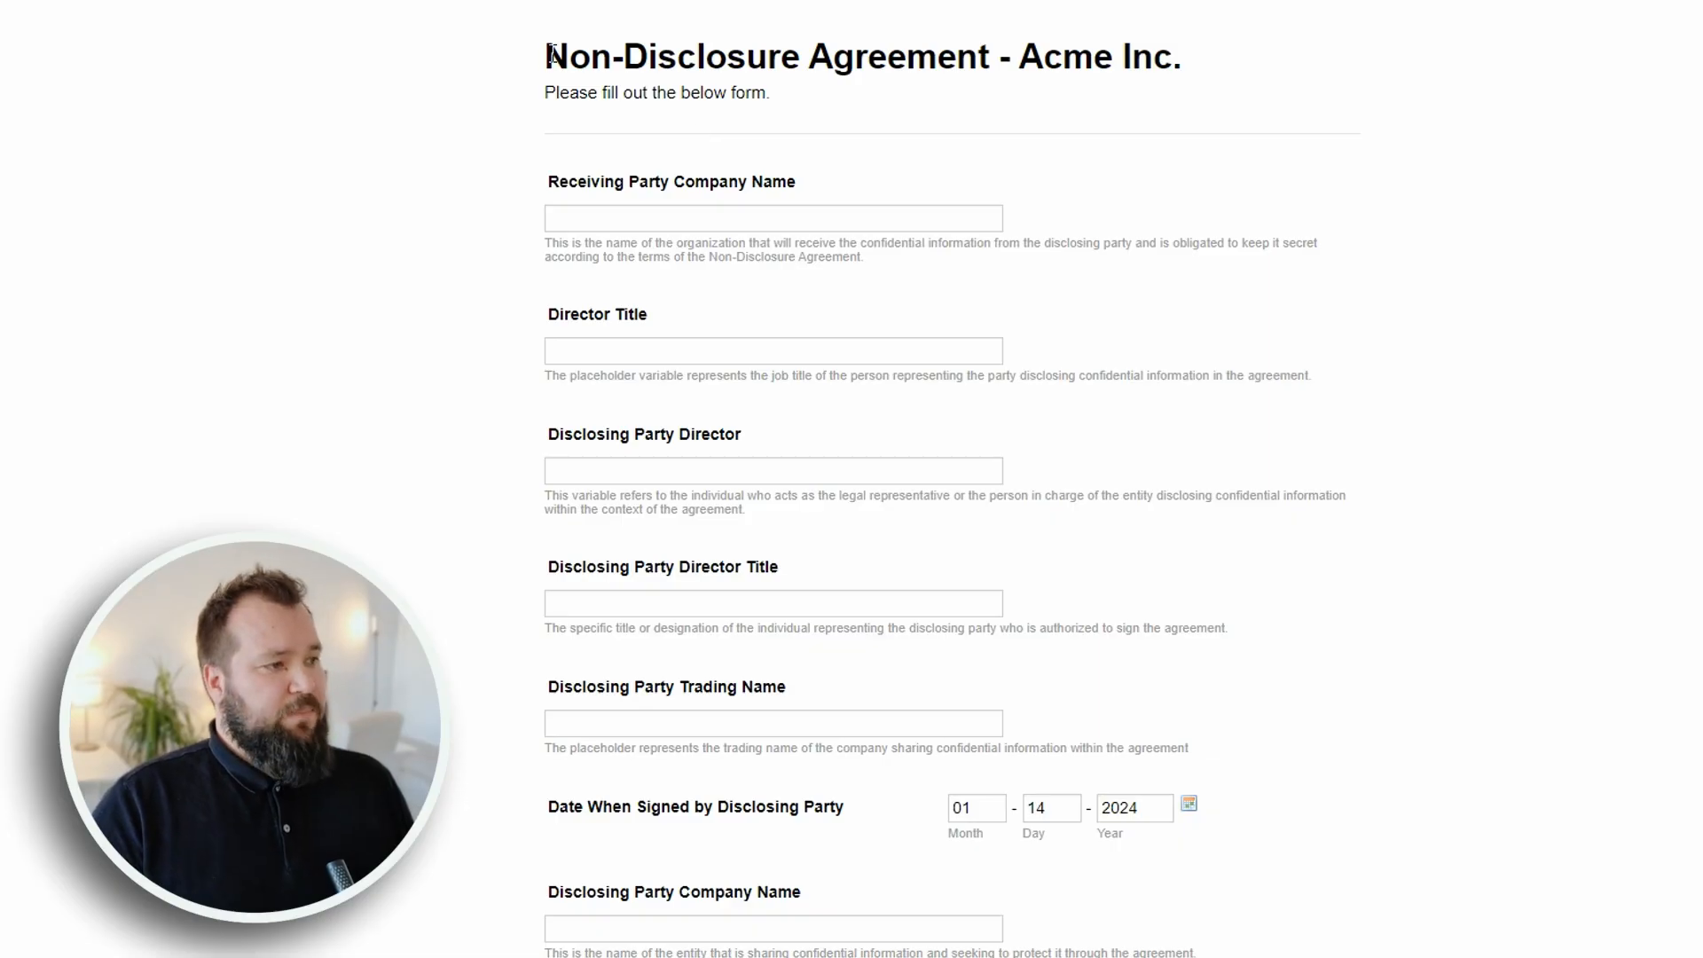
Examine the title of the generated Non-Disclosure Agreement form and the label and description of its Receiving Party Company Name field.
{"action": "left_click_drag", "start_coordinate": [551, 53], "coordinate": [997, 192]}
{"action": "left_click", "coordinate": [1133, 267]}
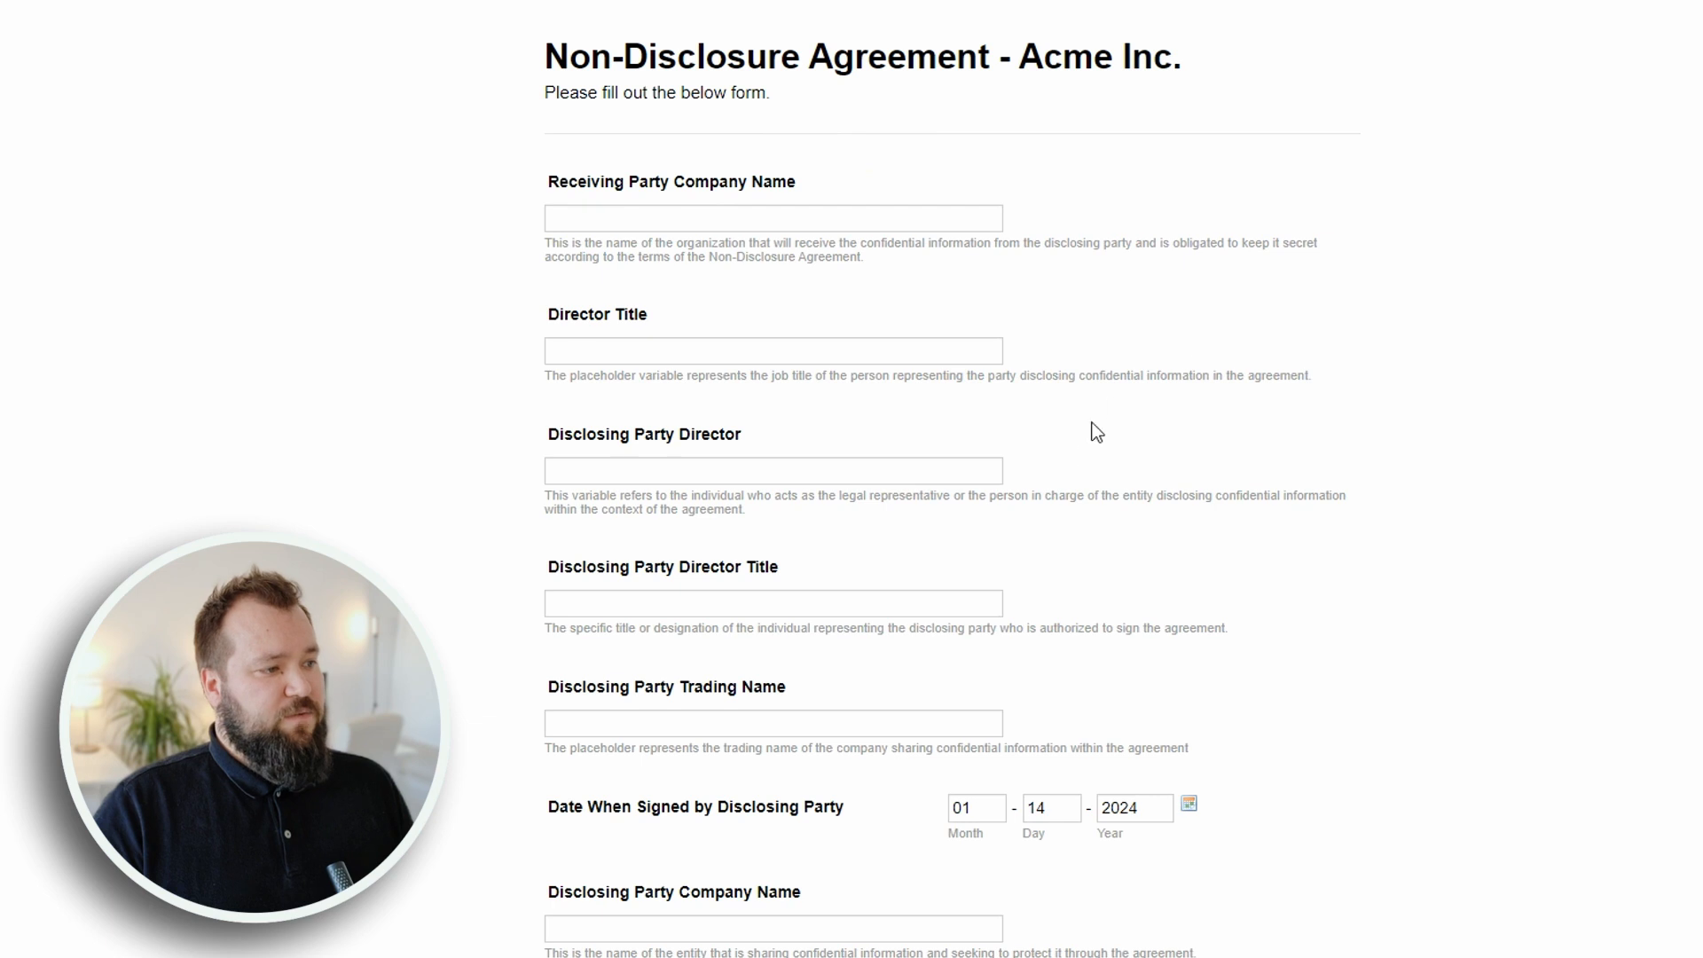
{"action": "double_click", "coordinate": [756, 184]}
{"action": "left_click", "coordinate": [600, 211]}
{"action": "left_click_drag", "start_coordinate": [559, 246], "coordinate": [851, 269]}
{"action": "left_click", "coordinate": [859, 264]}
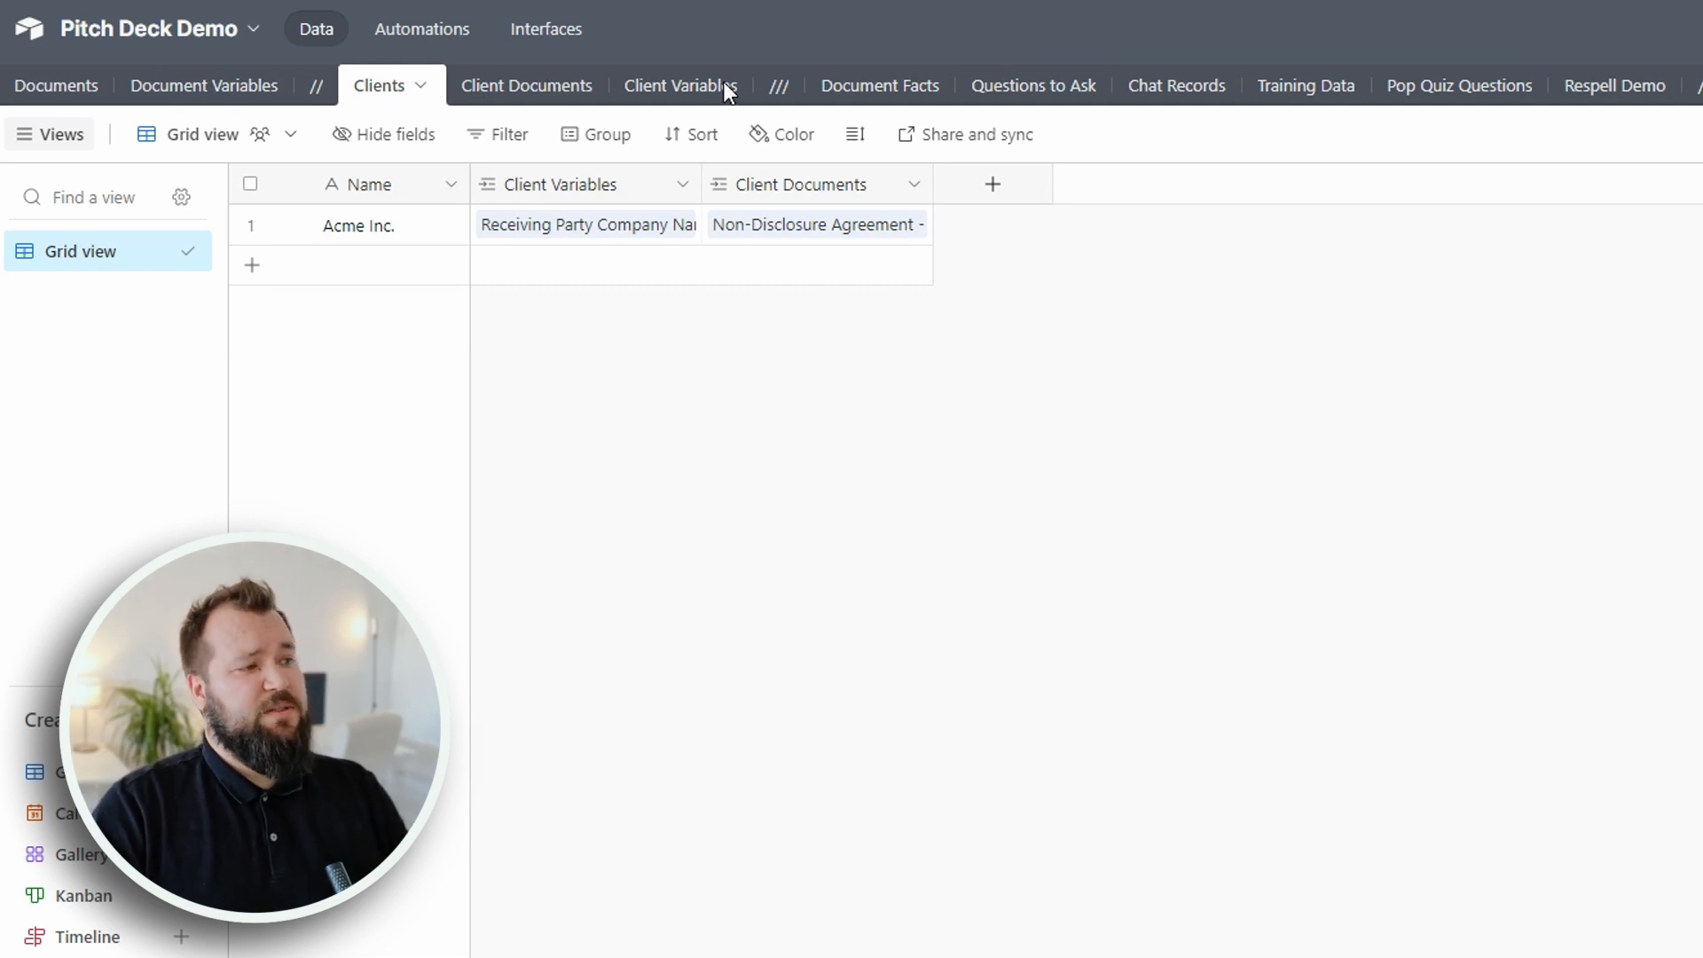
Widen the Client Variables and Client Documents columns in the Clients table.
{"action": "left_click", "coordinate": [386, 229]}
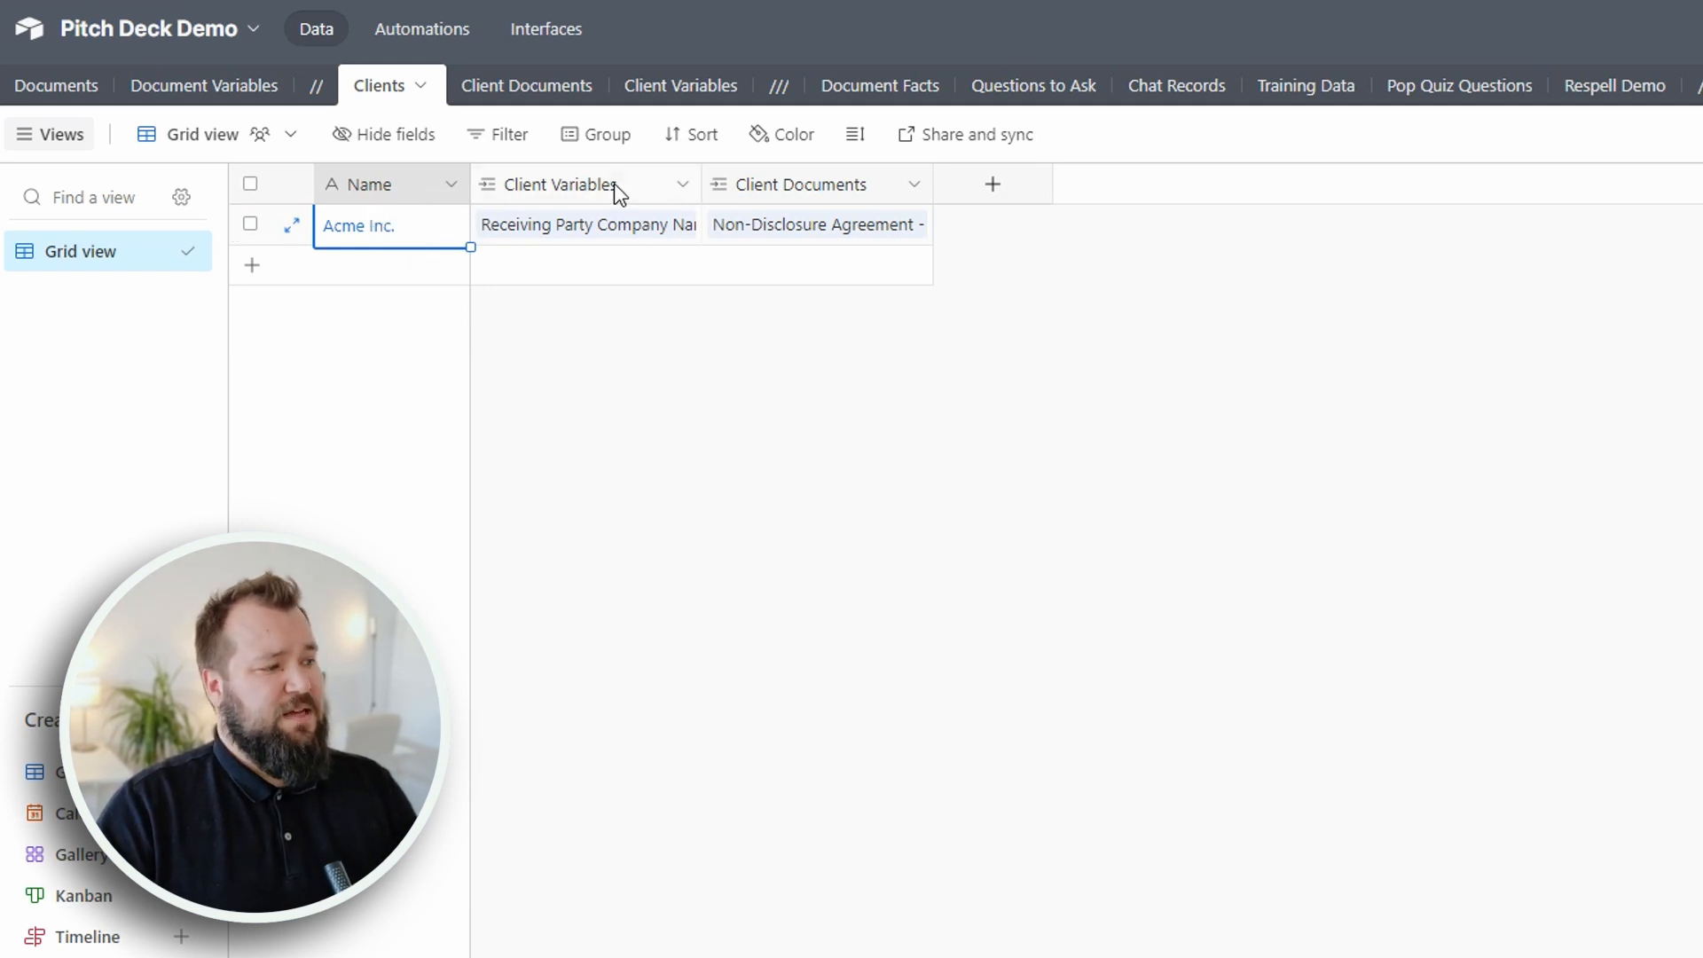
{"action": "left_click_drag", "start_coordinate": [701, 184], "coordinate": [797, 169]}
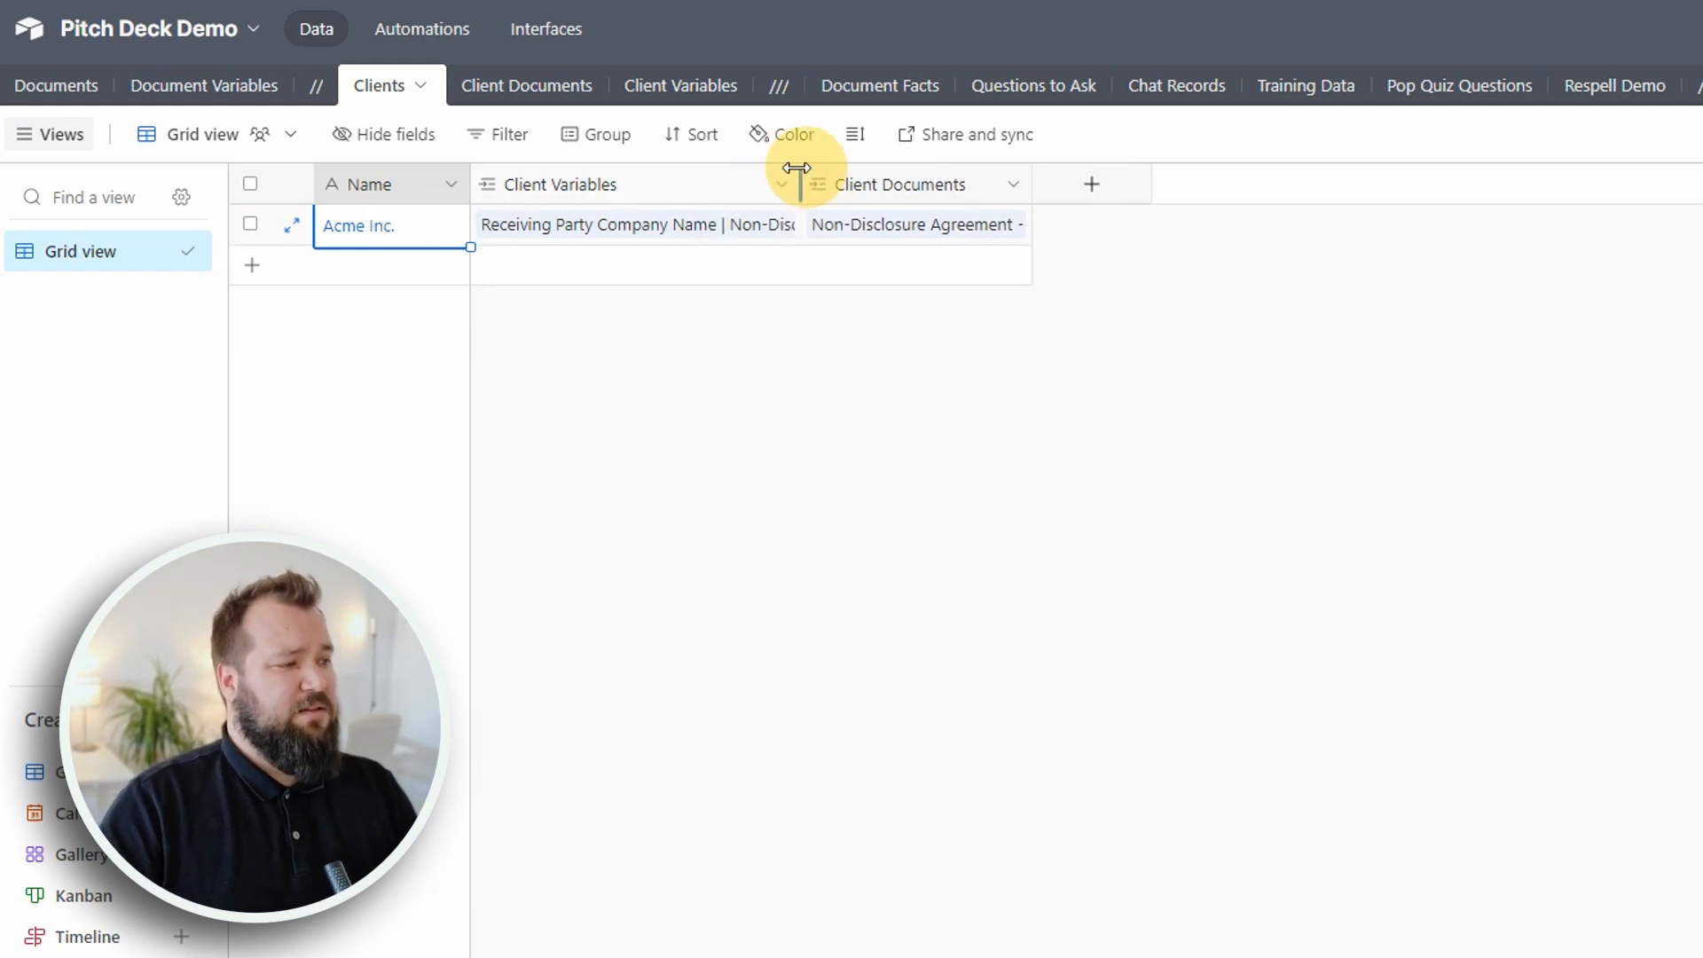
{"action": "double_click", "coordinate": [645, 183]}
{"action": "left_click", "coordinate": [1262, 449]}
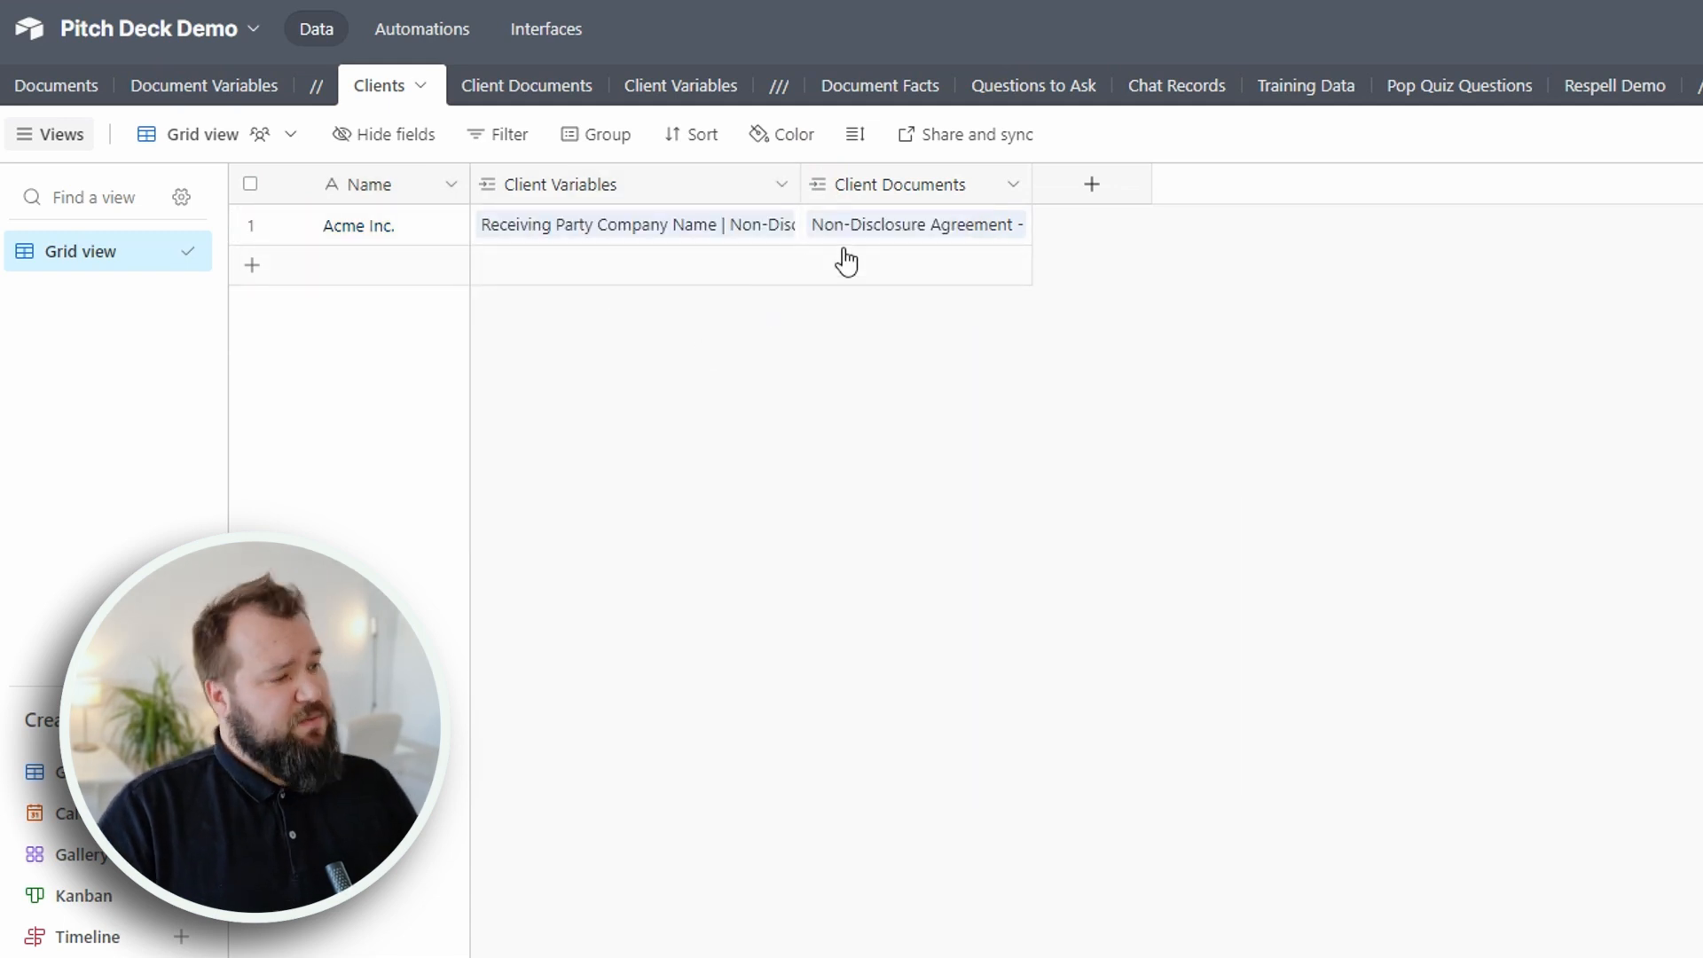
{"action": "left_click_drag", "start_coordinate": [1032, 177], "coordinate": [1244, 171]}
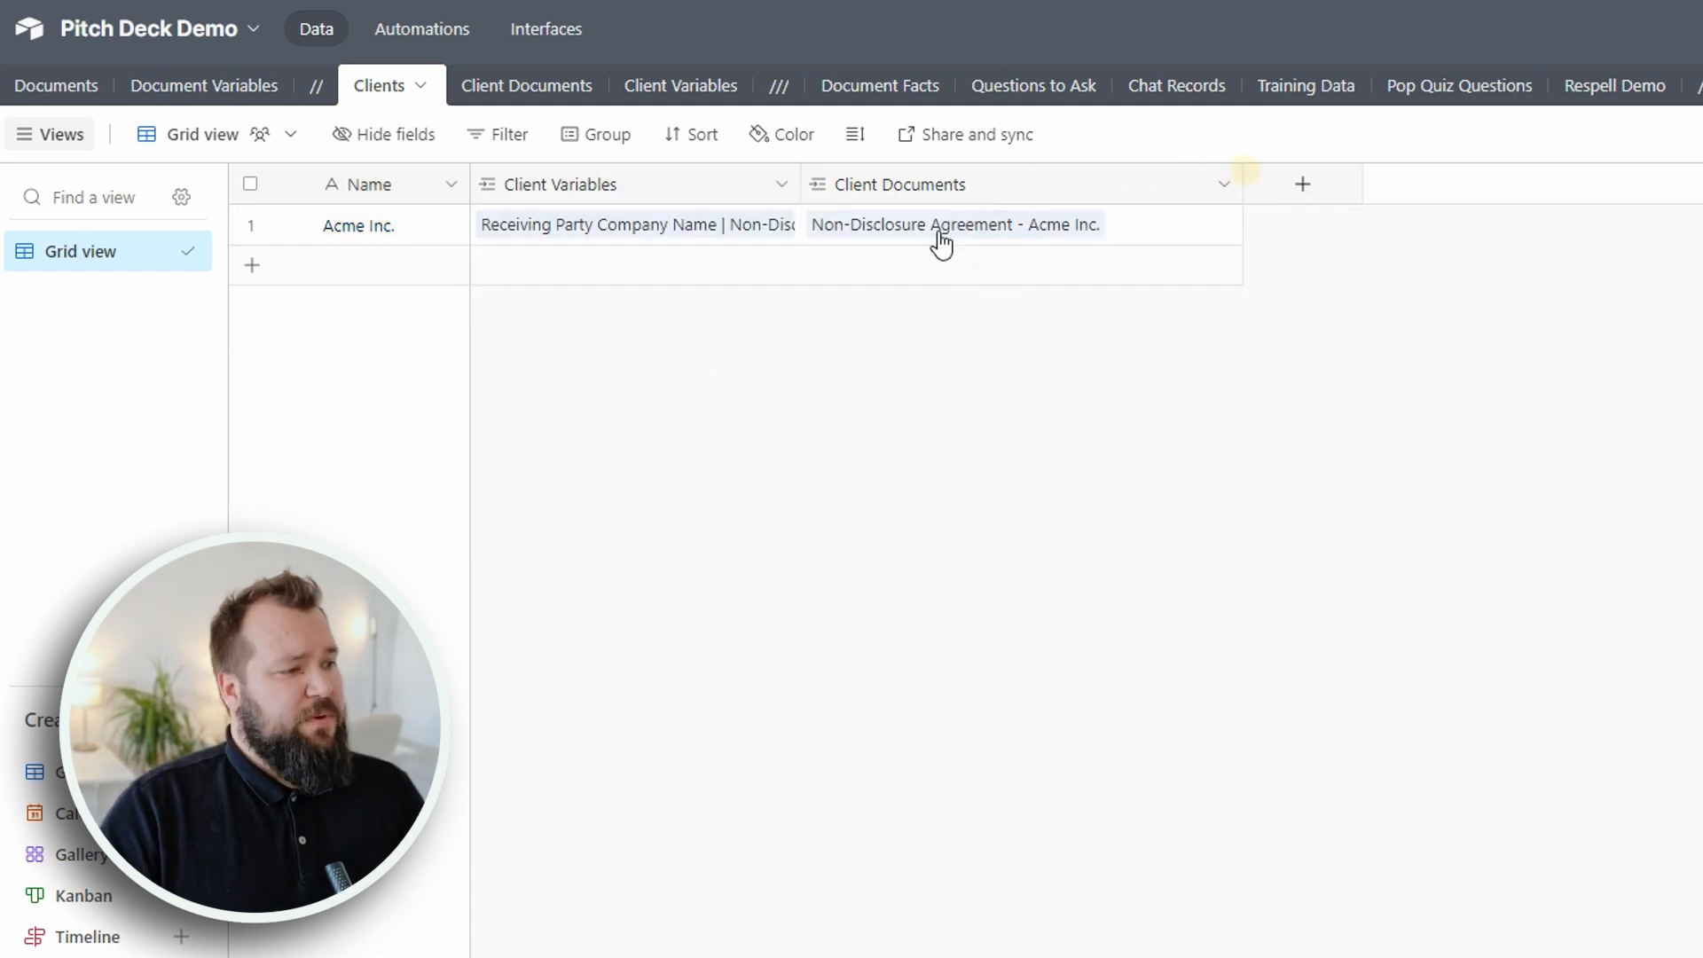
{"action": "left_click", "coordinate": [1178, 225]}
Unhide the Record_Id field in the Client Documents table and widen its column.
{"action": "left_click", "coordinate": [532, 86]}
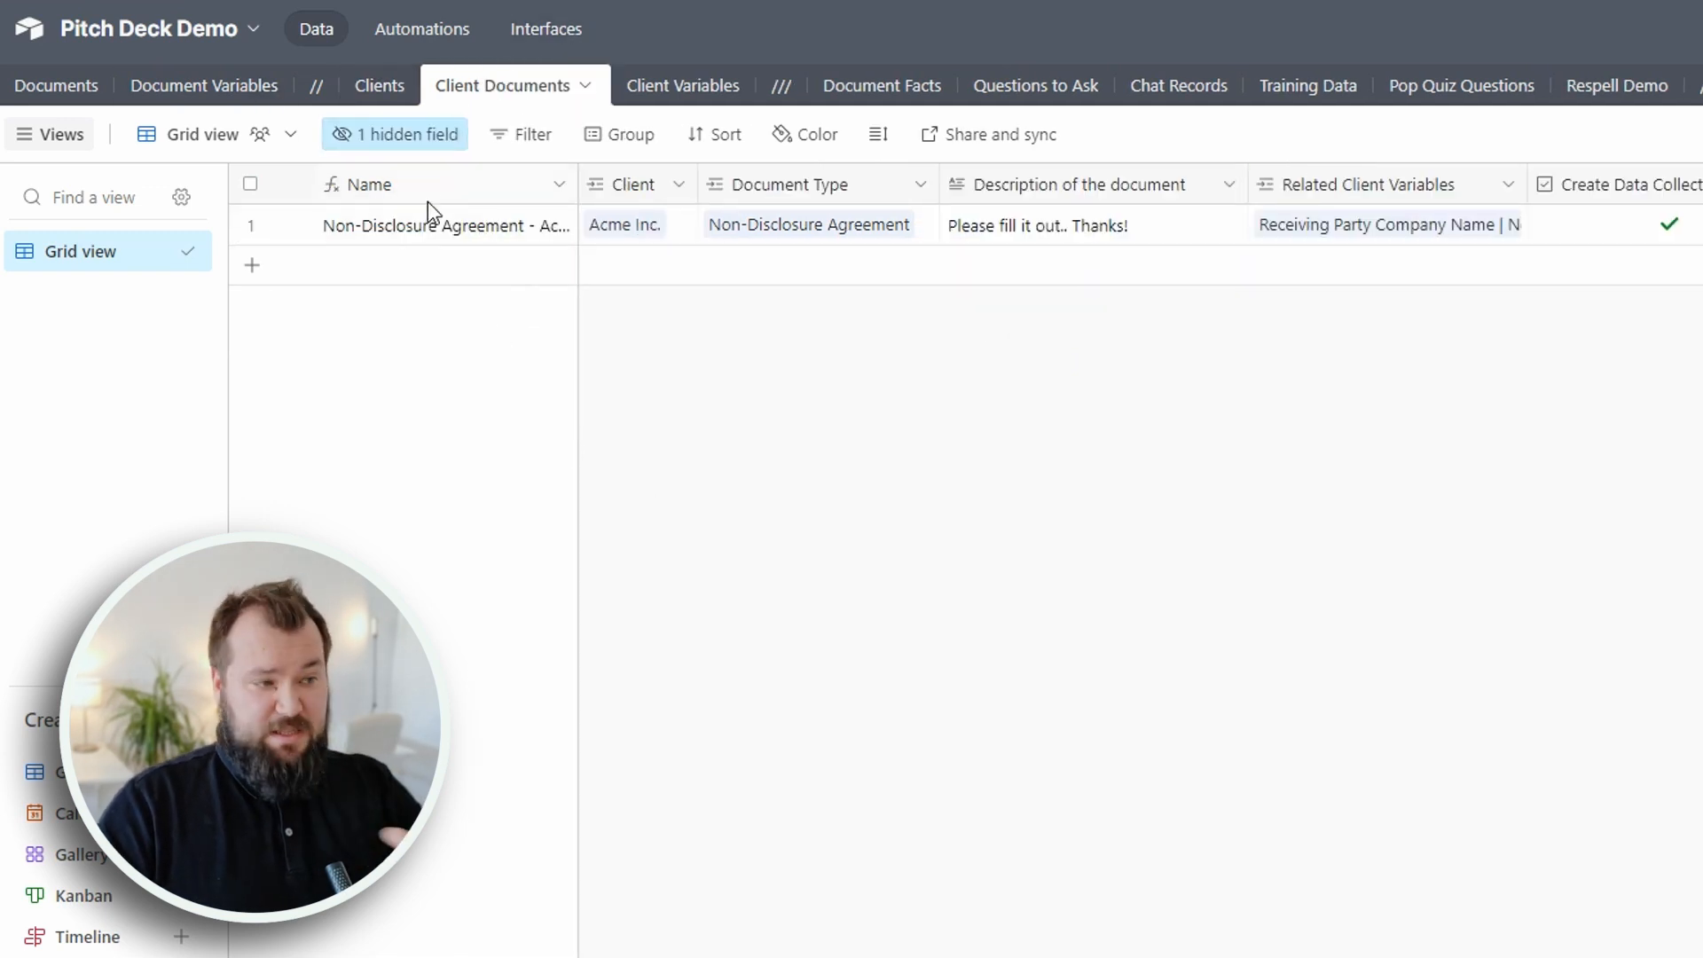
{"action": "left_click", "coordinate": [412, 157]}
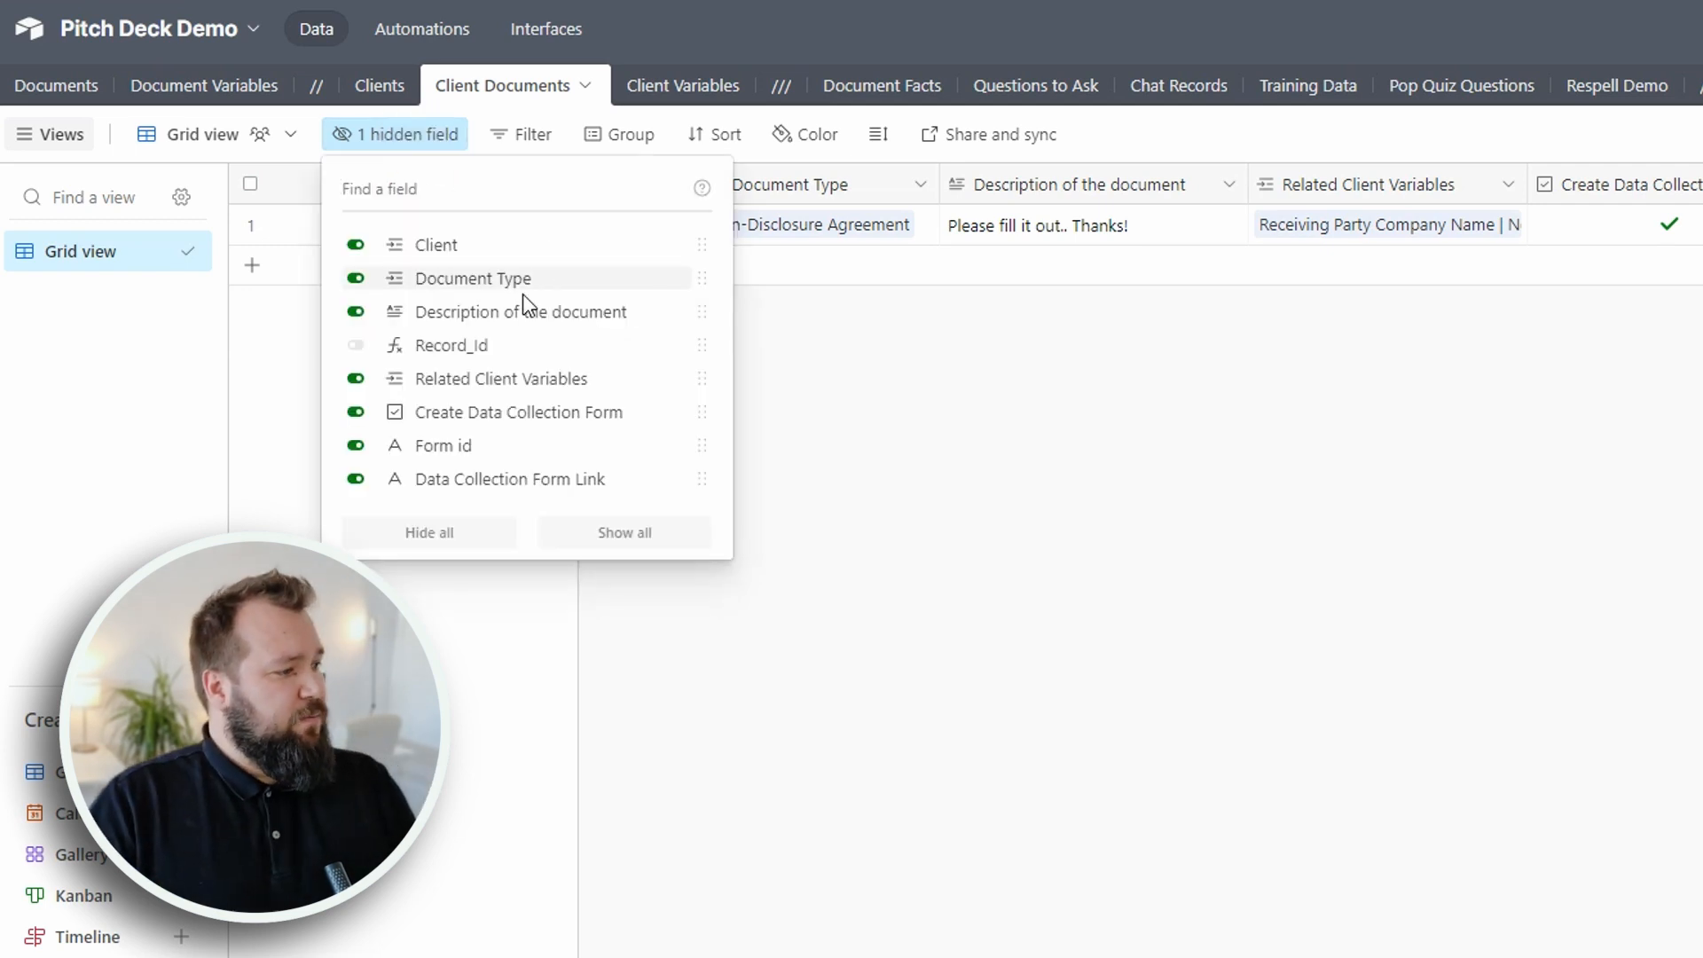
{"action": "left_click", "coordinate": [483, 347]}
{"action": "left_click", "coordinate": [1035, 436]}
{"action": "left_click_drag", "start_coordinate": [1375, 185], "coordinate": [1475, 181]}
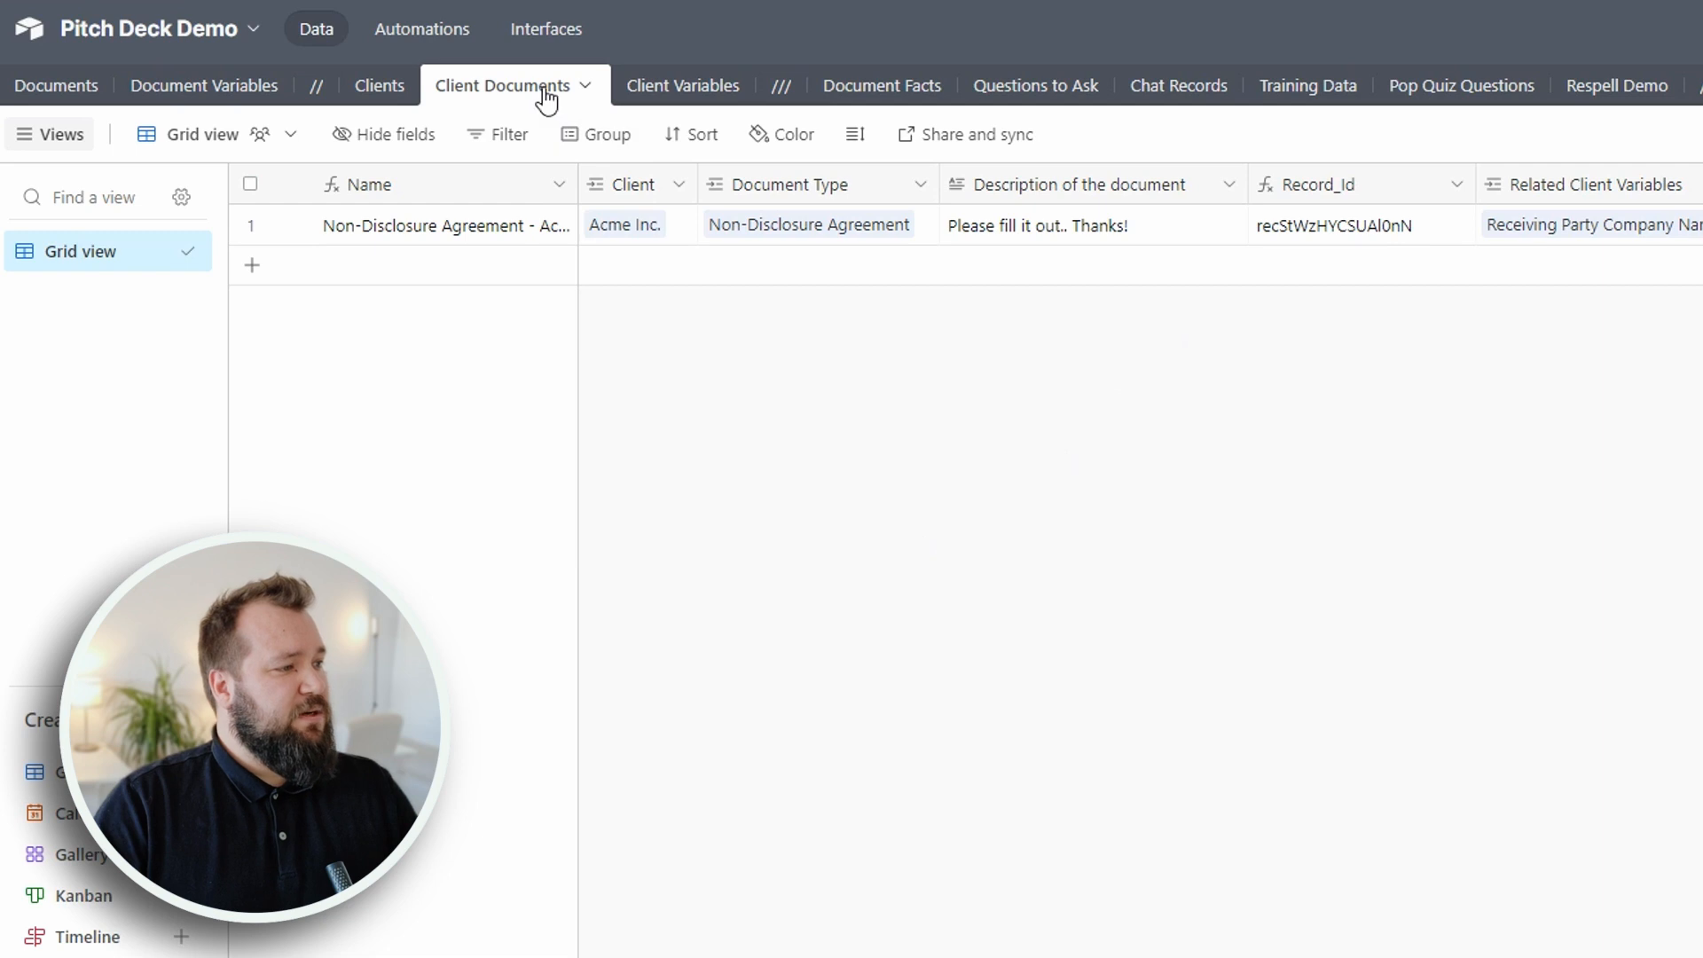
Widen the Name and Client columns of the Client Documents table and review the Name field's formula.
{"action": "left_click_drag", "start_coordinate": [572, 191], "coordinate": [660, 184]}
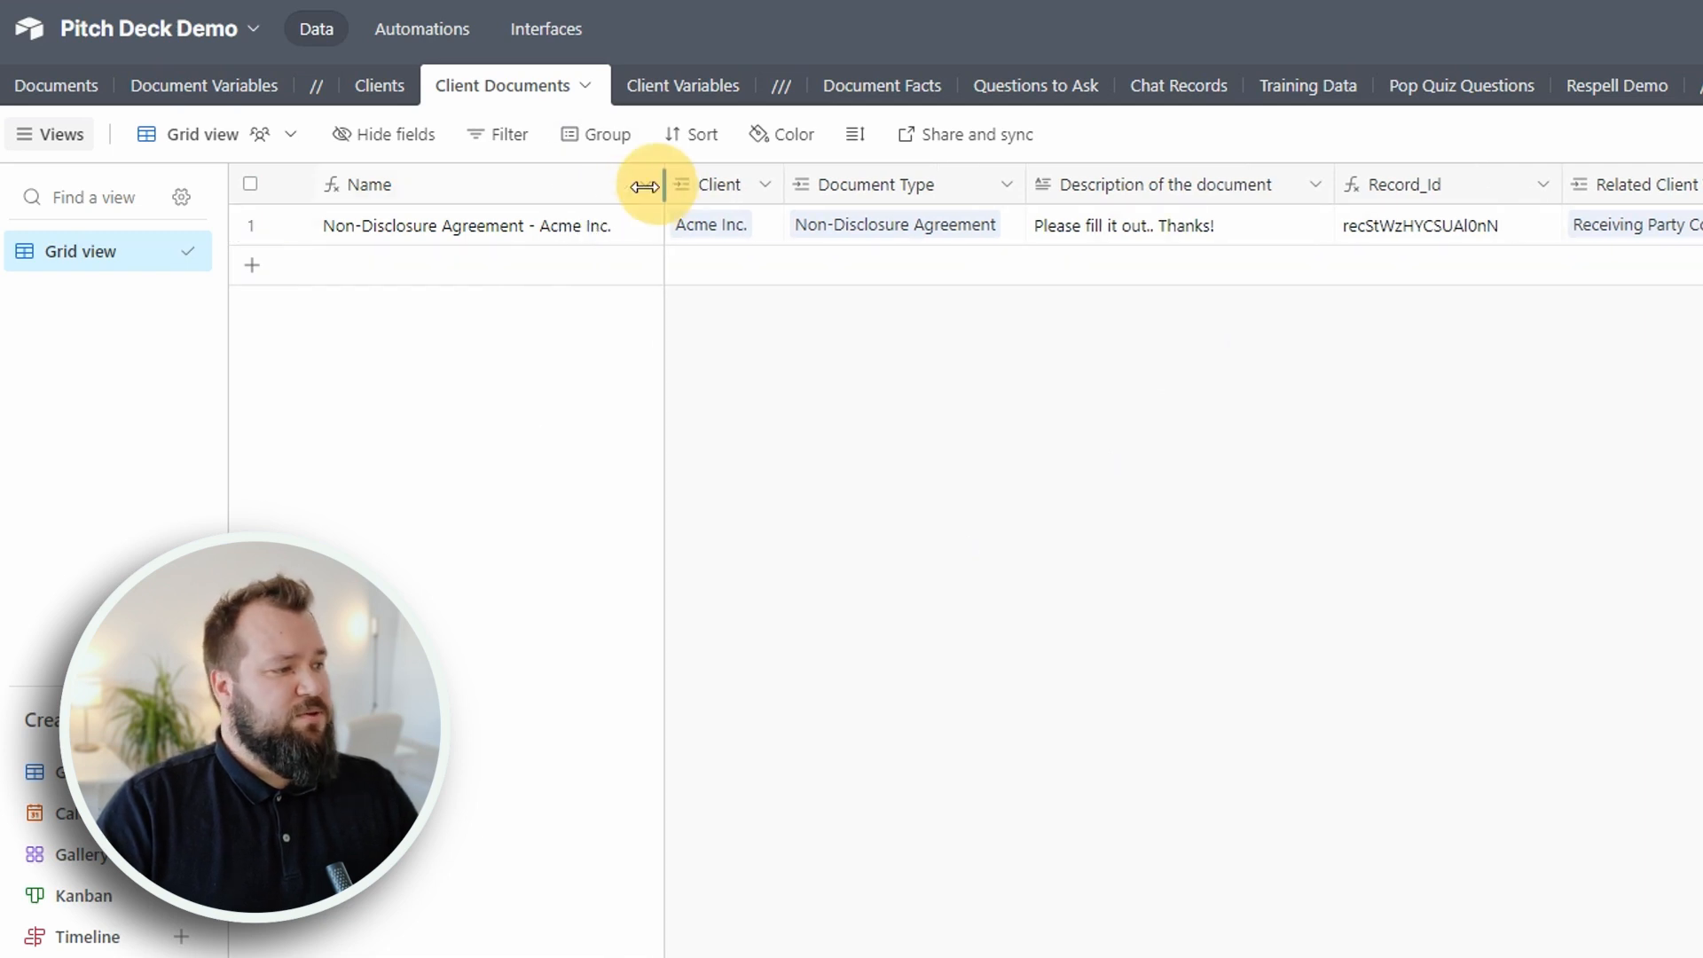
{"action": "double_click", "coordinate": [529, 197]}
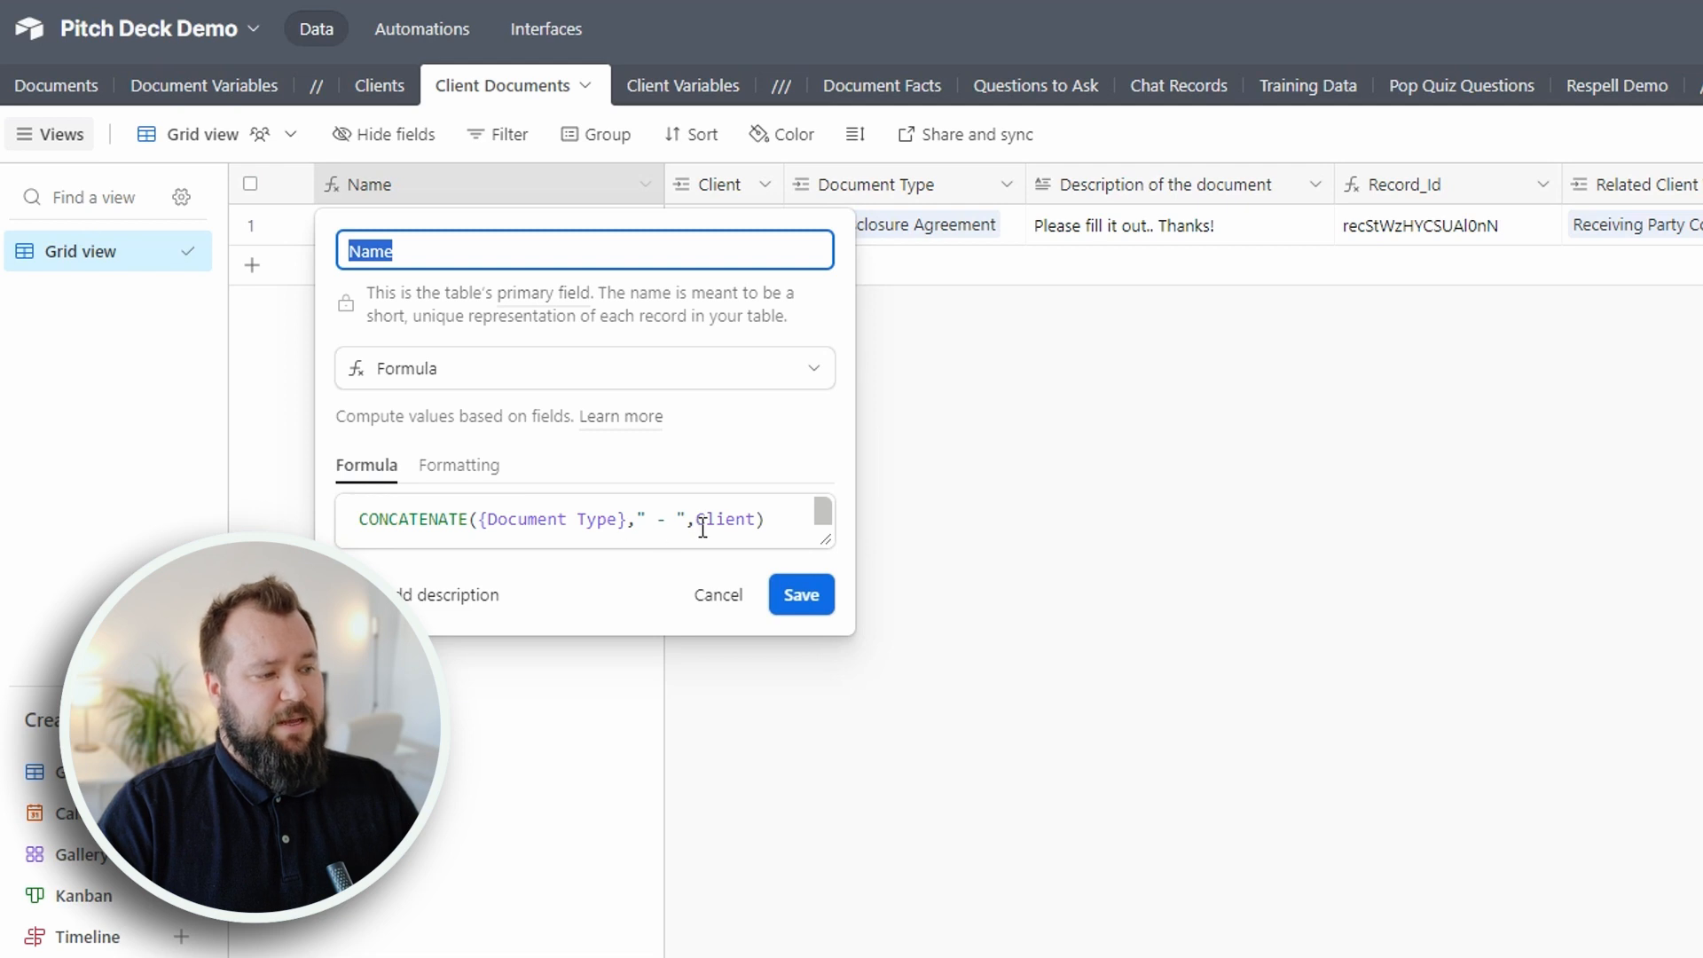
{"action": "left_click", "coordinate": [1014, 476]}
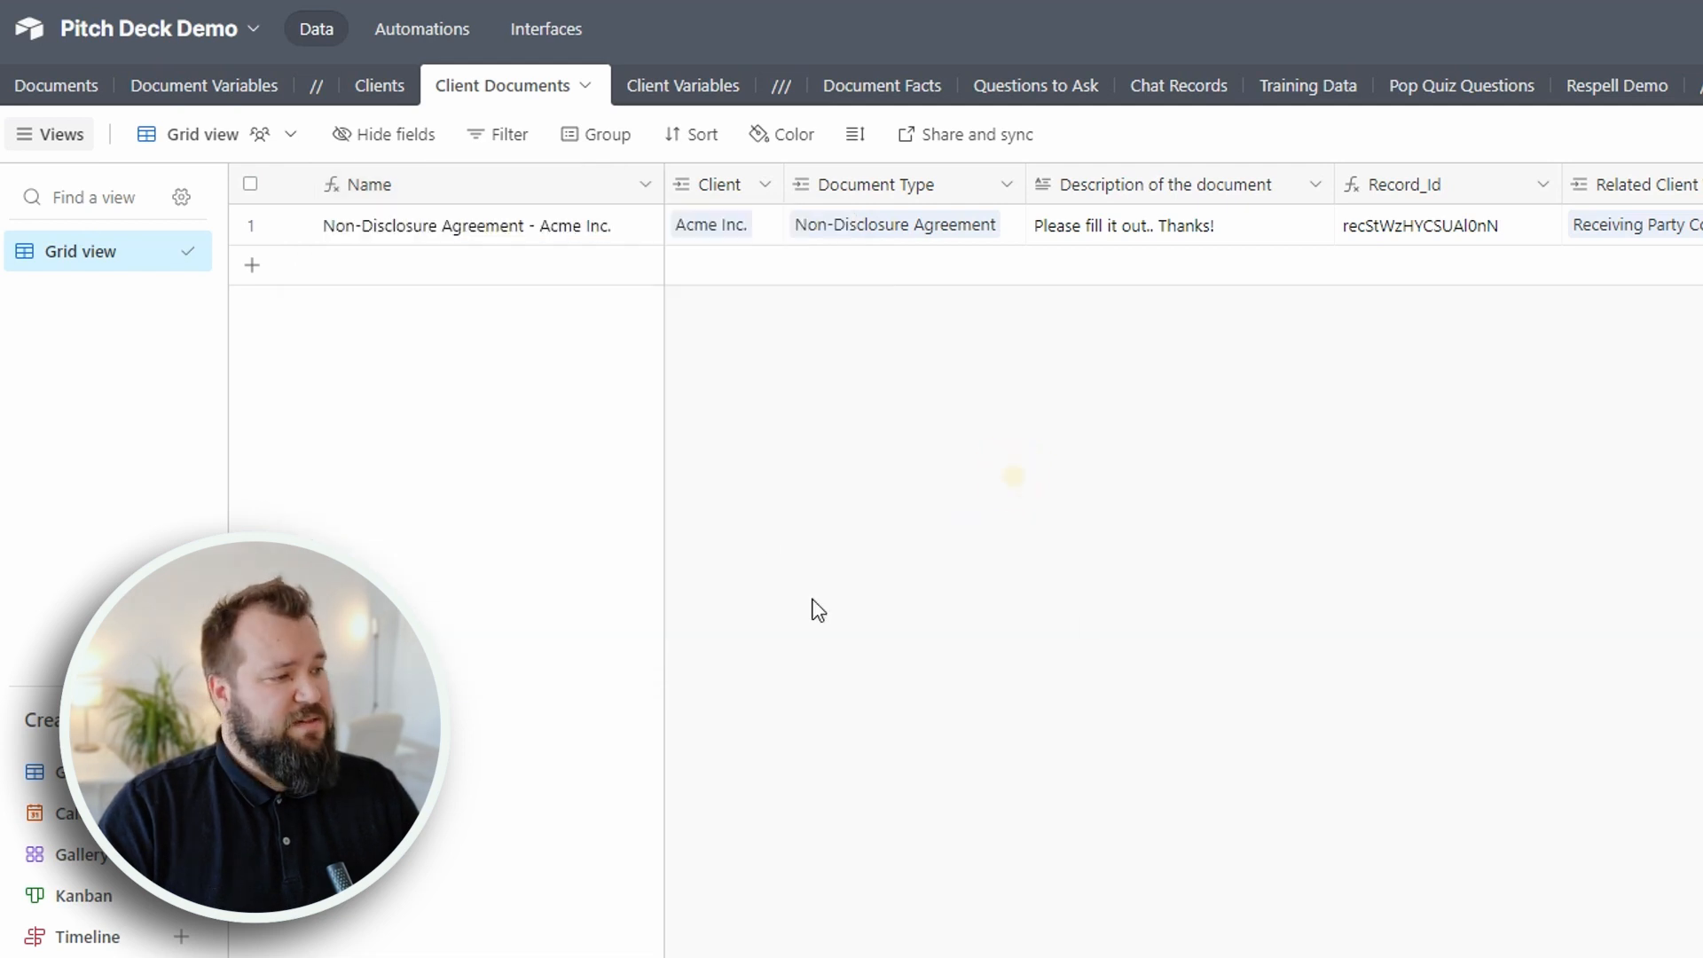
{"action": "left_click_drag", "start_coordinate": [784, 187], "coordinate": [797, 187]}
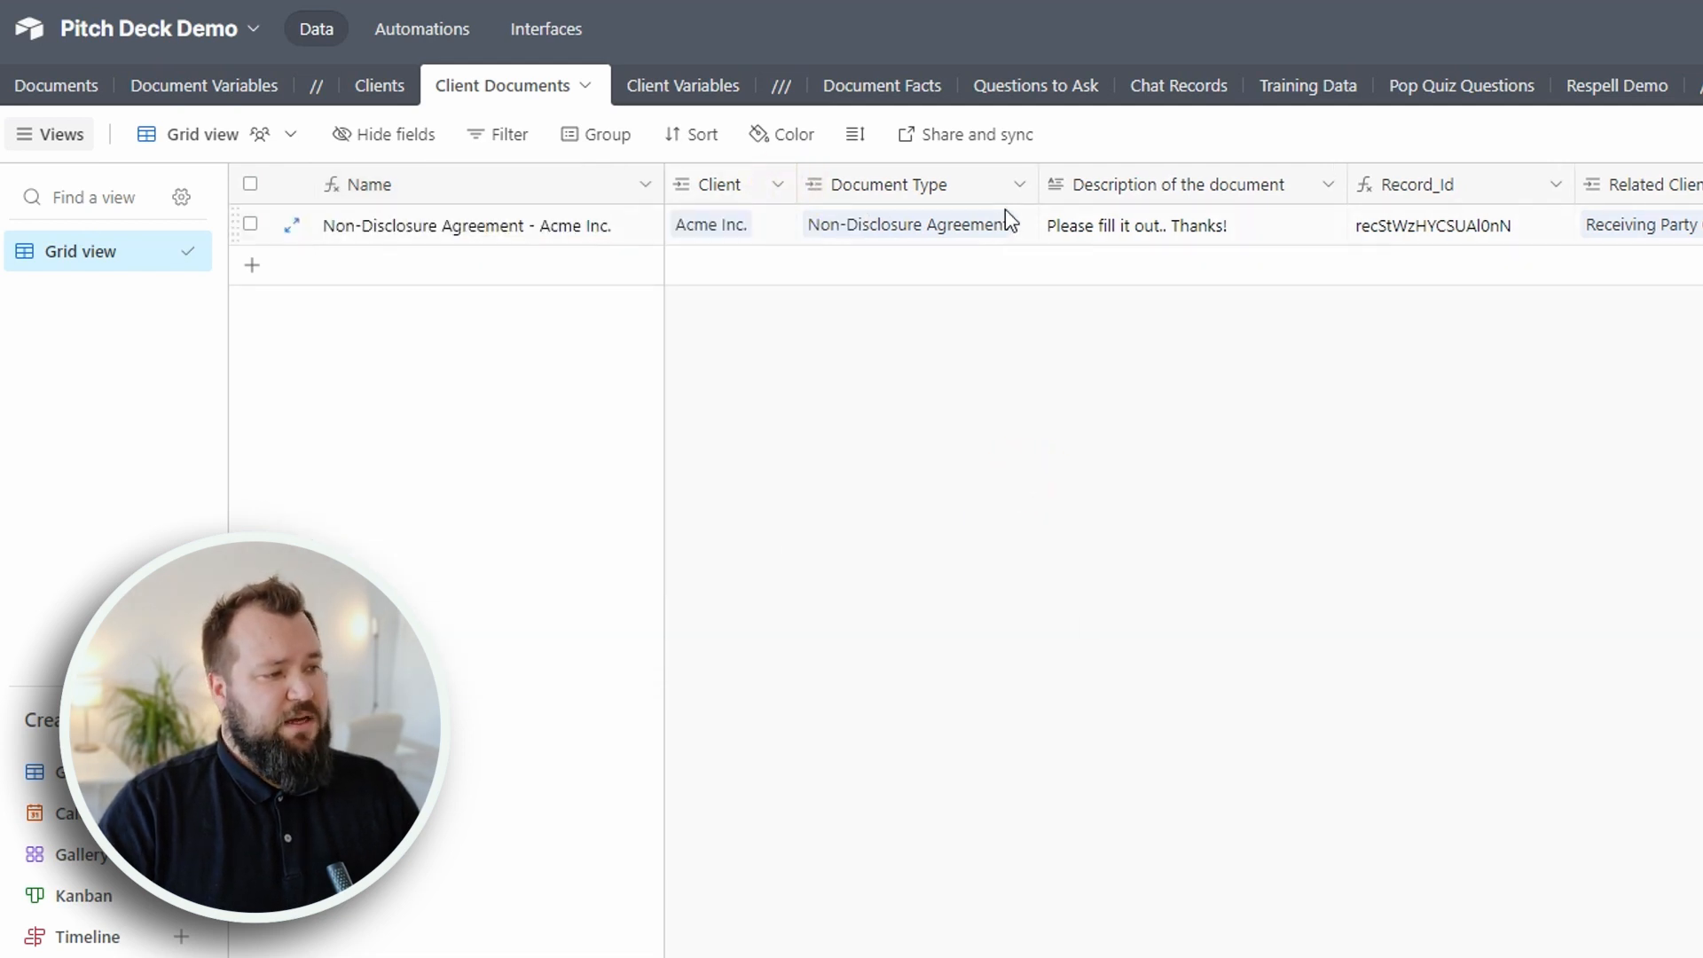
Inspect the formula behind the Record_Id field in the Client Documents table.
{"action": "left_click", "coordinate": [1202, 217]}
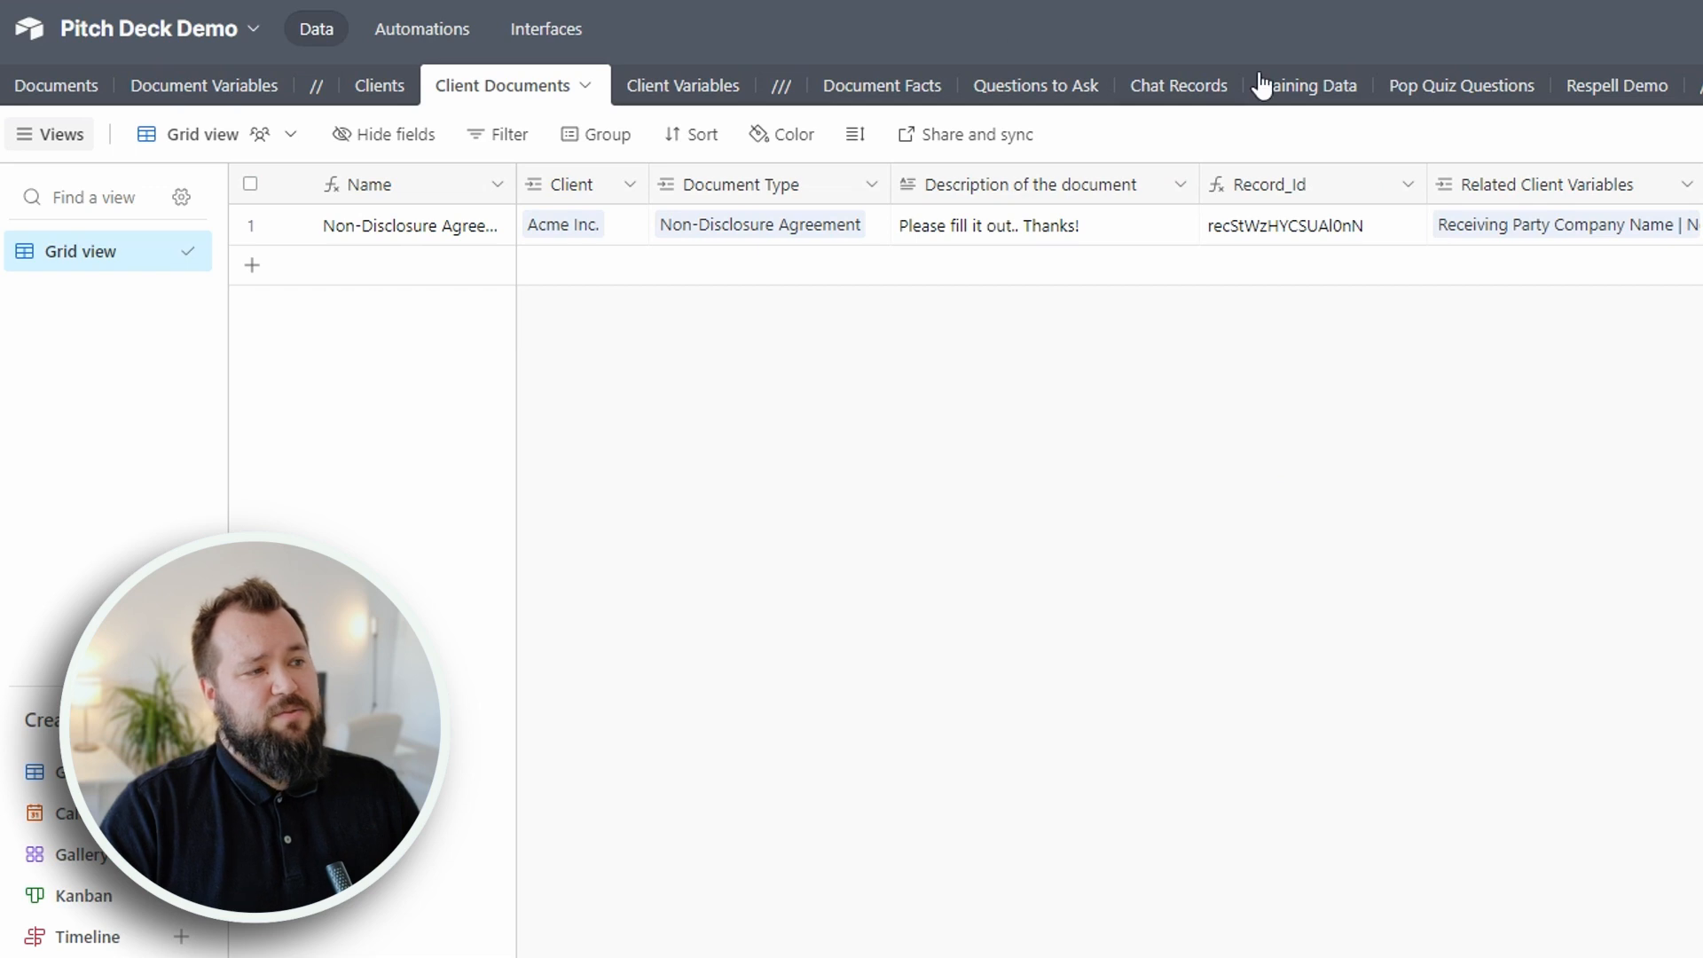
{"action": "left_click", "coordinate": [1261, 231]}
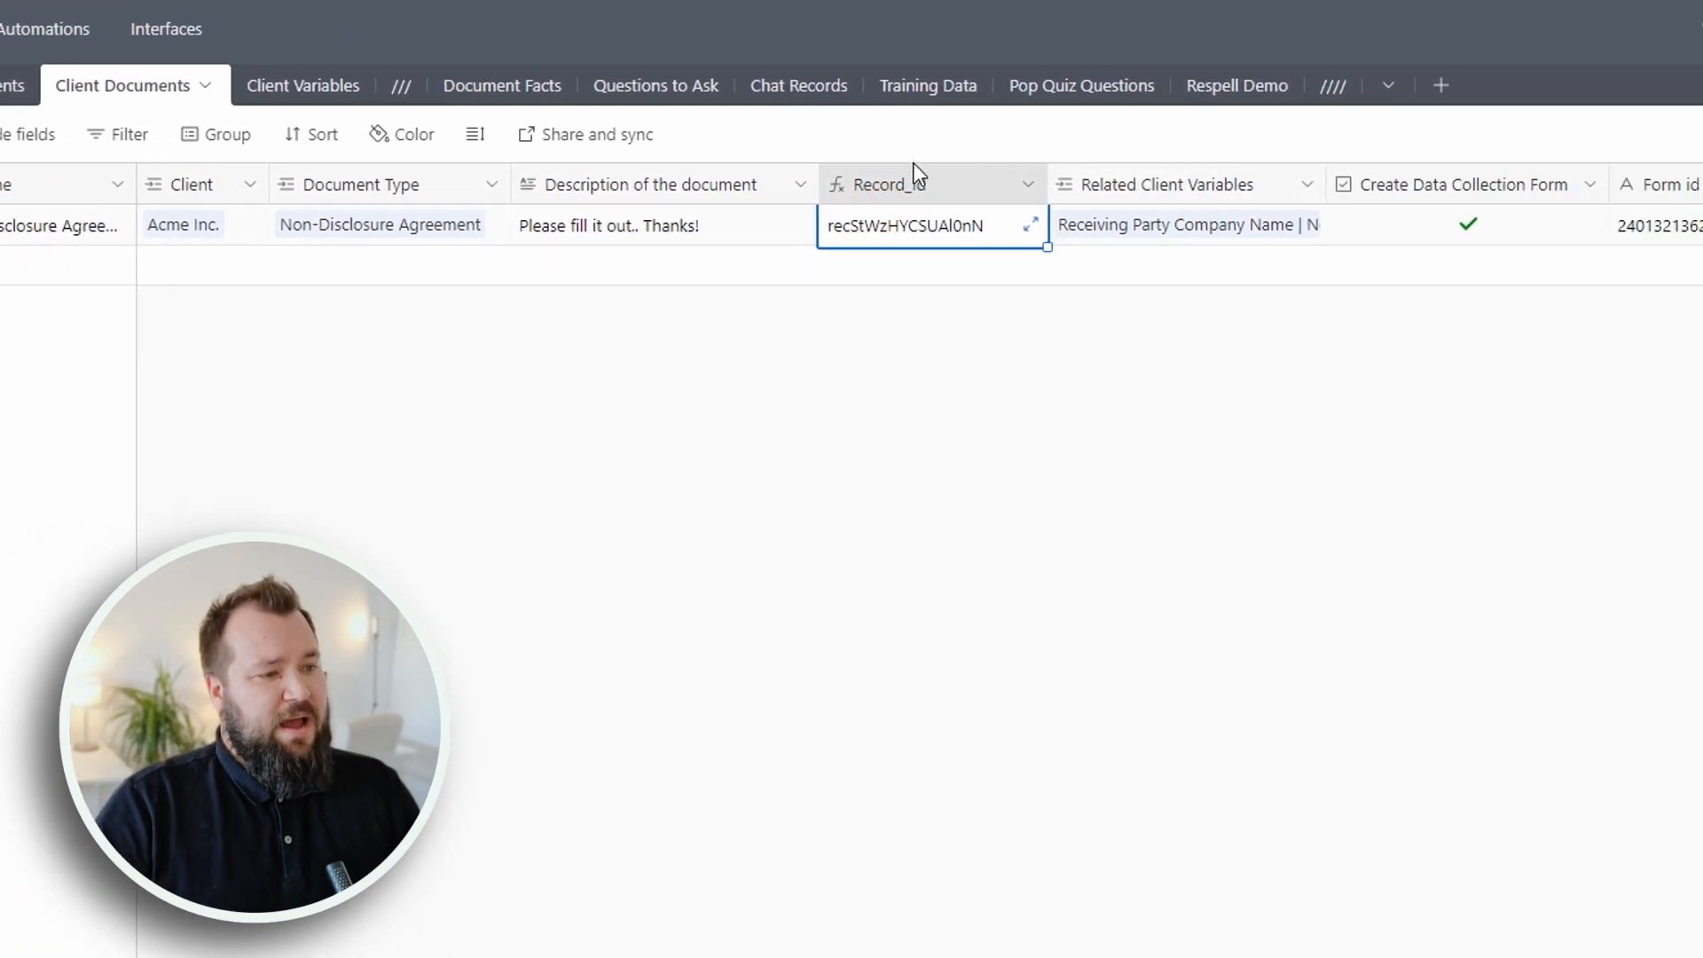
{"action": "double_click", "coordinate": [1293, 183]}
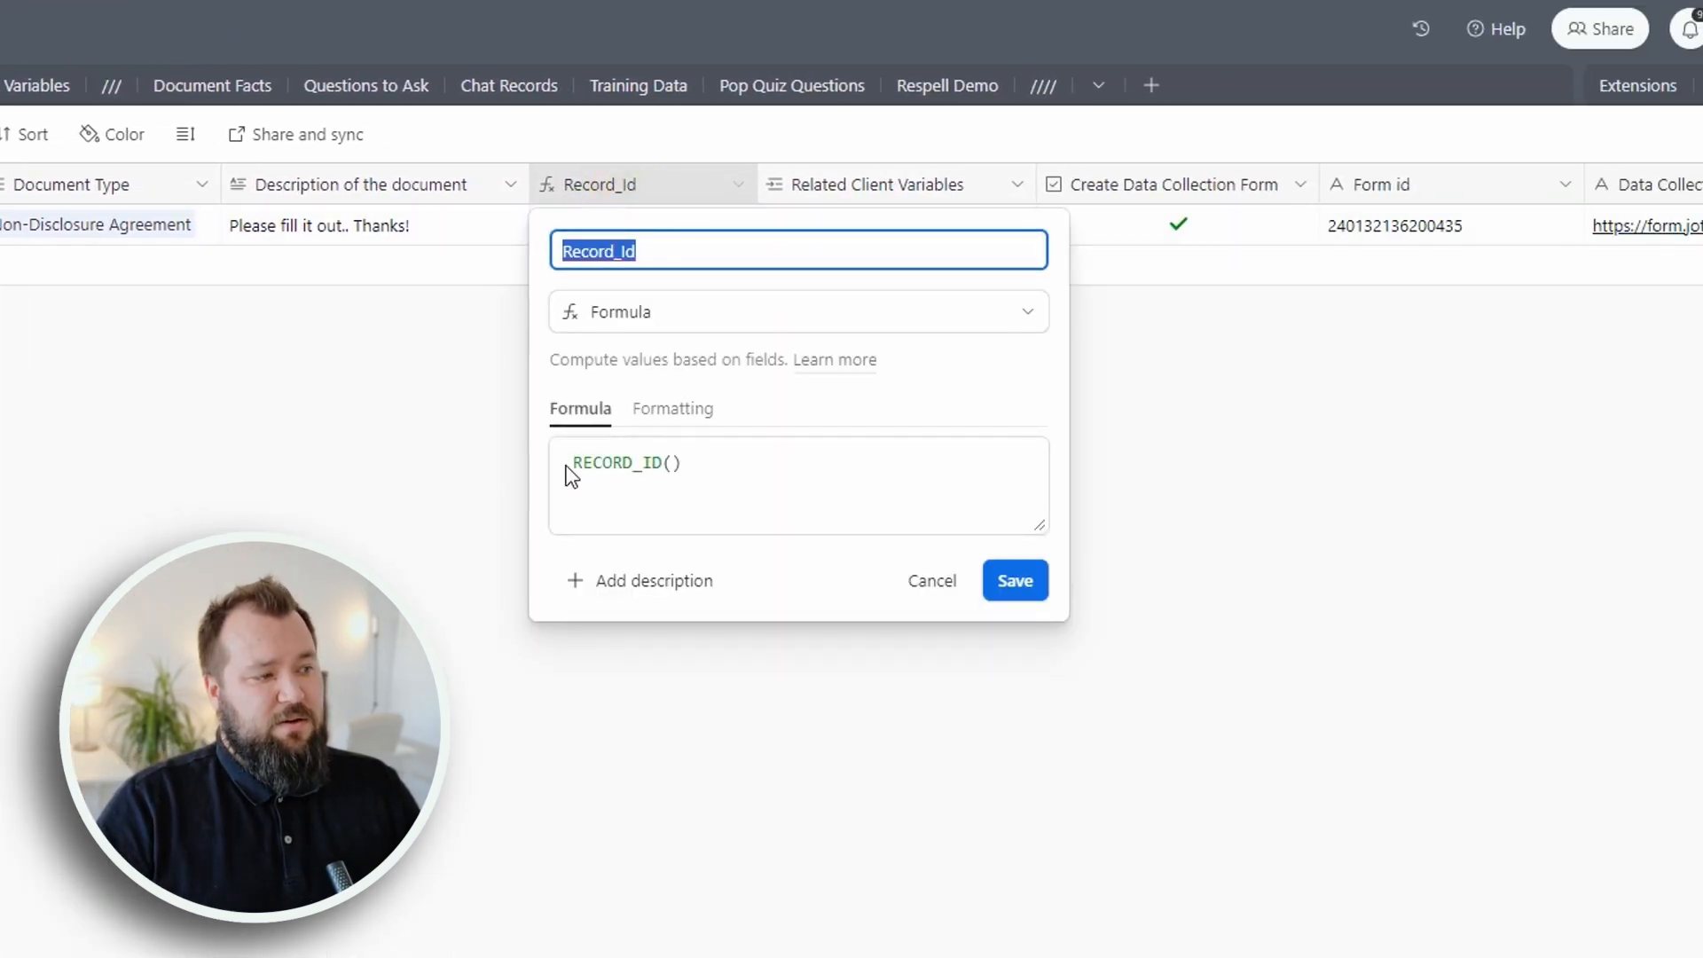
{"action": "left_click", "coordinate": [367, 476]}
Hide the Record_Id field in the Client Documents table and widen the Related Client Variables column.
{"action": "right_click", "coordinate": [572, 195]}
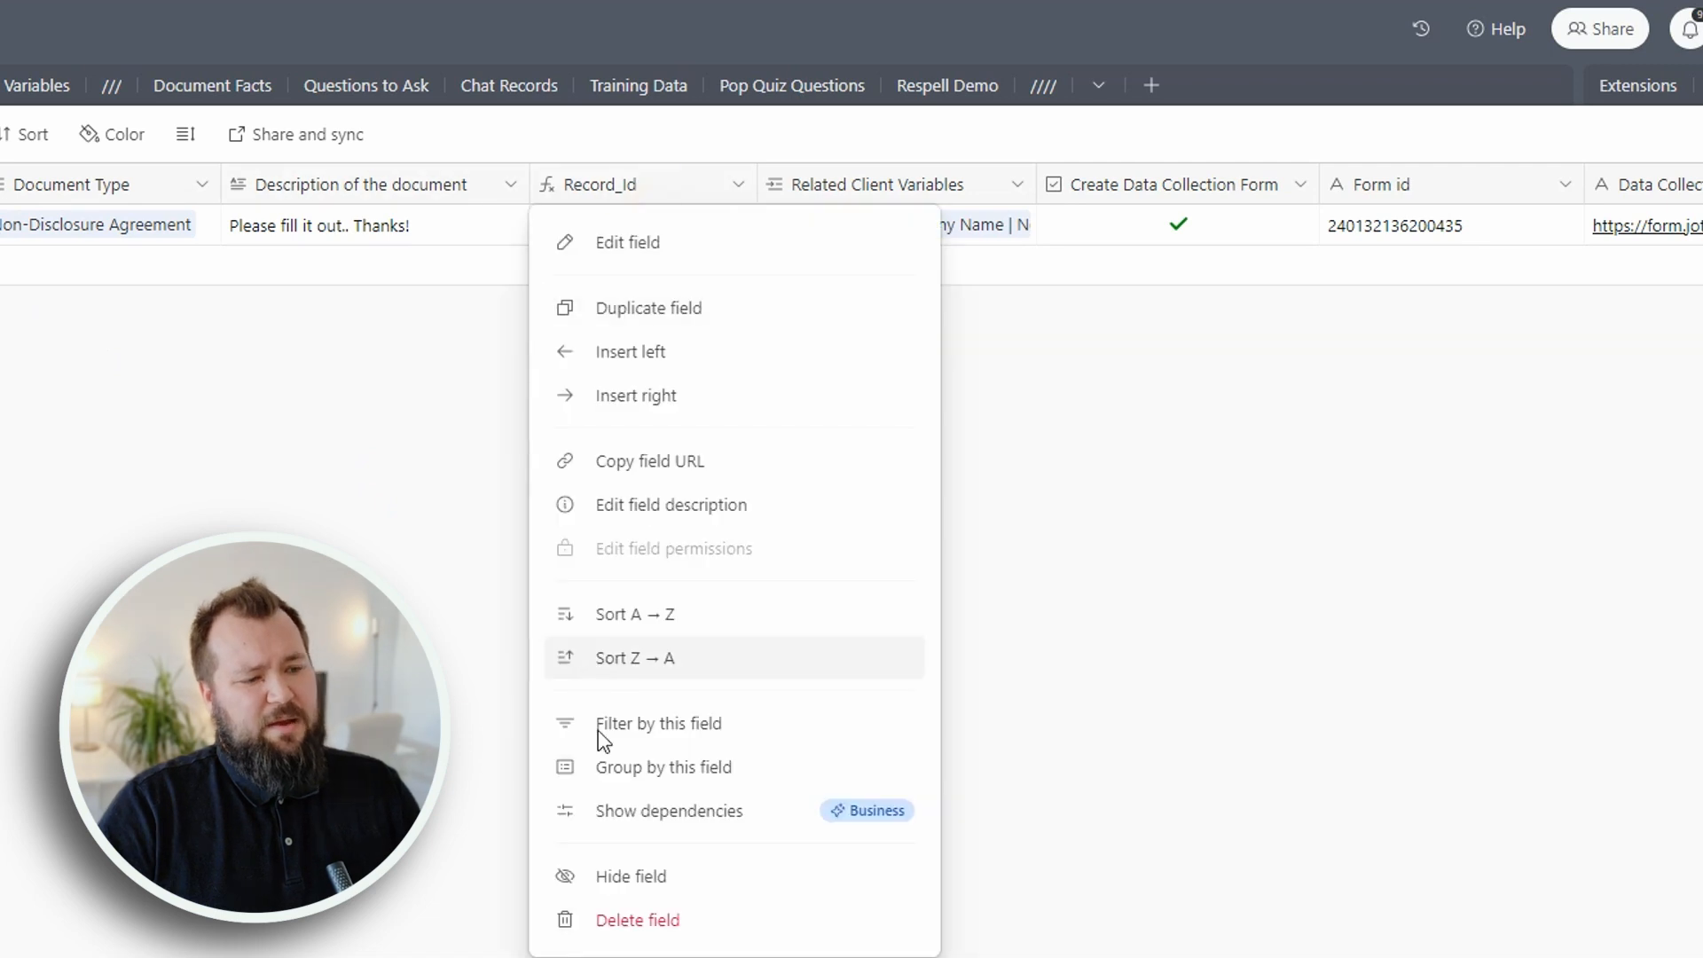
{"action": "left_click", "coordinate": [665, 873]}
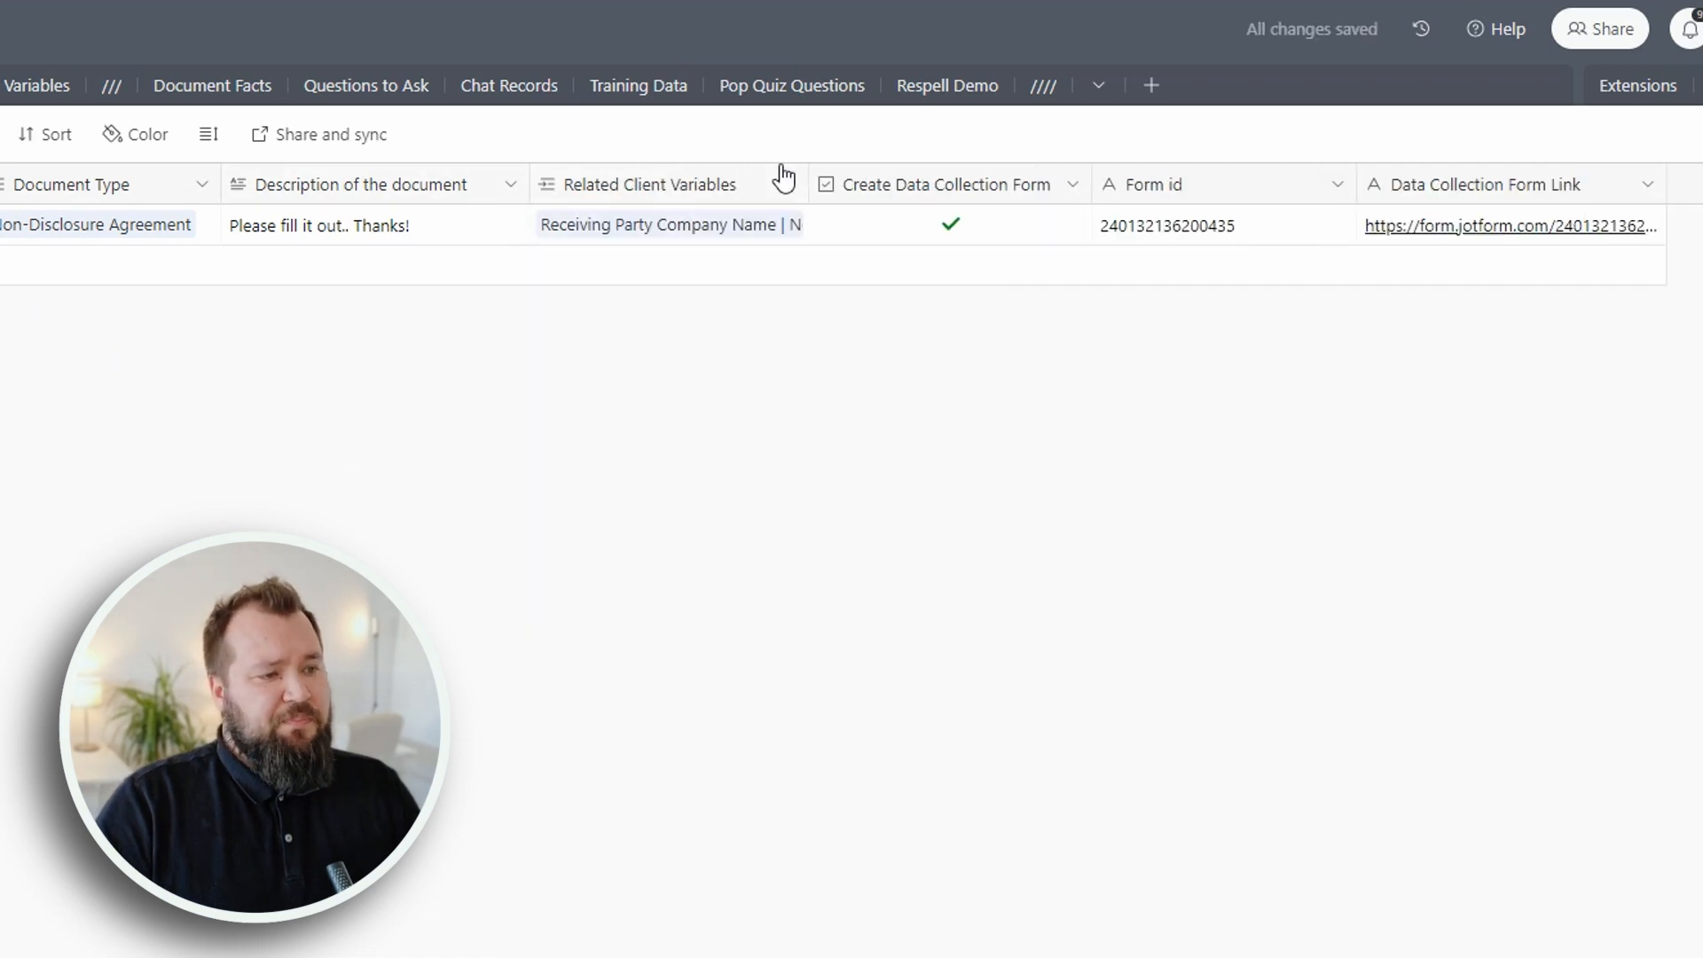
{"action": "mouse_move", "coordinate": [809, 184]}
{"action": "left_mouse_down"}
{"action": "mouse_move", "coordinate": [942, 173]}
{"action": "mouse_move", "coordinate": [838, 196]}
{"action": "left_mouse_up"}
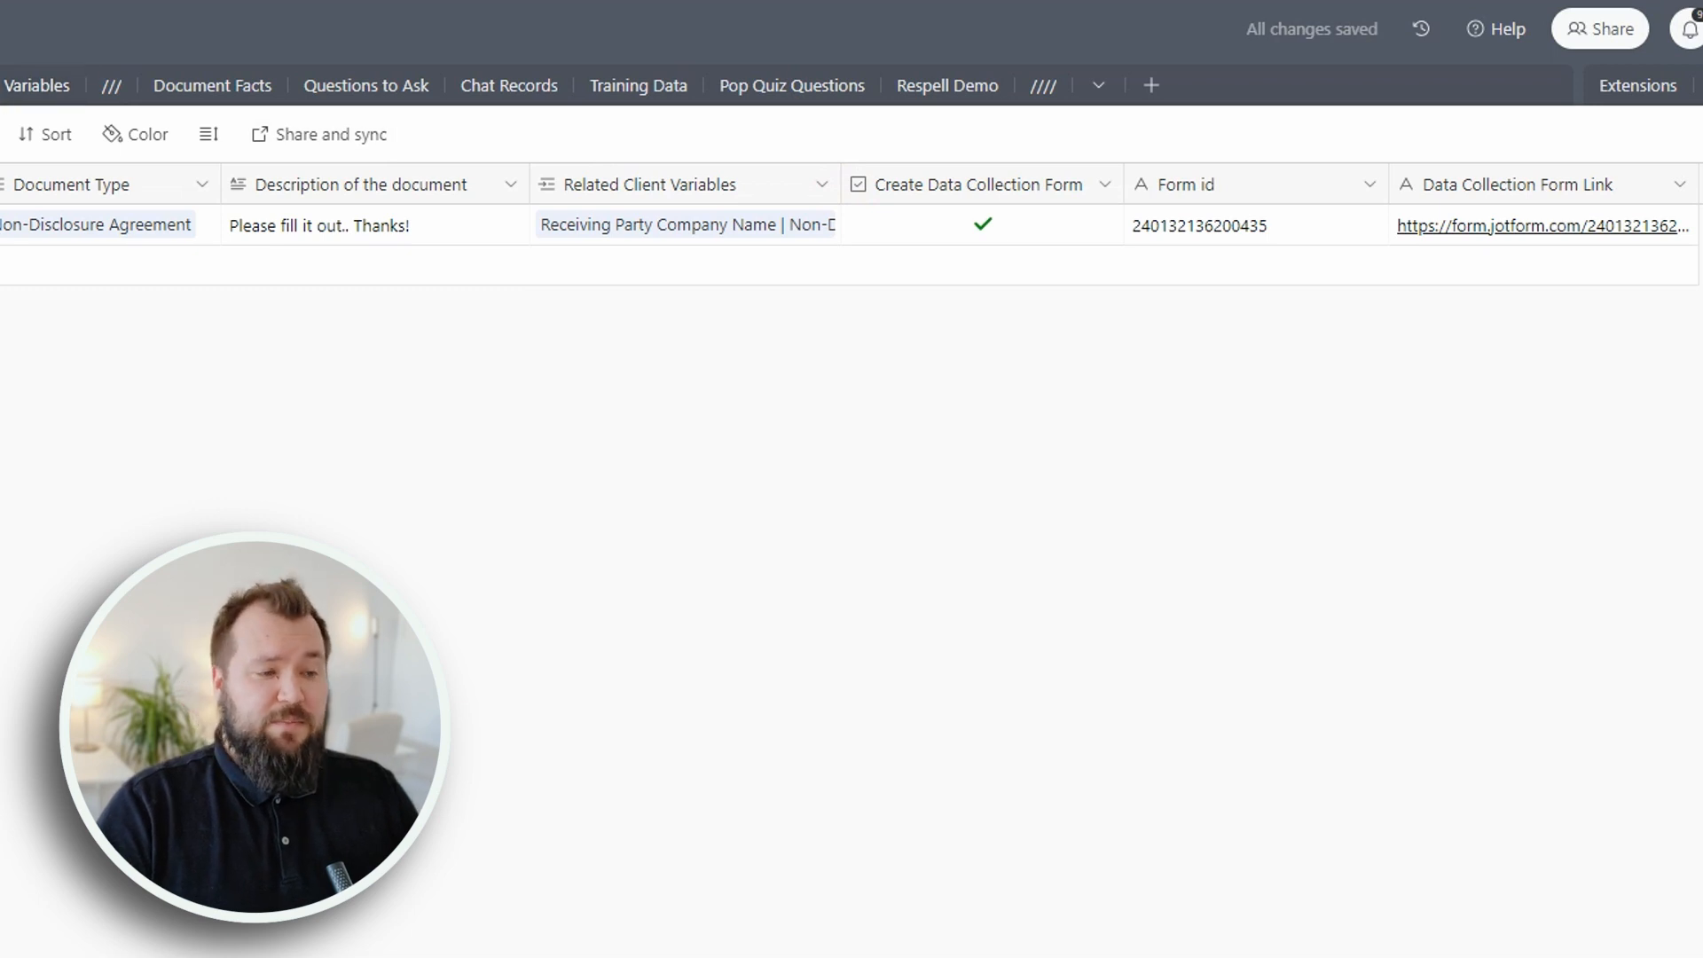
Examine the Create Data Collection Form and Form id values of the Non-Disclosure Agreement record.
{"action": "left_click", "coordinate": [844, 498]}
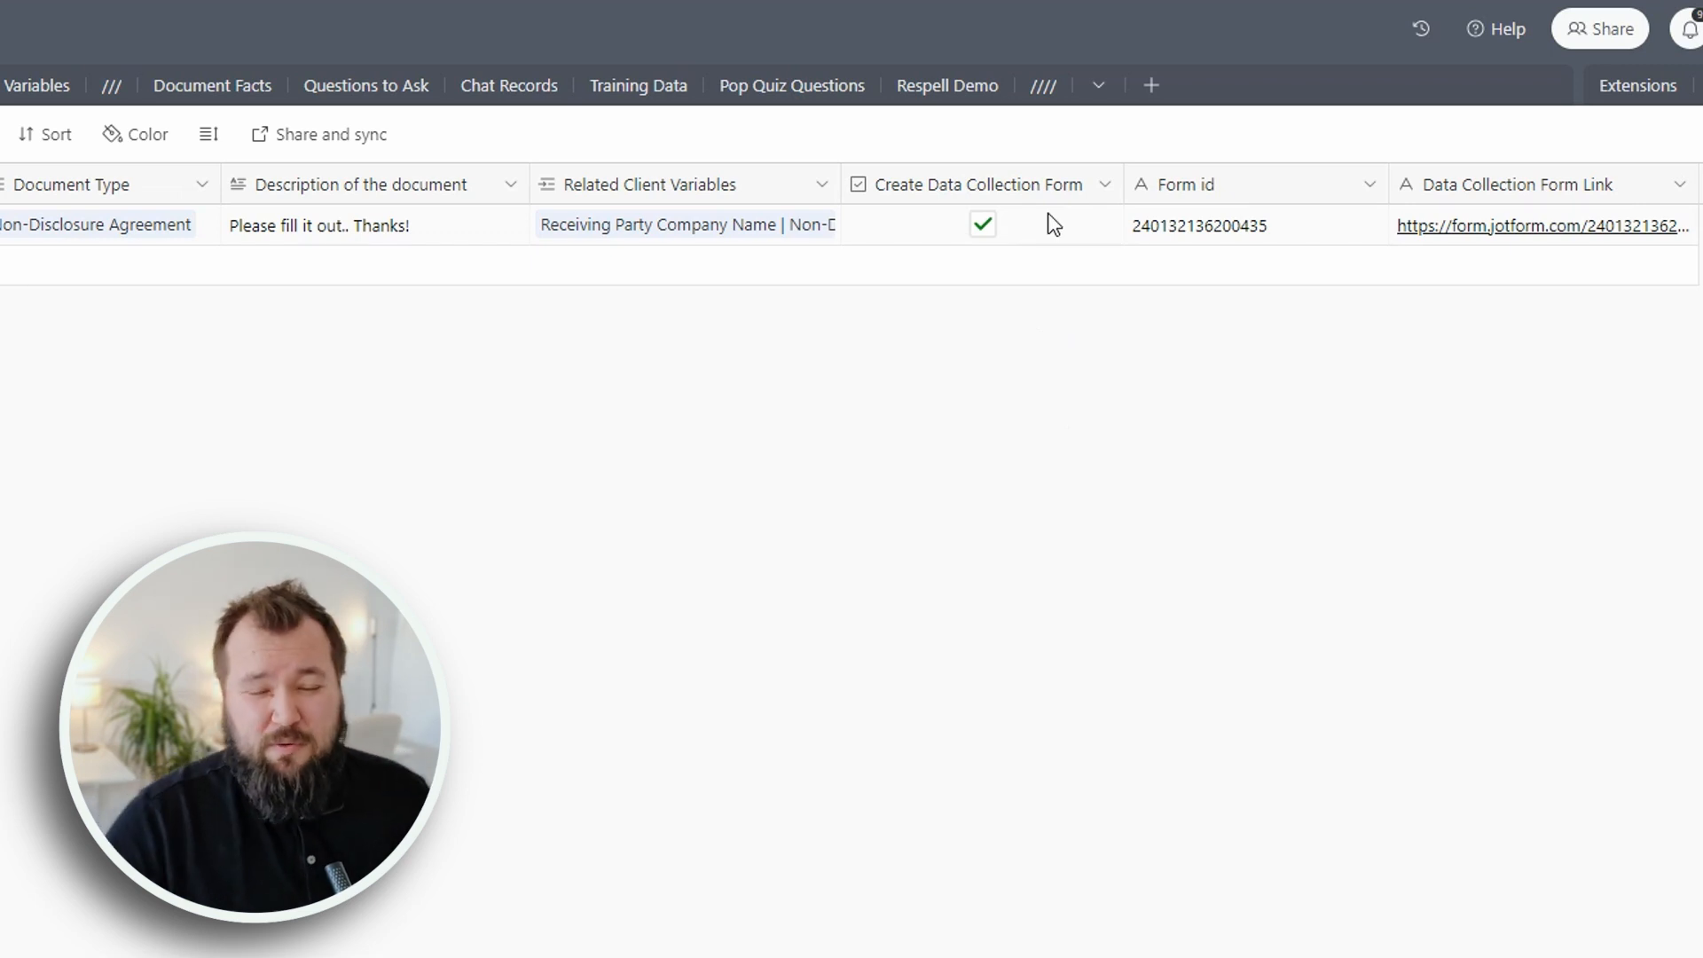
{"action": "left_click", "coordinate": [1250, 226]}
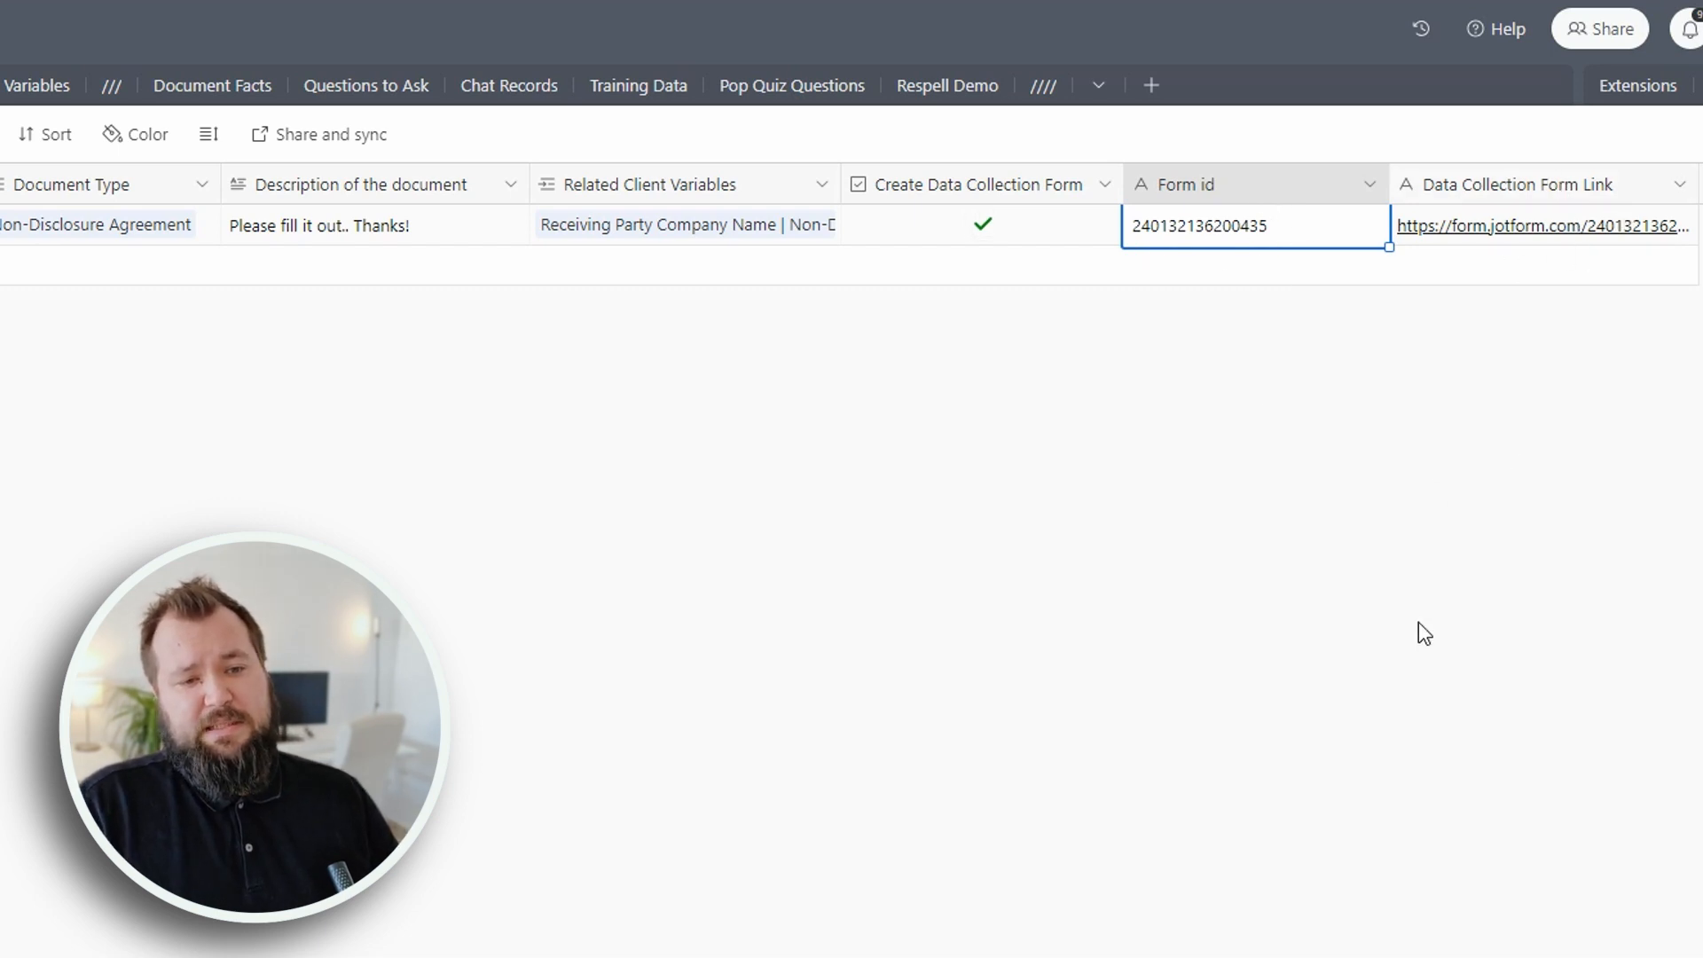
{"action": "left_click", "coordinate": [1211, 710]}
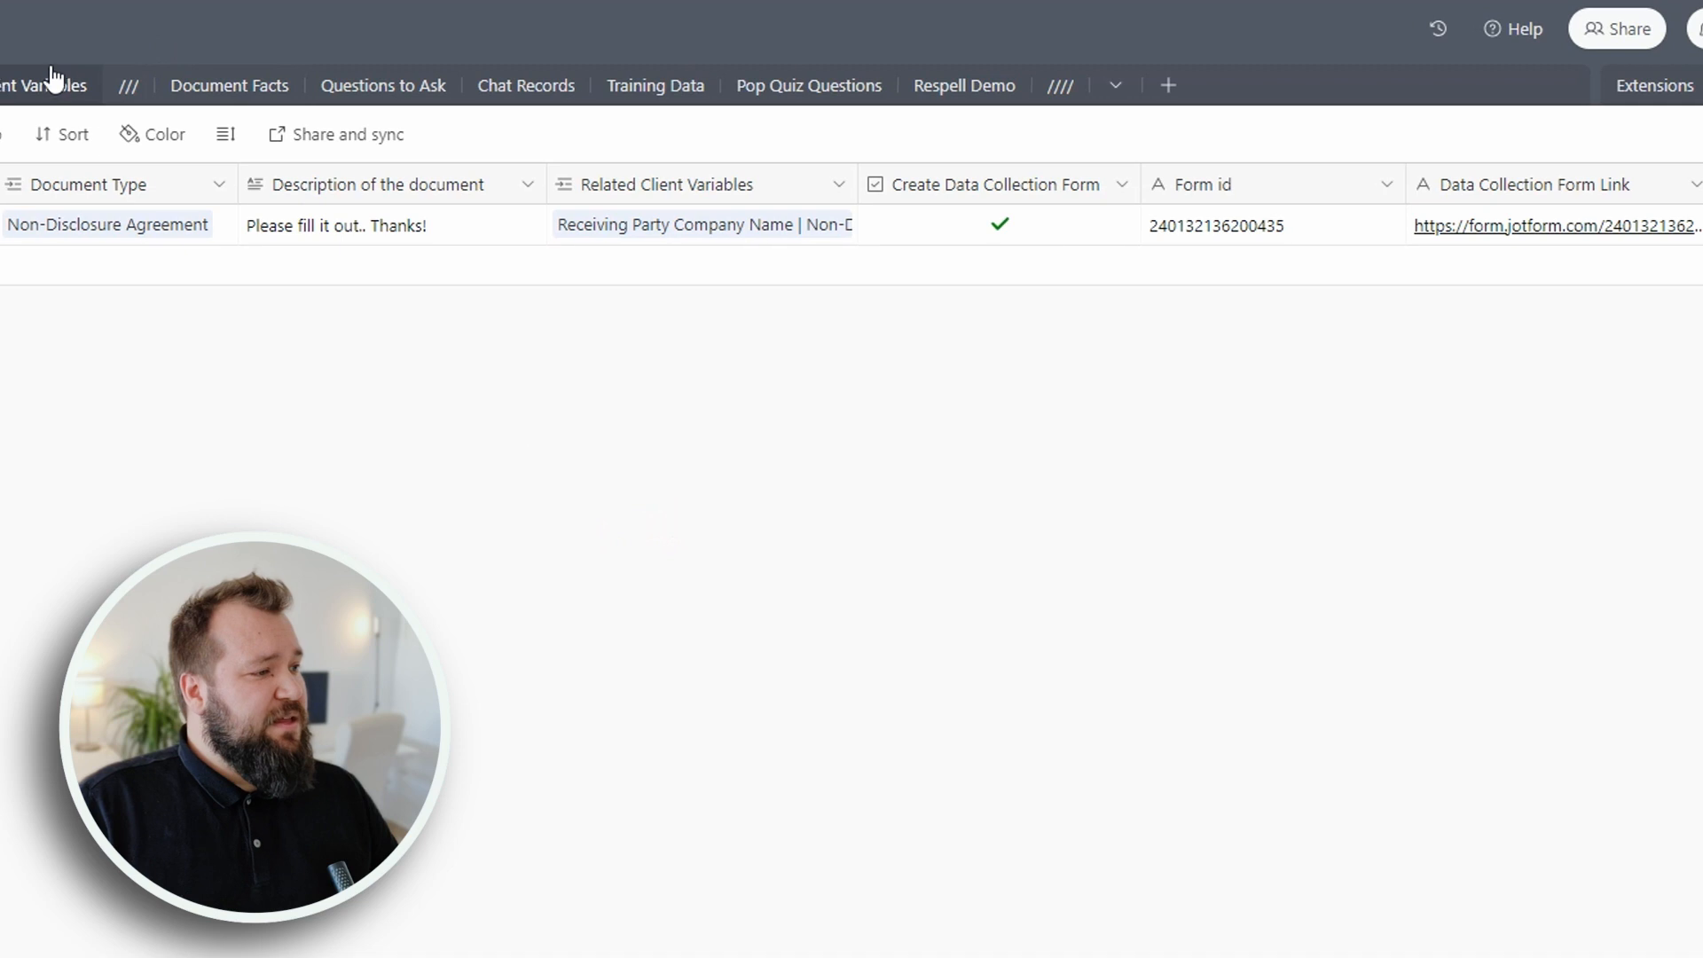
Review the formula of the primary Name field in the Client Variables table, leaving it unedited.
{"action": "left_click", "coordinate": [54, 80]}
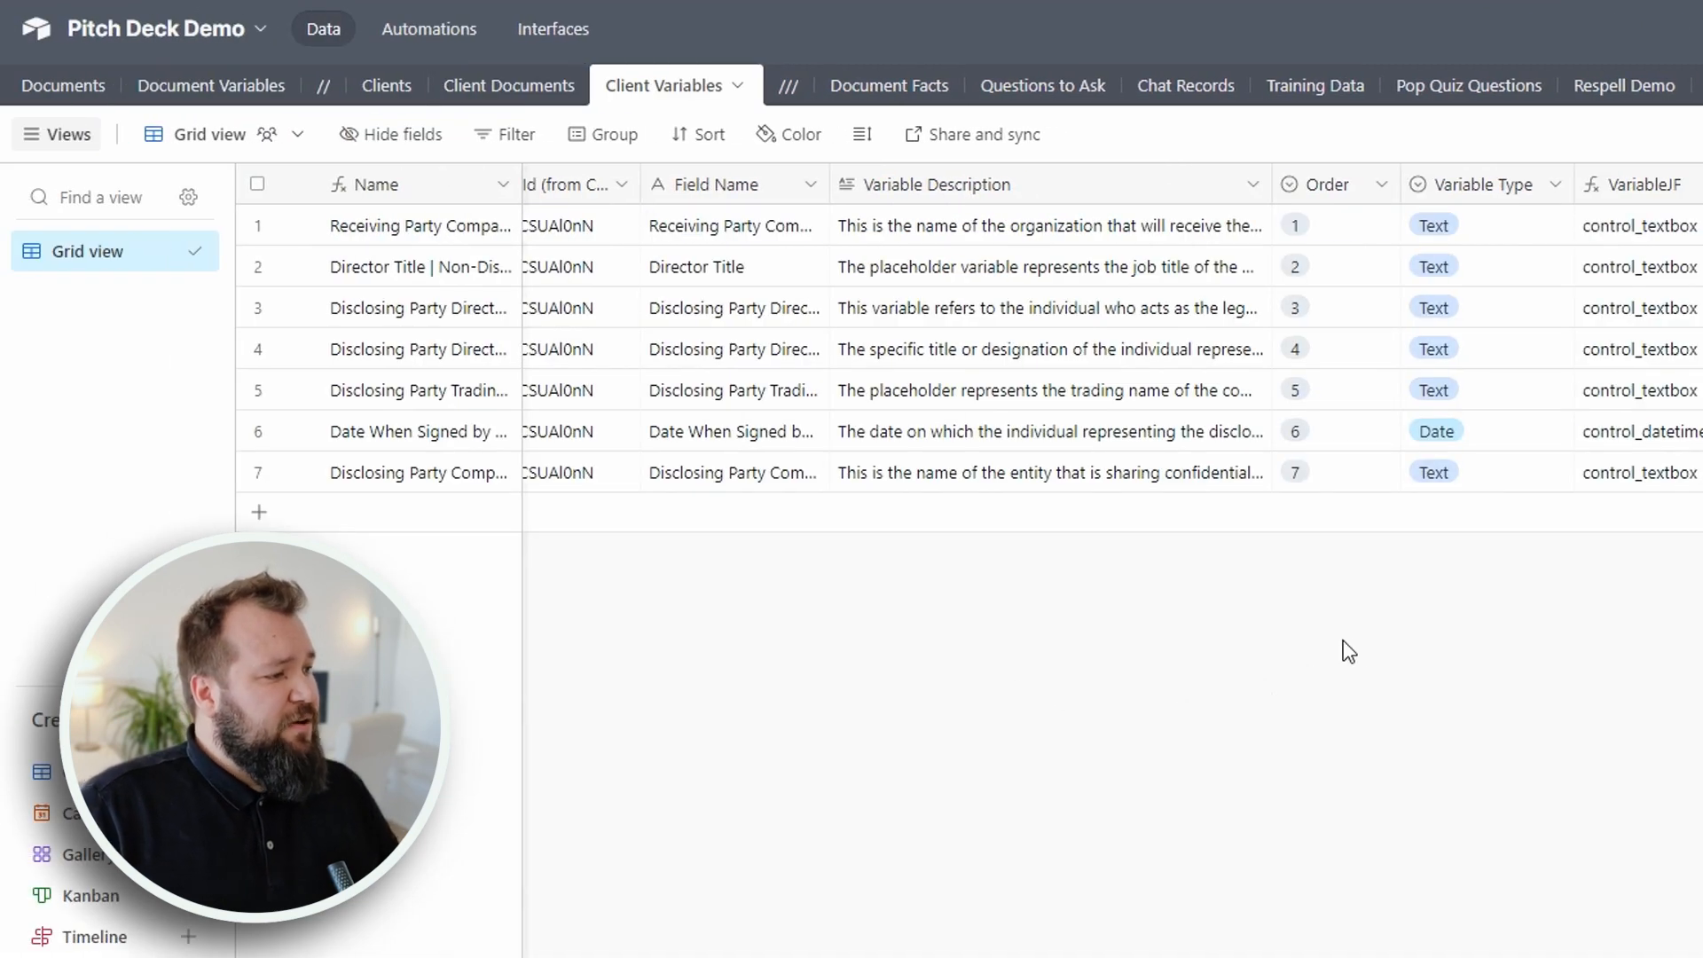
{"action": "scroll", "coordinate": [1193, 577], "scroll_direction": "left", "scroll_amount": 5}
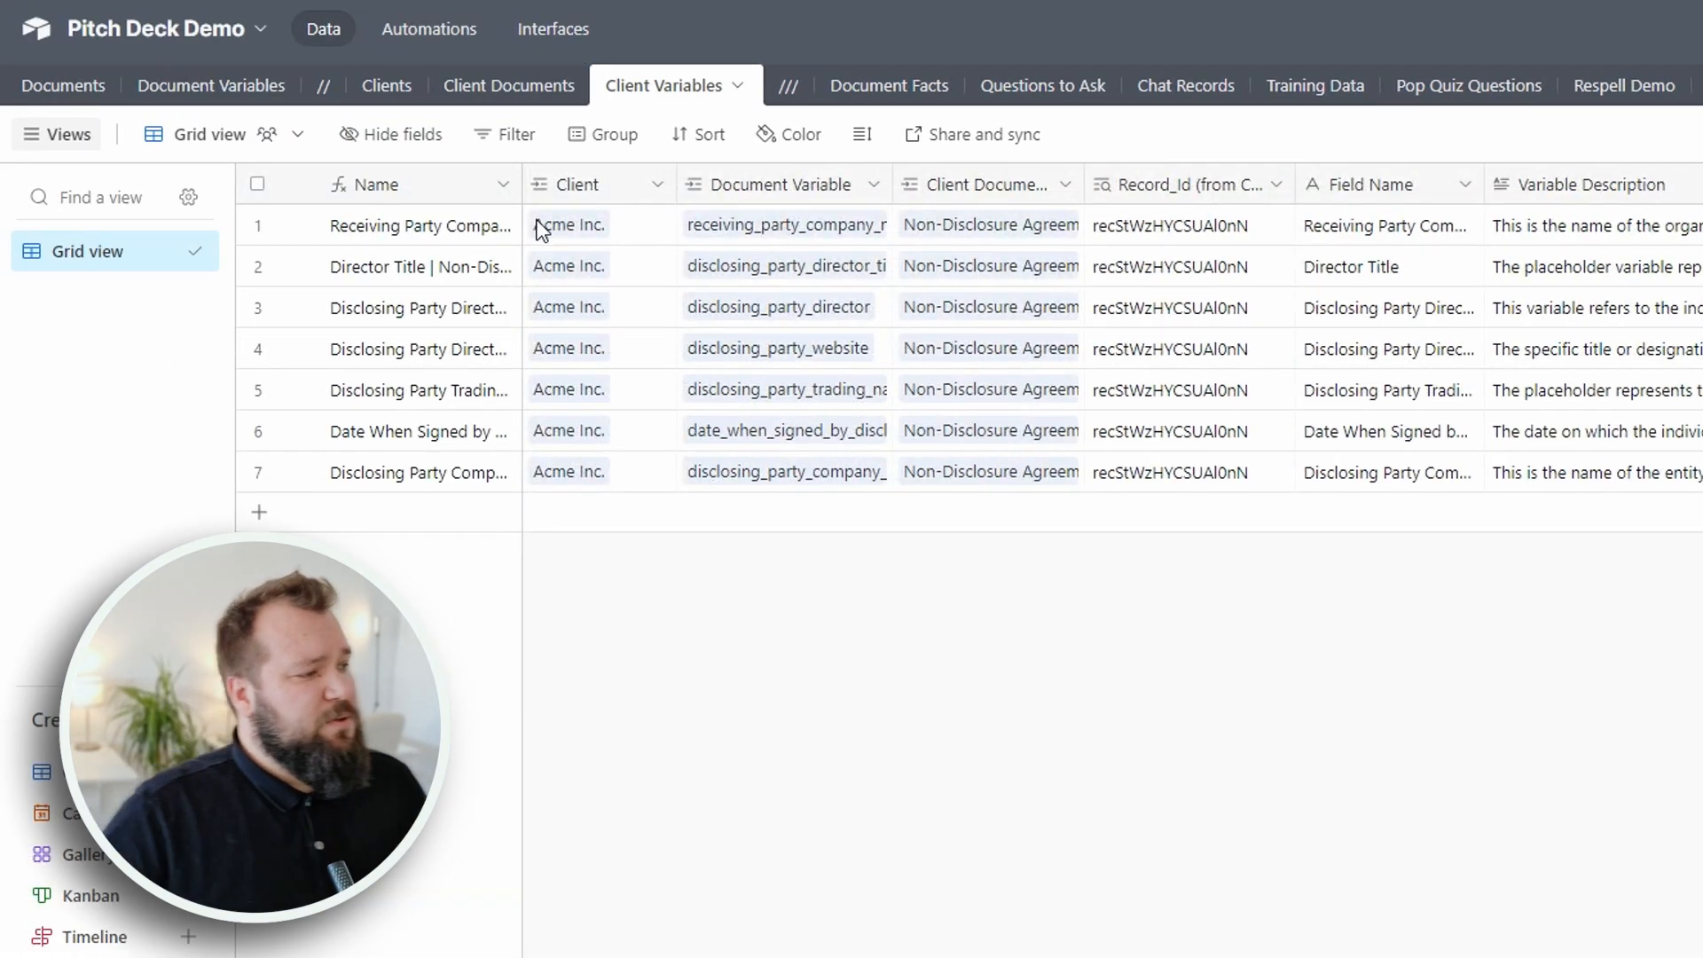
{"action": "double_click", "coordinate": [488, 179]}
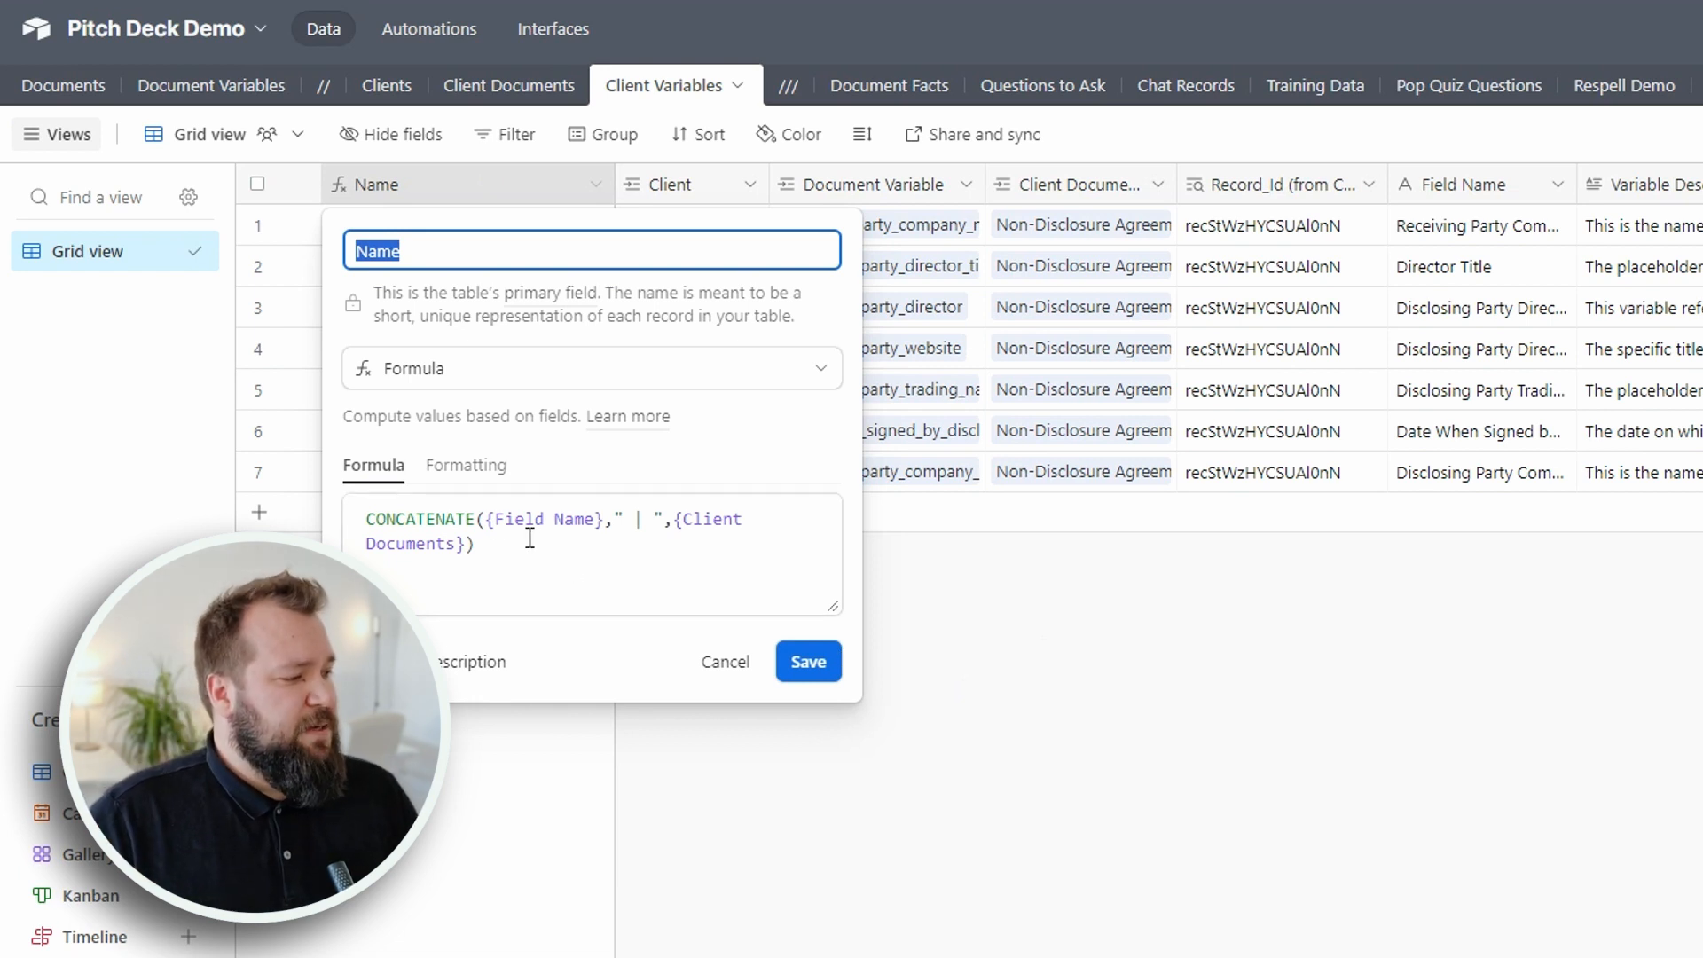
{"action": "left_click", "coordinate": [476, 521]}
{"action": "left_click_drag", "start_coordinate": [494, 520], "coordinate": [622, 522]}
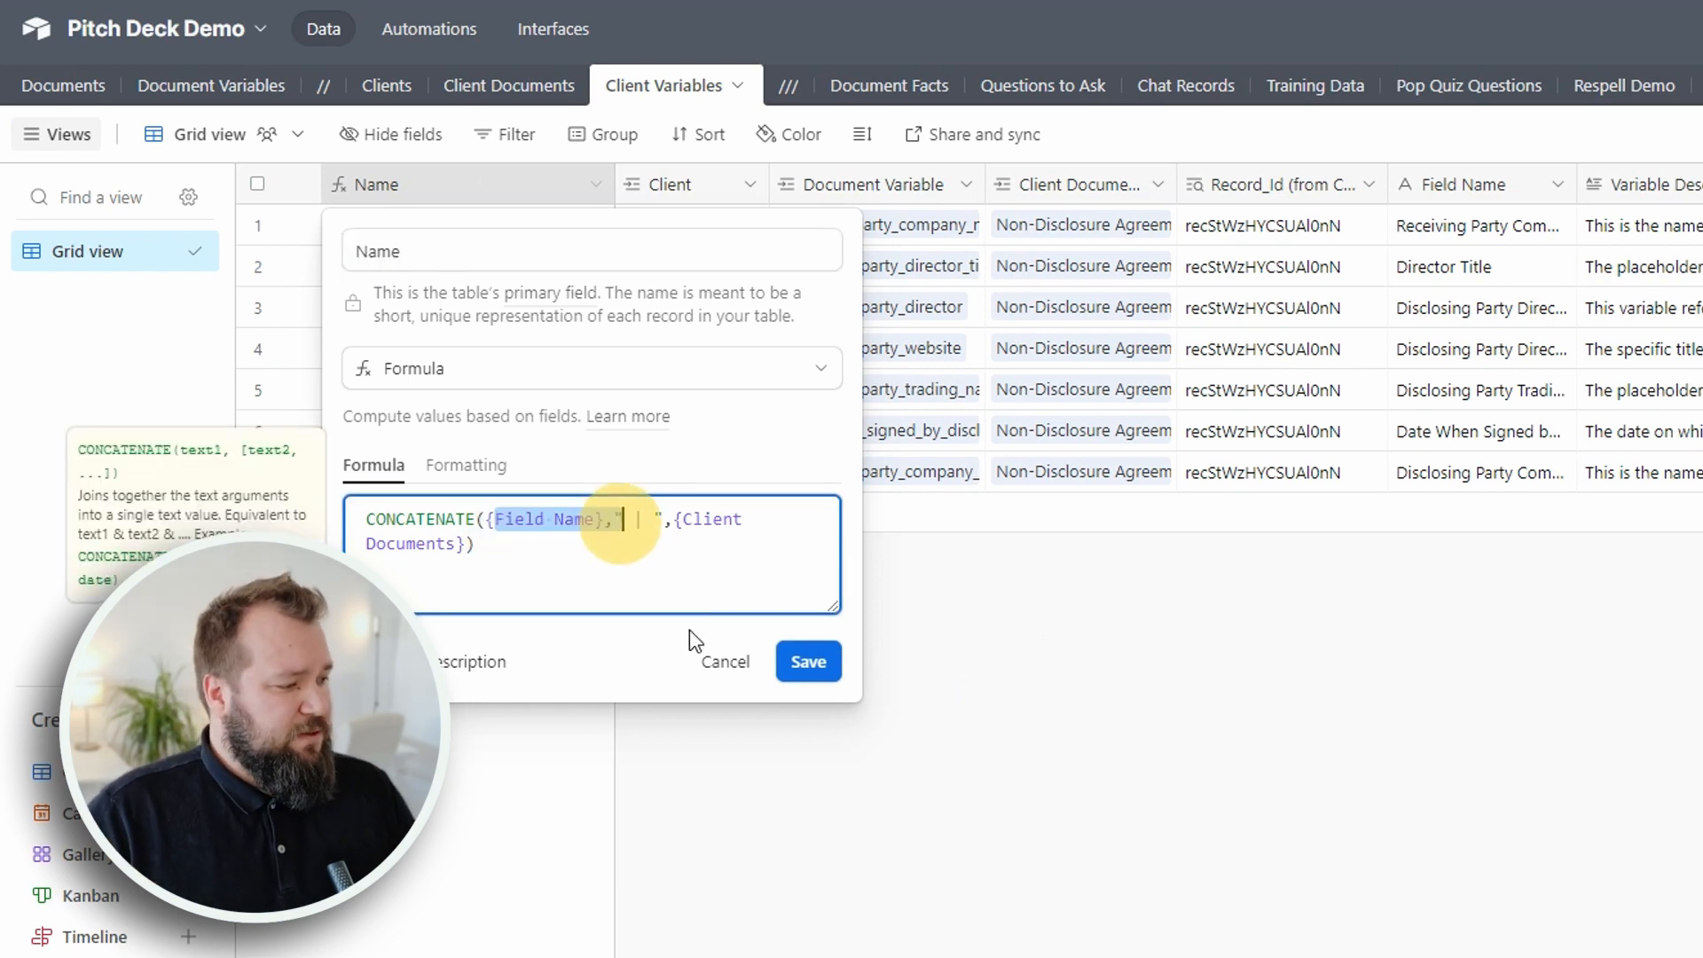
{"action": "left_click", "coordinate": [635, 524]}
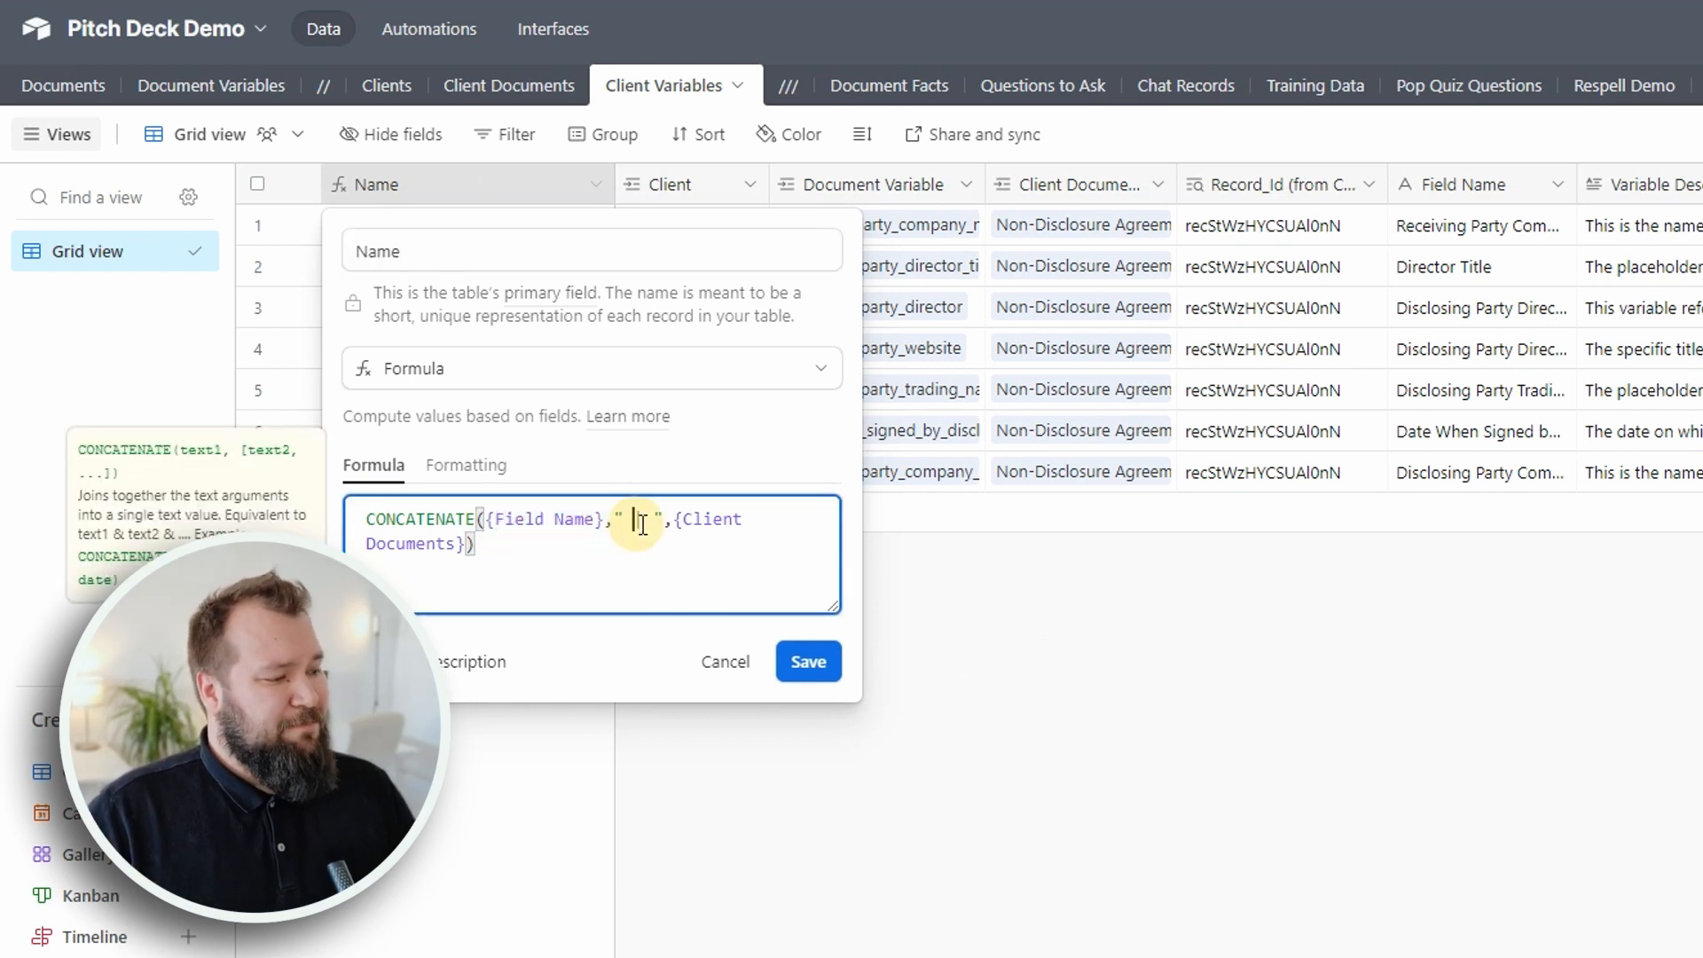
{"action": "left_click", "coordinate": [1278, 653]}
Widen the Name and Client Documents columns in the Client Variables table.
{"action": "mouse_move", "coordinate": [616, 186]}
{"action": "left_mouse_down"}
{"action": "mouse_move", "coordinate": [1019, 188]}
{"action": "mouse_move", "coordinate": [621, 187]}
{"action": "left_mouse_up"}
{"action": "left_click", "coordinate": [714, 223]}
{"action": "left_click", "coordinate": [1008, 183]}
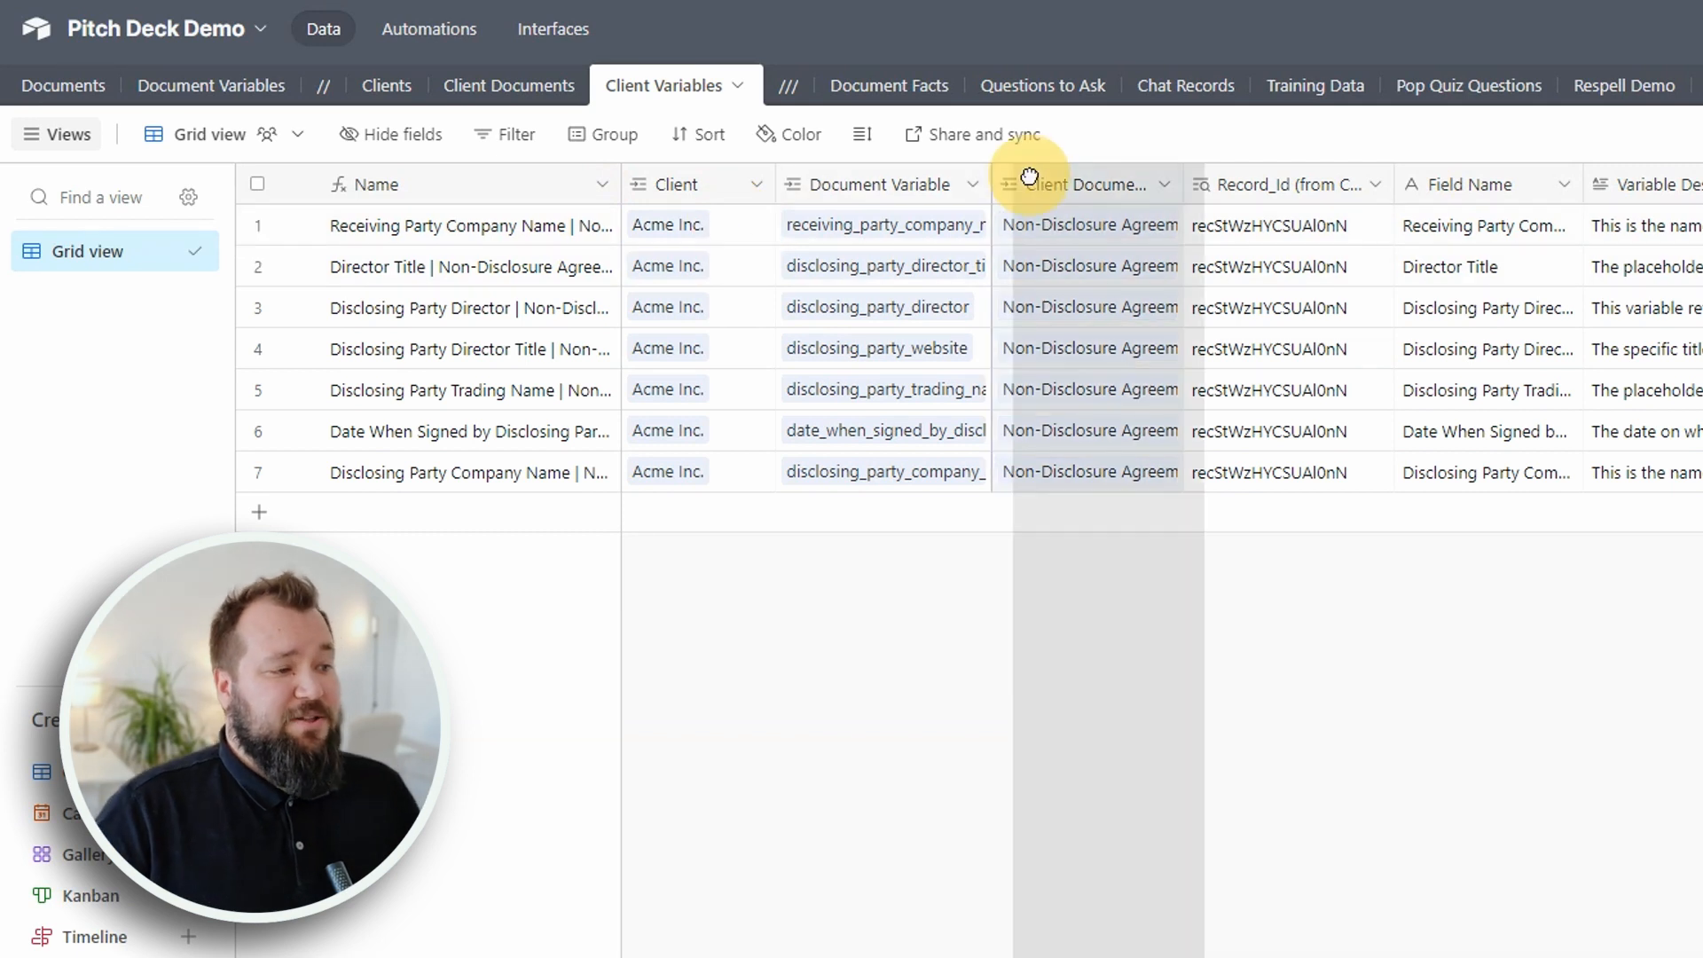
{"action": "left_click_drag", "start_coordinate": [1184, 183], "coordinate": [1228, 184]}
{"action": "left_click", "coordinate": [1465, 715]}
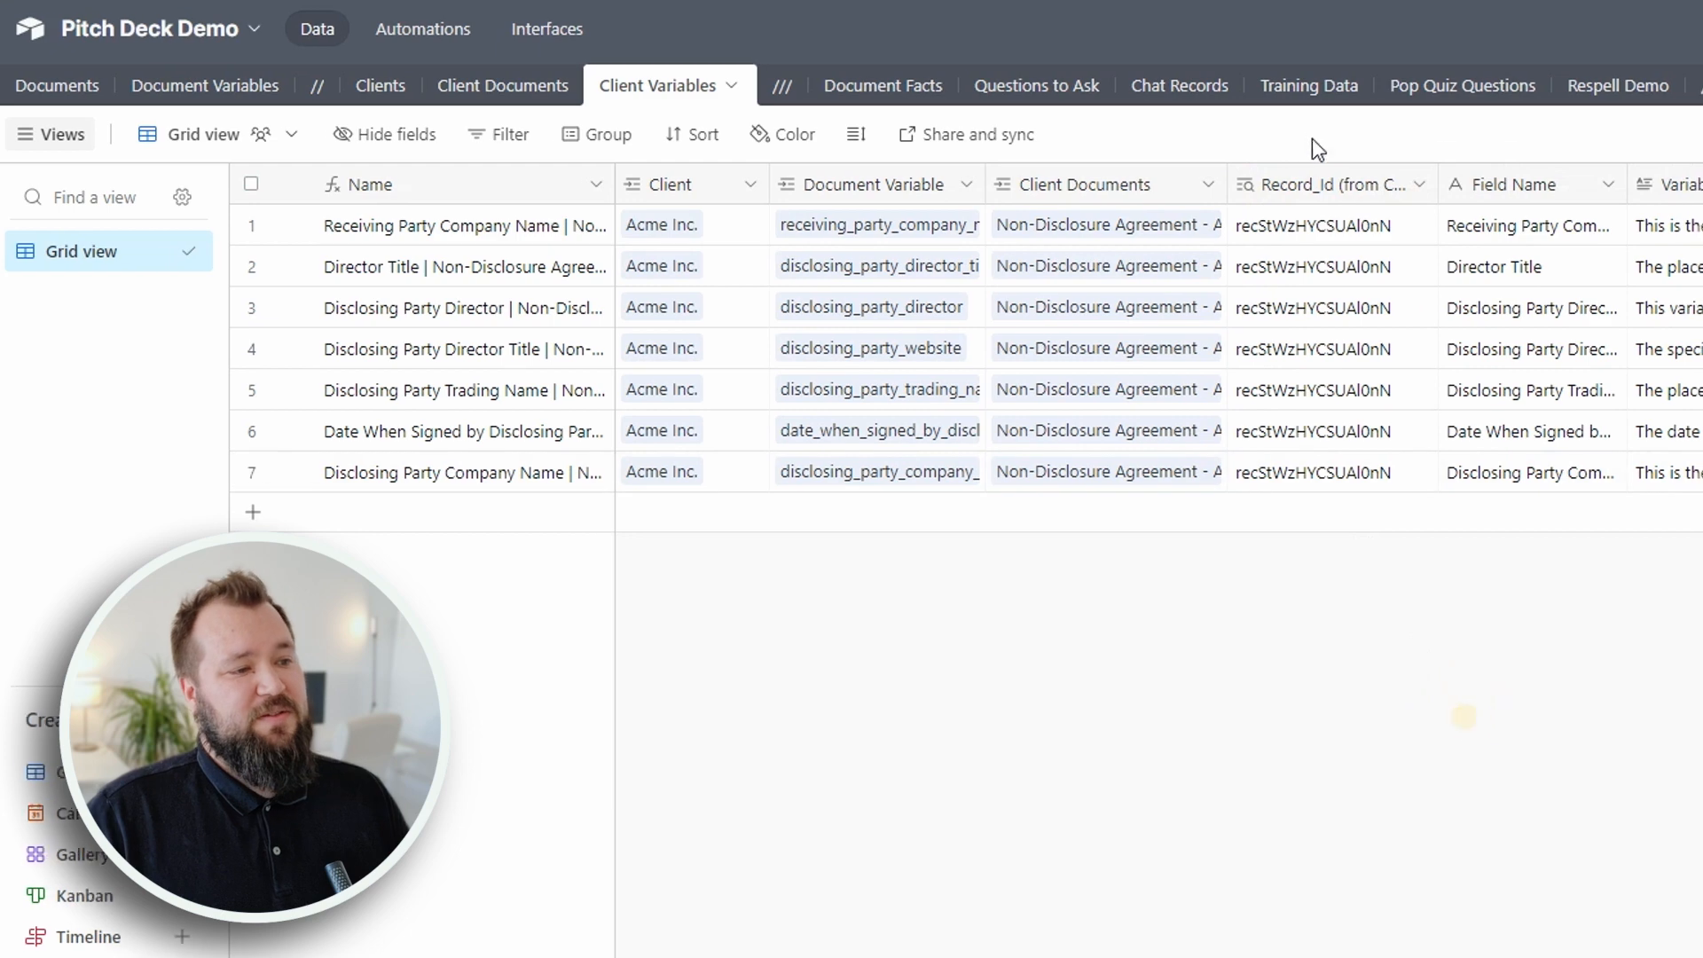
Review the lookup configuration of the Record_Id (from Client Documents) field and widen the Field Name column.
{"action": "double_click", "coordinate": [1334, 184]}
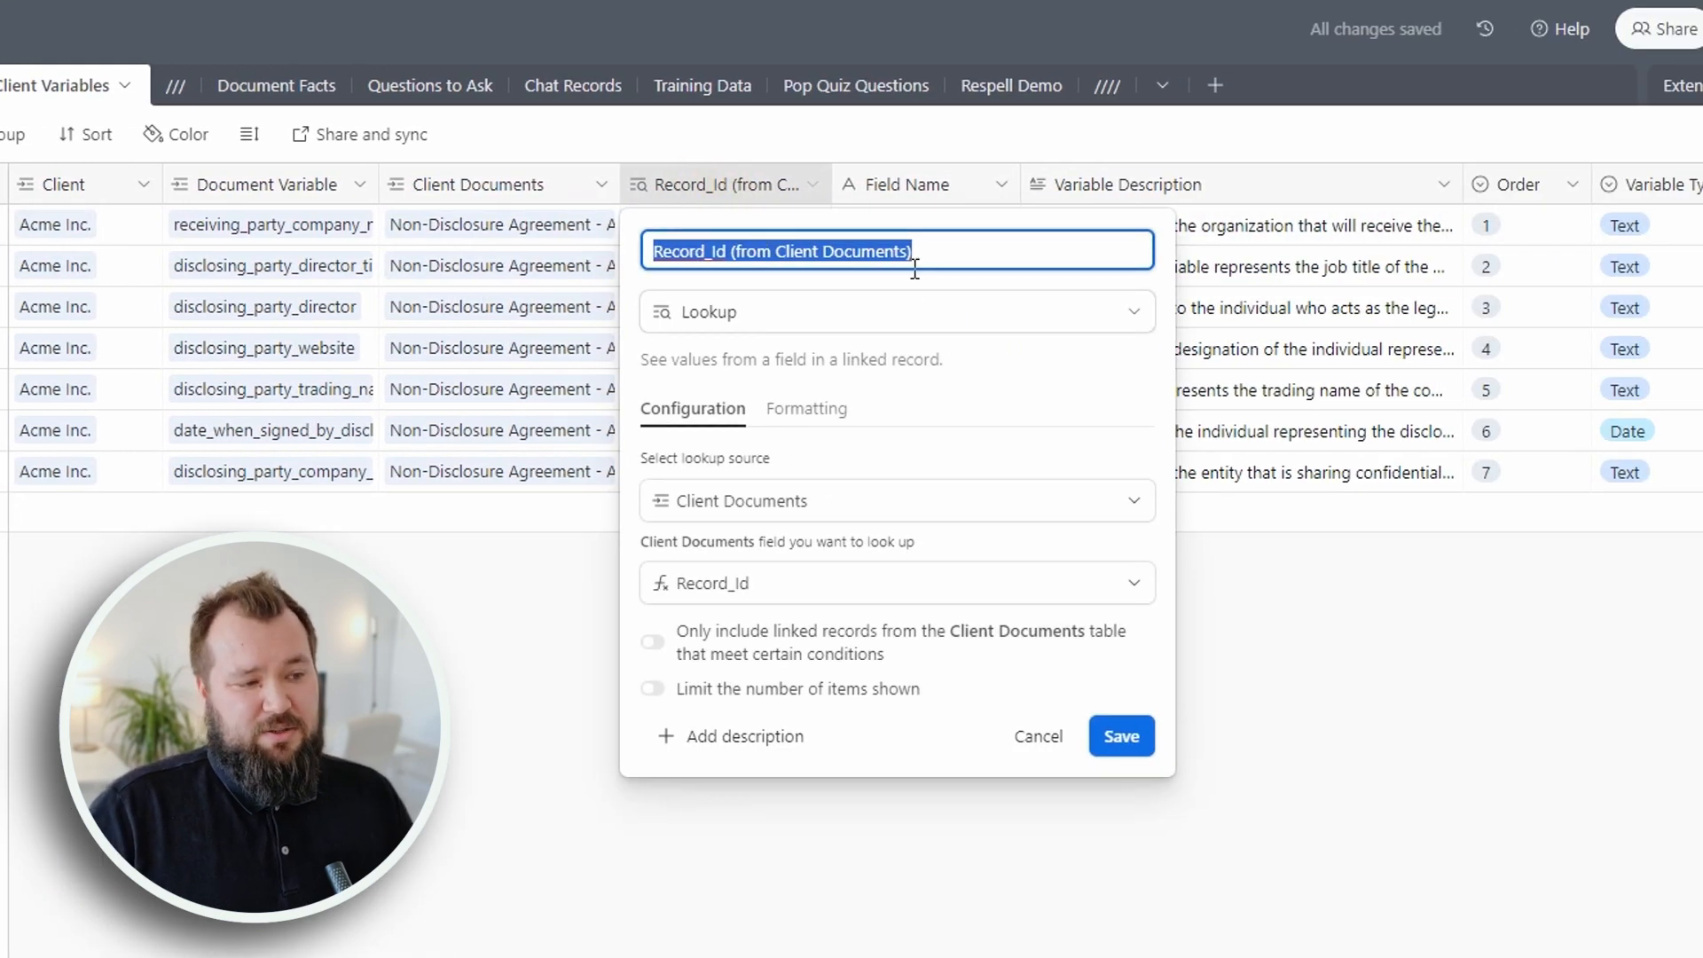
{"action": "key", "text": "Return"}
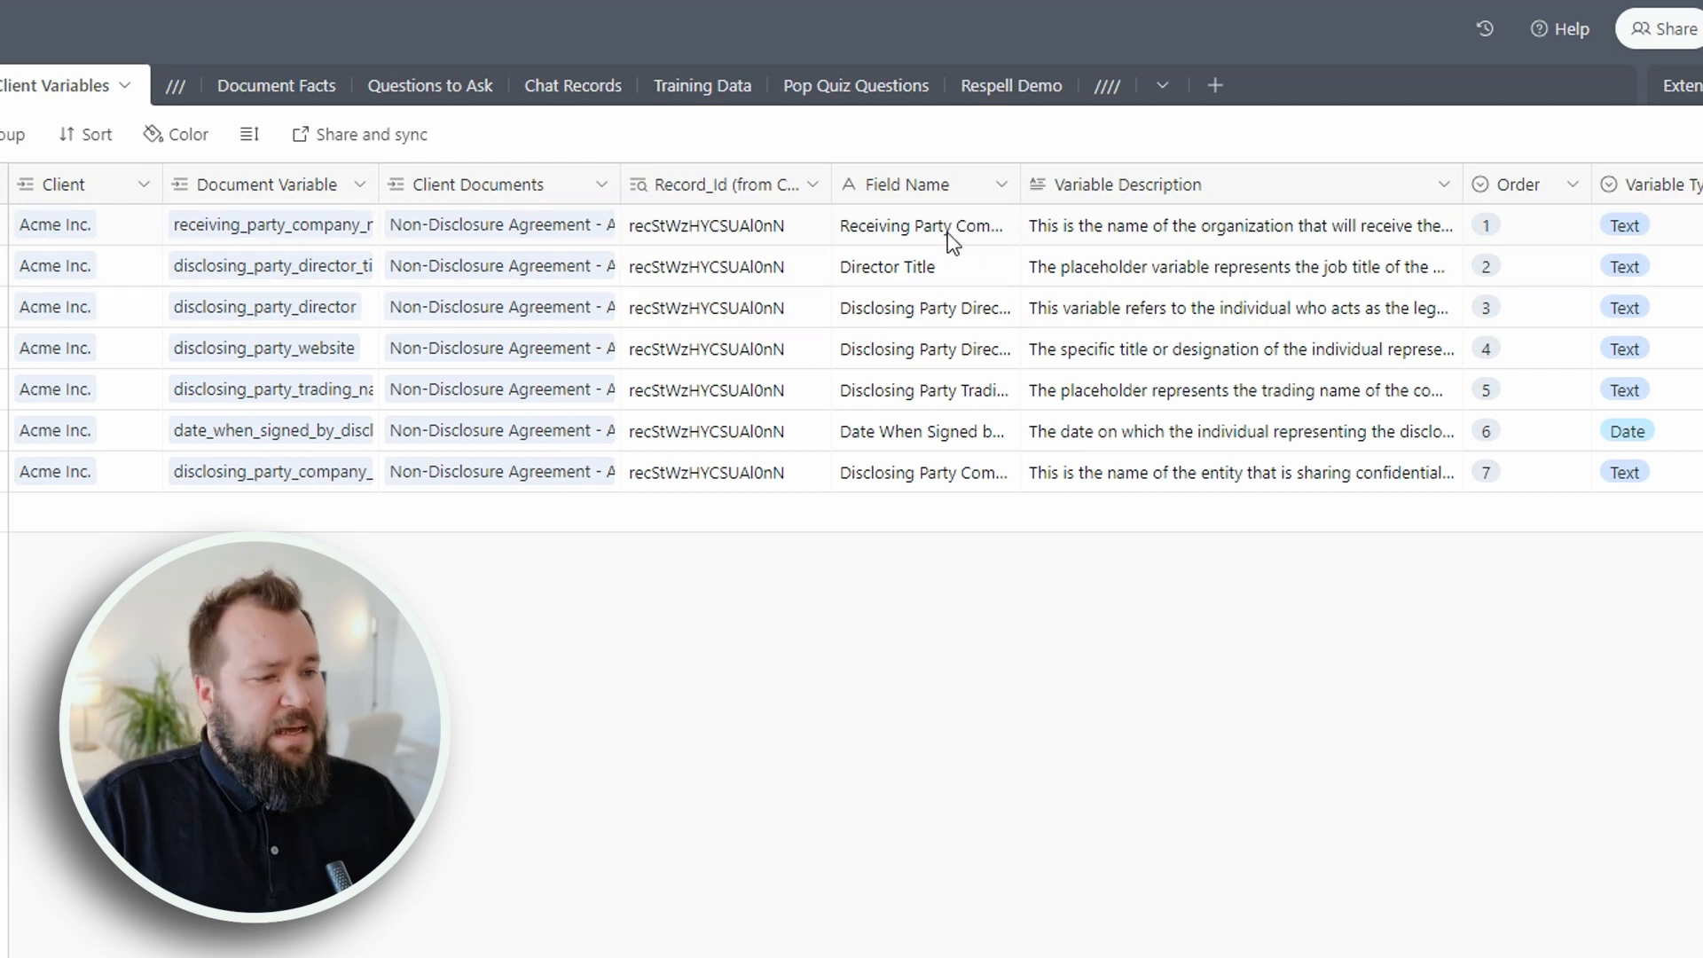
{"action": "left_click_drag", "start_coordinate": [1017, 171], "coordinate": [1073, 188]}
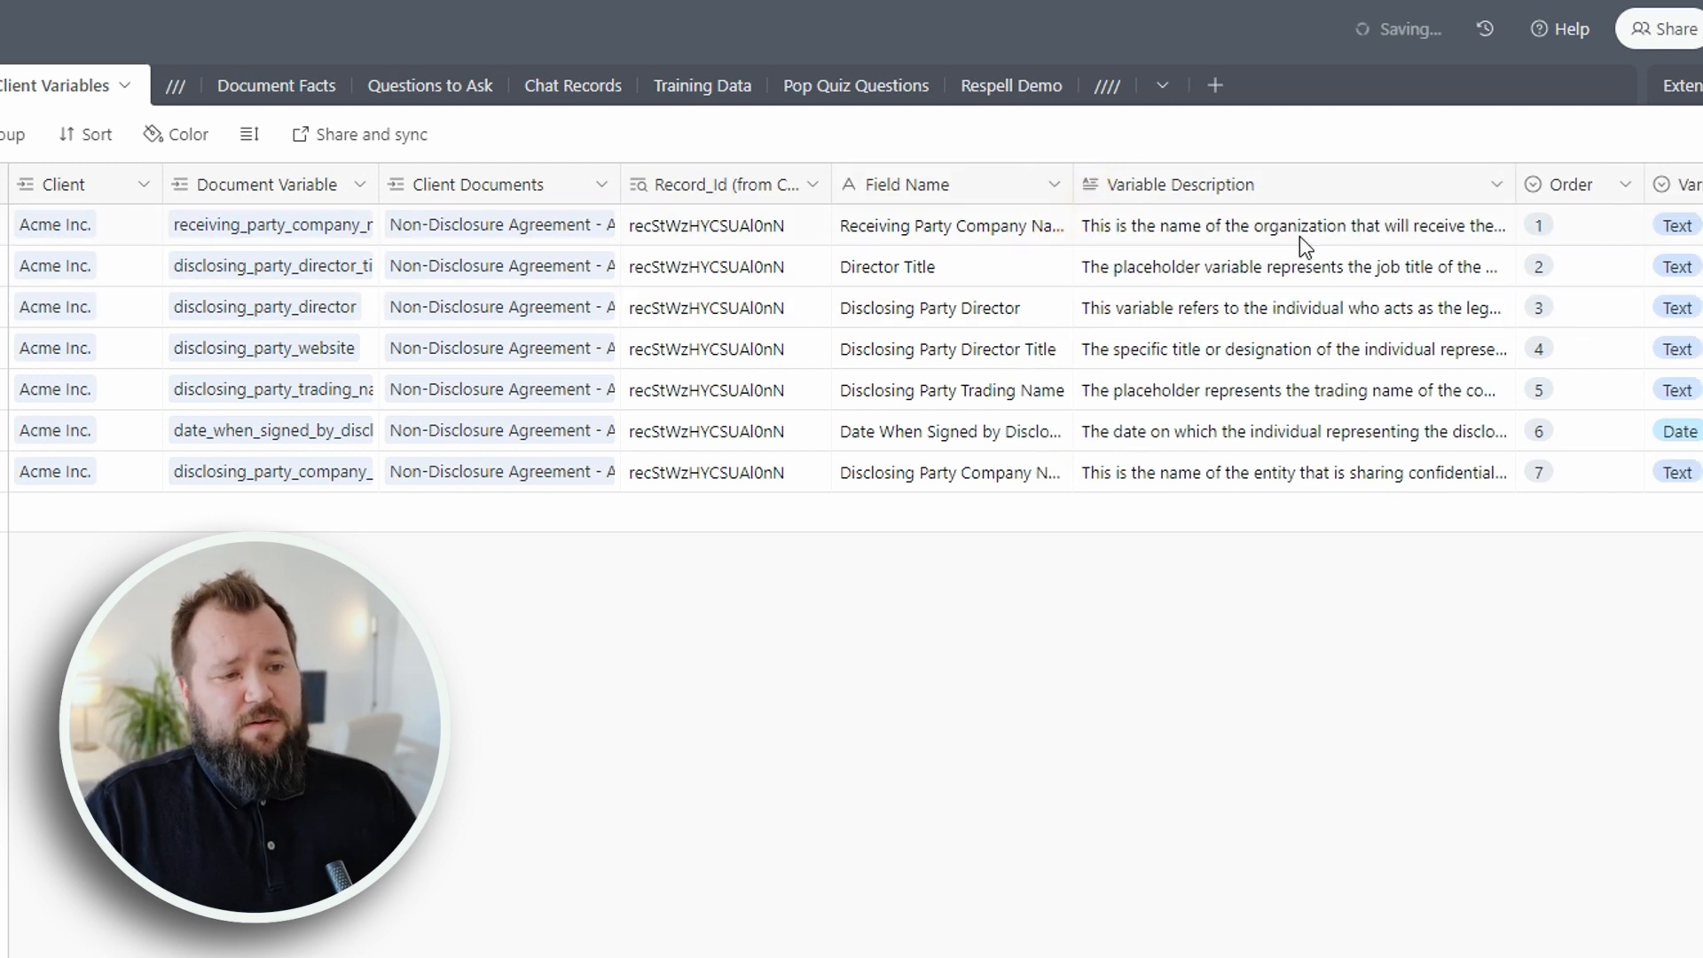
Examine the Variable Description of record 4 and the Order options available for record 1.
{"action": "left_click", "coordinate": [1274, 380]}
{"action": "left_click", "coordinate": [1369, 346]}
{"action": "scroll", "coordinate": [1369, 346], "scroll_direction": "right", "scroll_amount": 10}
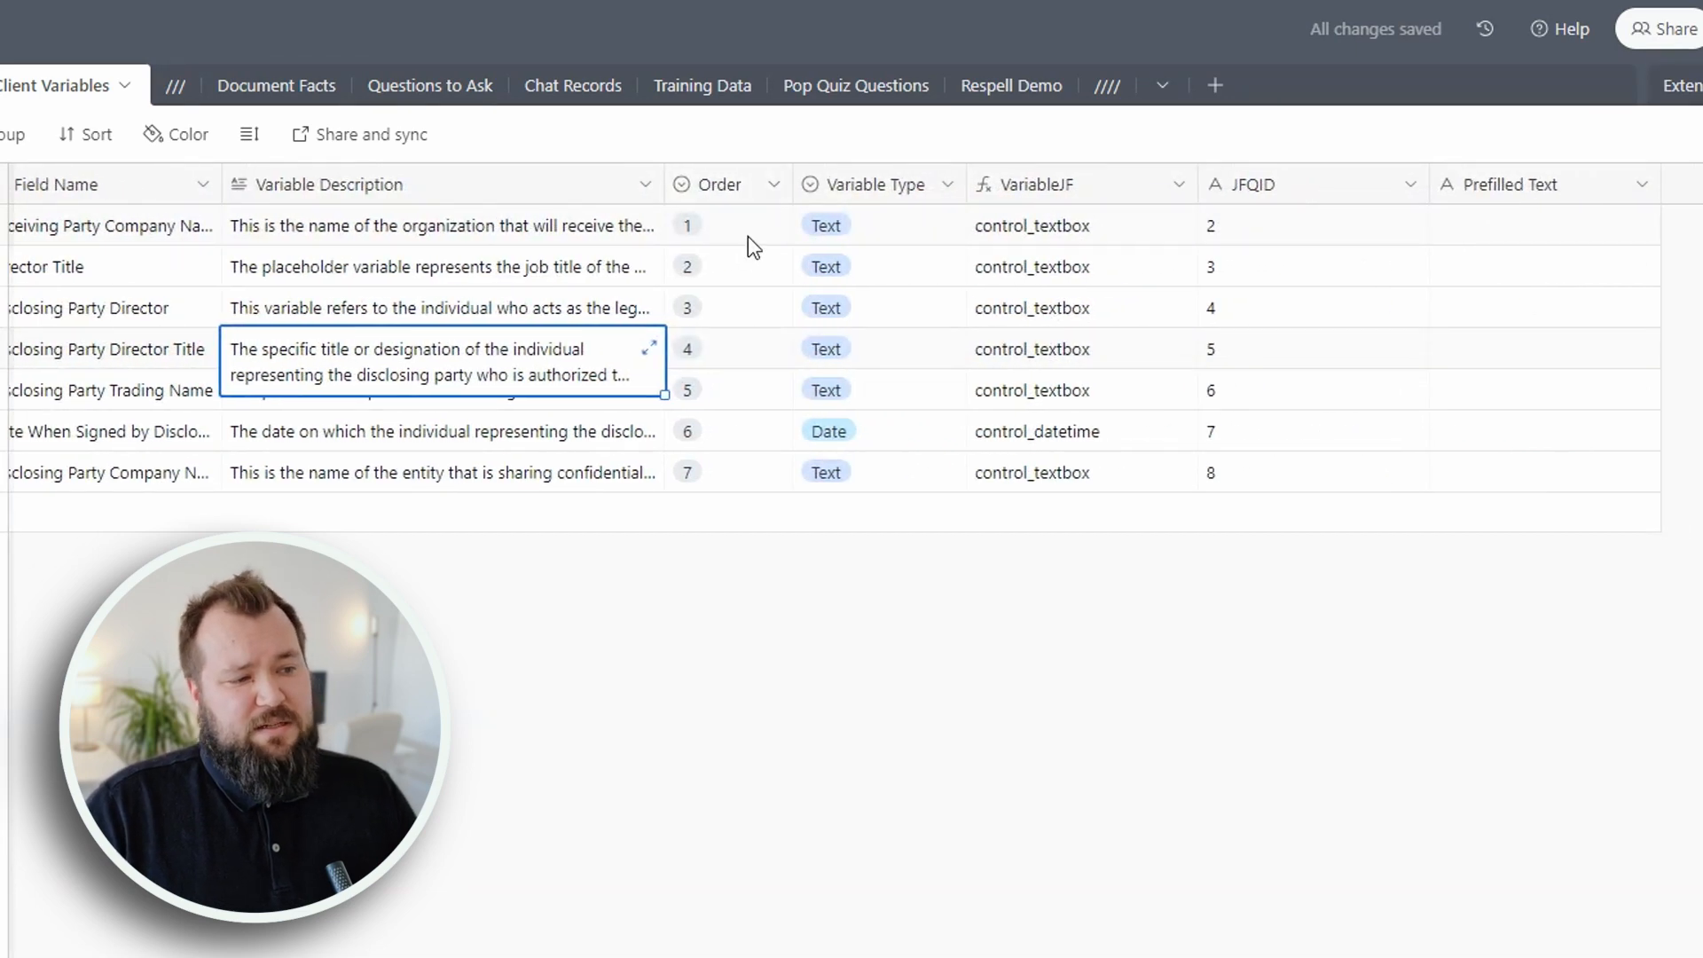
{"action": "left_click", "coordinate": [749, 233]}
{"action": "left_click", "coordinate": [770, 227]}
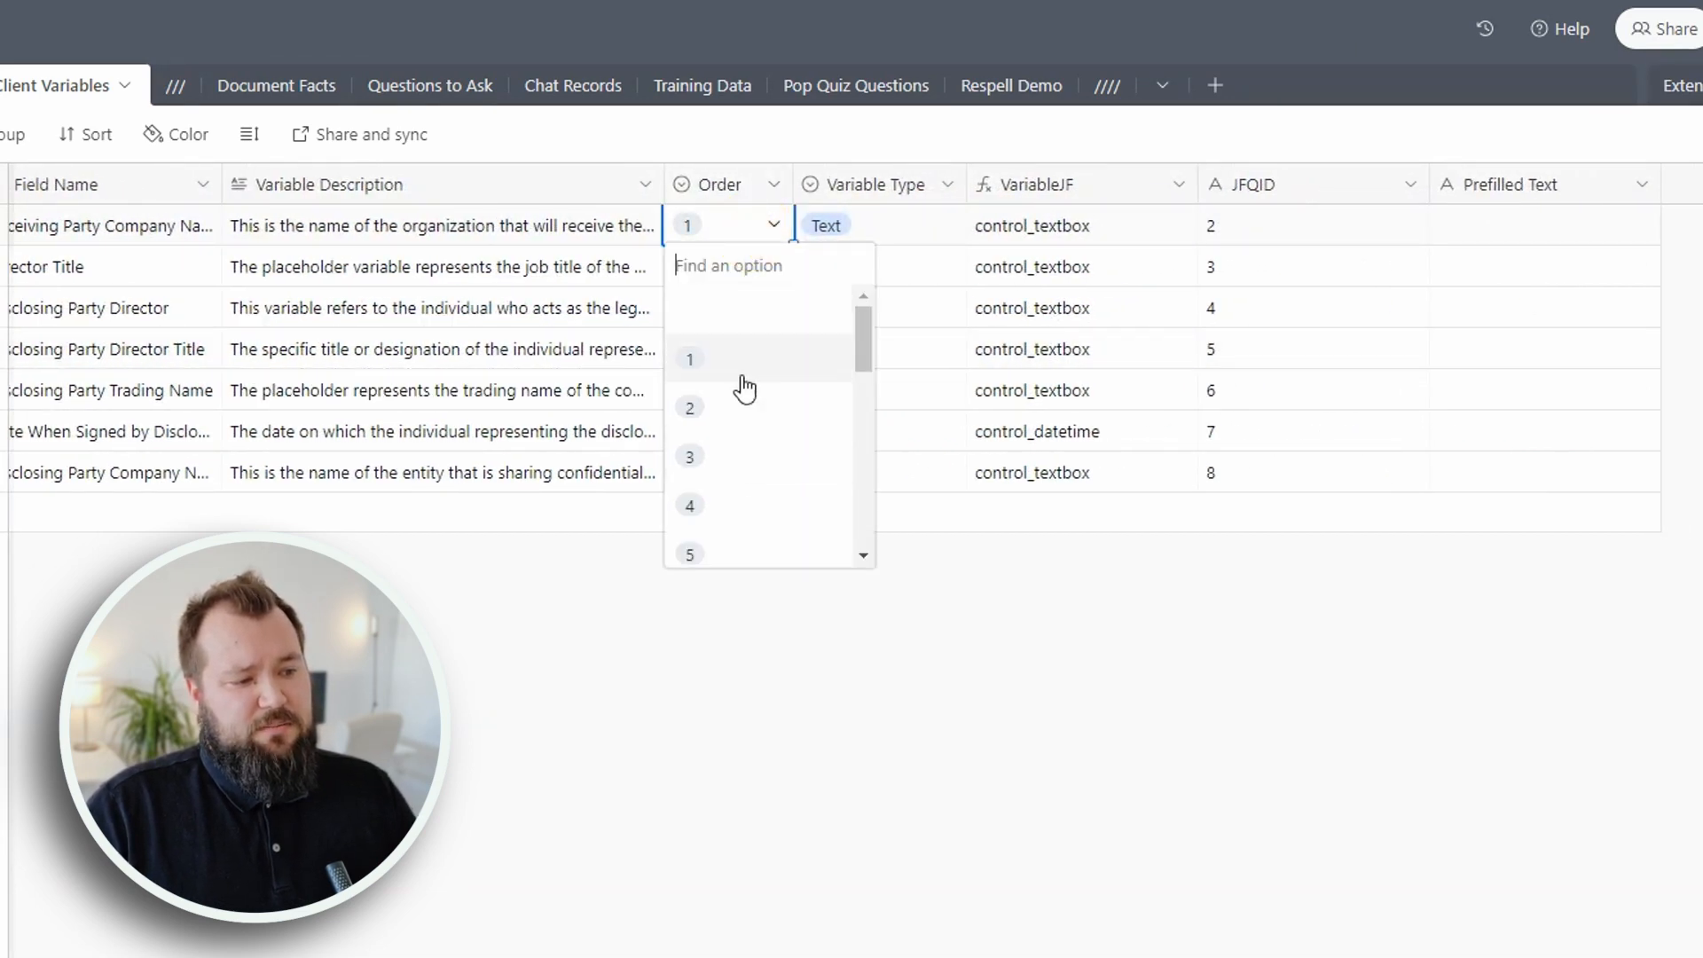
{"action": "scroll", "coordinate": [764, 381], "scroll_direction": "down", "scroll_amount": 7}
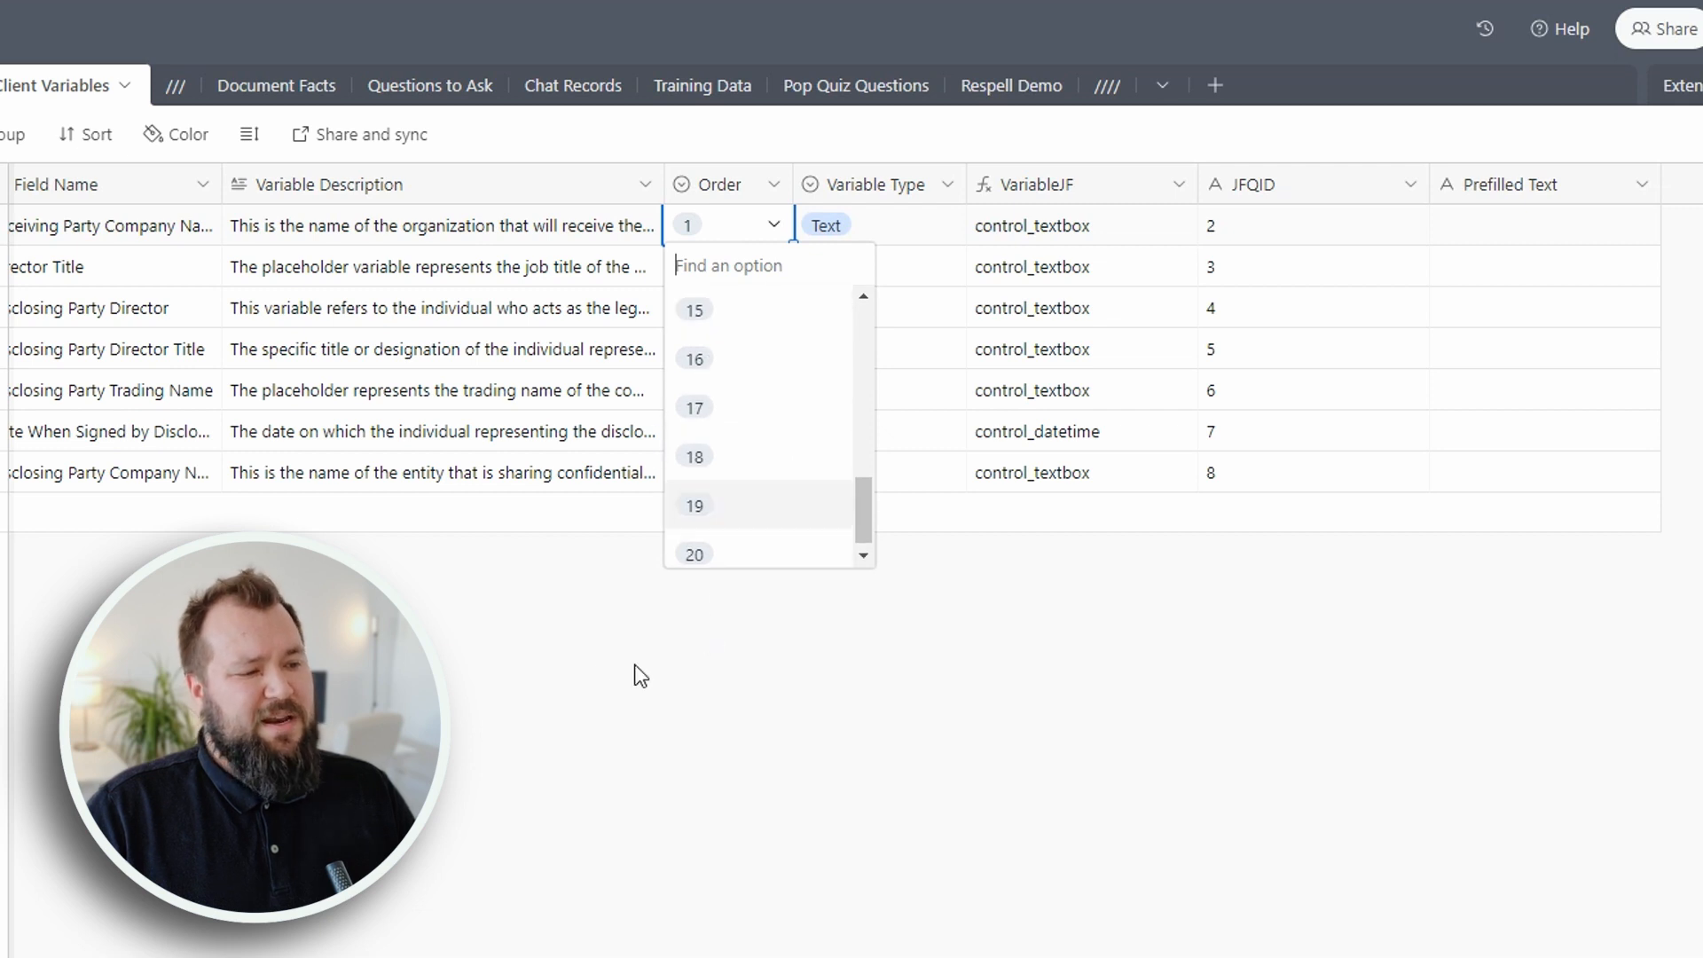
{"action": "left_click", "coordinate": [458, 704]}
View the Variable Type options available for record 1 without changing the selection.
{"action": "left_click", "coordinate": [896, 236]}
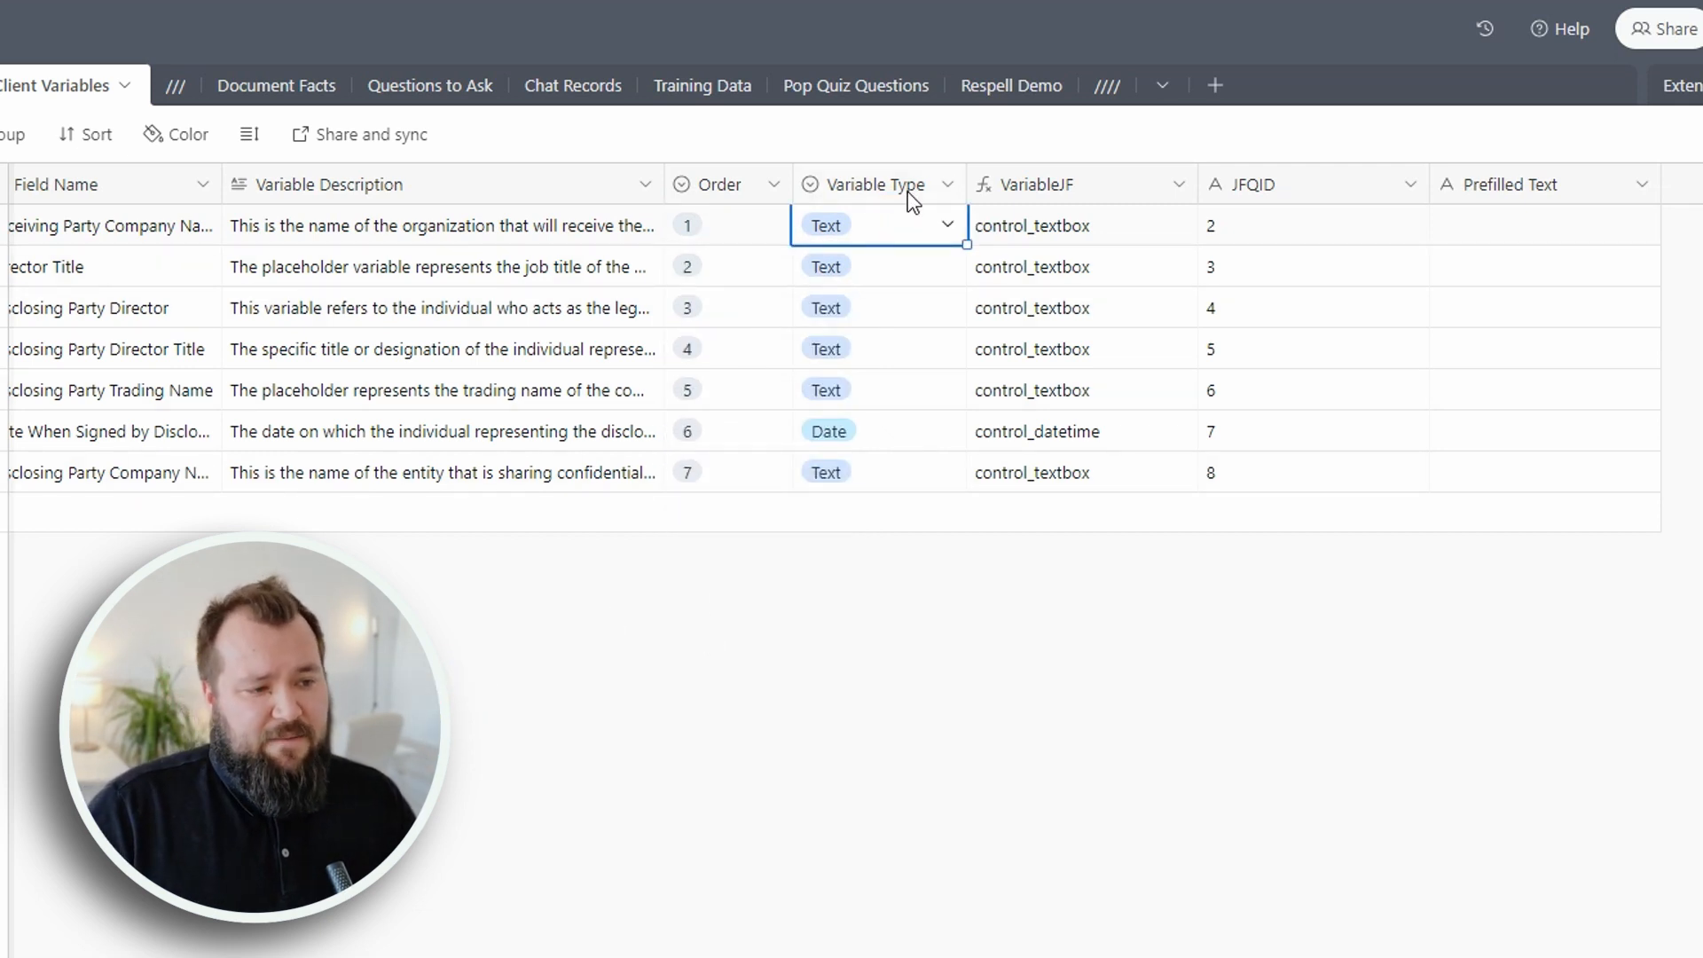
{"action": "left_click", "coordinate": [897, 240]}
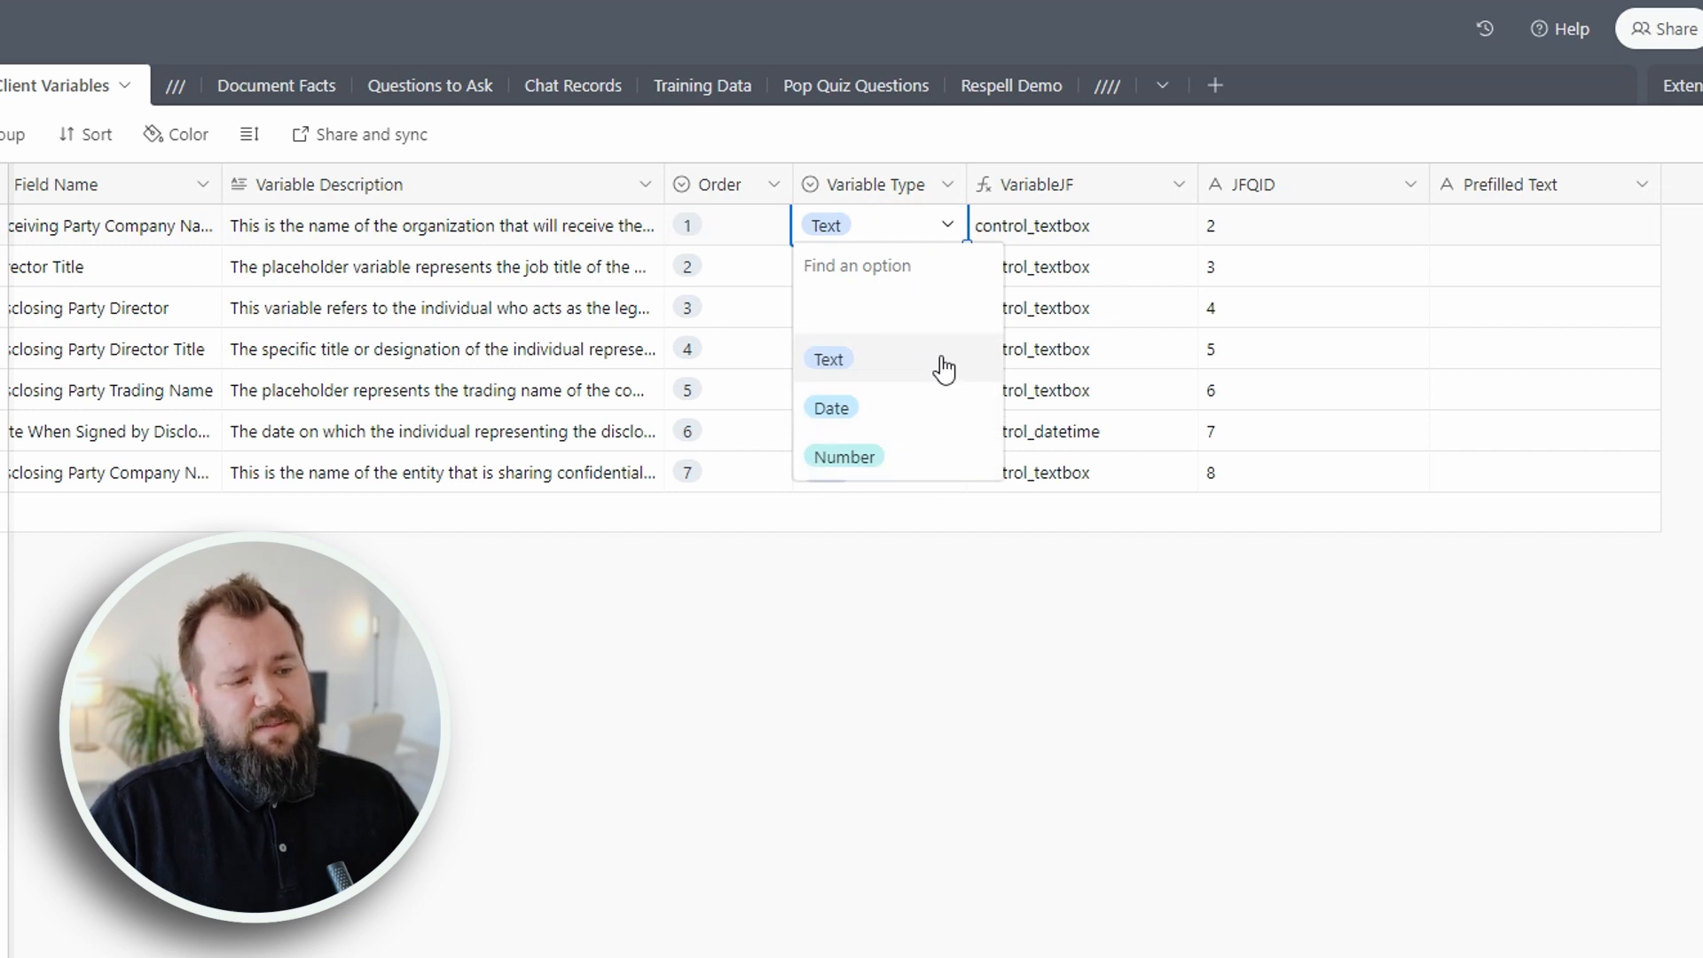
{"action": "left_click", "coordinate": [1007, 752]}
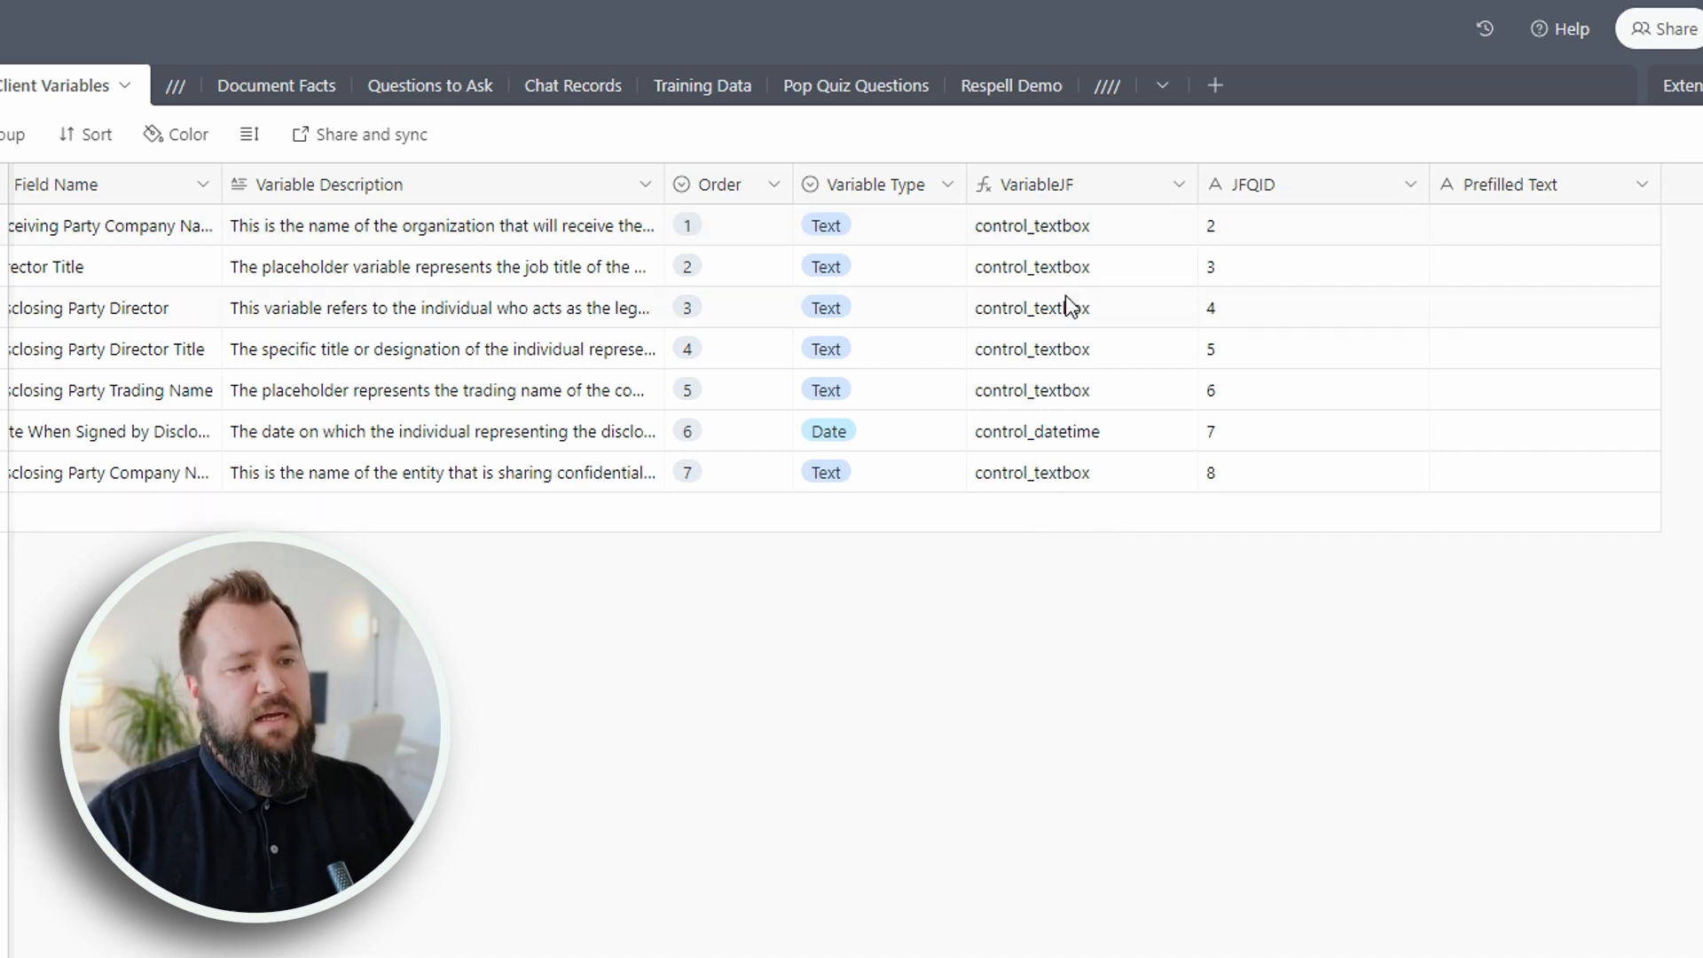
Open the VariableJF field's configuration in the Client Variables table and examine its SWITCH formula.
{"action": "double_click", "coordinate": [1121, 184]}
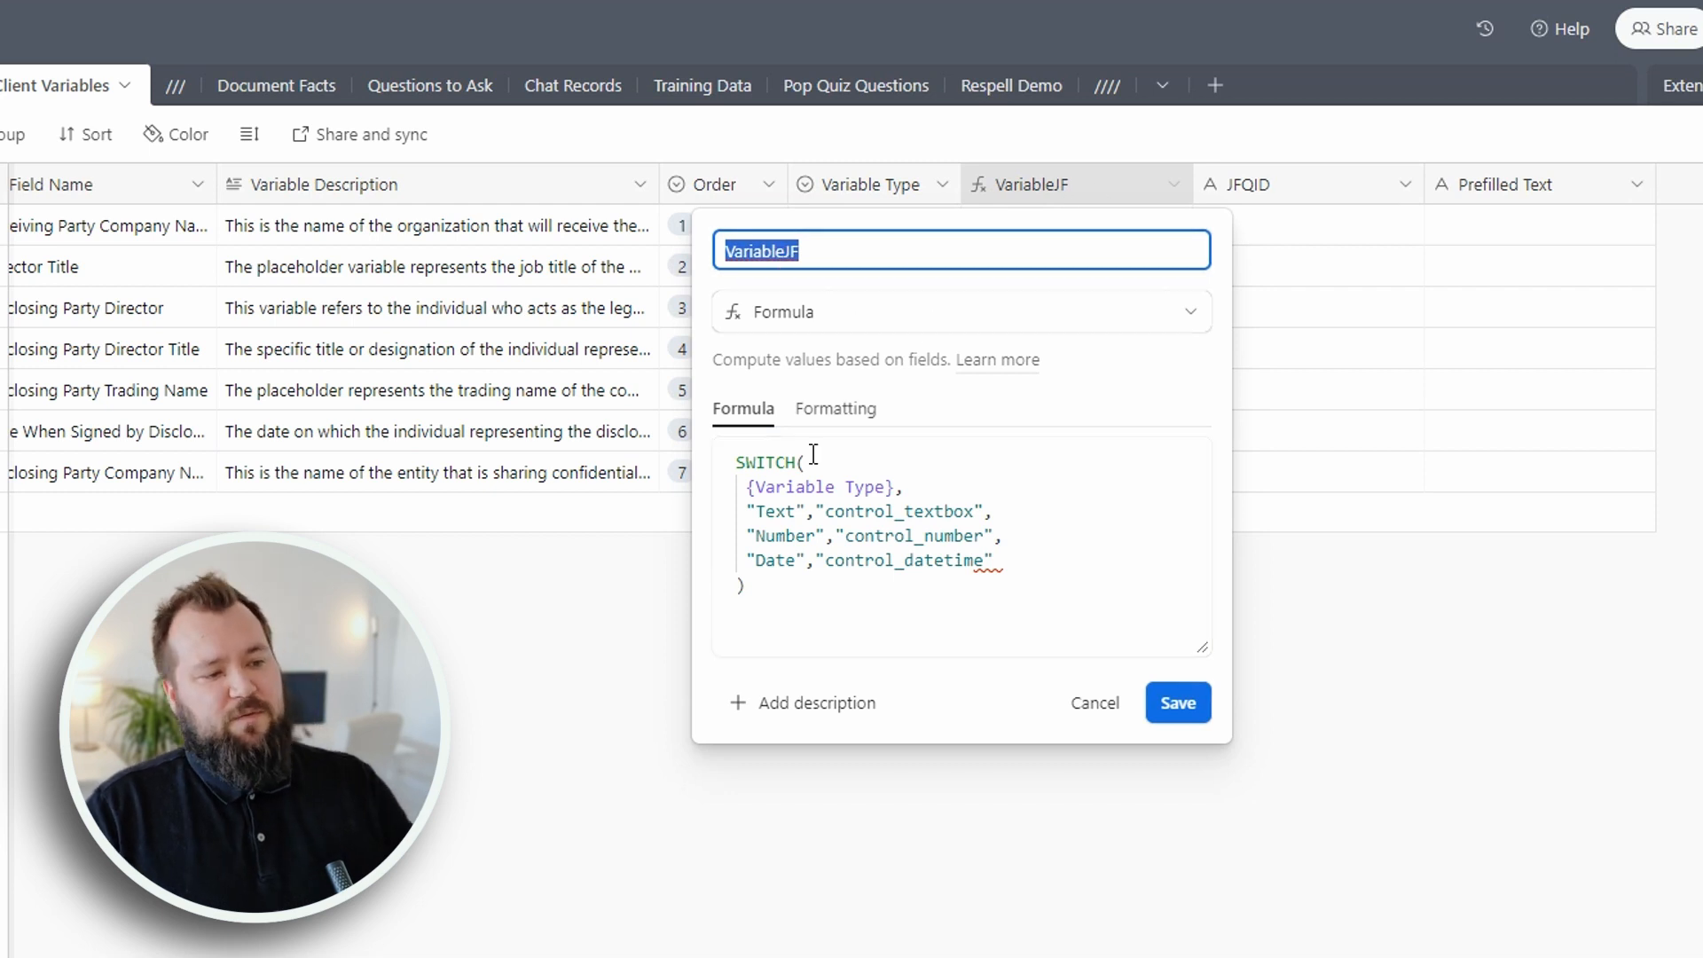
{"action": "left_click", "coordinate": [788, 509]}
{"action": "double_click", "coordinate": [776, 511]}
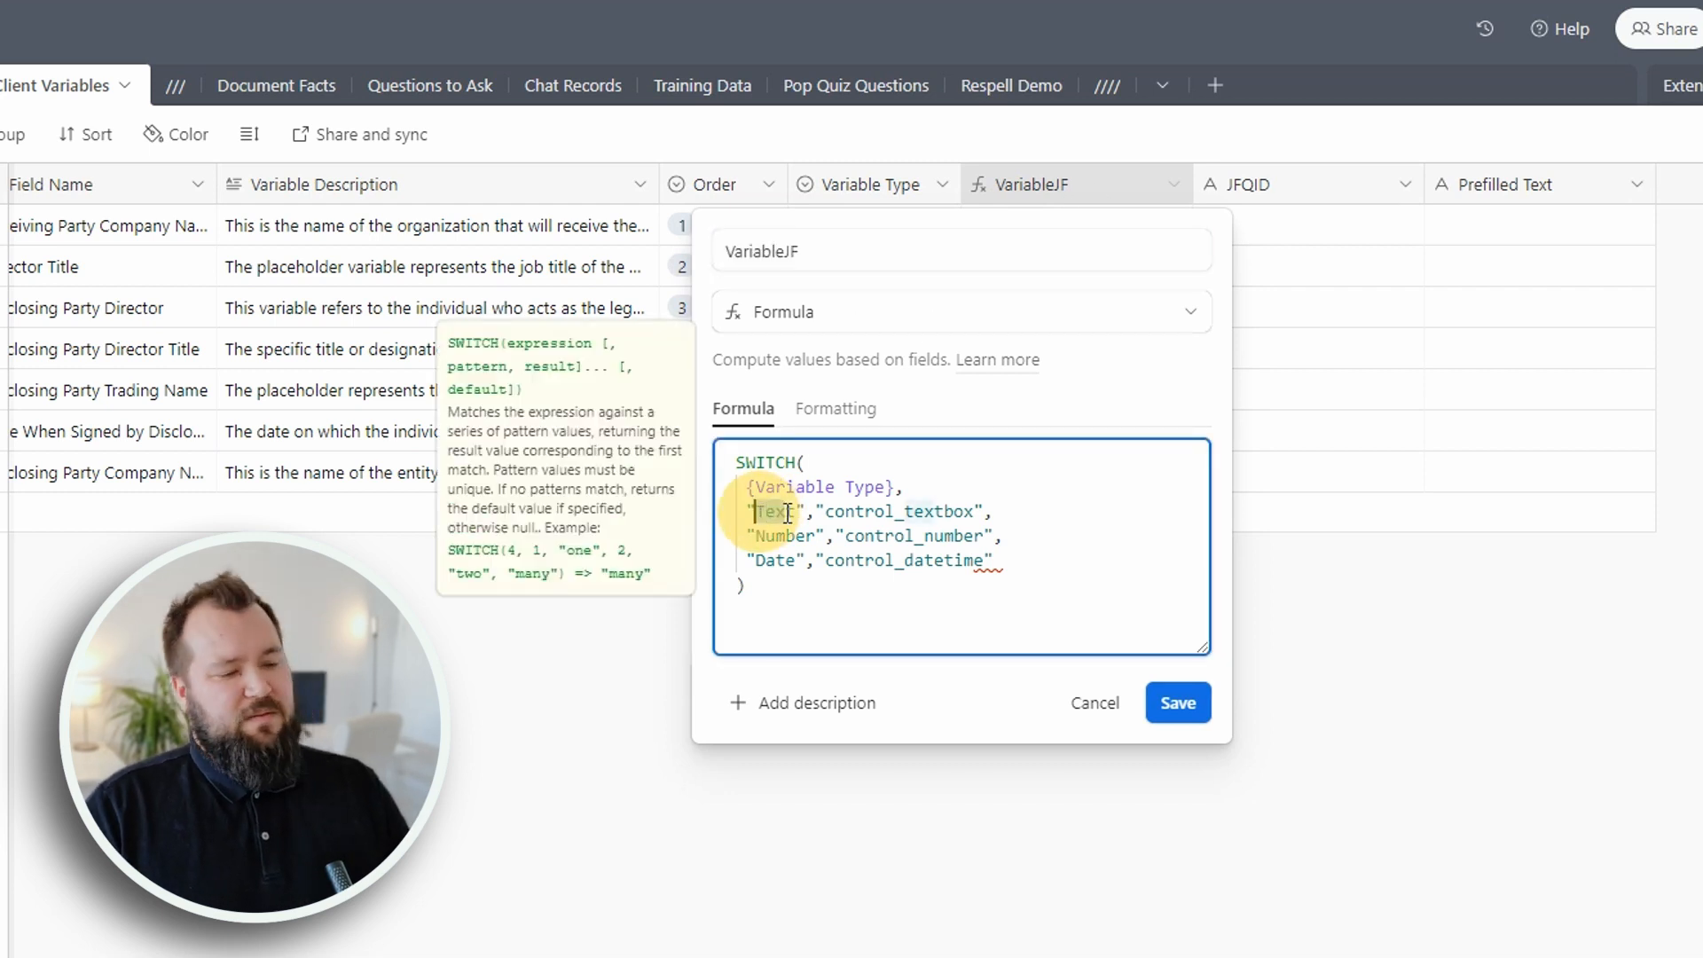
{"action": "left_click_drag", "start_coordinate": [824, 512], "coordinate": [952, 512]}
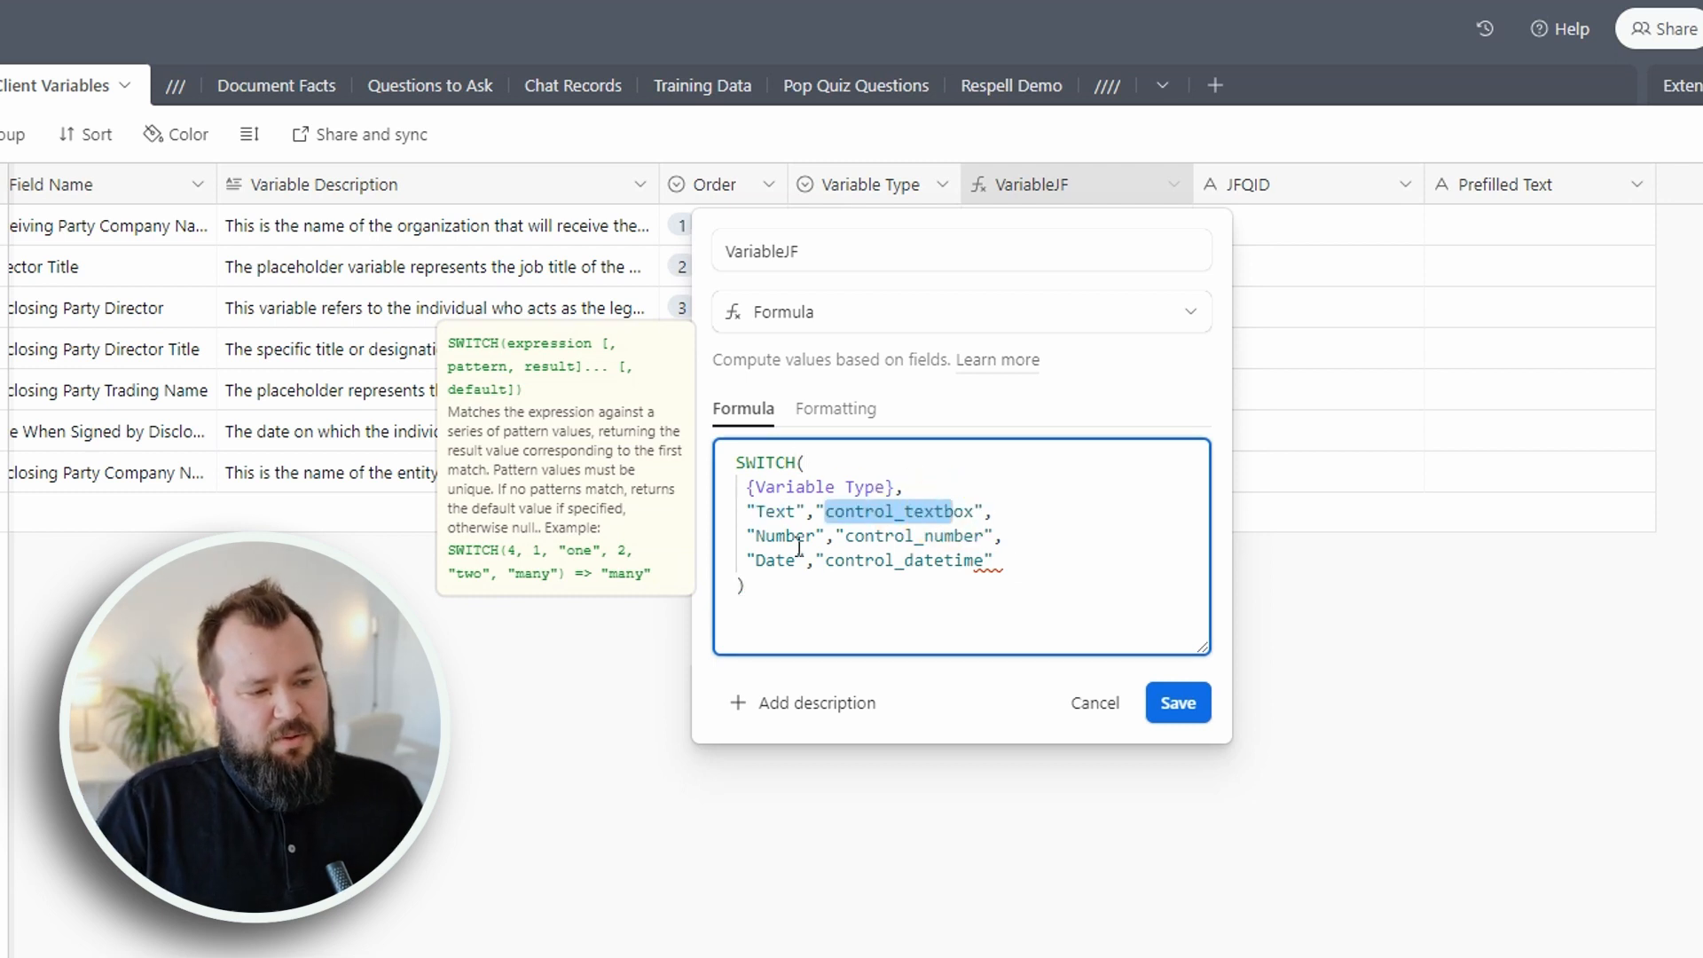
{"action": "left_click", "coordinate": [779, 587]}
{"action": "key", "text": "ctrl+a"}
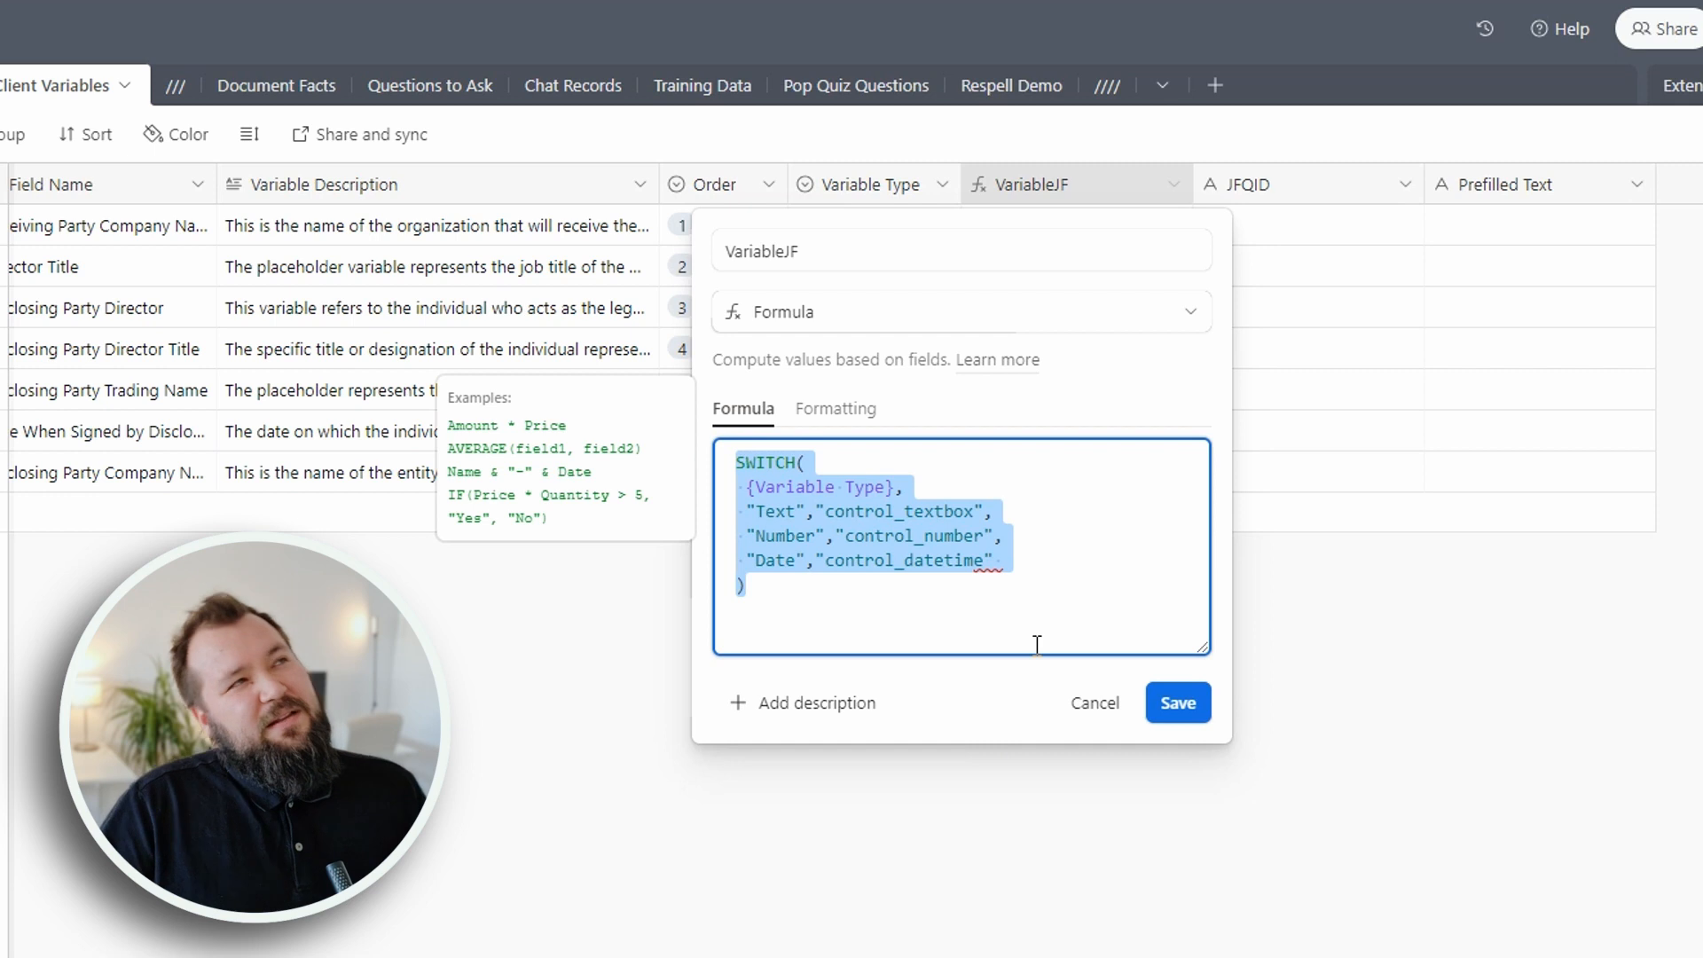
{"action": "left_click", "coordinate": [884, 592]}
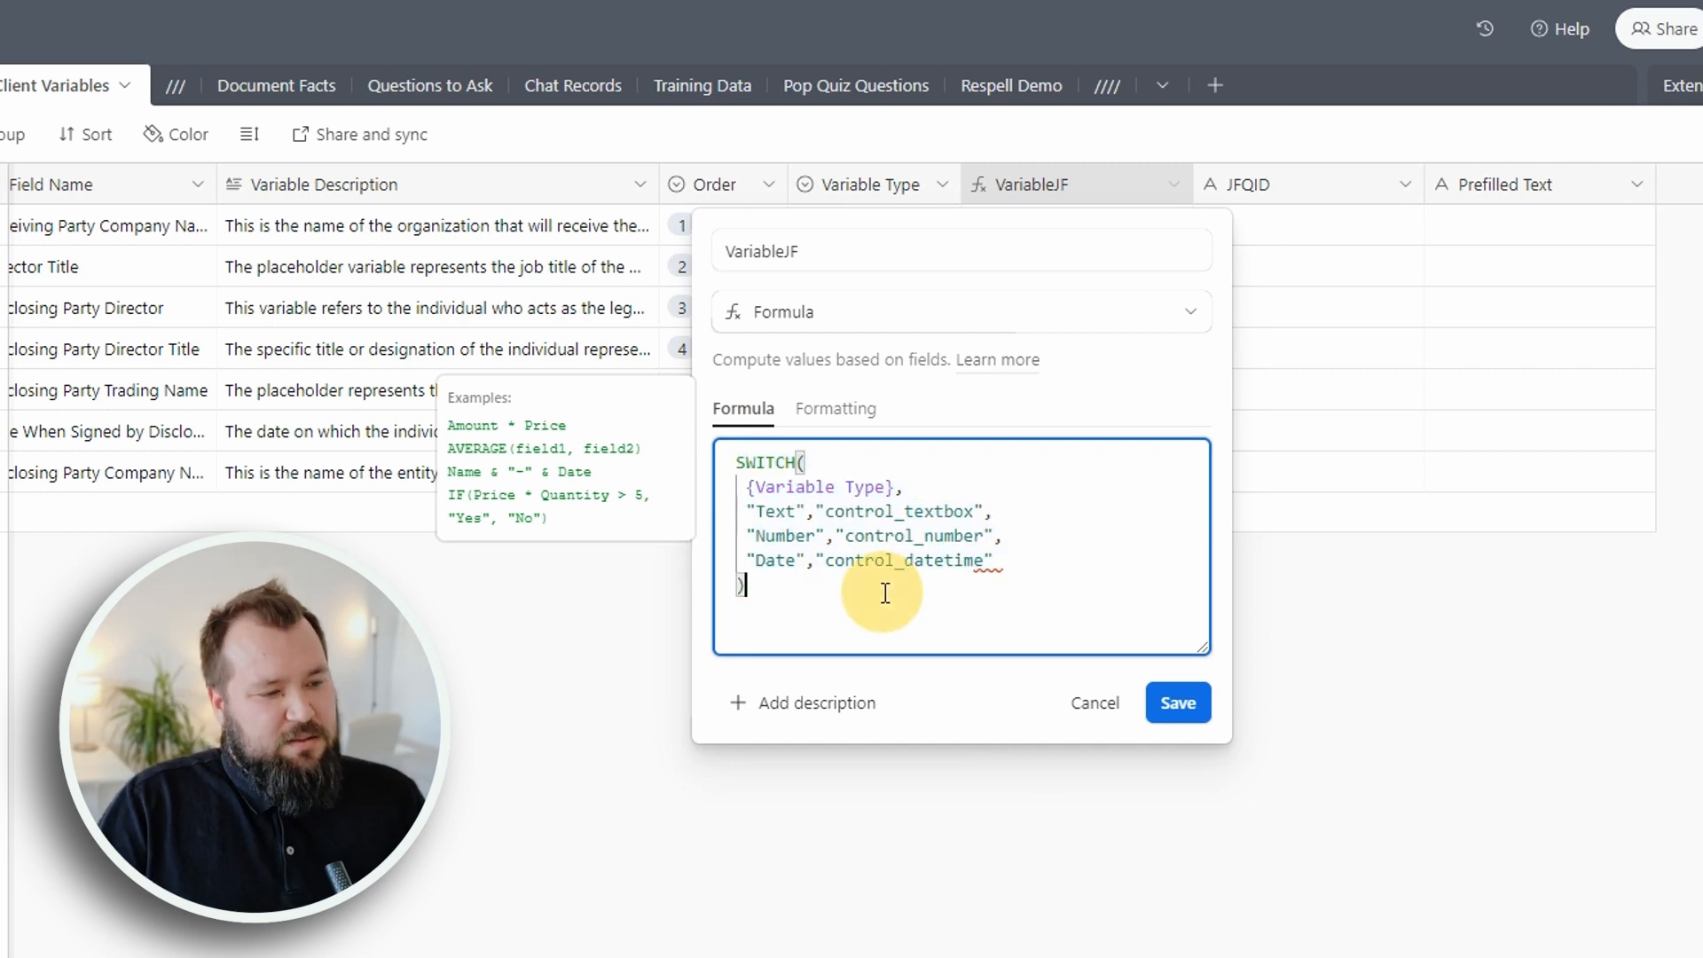
{"action": "left_click_drag", "start_coordinate": [832, 609], "coordinate": [730, 465]}
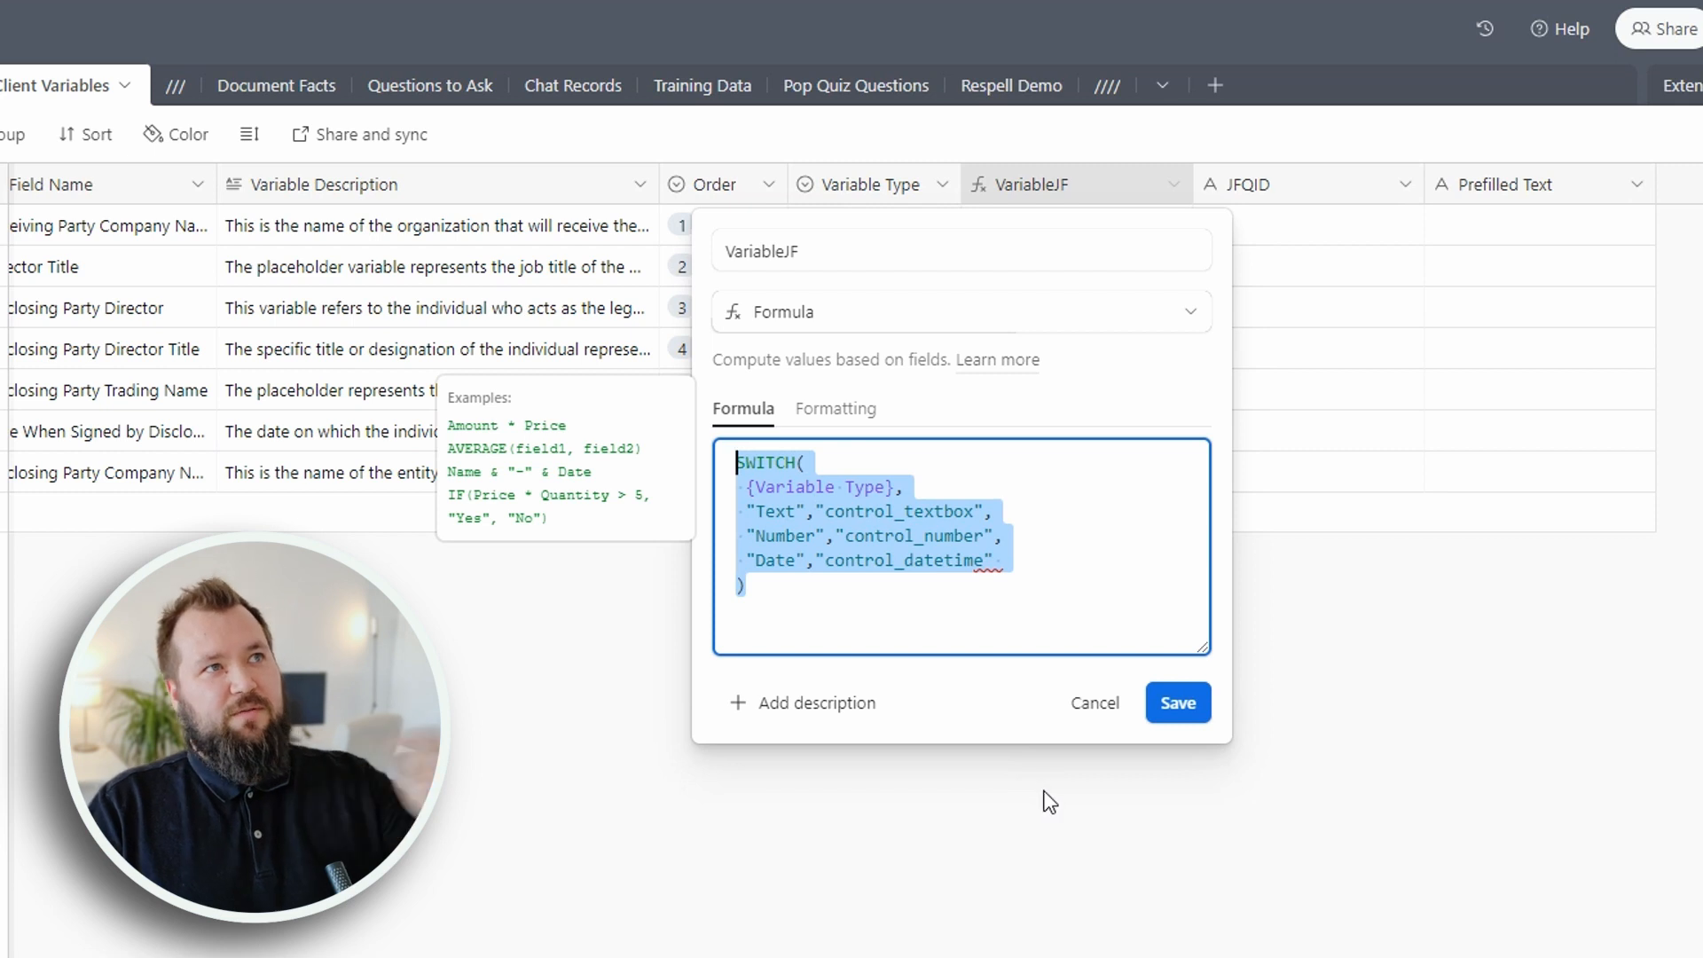
{"action": "left_click", "coordinate": [873, 563]}
{"action": "key", "text": "ctrl+a"}
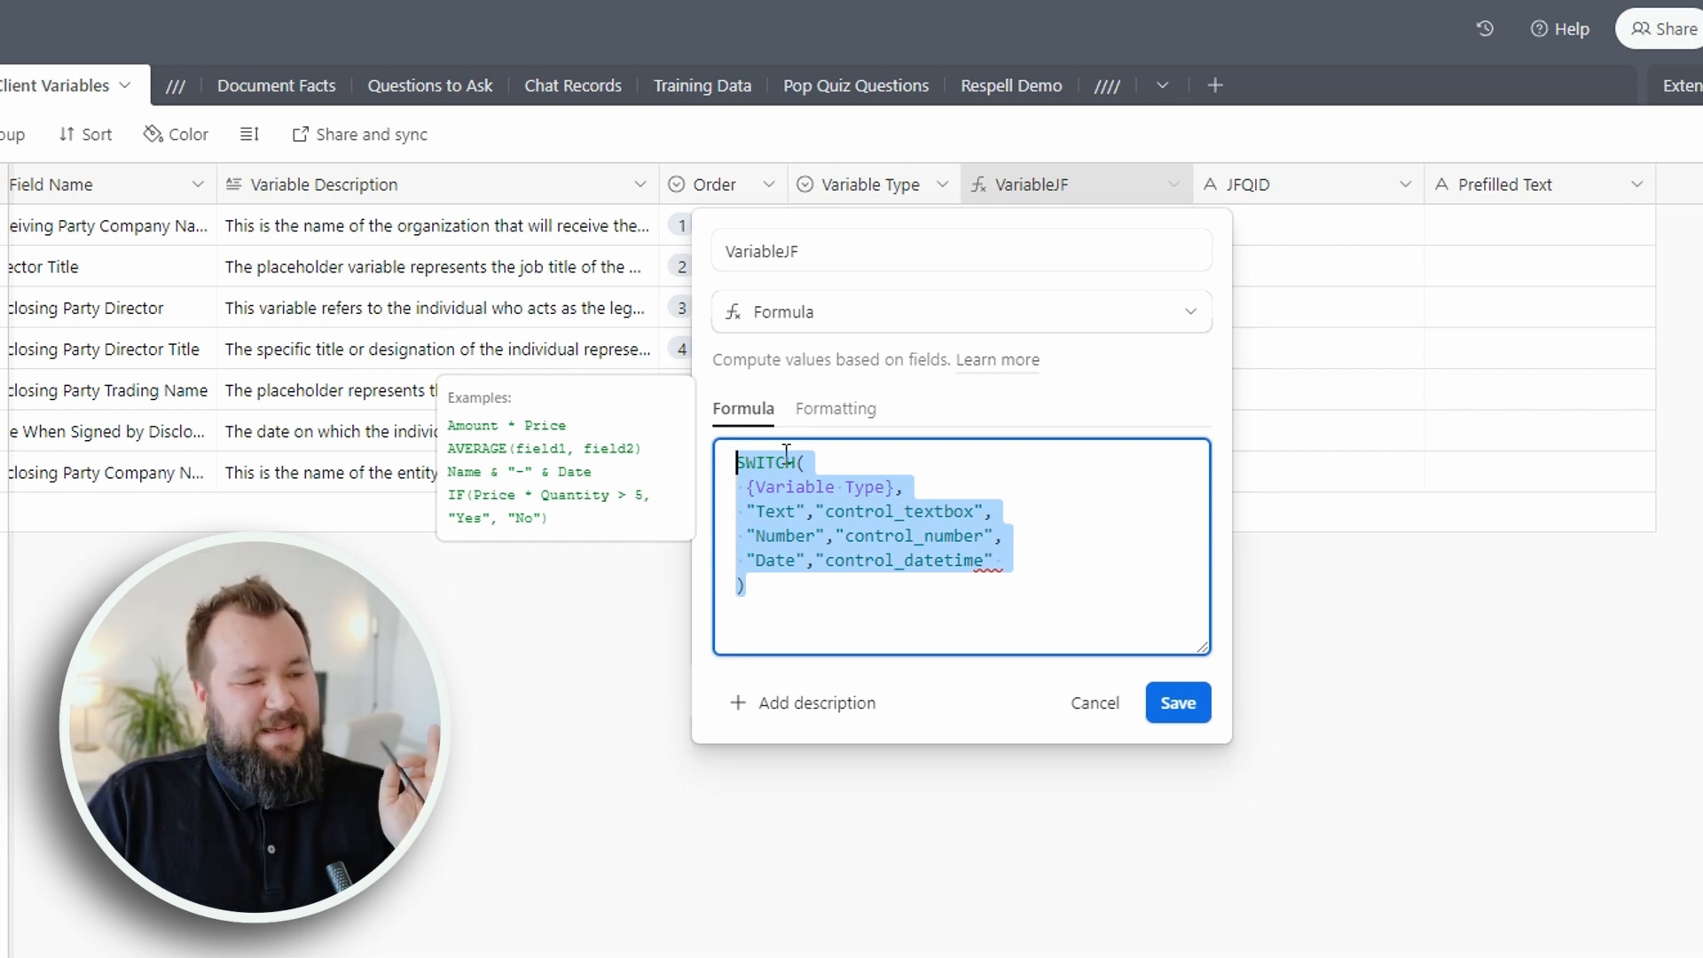
Examine how the formula maps the Variable Type value Text to control_textbox, and close the field configuration without saving.
{"action": "left_click", "coordinate": [781, 492]}
{"action": "double_click", "coordinate": [781, 490]}
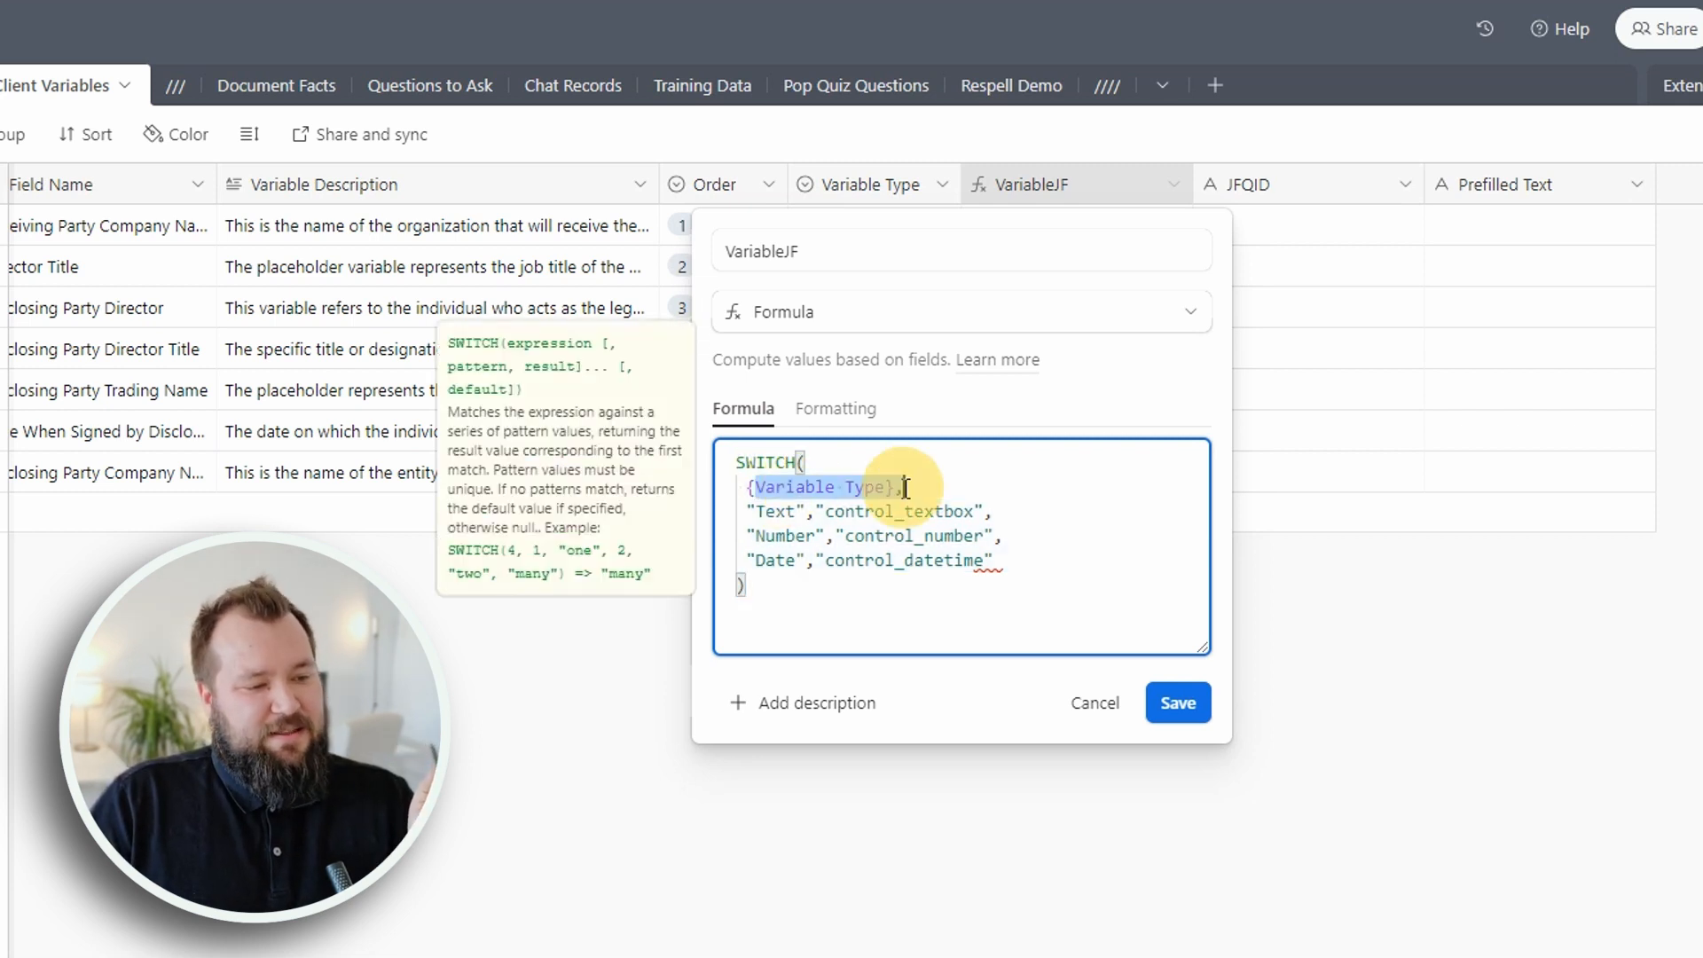
{"action": "left_click", "coordinate": [765, 511]}
{"action": "double_click", "coordinate": [771, 512]}
{"action": "left_click_drag", "start_coordinate": [833, 512], "coordinate": [988, 512]}
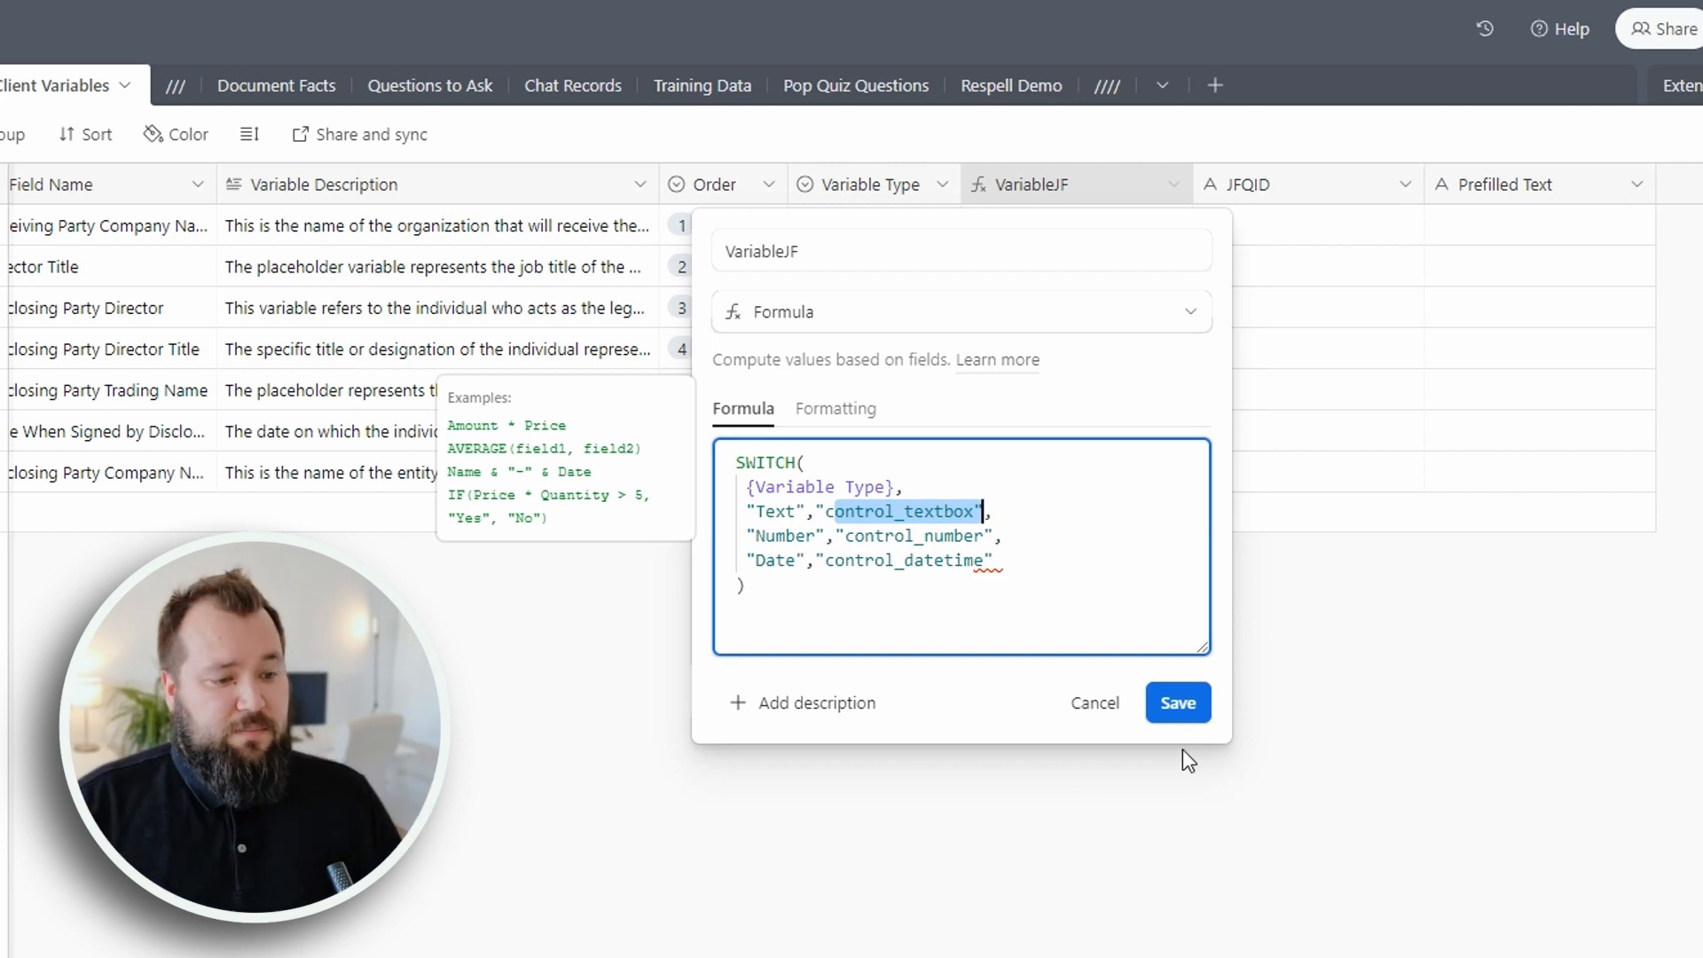
{"action": "left_click", "coordinate": [1081, 703]}
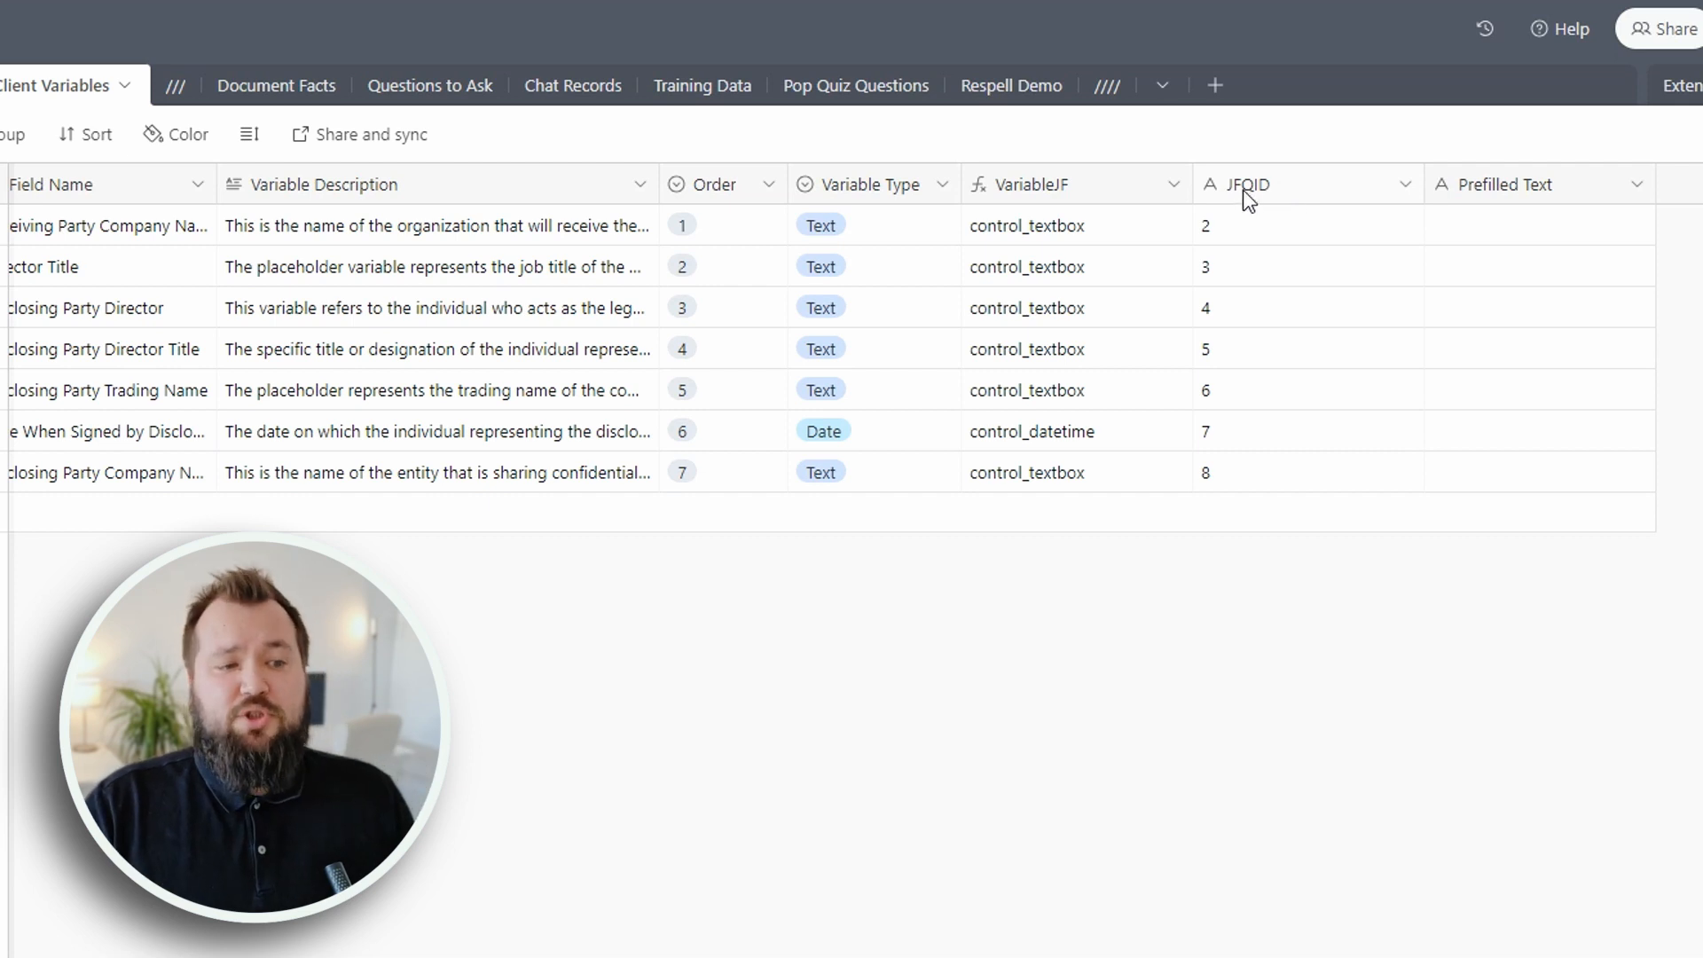
Examine the JFQID and Prefilled Text columns across the records of the Client Variables table.
{"action": "left_click", "coordinate": [1327, 224]}
{"action": "left_click_drag", "start_coordinate": [1330, 269], "coordinate": [1335, 461]}
{"action": "left_click", "coordinate": [1398, 613]}
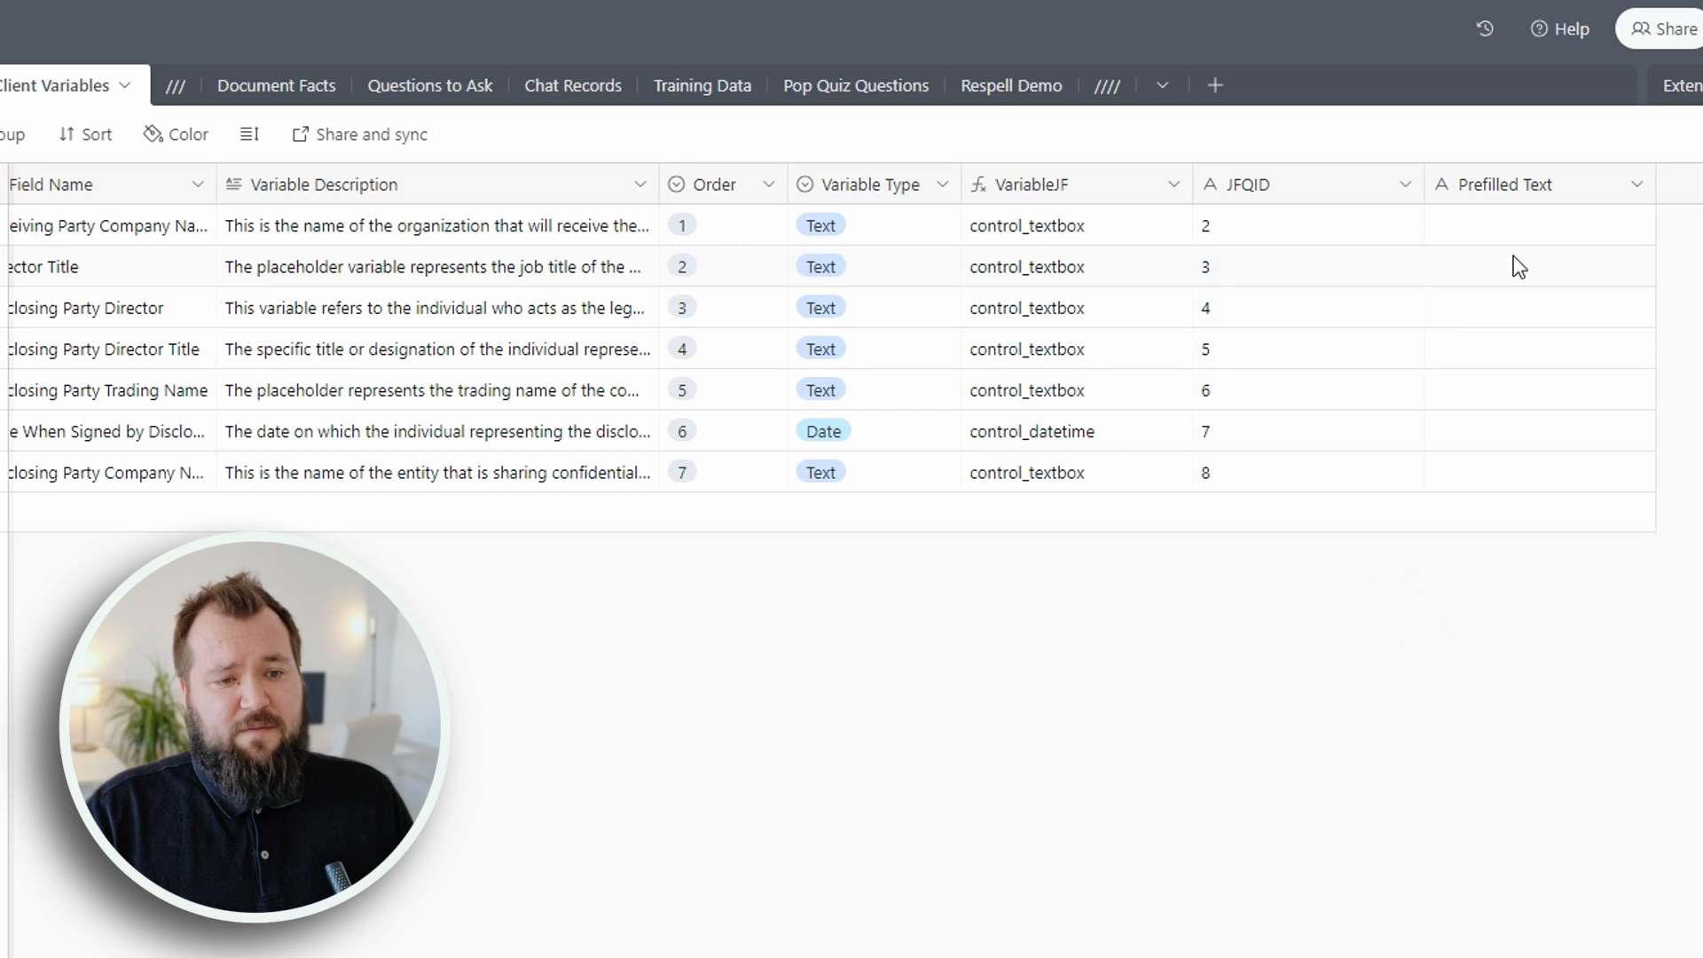
{"action": "left_click_drag", "start_coordinate": [1575, 246], "coordinate": [1577, 463]}
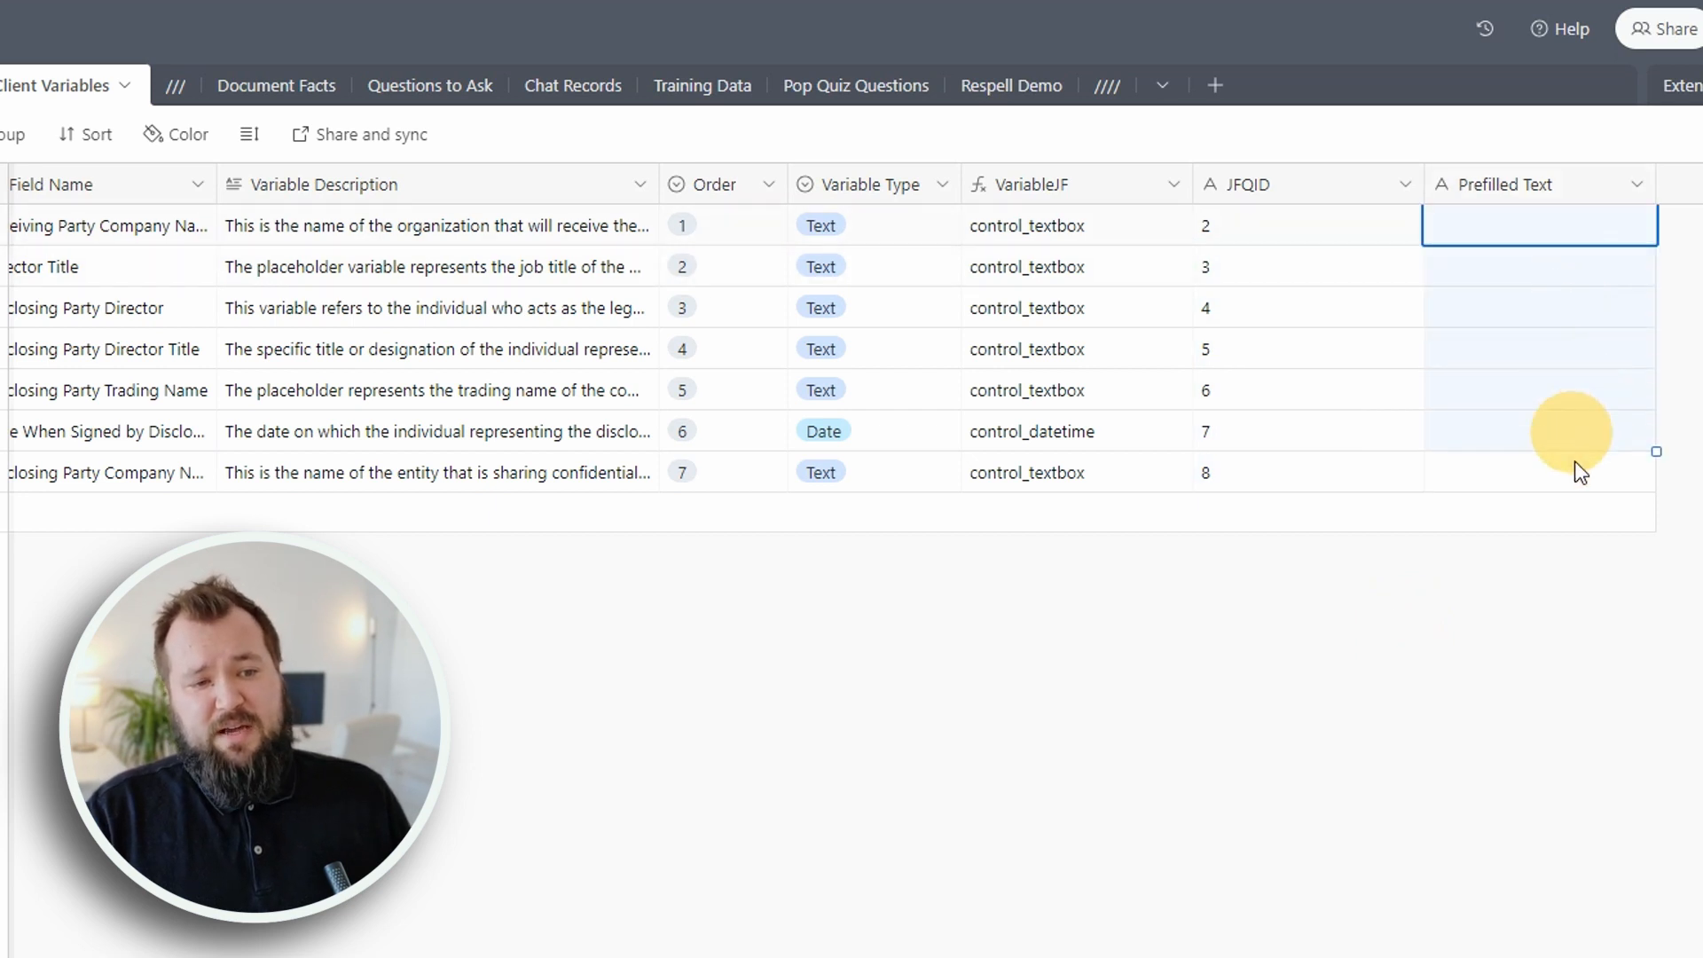
{"action": "left_click", "coordinate": [1514, 255]}
{"action": "left_click_drag", "start_coordinate": [1508, 228], "coordinate": [1524, 502]}
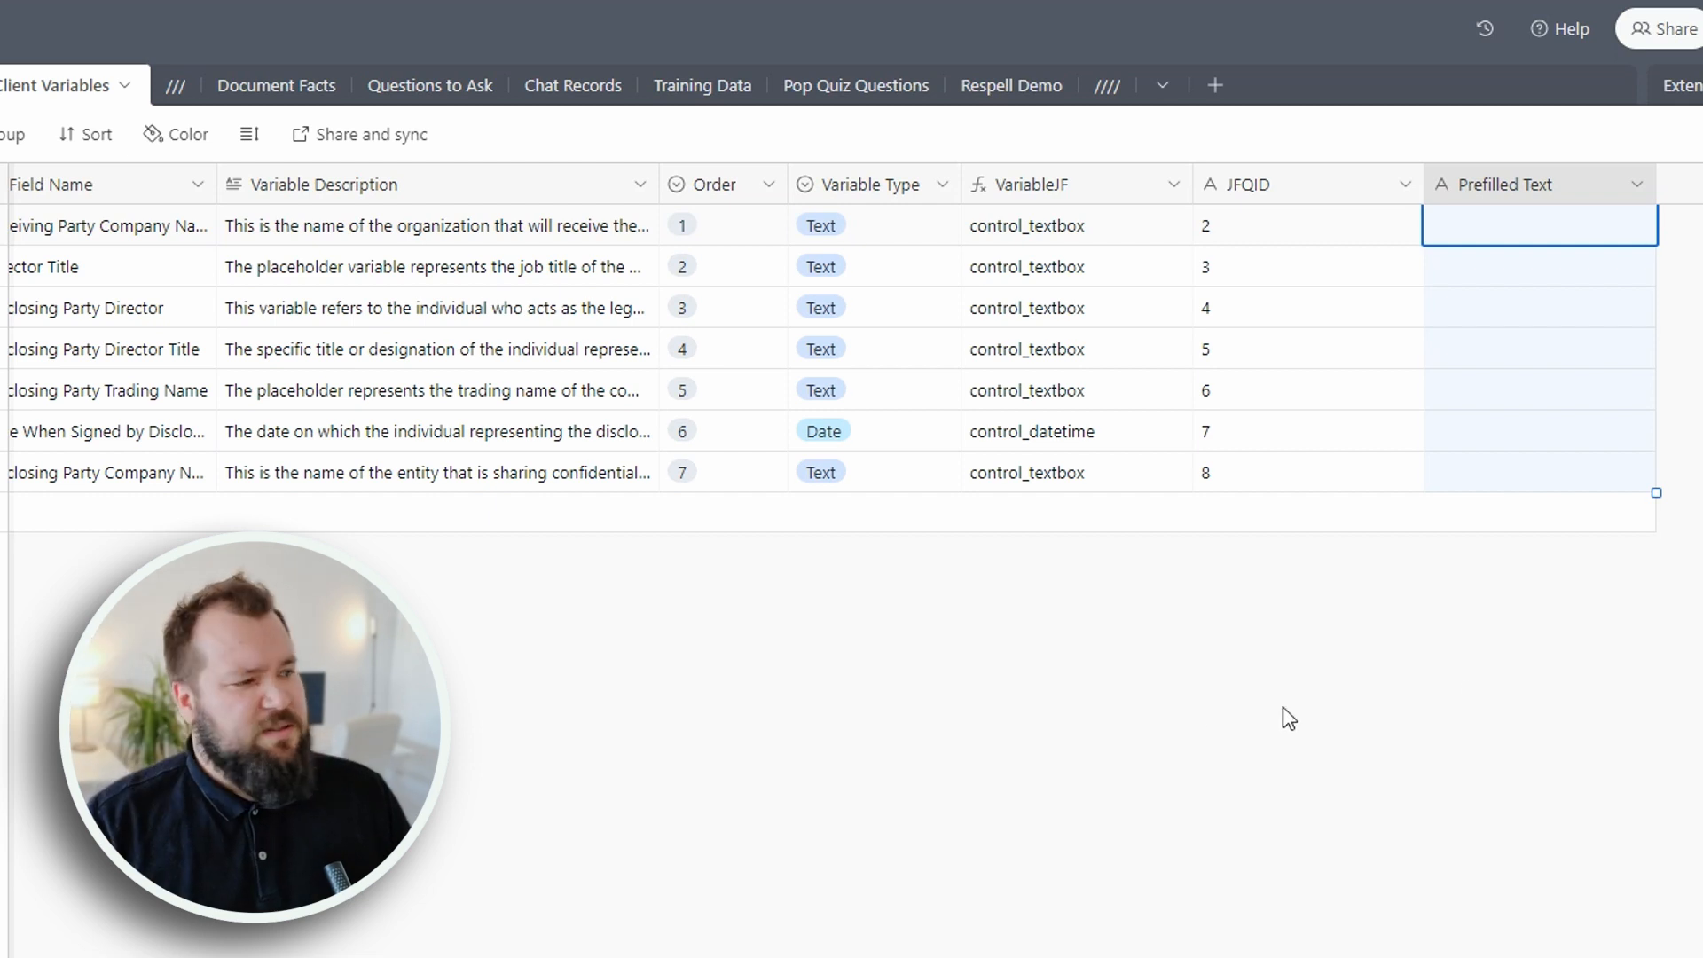
{"action": "left_click", "coordinate": [819, 700]}
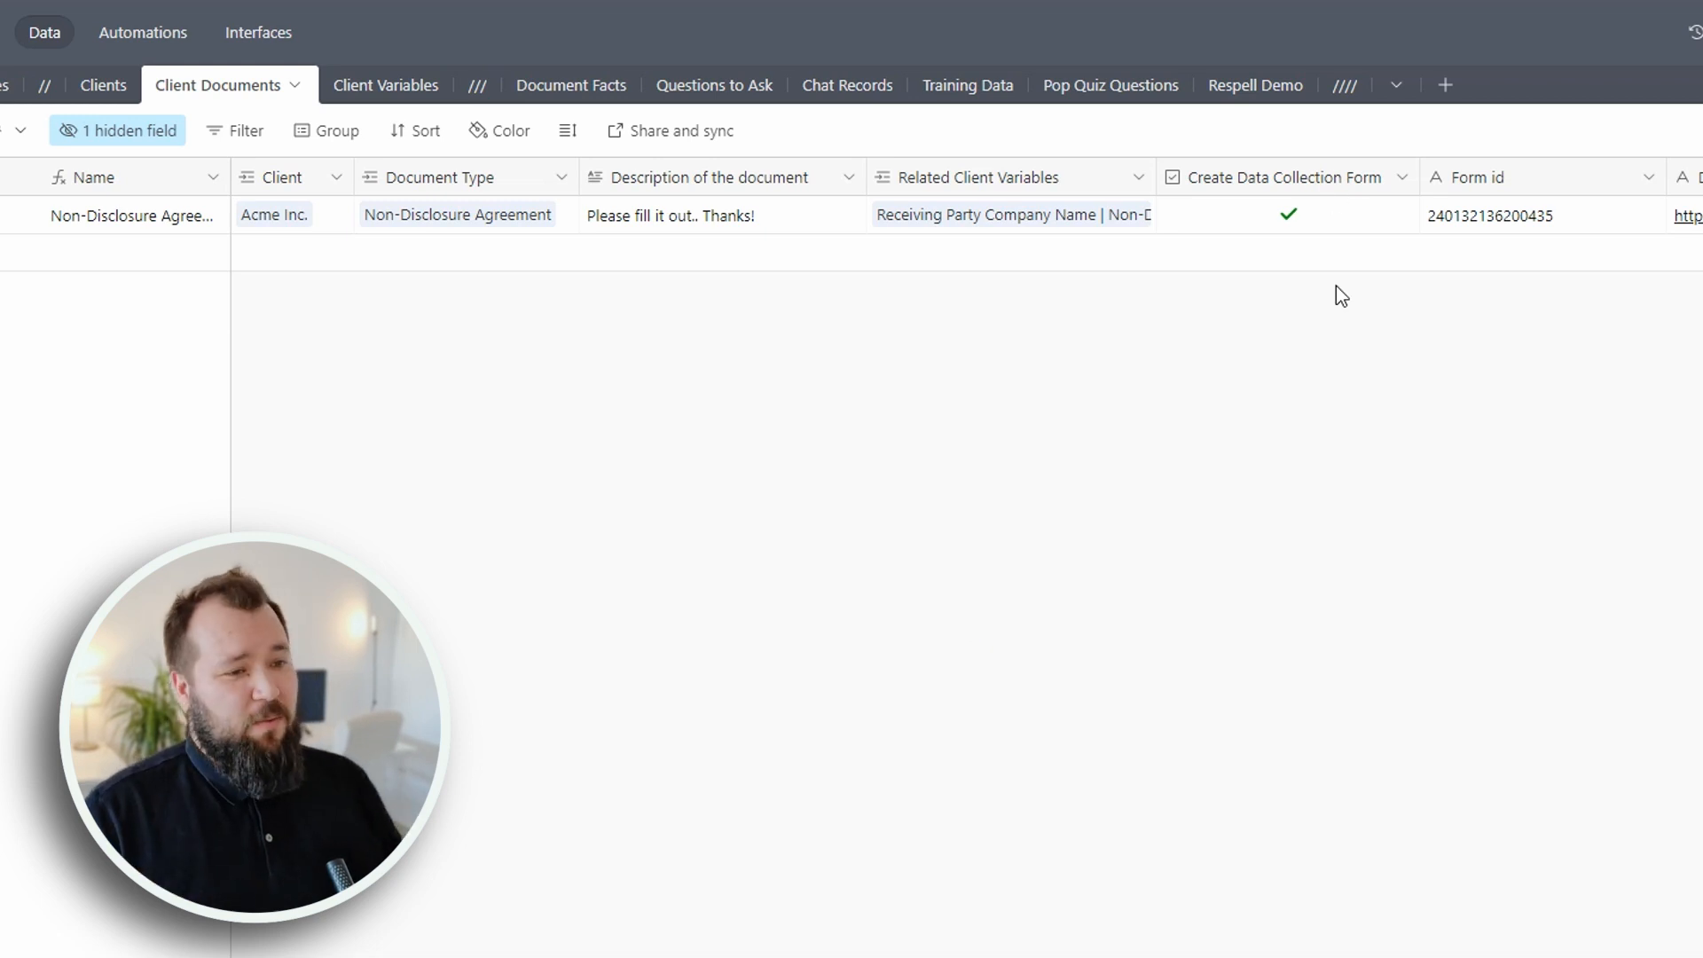
Check the Create Data Collection Form field in Client Documents and open the Document Data Extraction automation's script code.
{"action": "left_click", "coordinate": [1373, 234]}
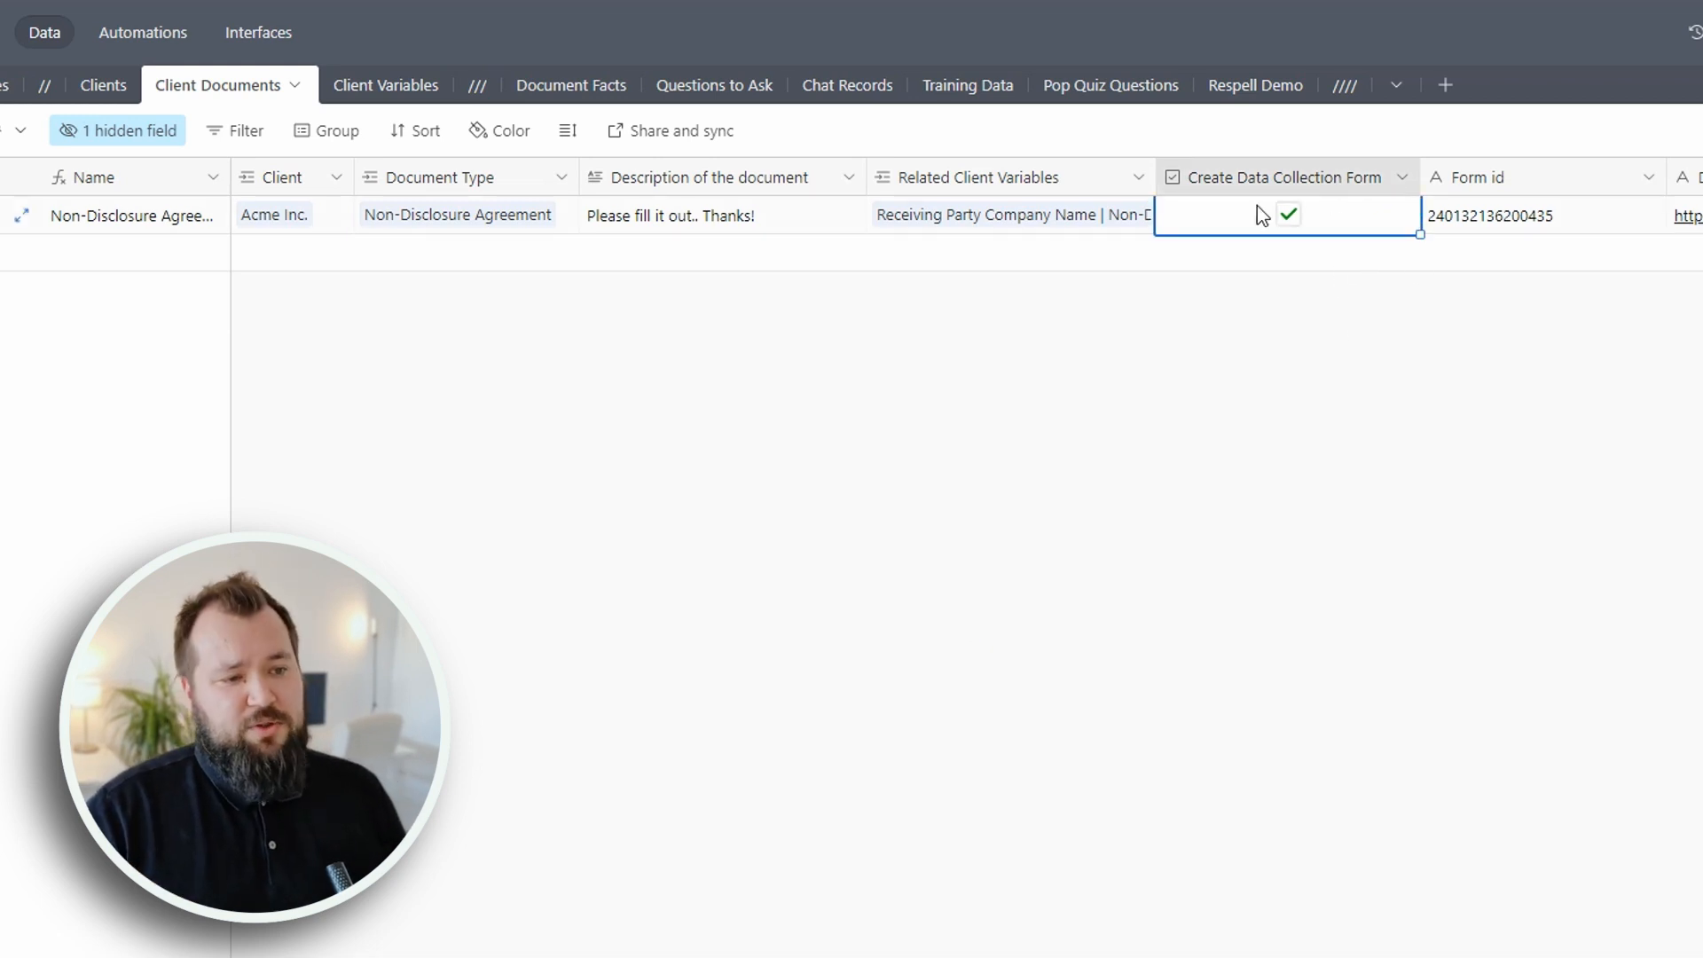
{"action": "left_click", "coordinate": [164, 32]}
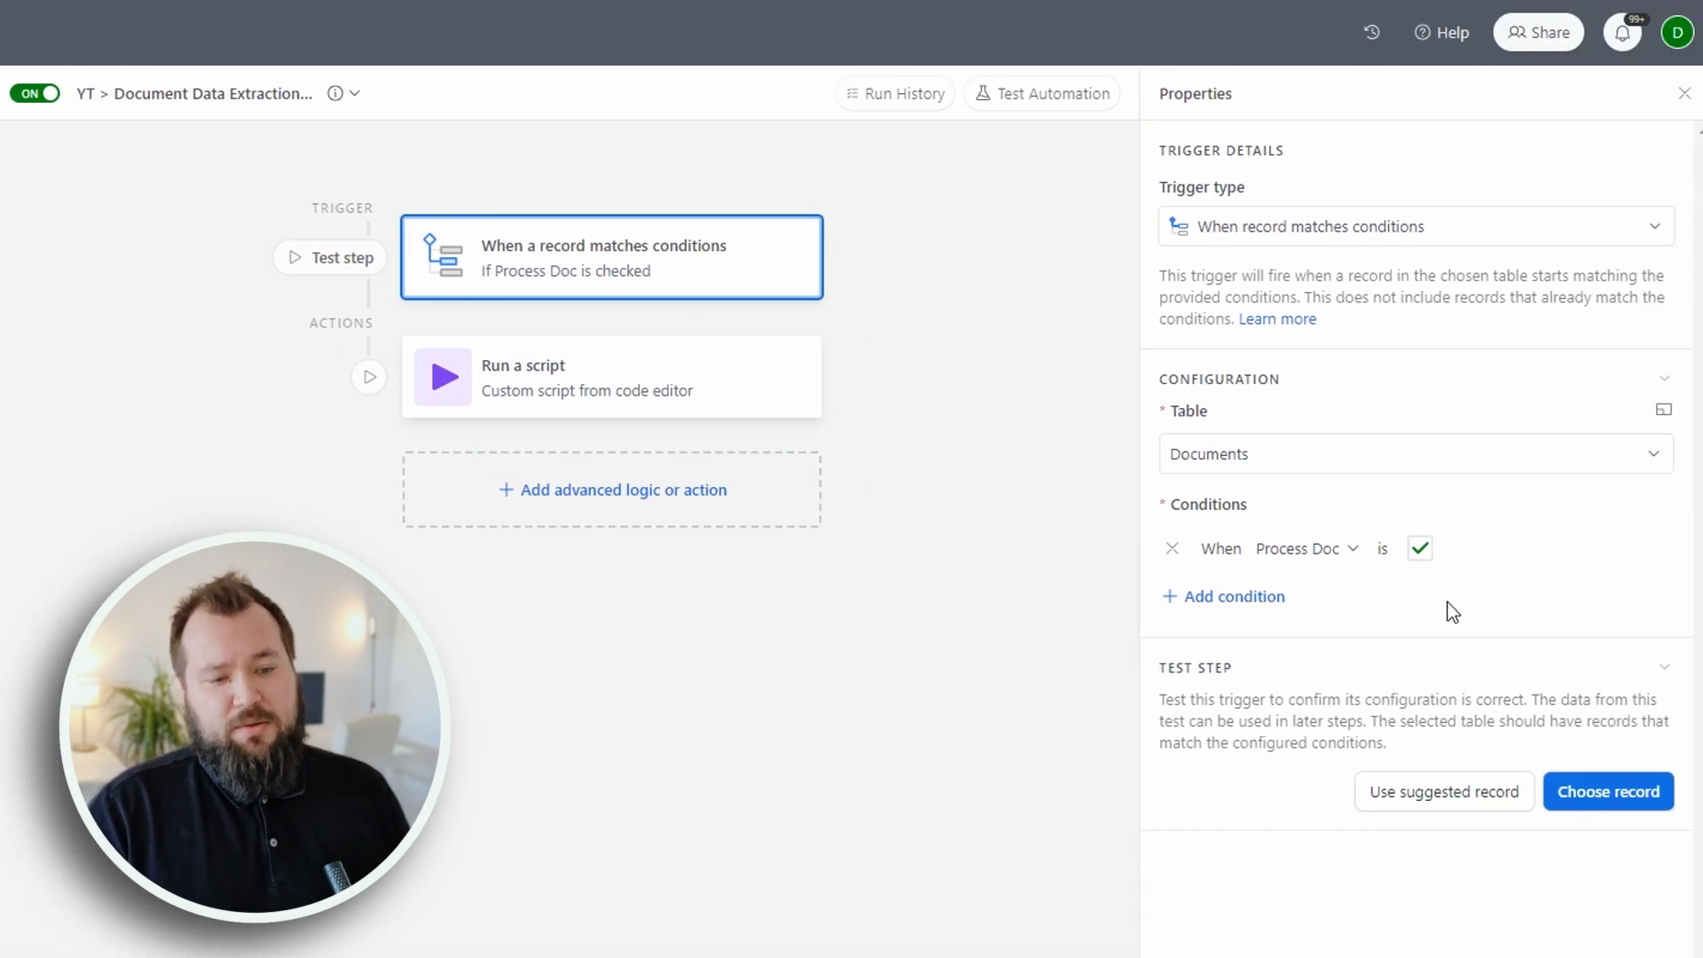
{"action": "left_click", "coordinate": [664, 406]}
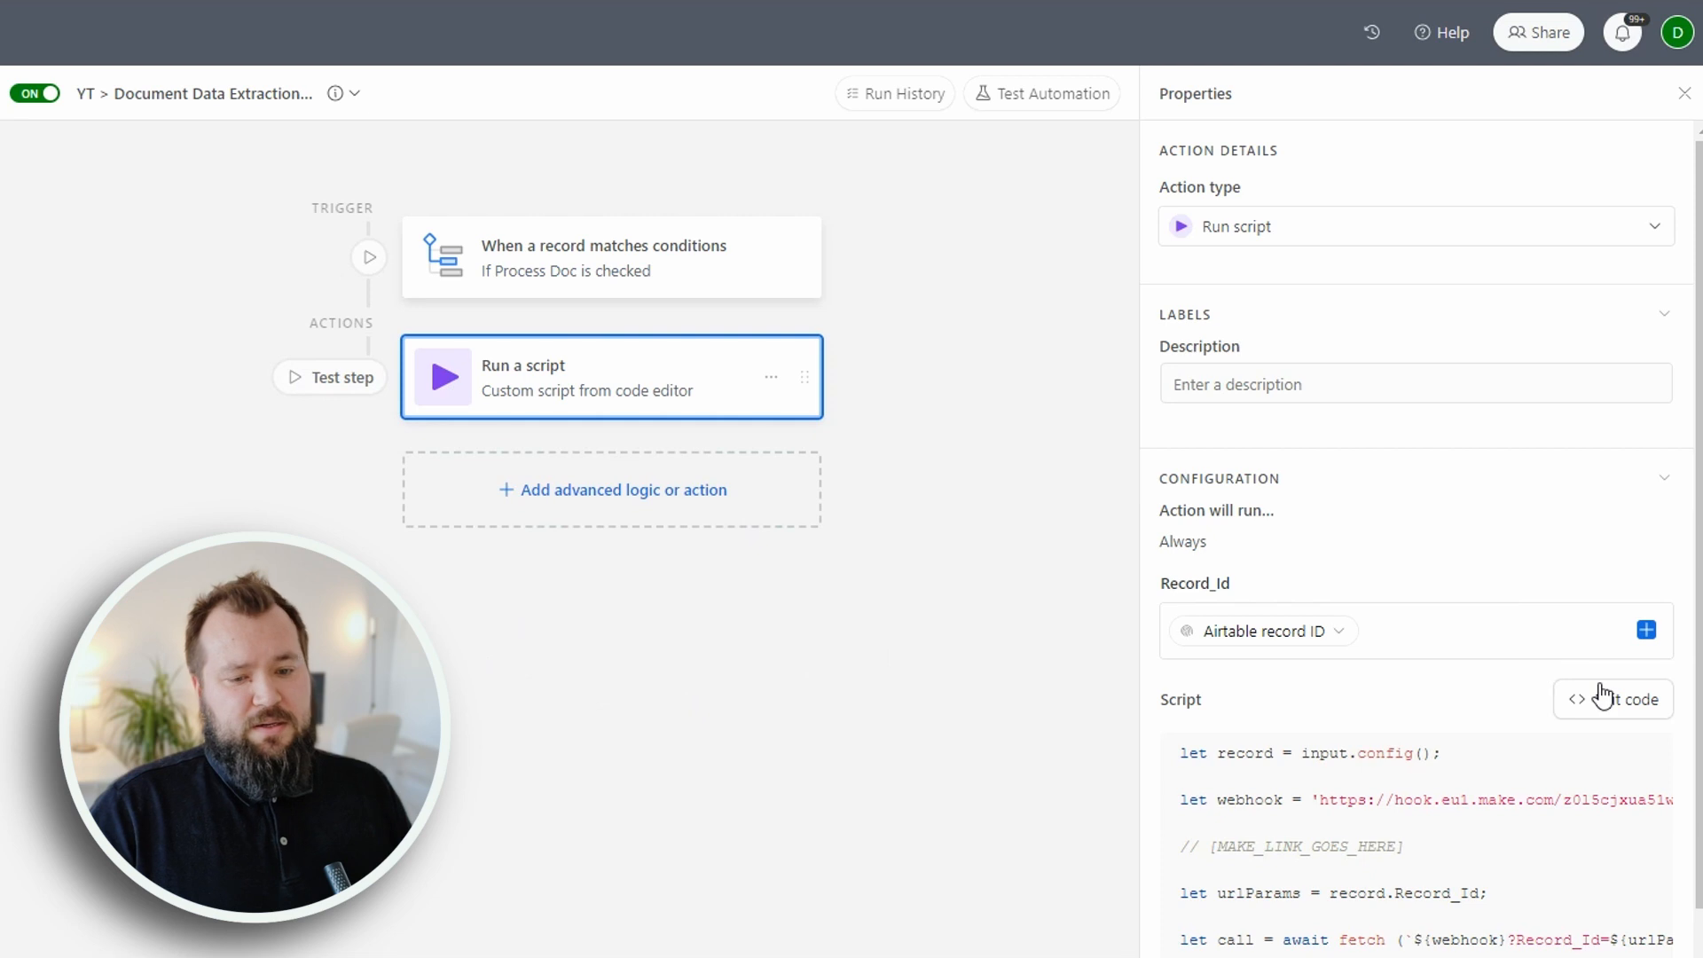
{"action": "left_click", "coordinate": [1602, 698]}
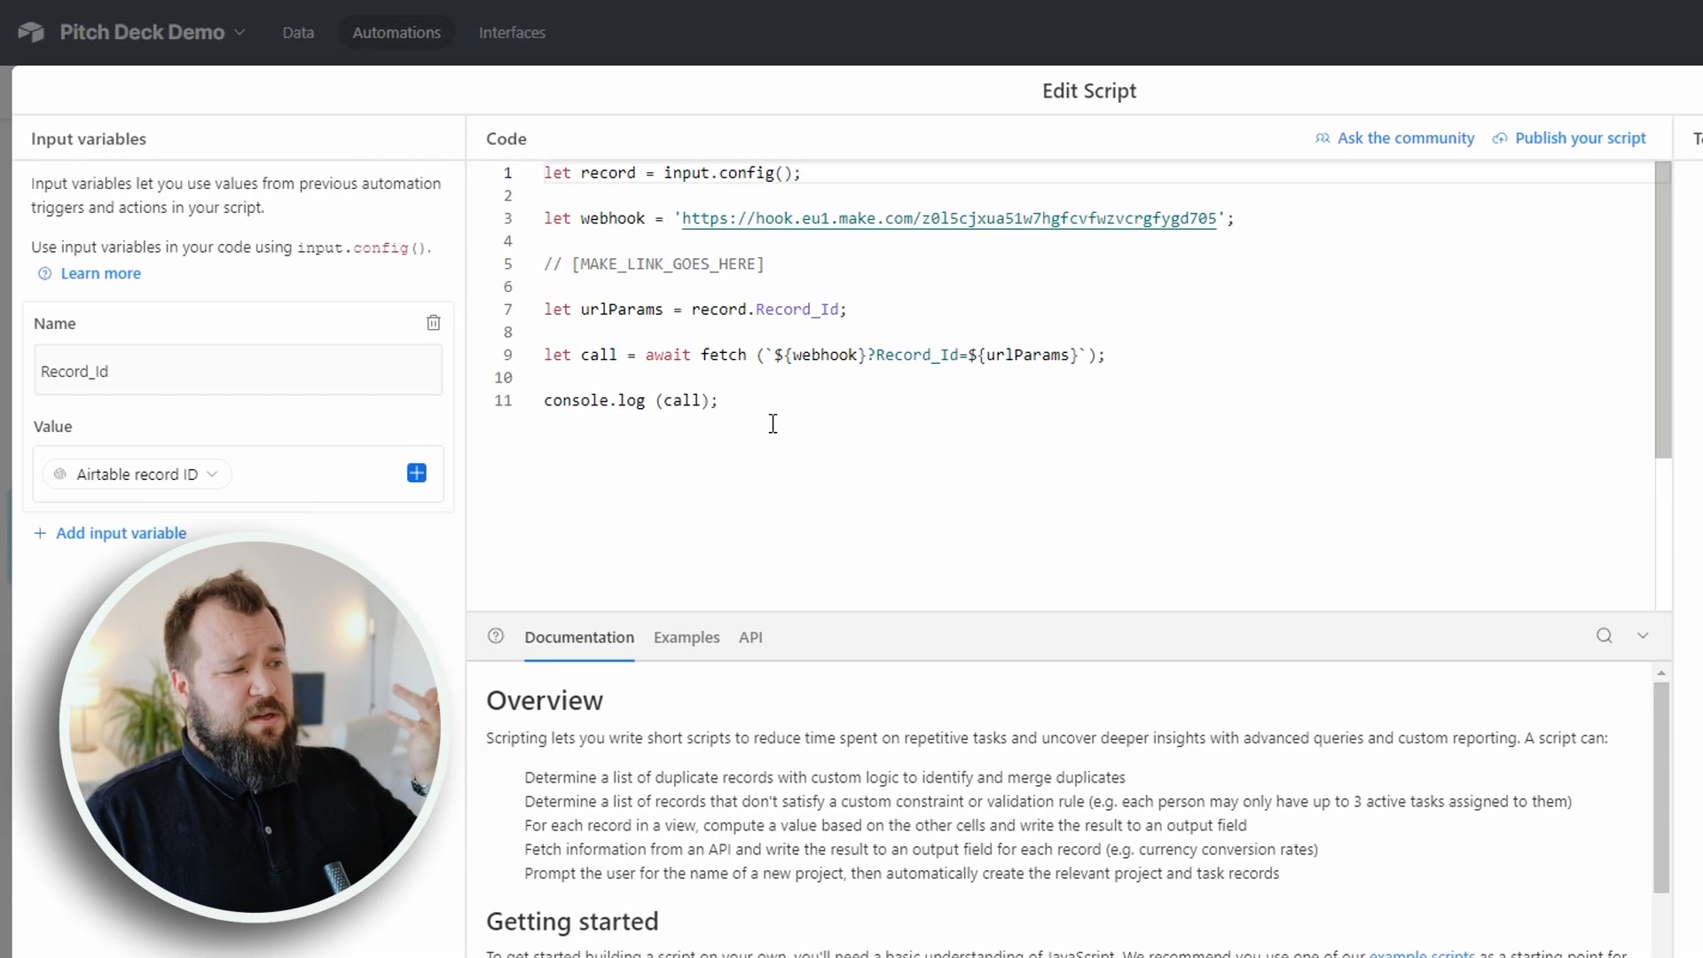
Examine the automation's script code, particularly the Make webhook URL assigned to the webhook variable.
{"action": "left_click_drag", "start_coordinate": [775, 423], "coordinate": [494, 141]}
{"action": "left_click", "coordinate": [952, 427]}
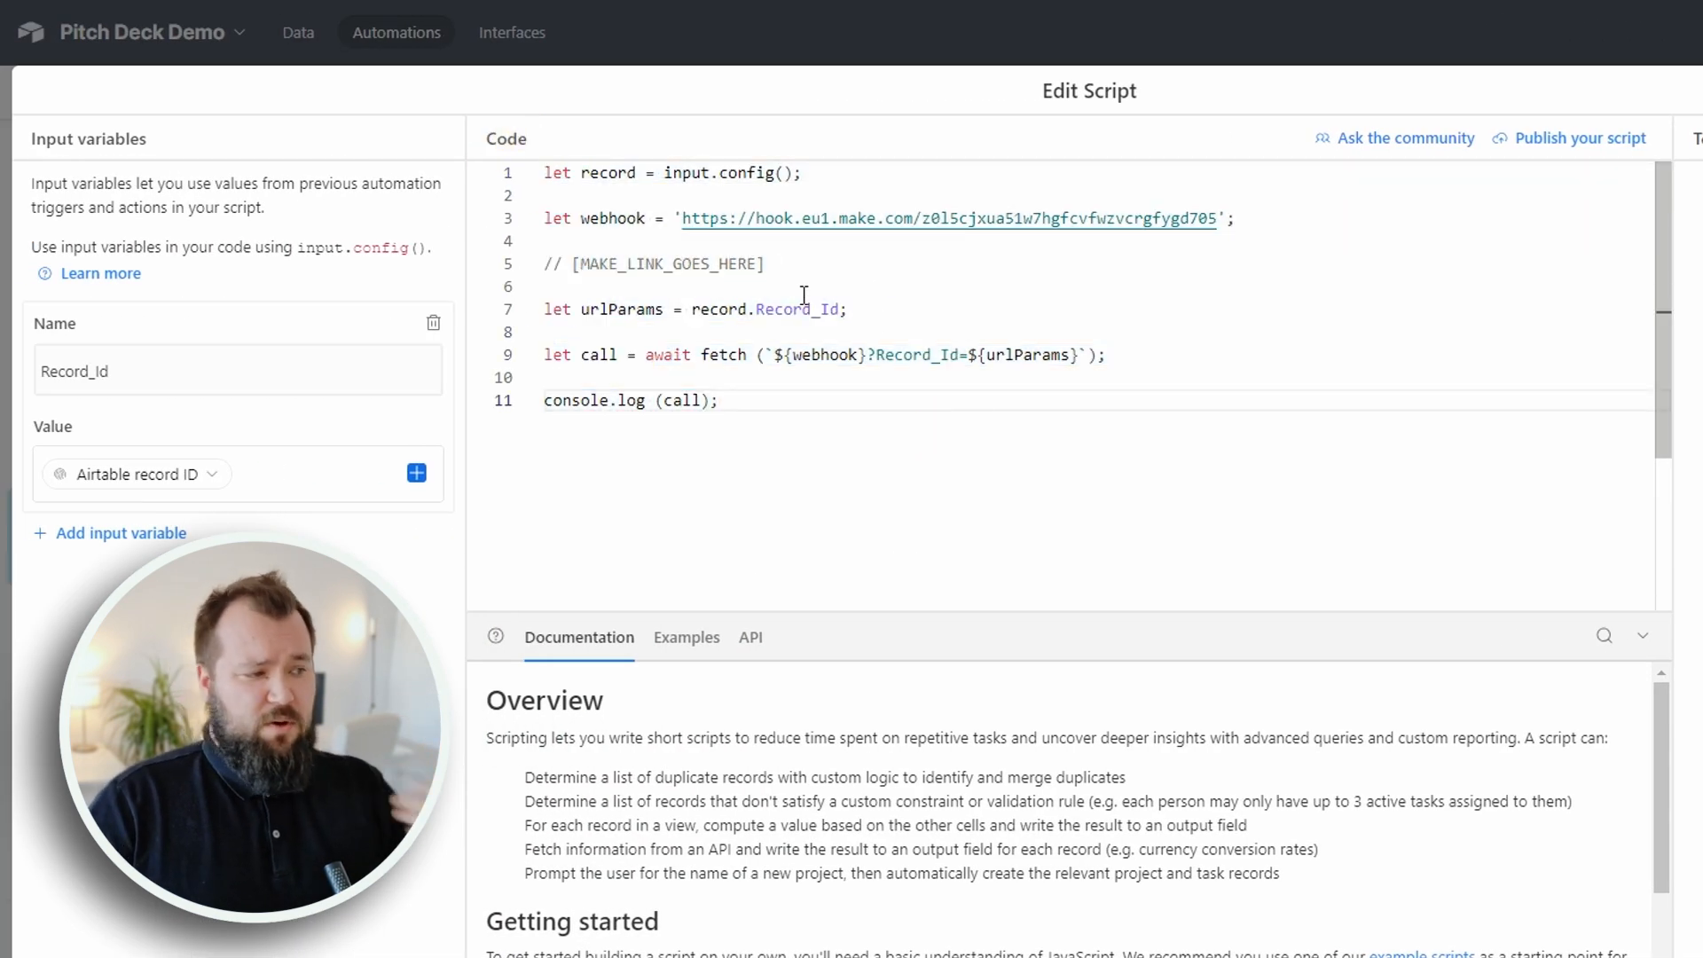
{"action": "left_click_drag", "start_coordinate": [679, 218], "coordinate": [1224, 220]}
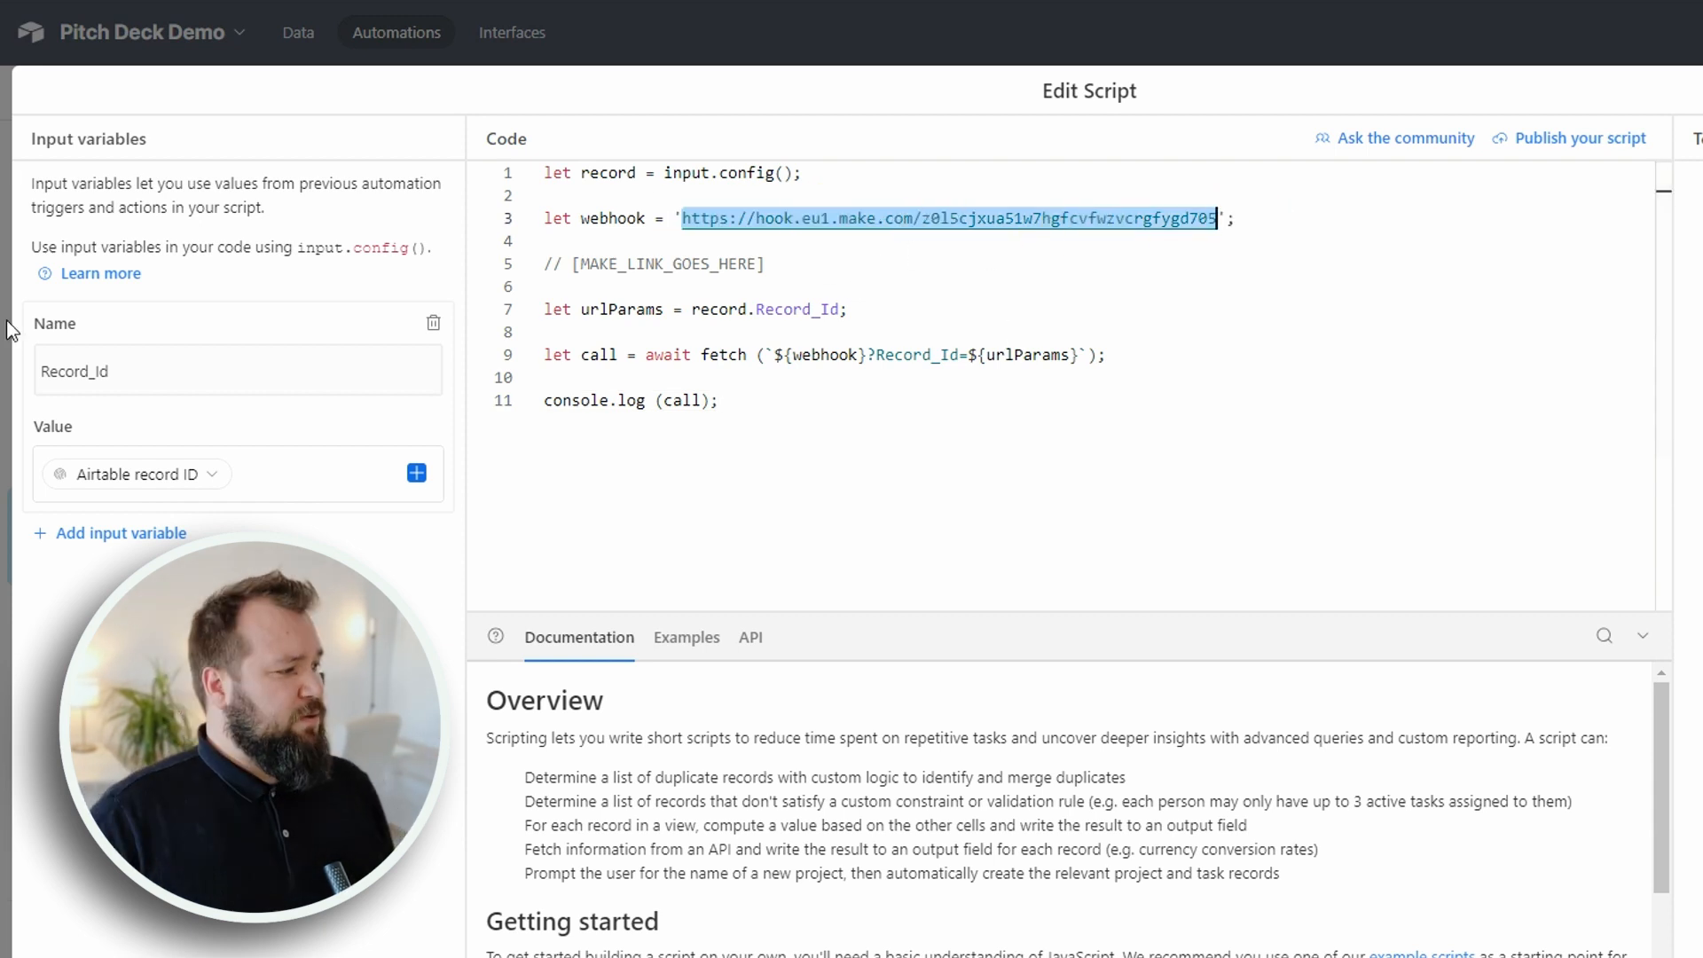
{"action": "left_click", "coordinate": [51, 222]}
{"action": "left_click", "coordinate": [184, 227]}
{"action": "left_click", "coordinate": [310, 248]}
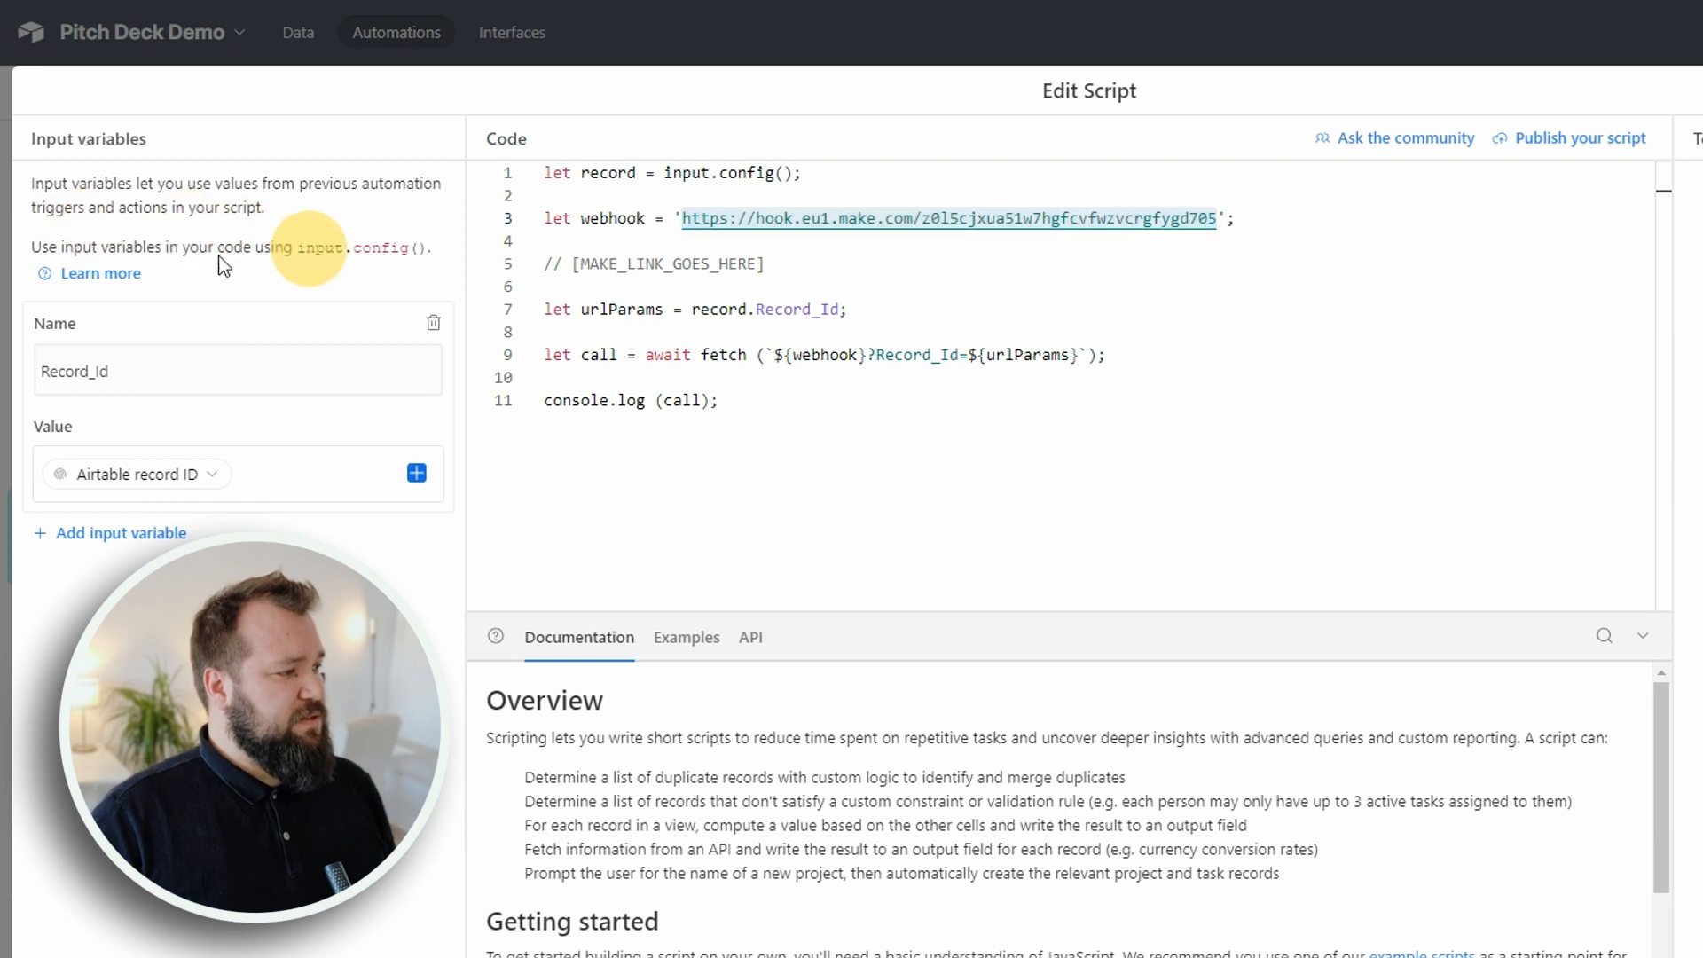
Review the script's Record_Id input variable and the Airtable record ID option for its value, and return to the base's data.
{"action": "left_click", "coordinate": [159, 368]}
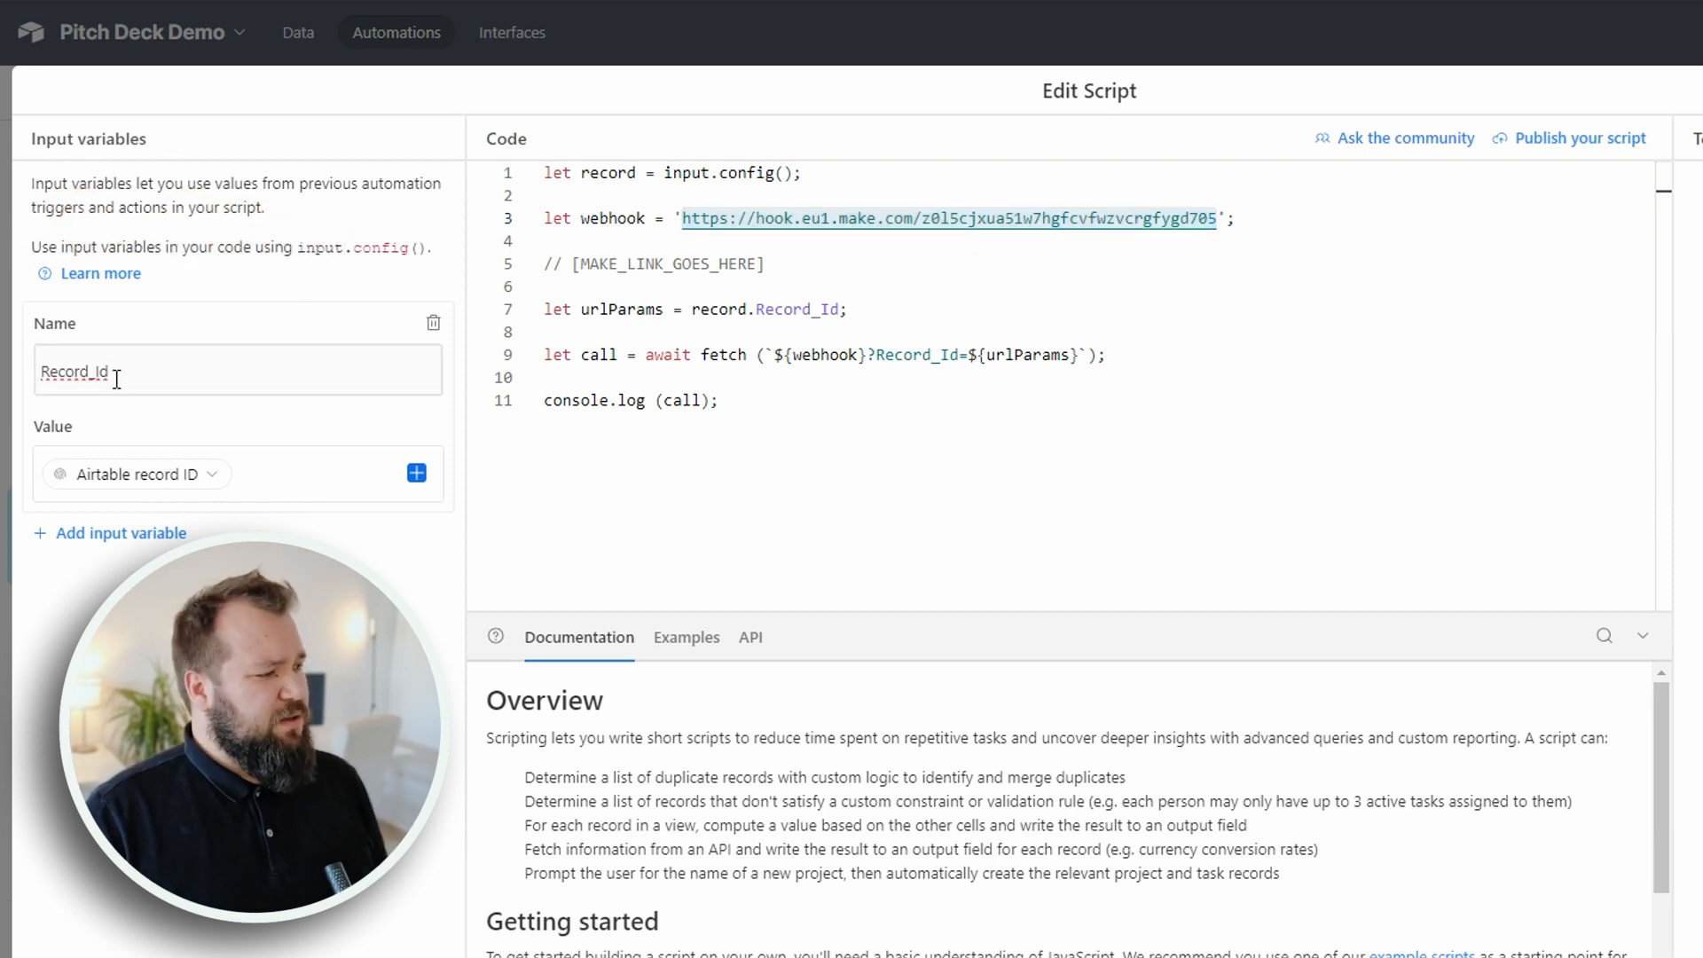
{"action": "double_click", "coordinate": [58, 371]}
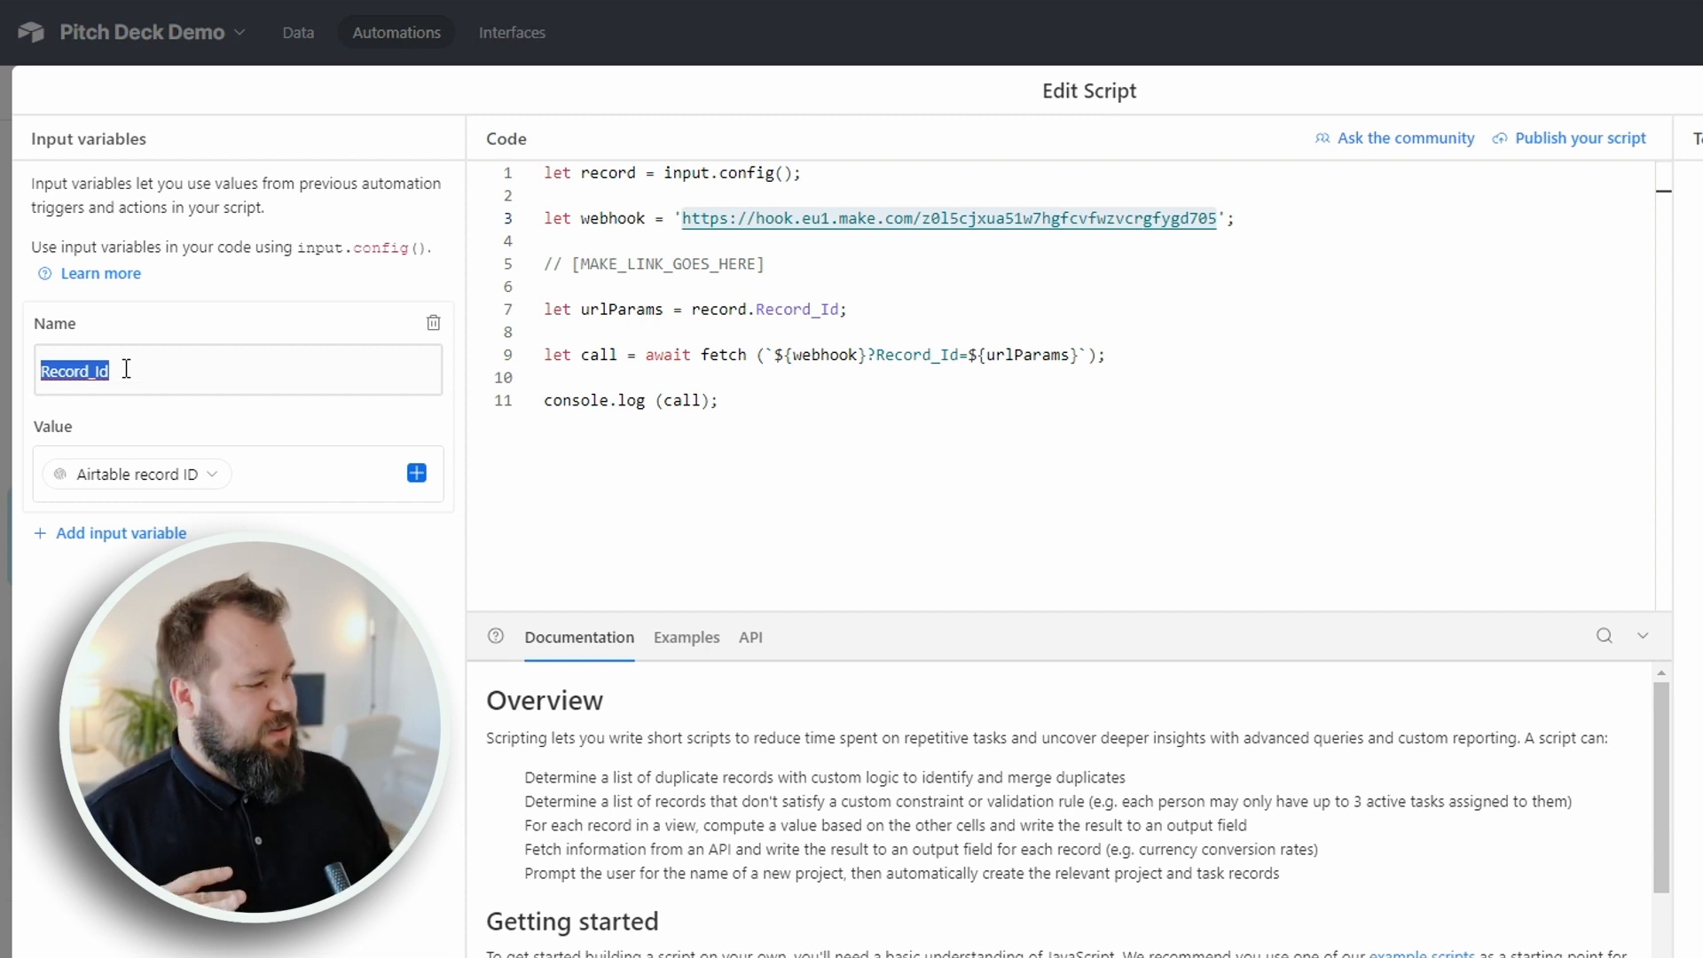
{"action": "left_click", "coordinate": [263, 475]}
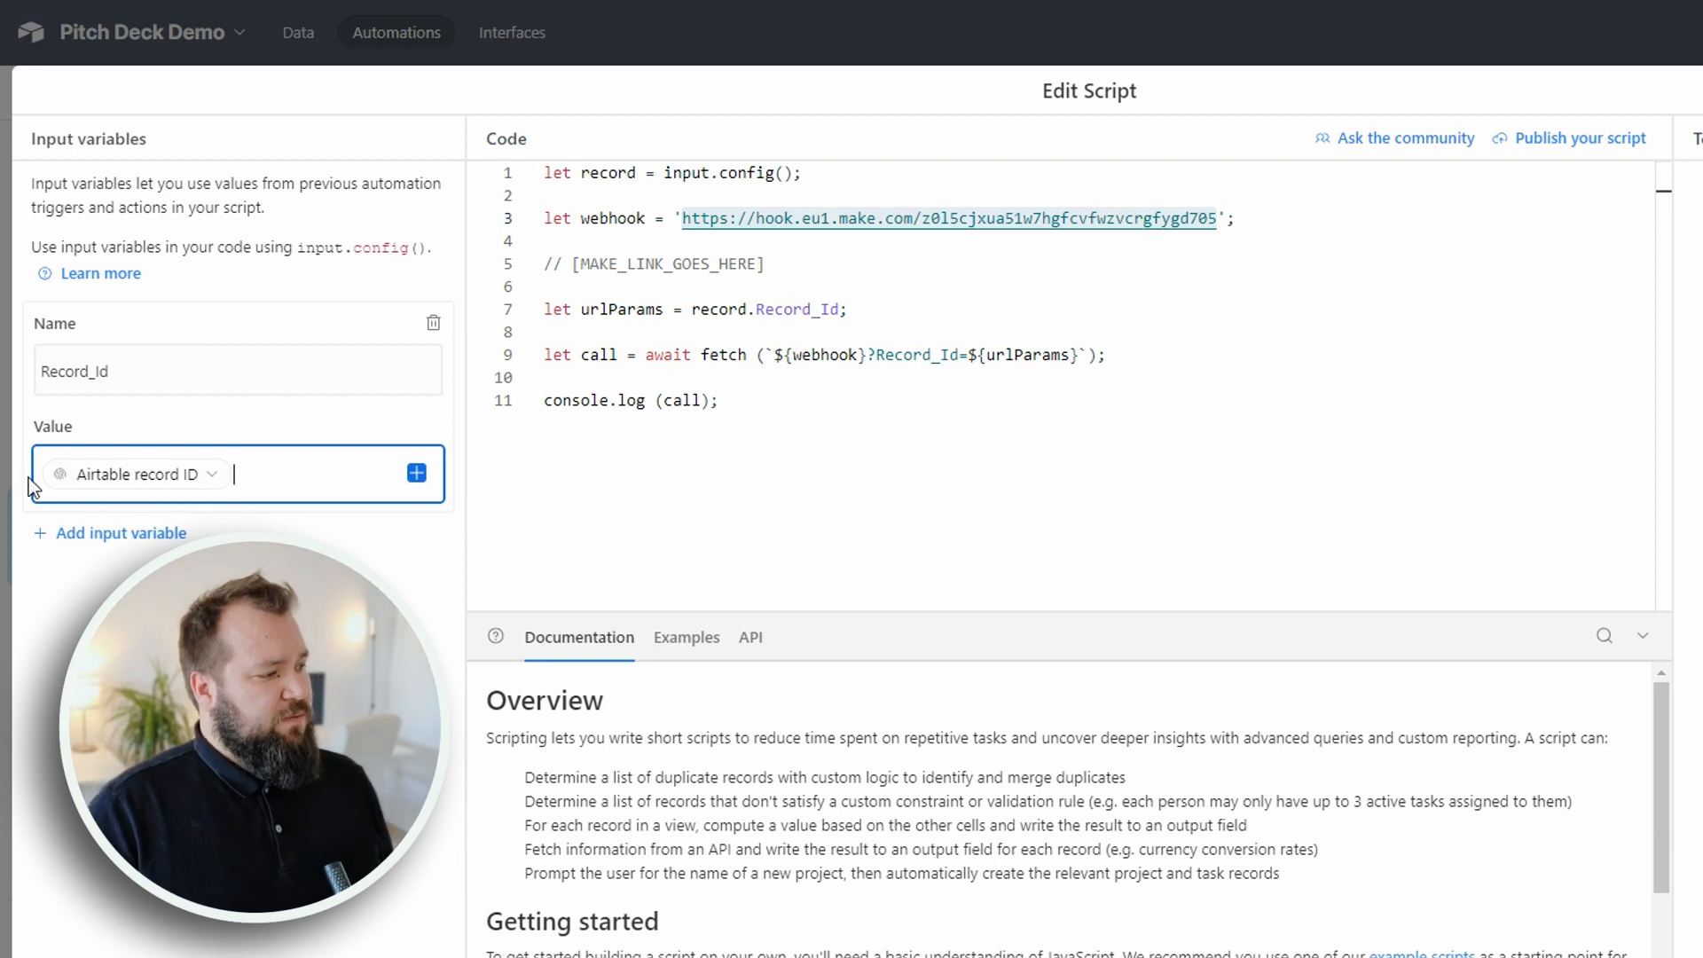
{"action": "left_click", "coordinate": [416, 473]}
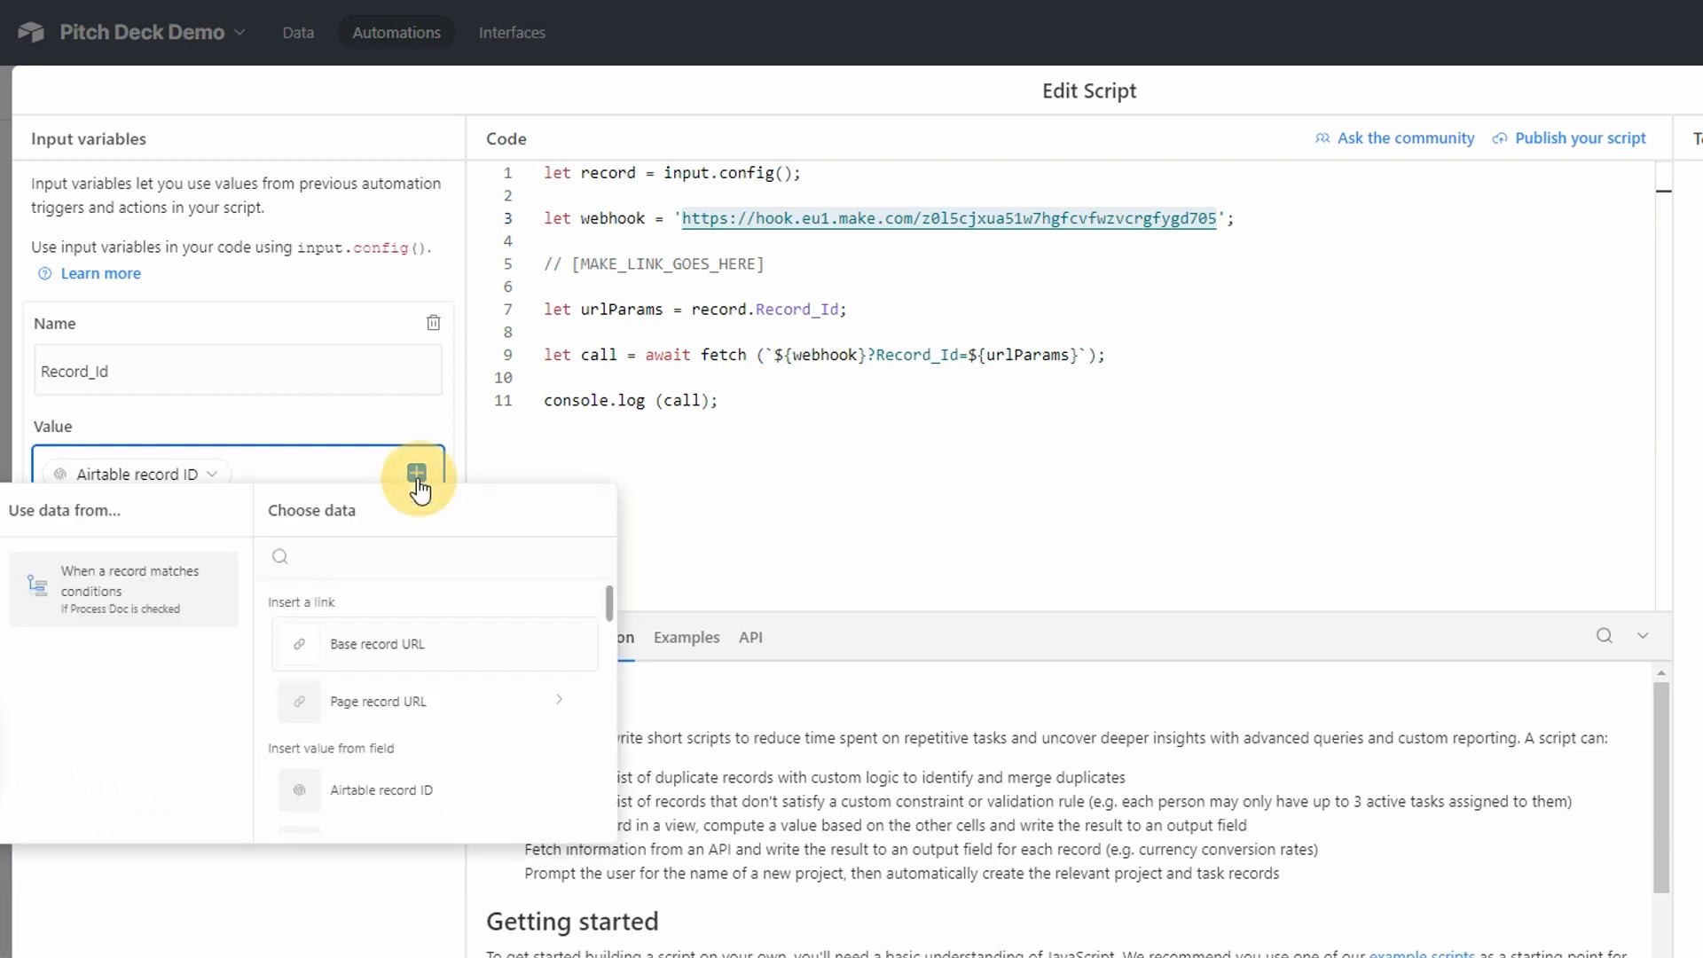
{"action": "left_click", "coordinate": [373, 792]}
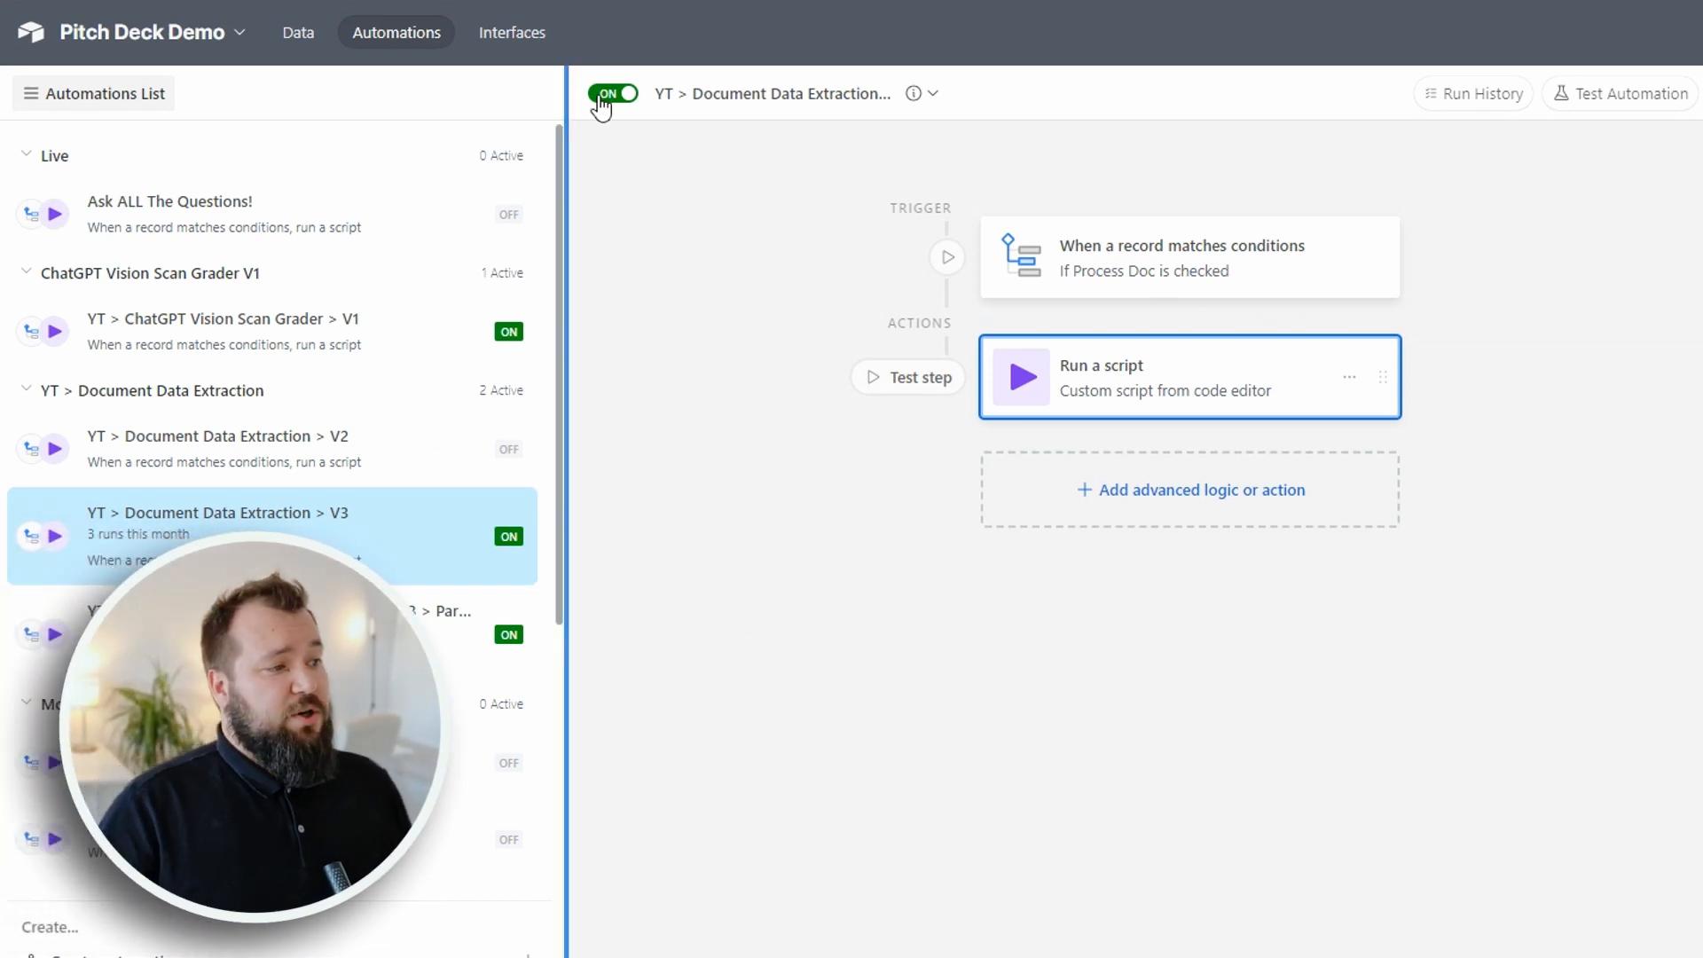
{"action": "left_click", "coordinate": [298, 34]}
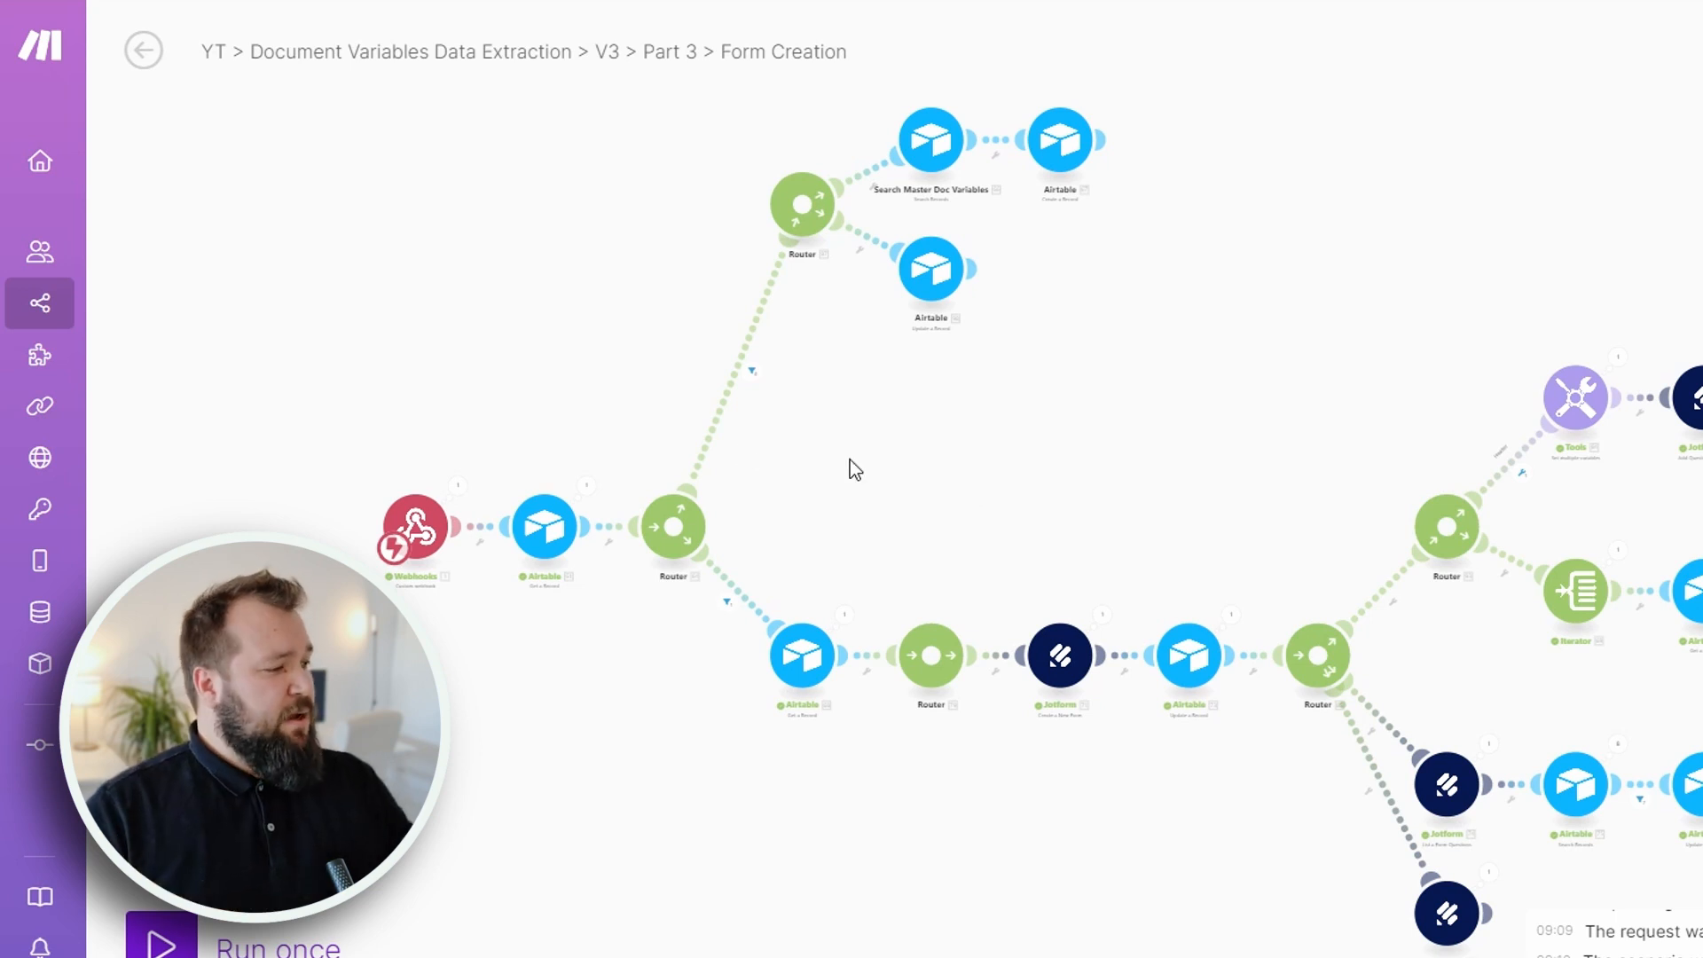
Inspect the settings of the custom webhook module that starts the Make Form Creation scenario.
{"action": "scroll", "coordinate": [430, 628], "scroll_direction": "up", "scroll_amount": 3}
{"action": "left_click_drag", "start_coordinate": [430, 628], "coordinate": [572, 624]}
{"action": "left_click", "coordinate": [557, 466]}
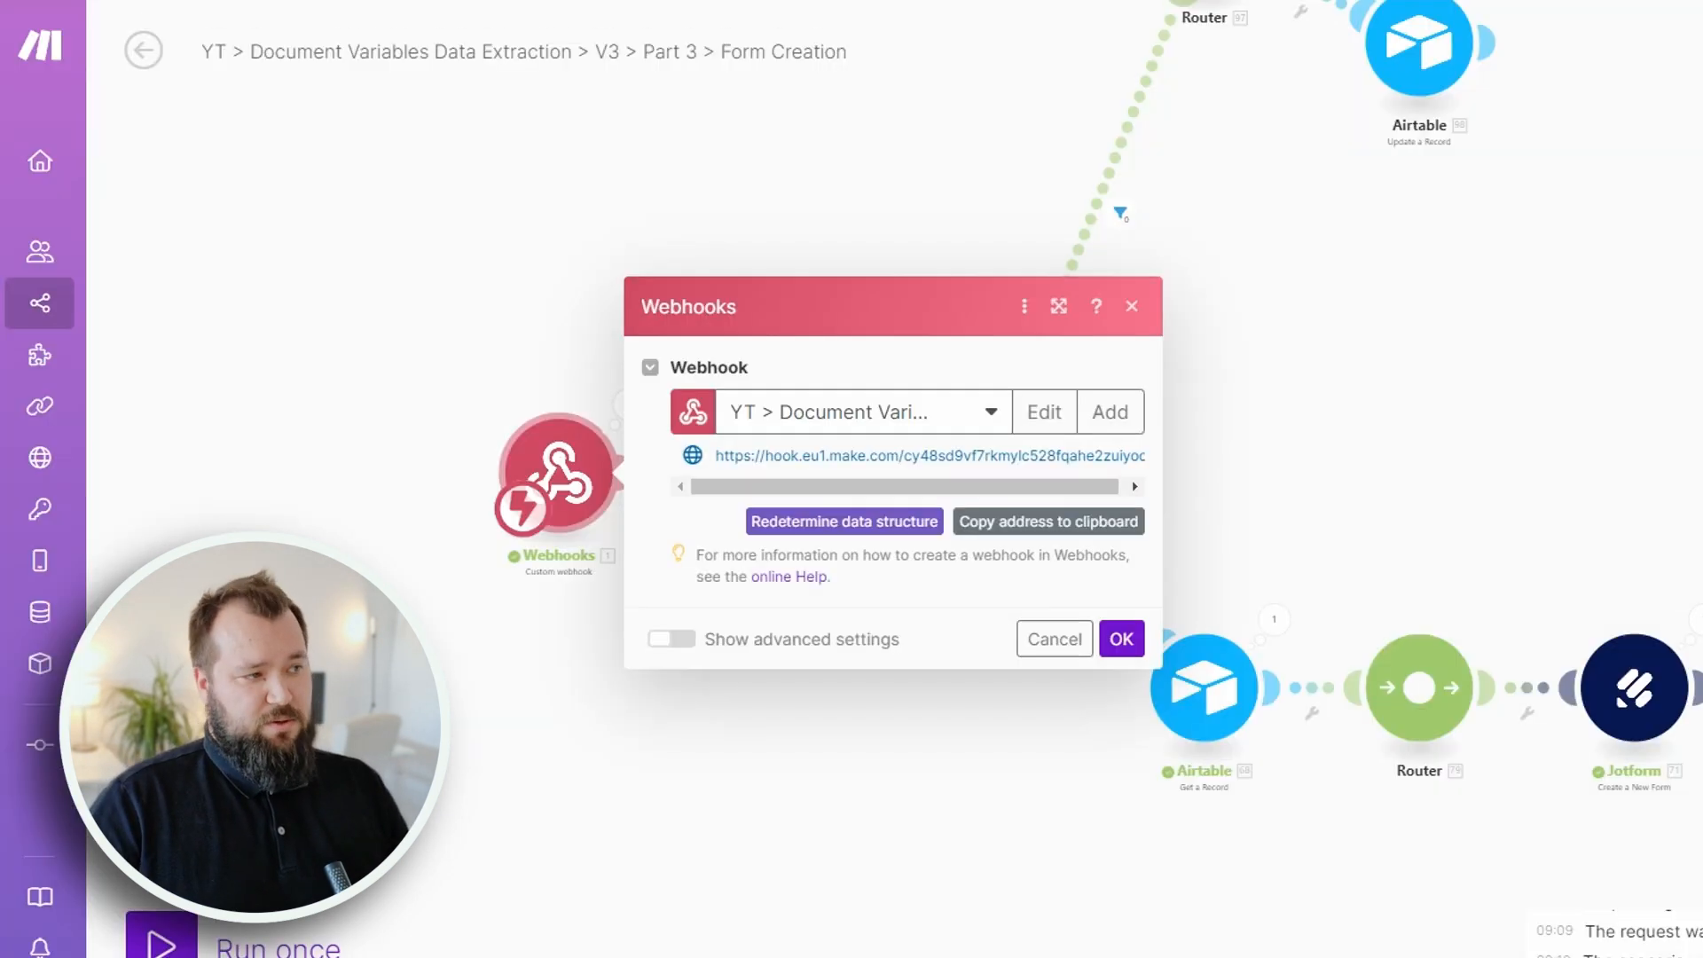
{"action": "left_click", "coordinate": [898, 796]}
Examine the first Airtable Get a Record module's connection, base, table and Record ID mapping, and close its settings.
{"action": "left_click", "coordinate": [772, 474]}
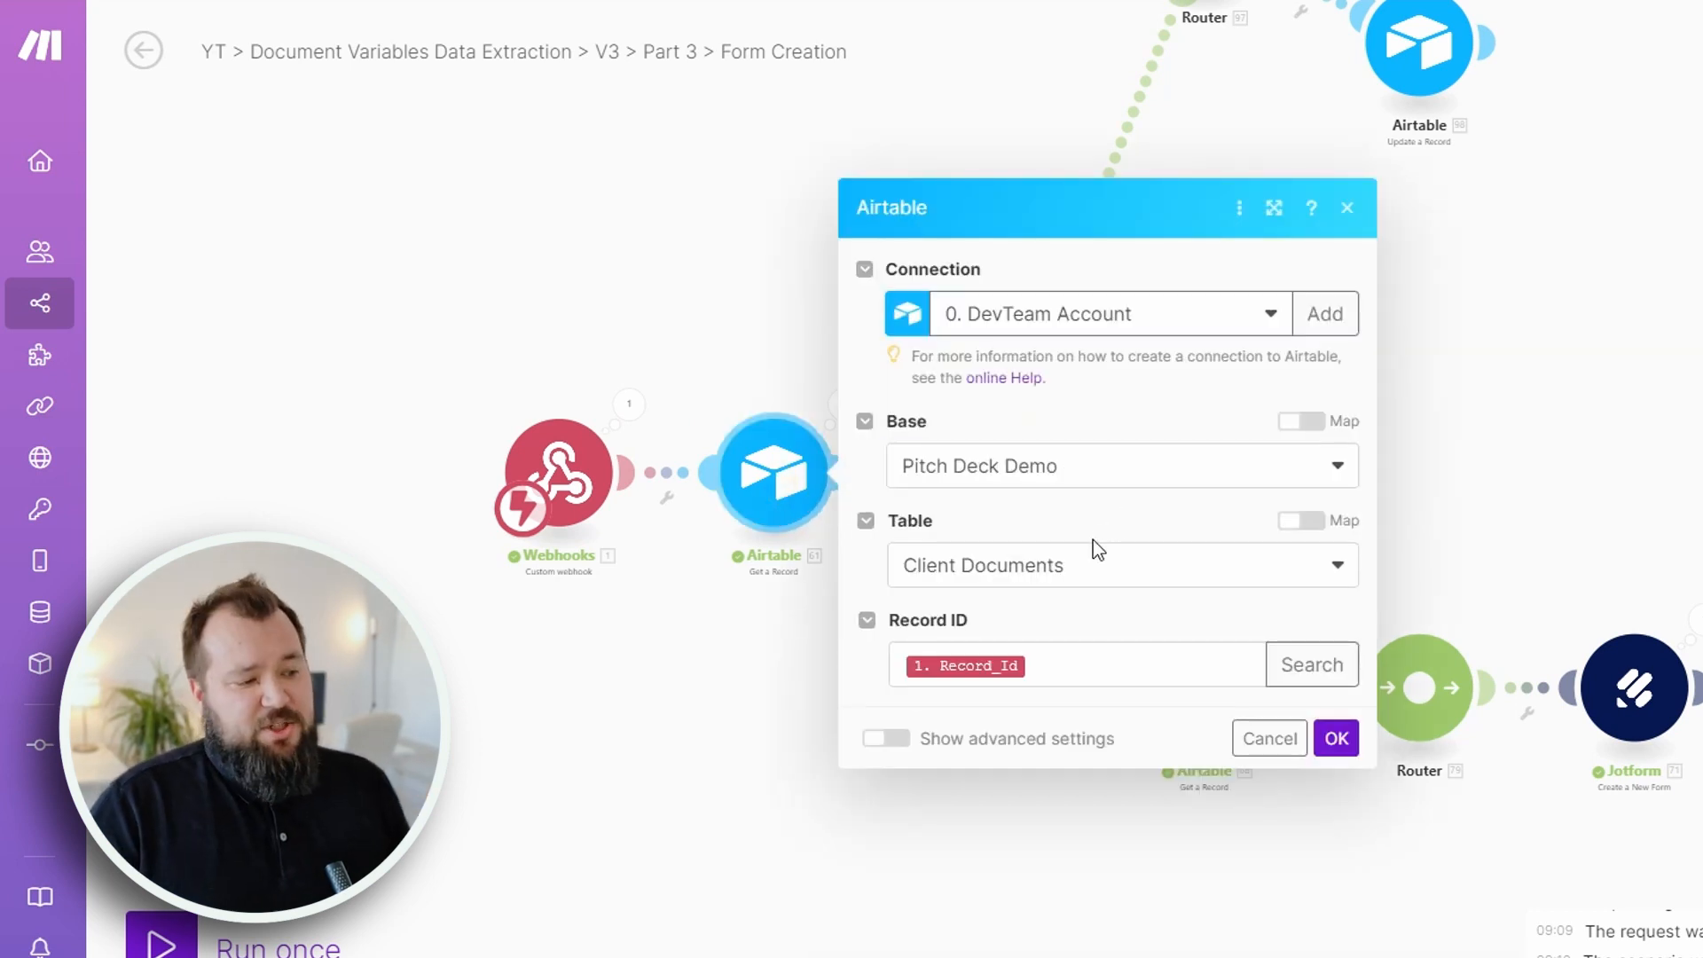
{"action": "left_click", "coordinate": [758, 638]}
{"action": "scroll", "coordinate": [759, 636], "scroll_direction": "down", "scroll_amount": 3}
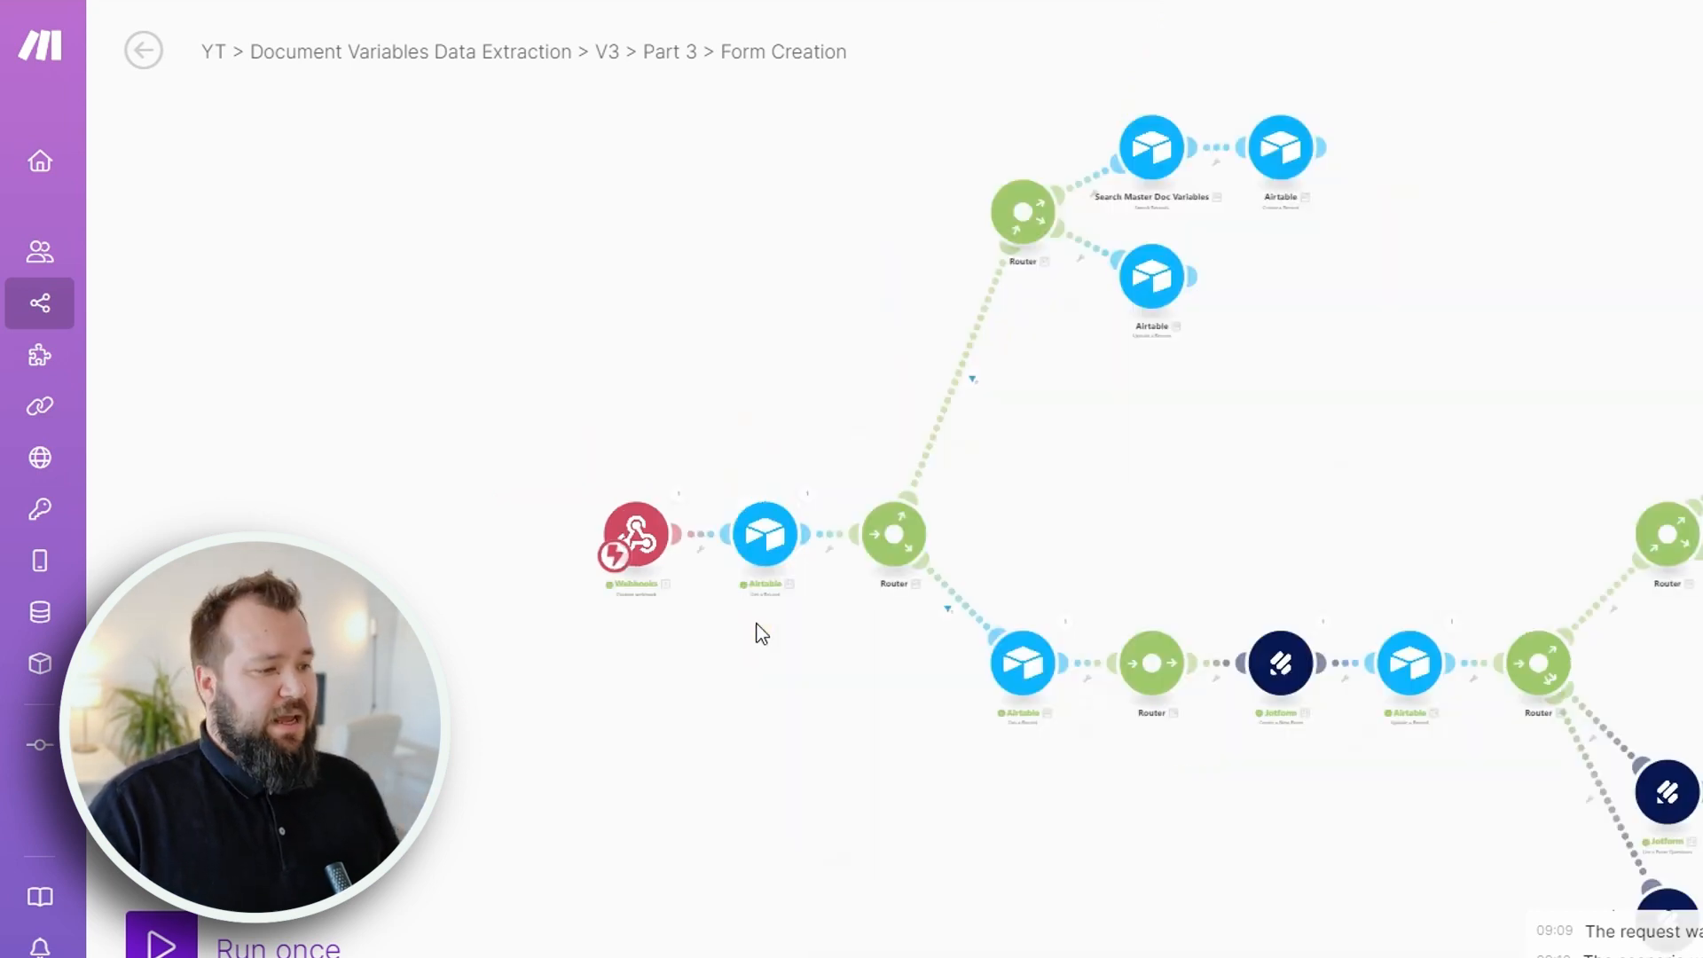
{"action": "scroll", "coordinate": [794, 587], "scroll_direction": "up", "scroll_amount": 3}
{"action": "left_click", "coordinate": [759, 497]}
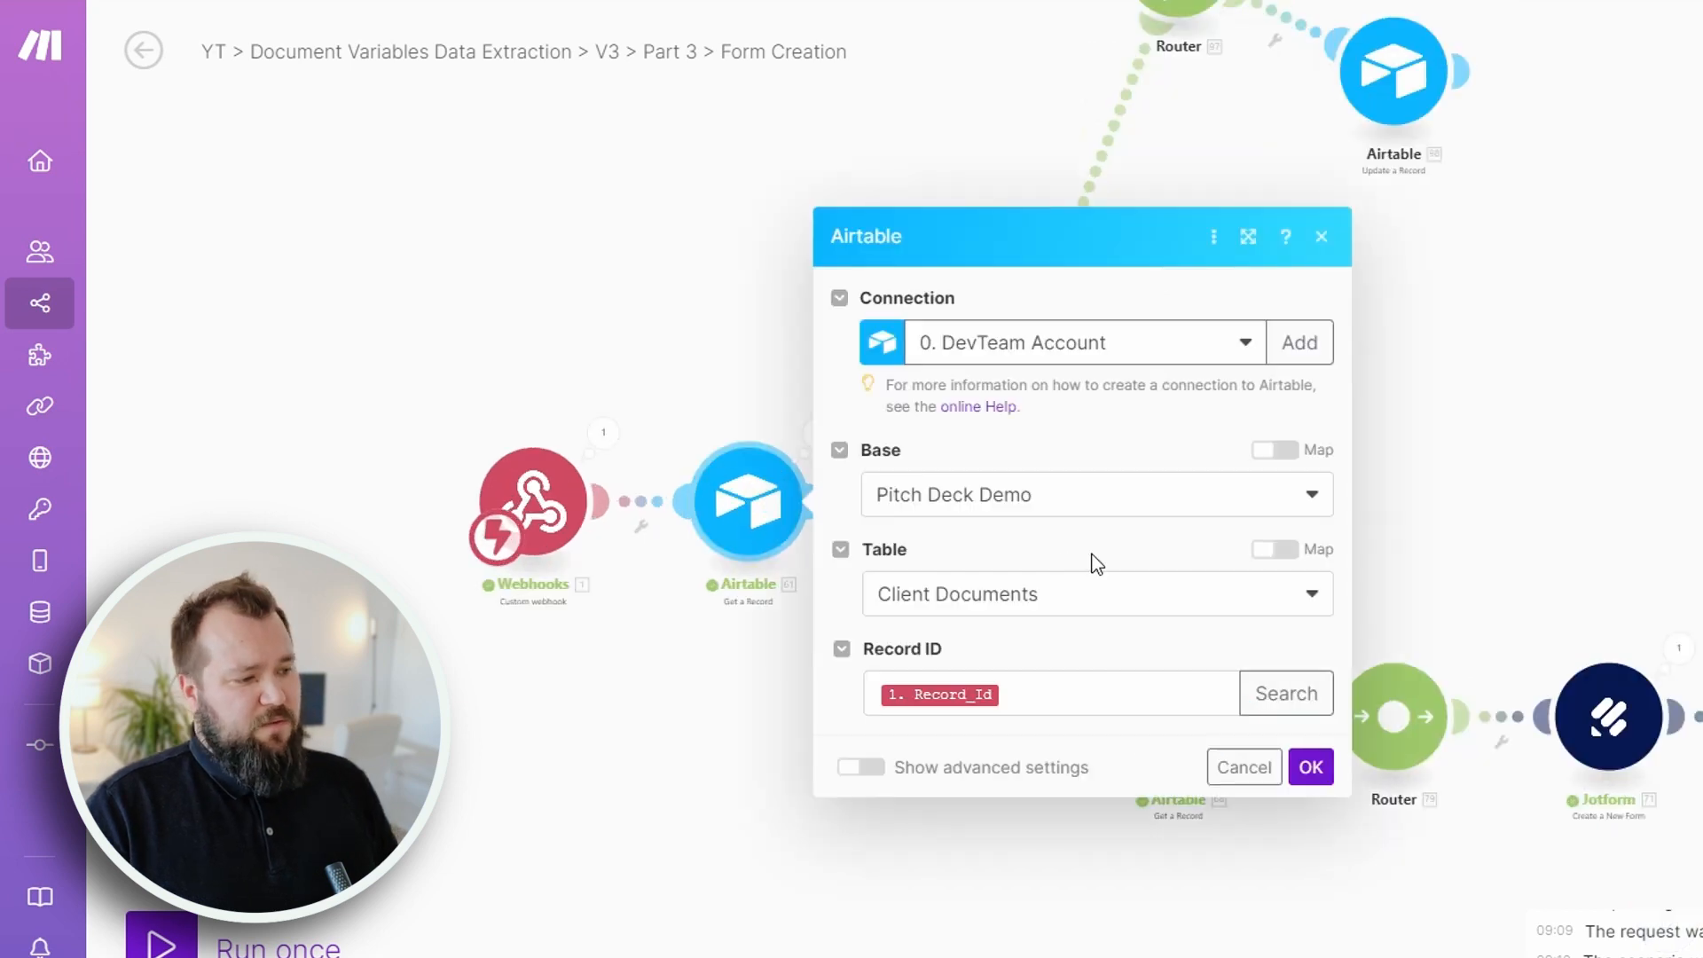
{"action": "scroll", "coordinate": [758, 619], "scroll_direction": "up", "scroll_amount": 2}
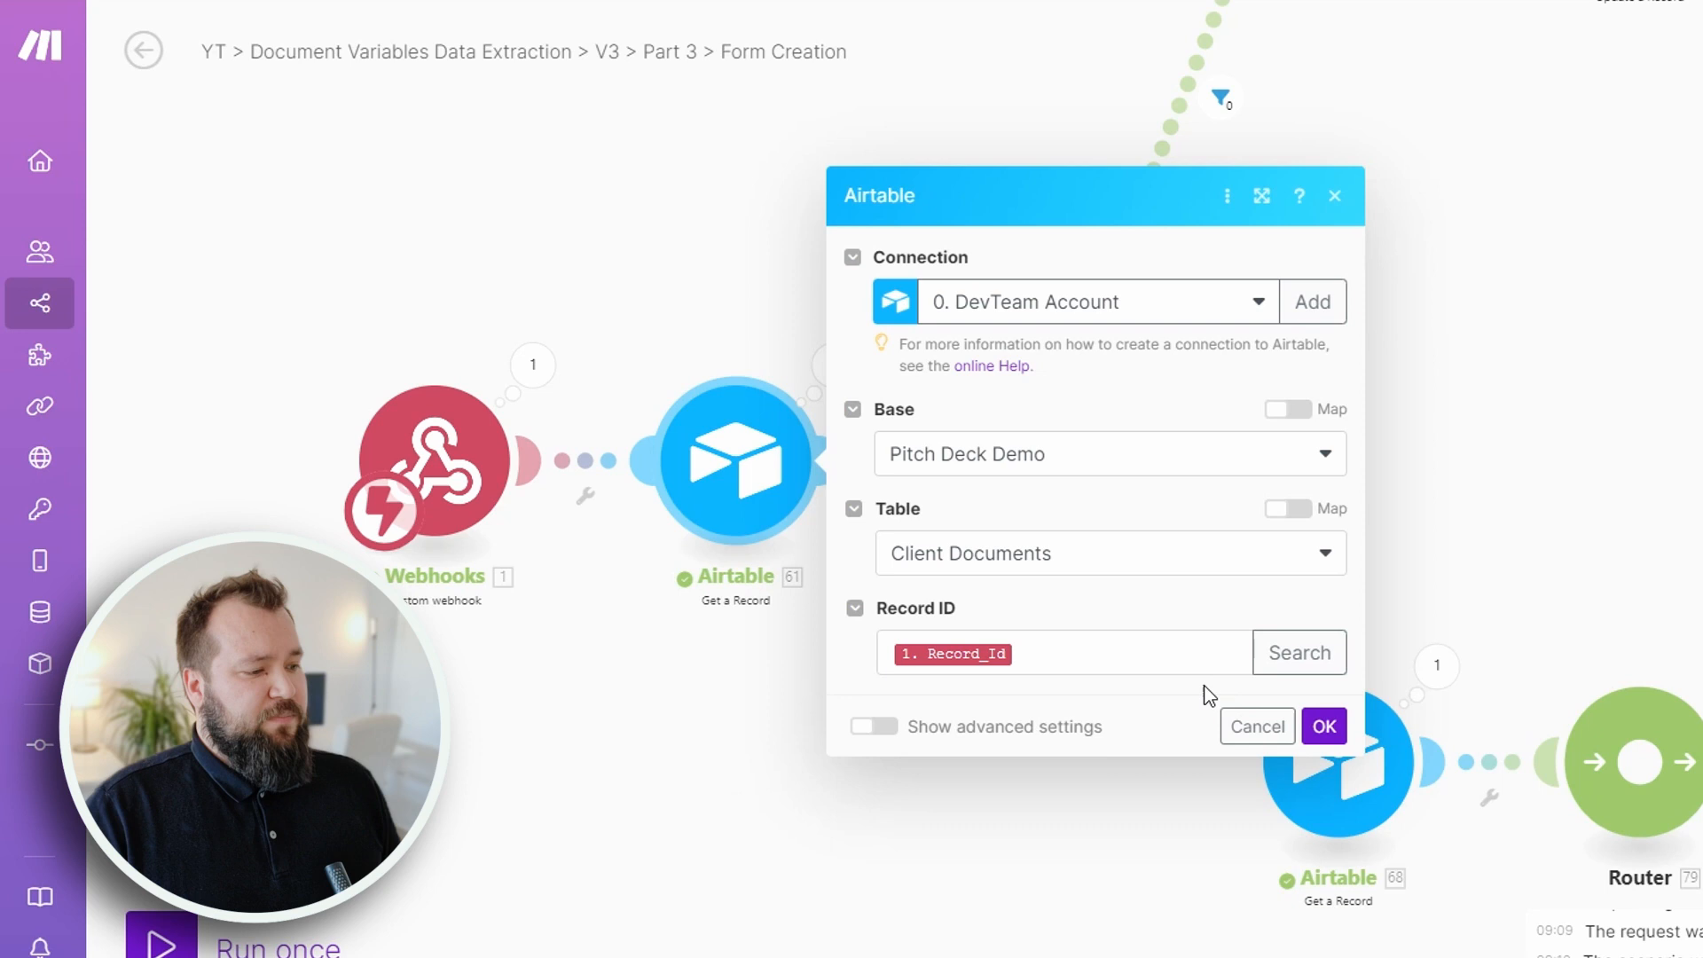
{"action": "left_click", "coordinate": [1076, 657]}
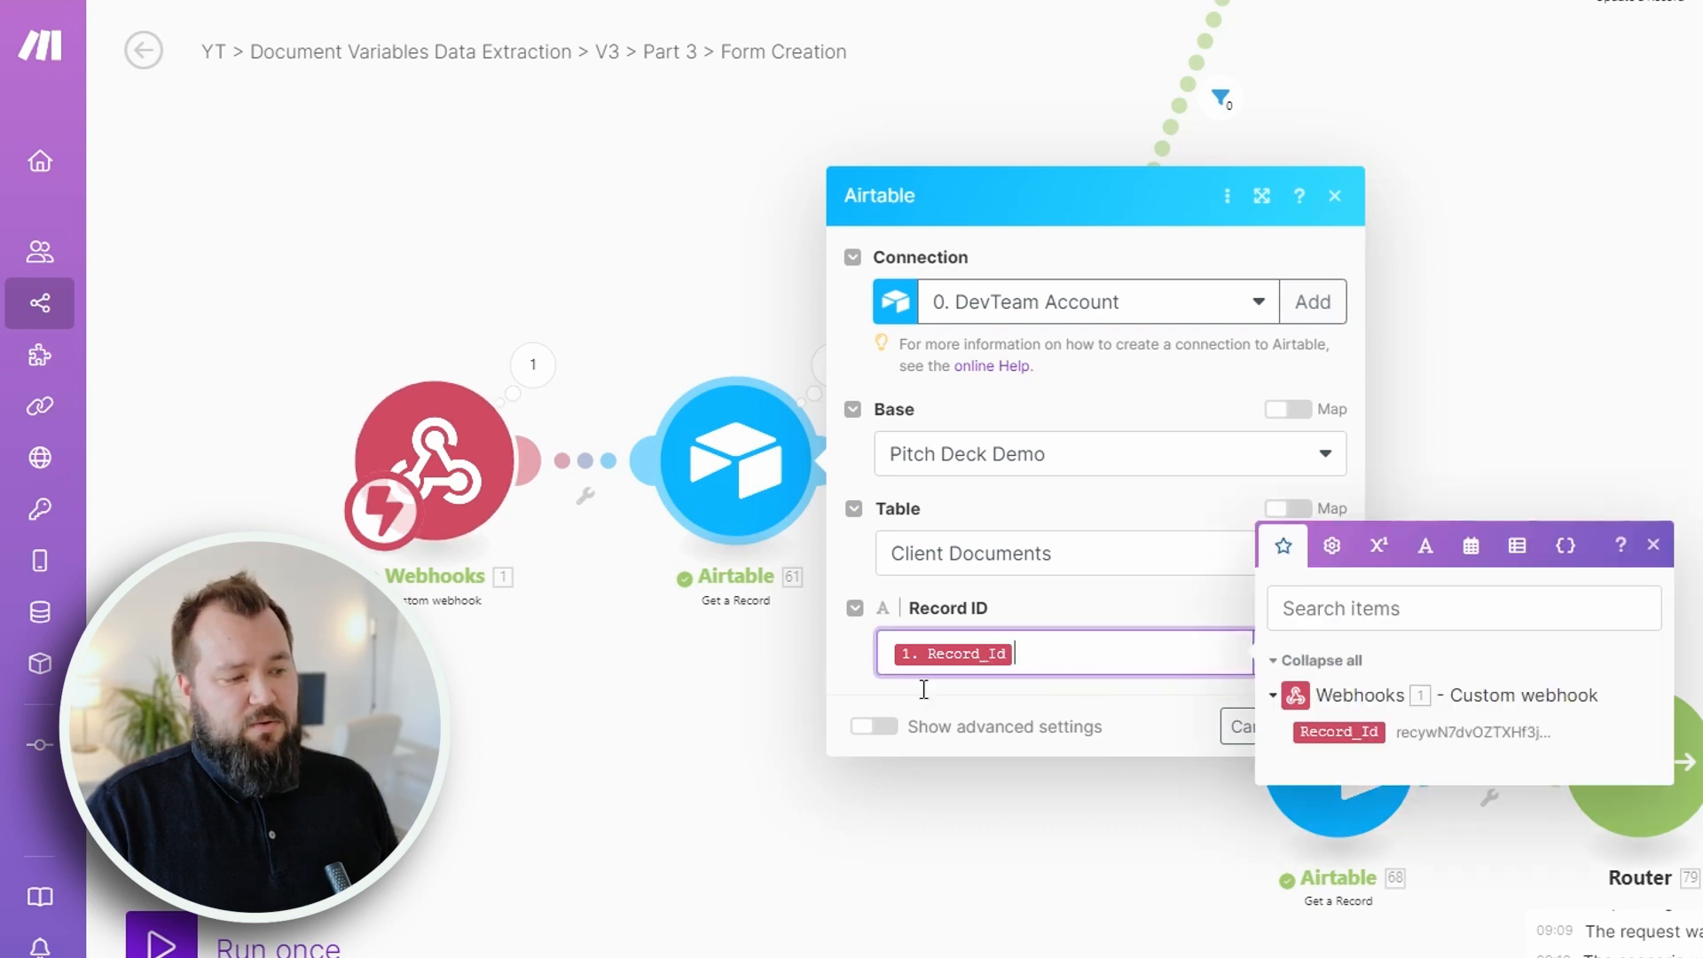
{"action": "left_click", "coordinate": [525, 672]}
{"action": "scroll", "coordinate": [1315, 349], "scroll_direction": "down", "scroll_amount": 5}
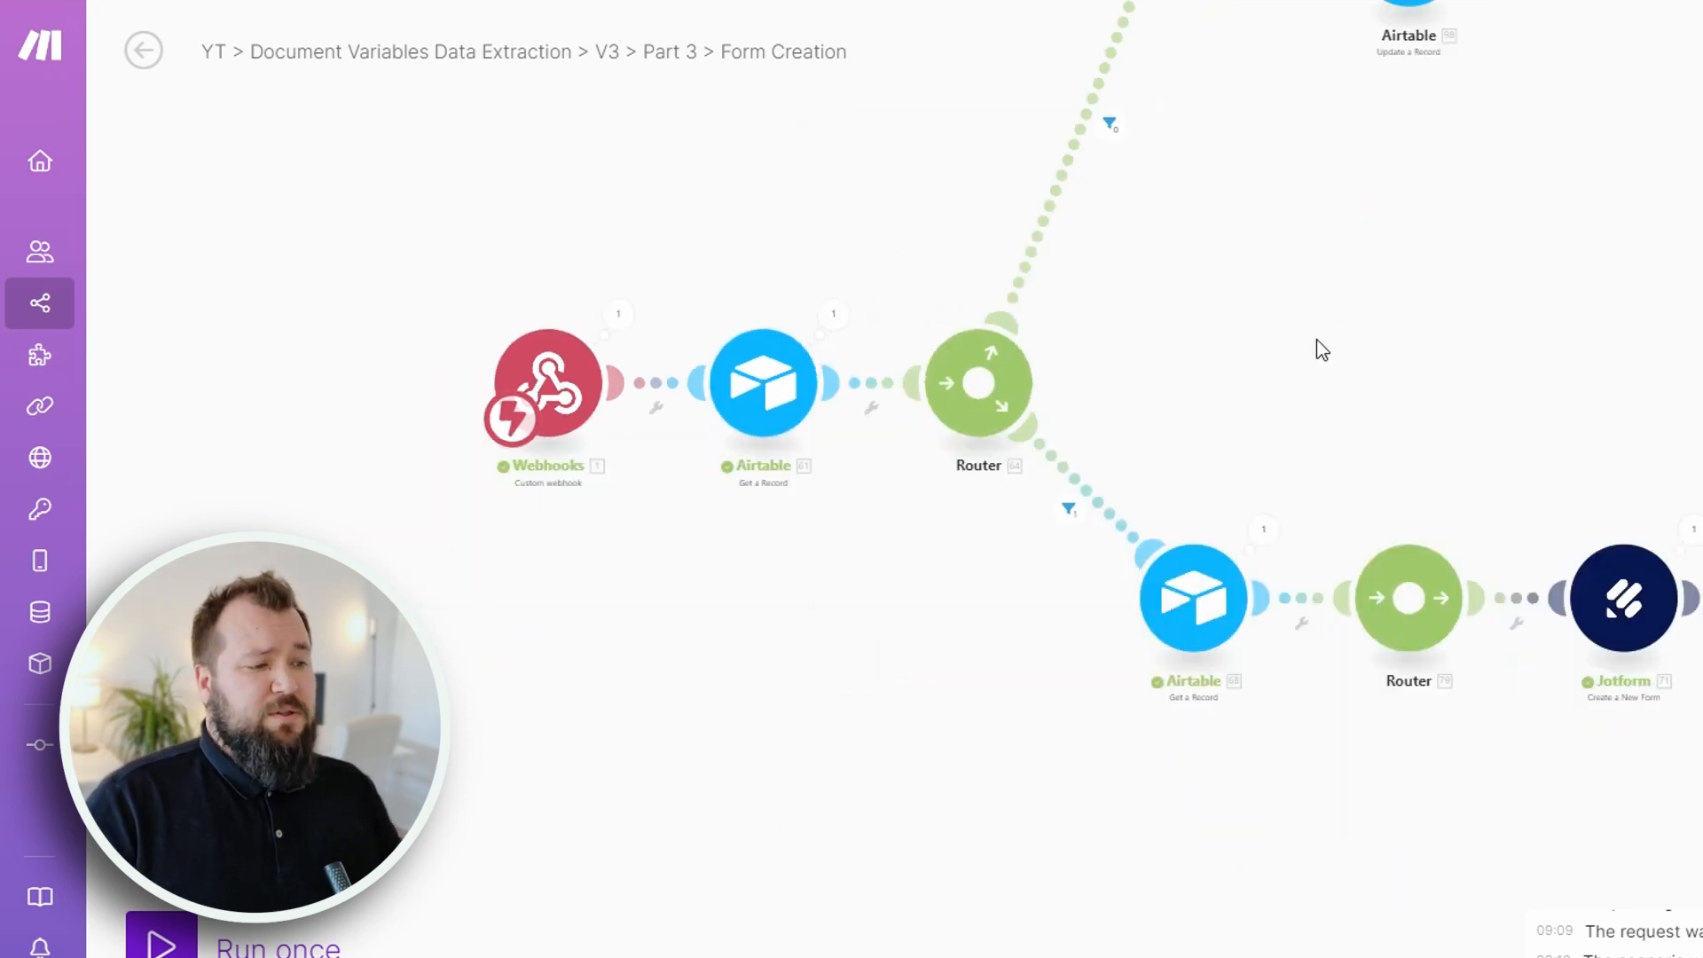
{"action": "scroll", "coordinate": [1170, 452], "scroll_direction": "up", "scroll_amount": 2}
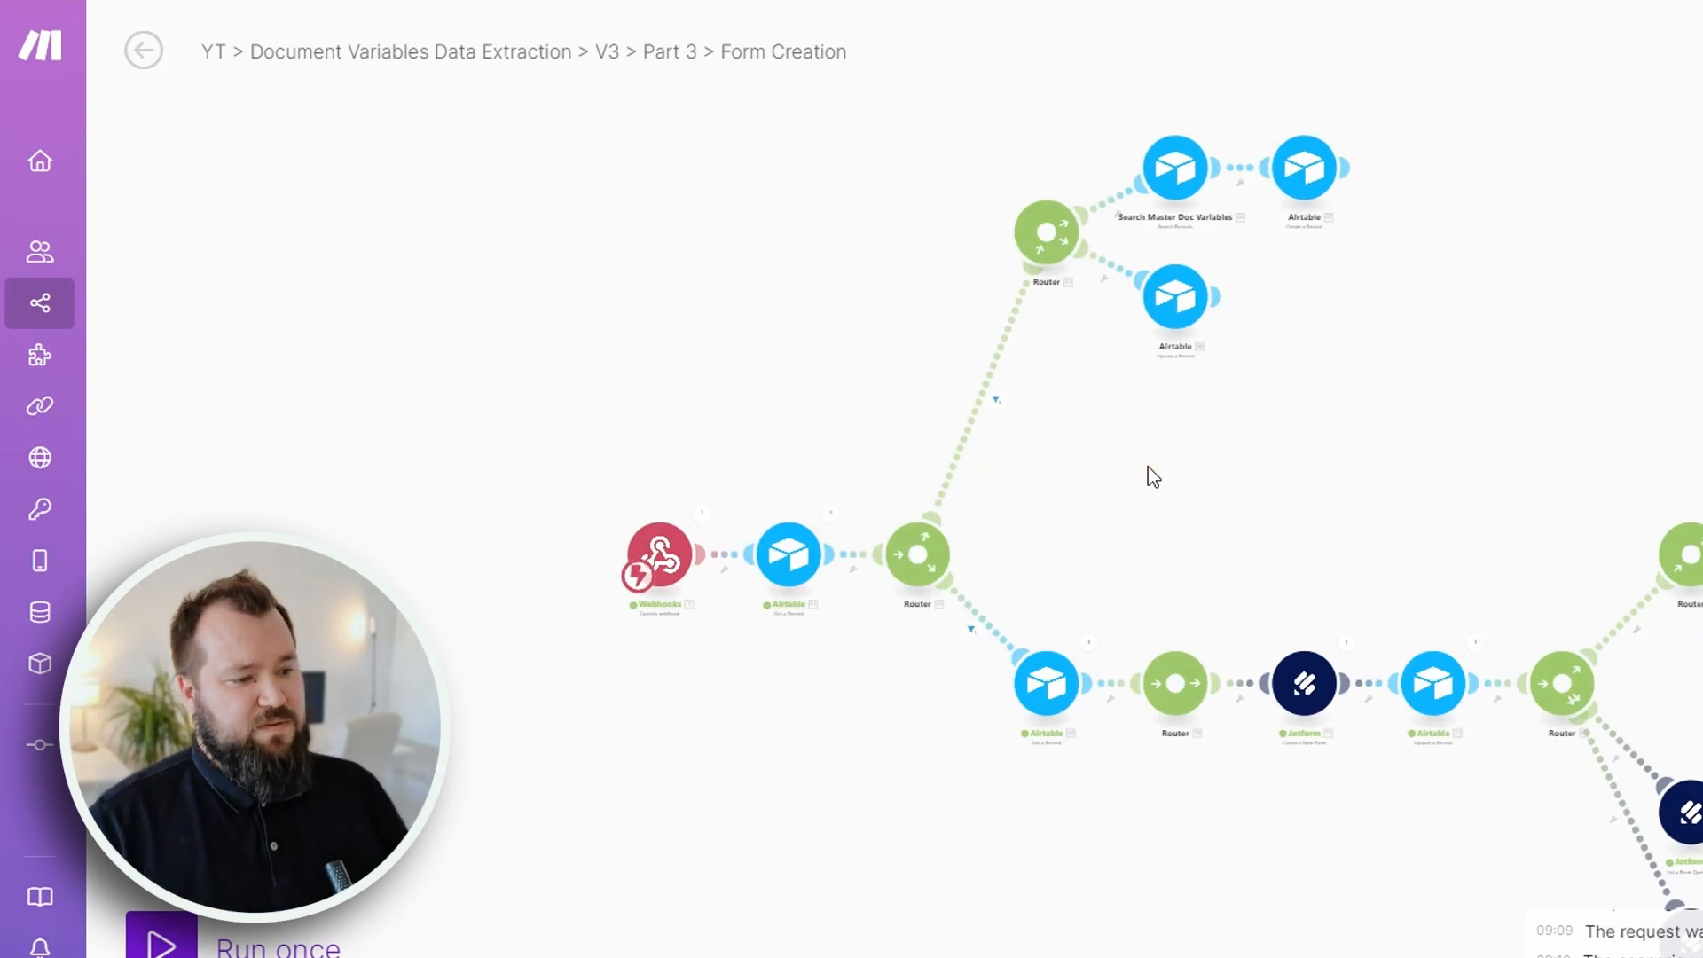
Capture the scenario canvas, outline the upper router branch with its Airtable modules using a red rectangle, and undo the outline.
{"action": "key", "text": "Print"}
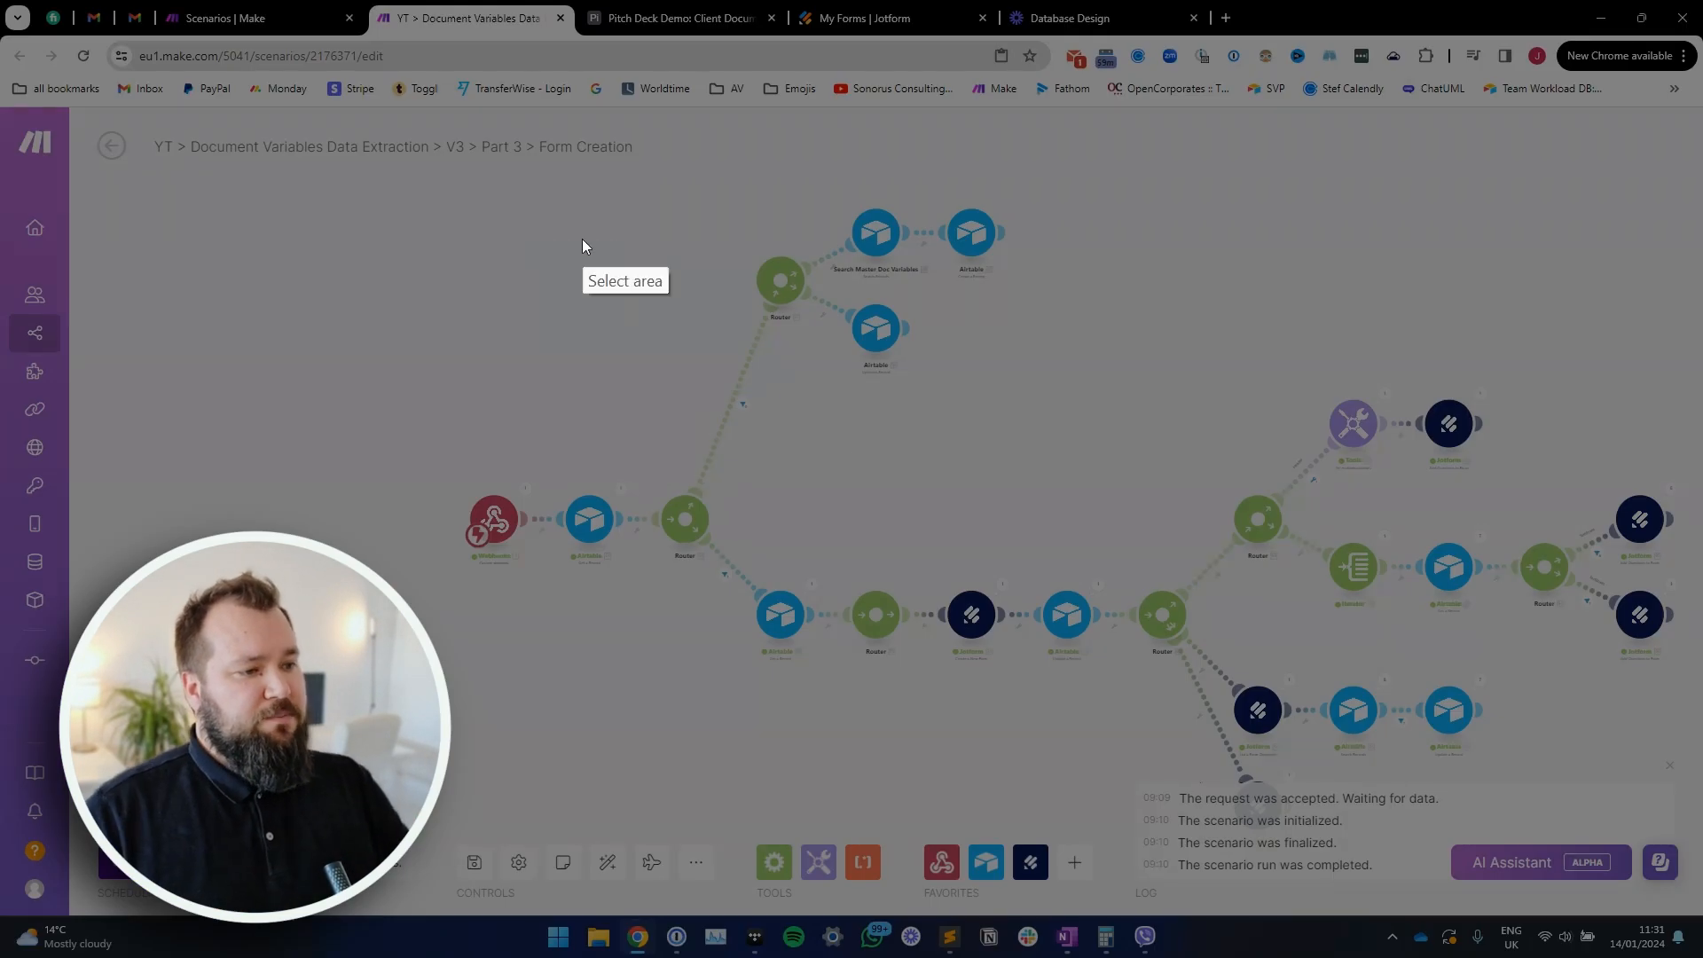
{"action": "left_click_drag", "start_coordinate": [518, 189], "coordinate": [1637, 794]}
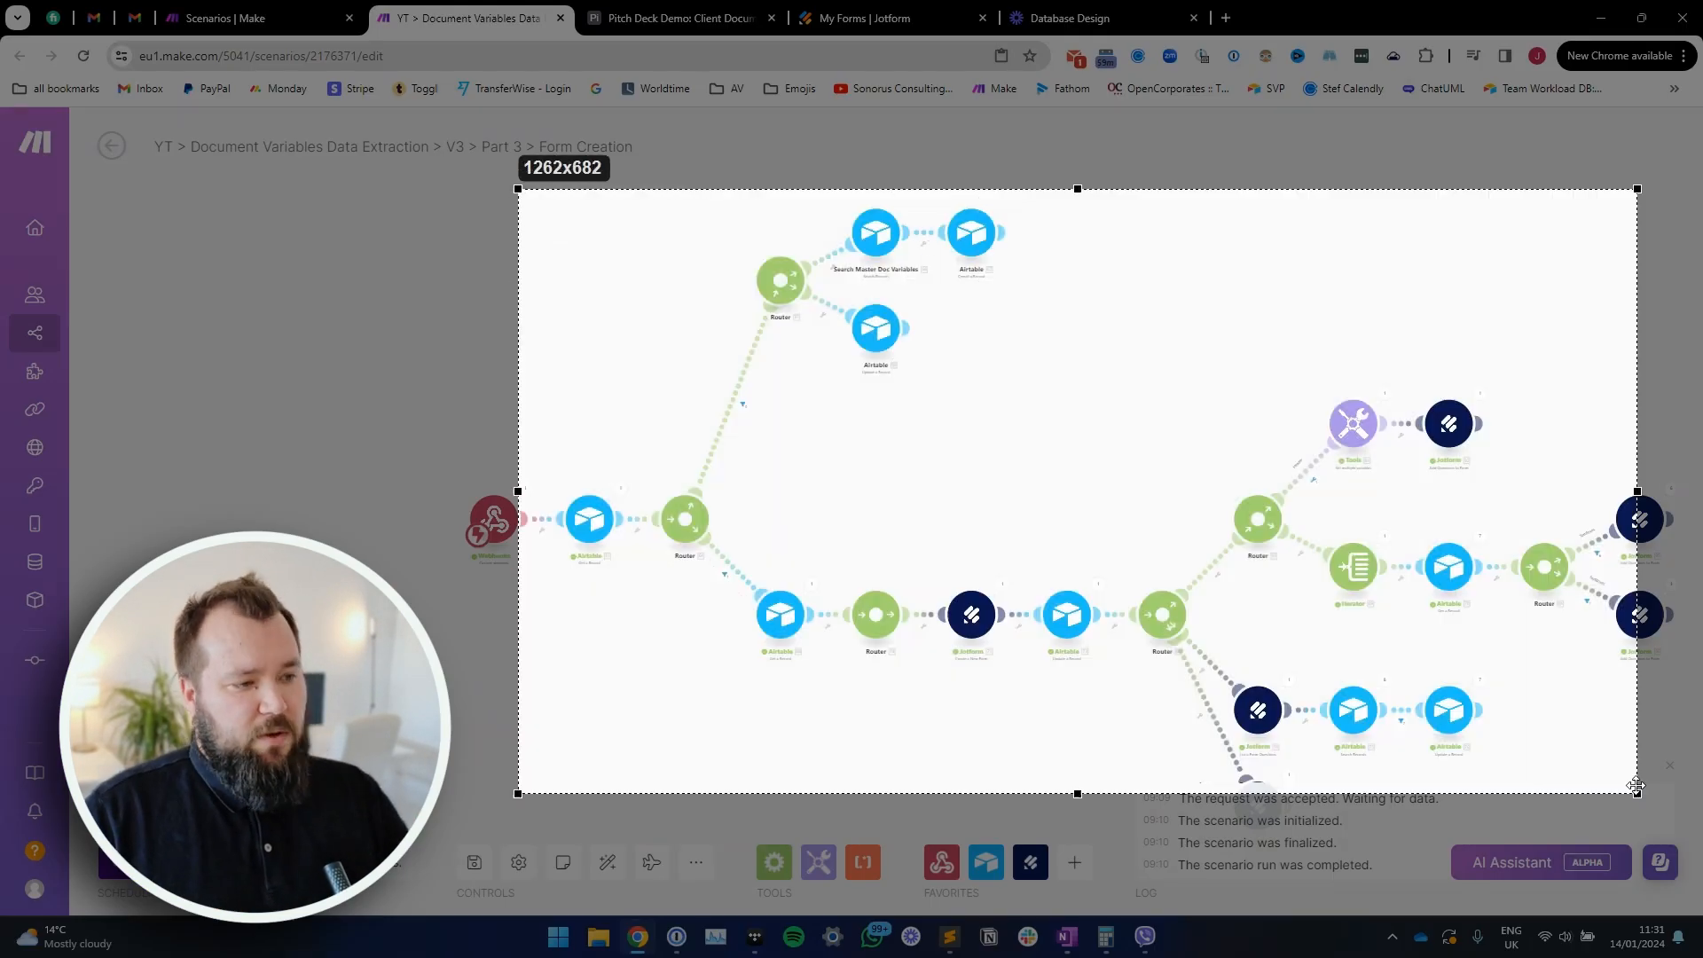
{"action": "left_click_drag", "start_coordinate": [738, 228], "coordinate": [1042, 365]}
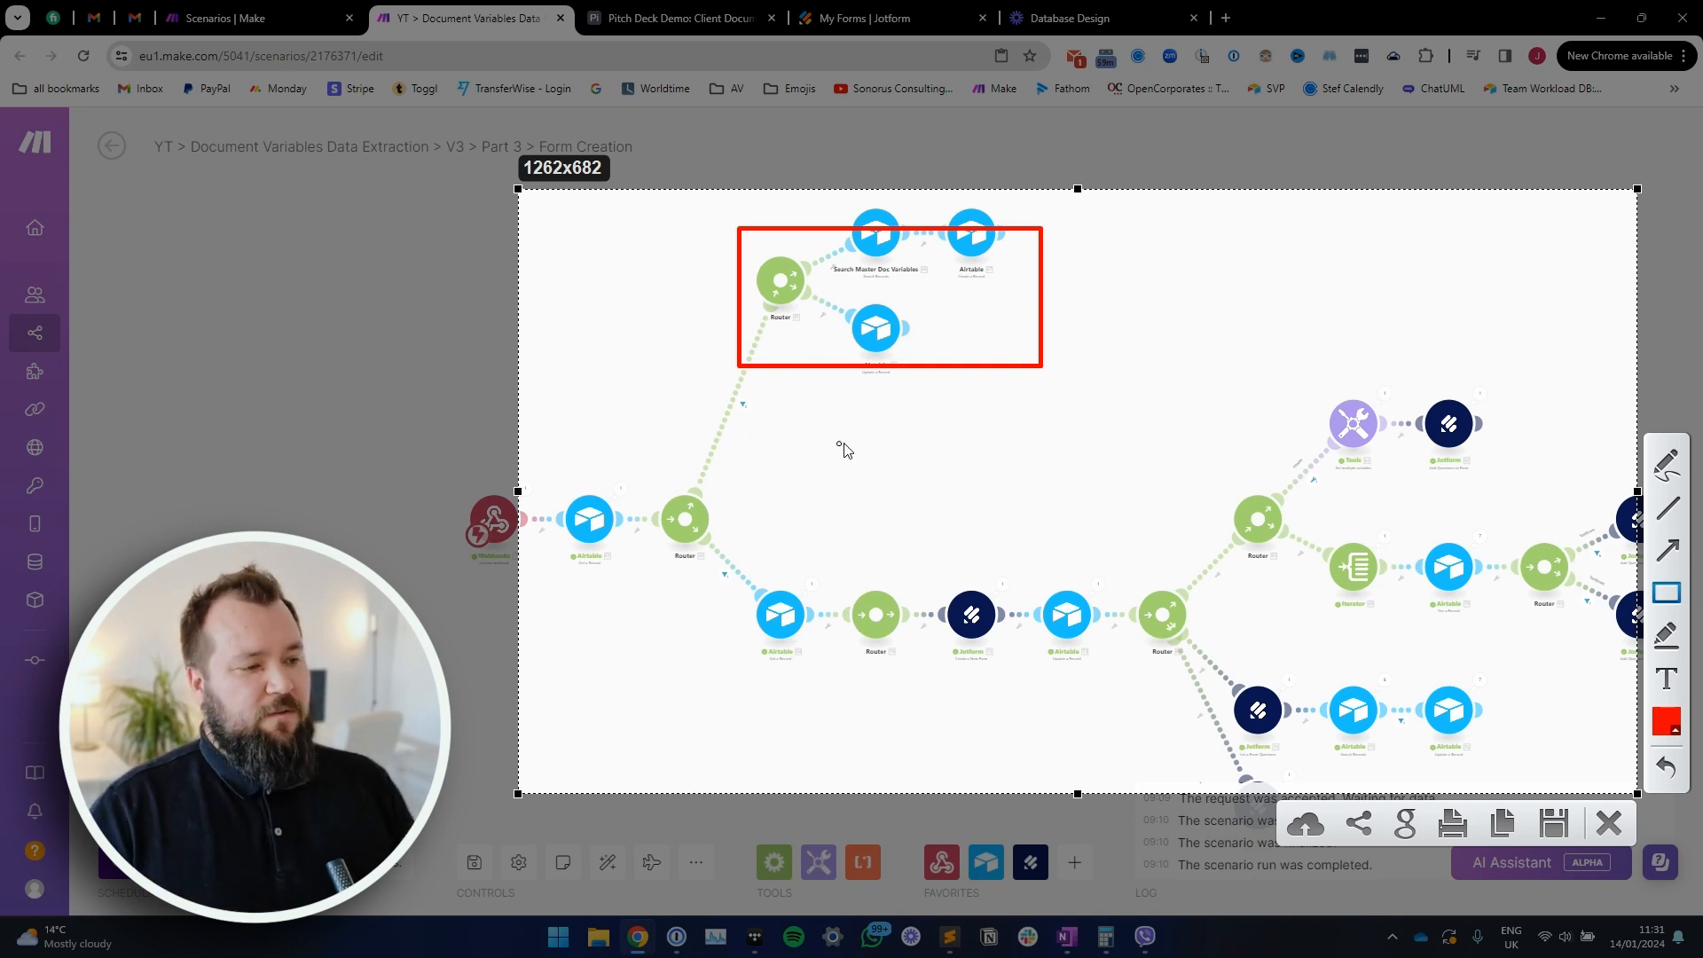
{"action": "key", "text": "ctrl+z"}
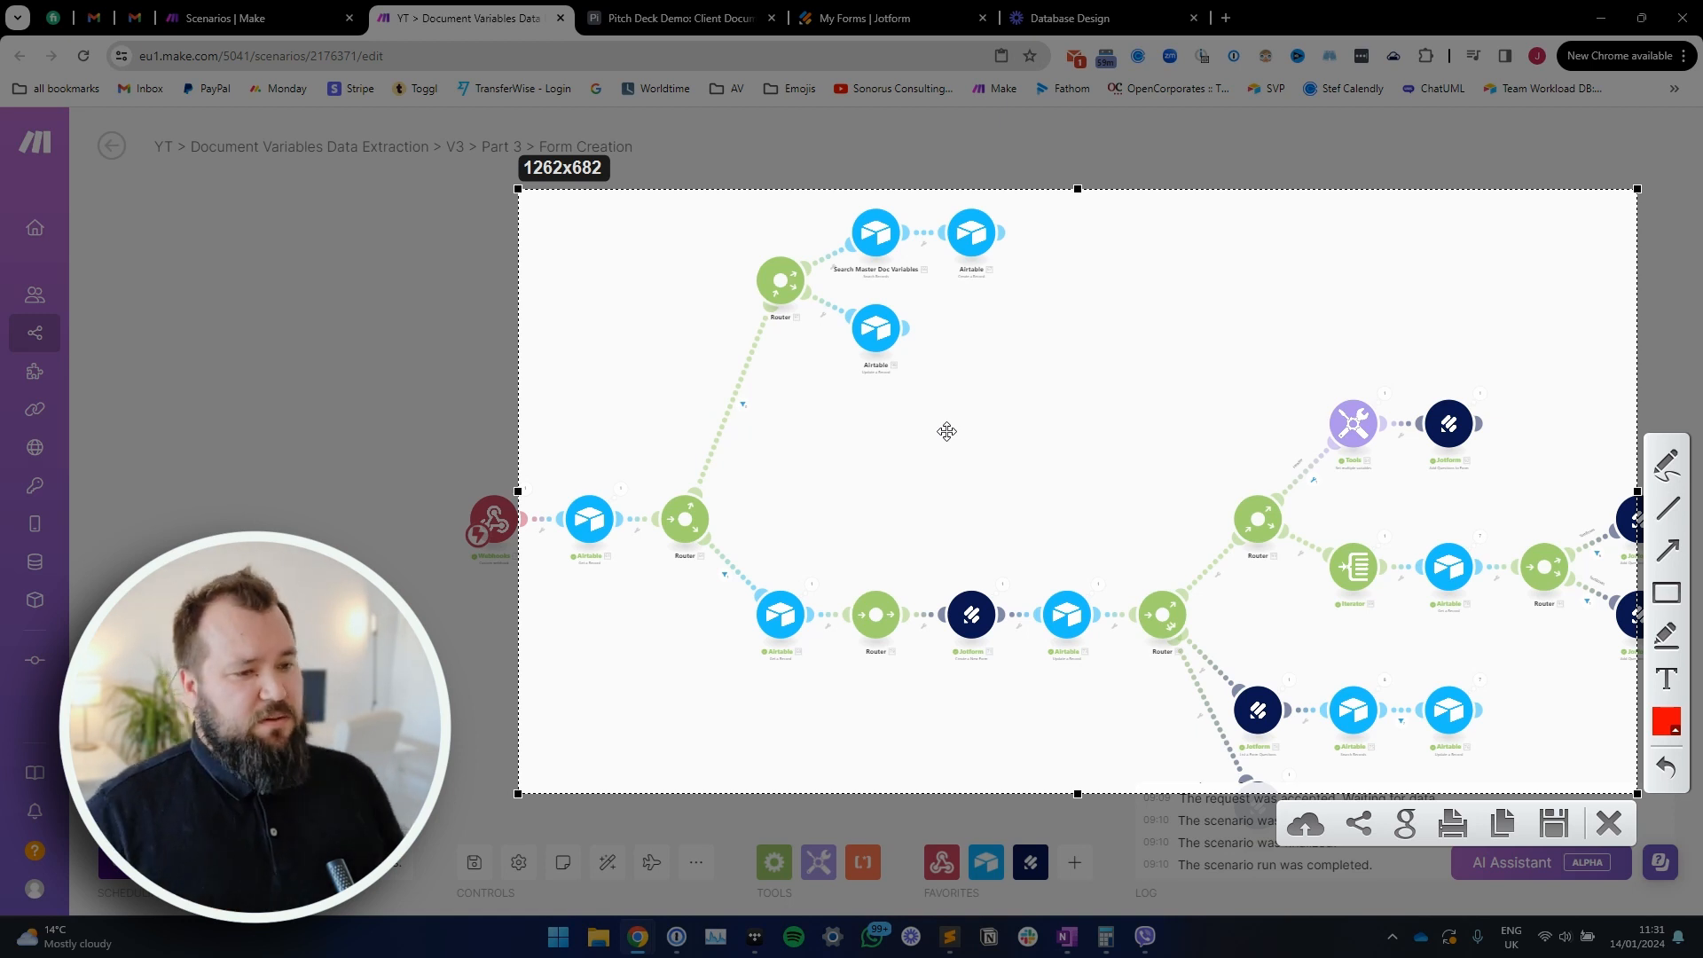
Outline the lower form-creation branch with a red rectangle on the capture and discard the capture.
{"action": "left_click", "coordinate": [1666, 592]}
{"action": "left_click_drag", "start_coordinate": [741, 419], "coordinate": [1634, 770]}
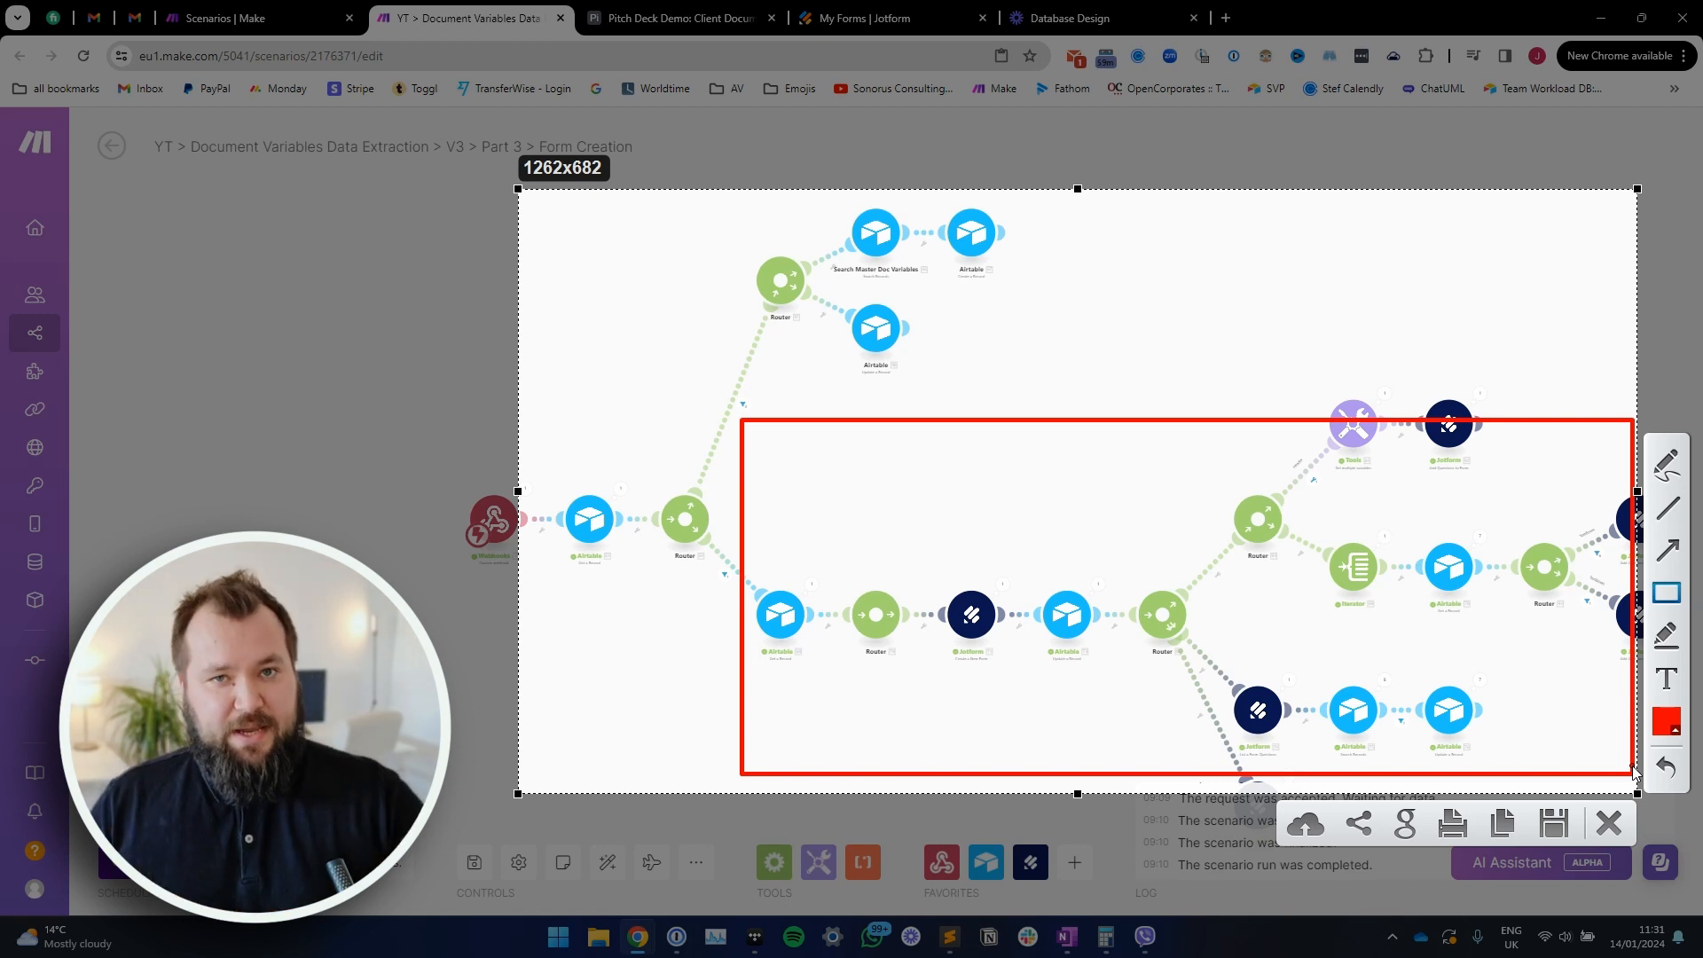
{"action": "key", "text": "Escape"}
{"action": "key", "text": "Escape"}
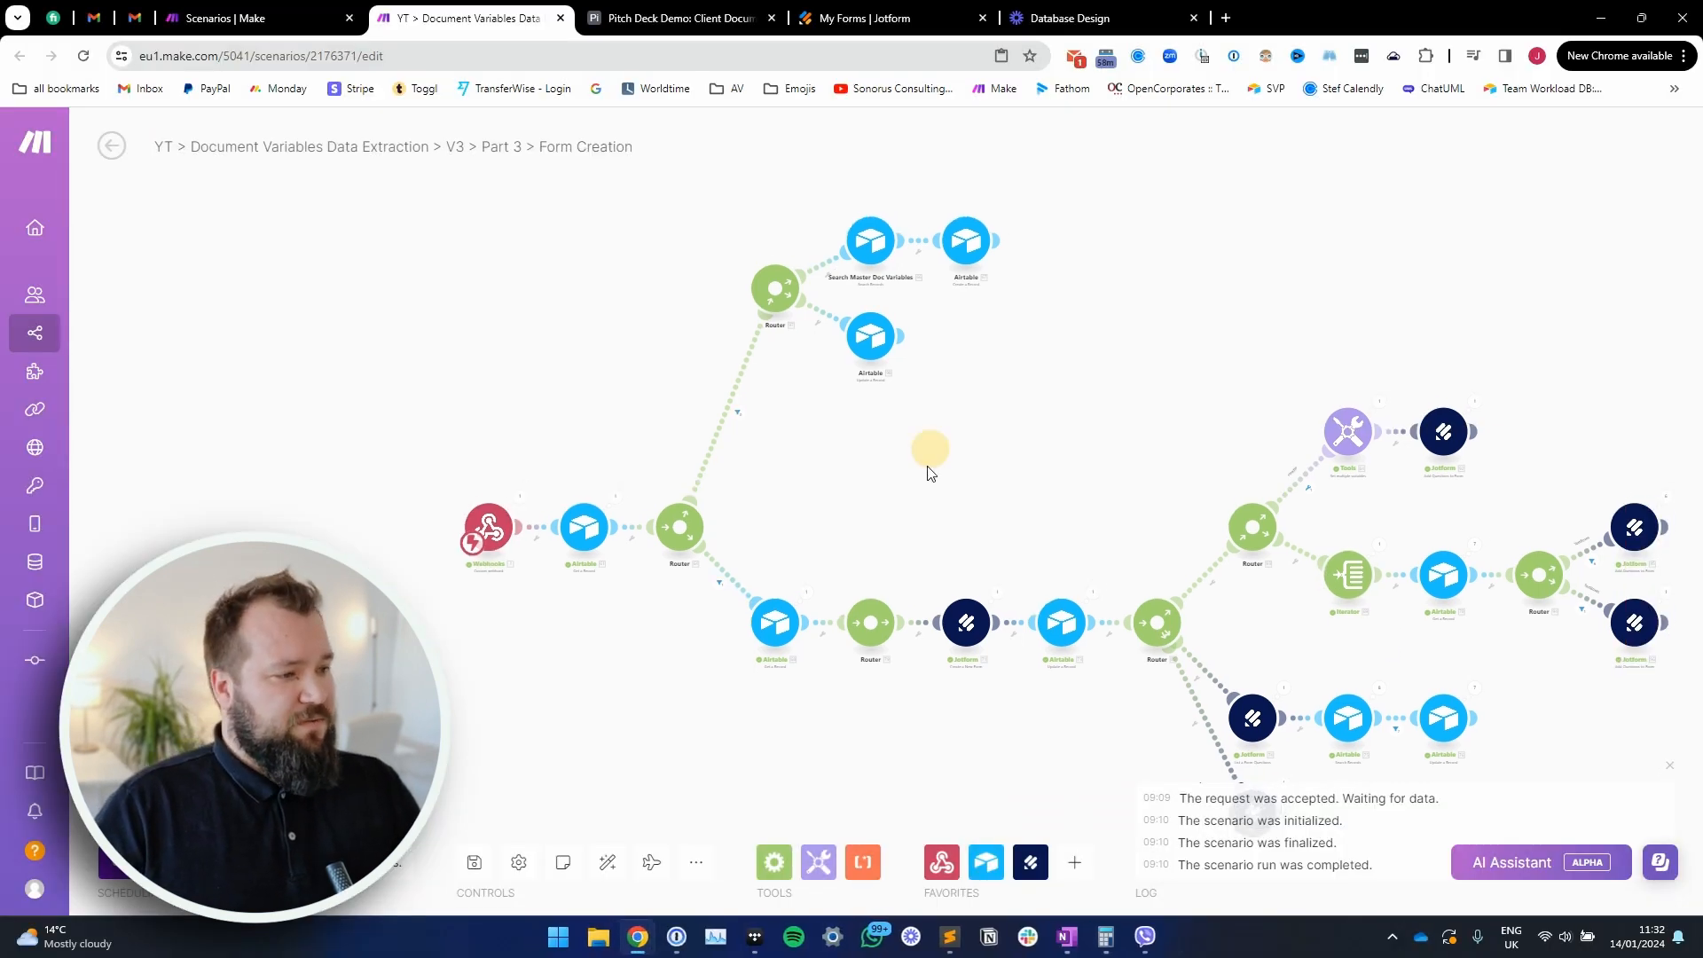
Inspect the filter on the route to the upper router, covering its Related Client Variables and Document Type conditions.
{"action": "left_click_drag", "start_coordinate": [931, 455], "coordinate": [897, 494]}
{"action": "scroll", "coordinate": [913, 567], "scroll_direction": "up", "scroll_amount": 3}
{"action": "left_click_drag", "start_coordinate": [847, 571], "coordinate": [852, 640]}
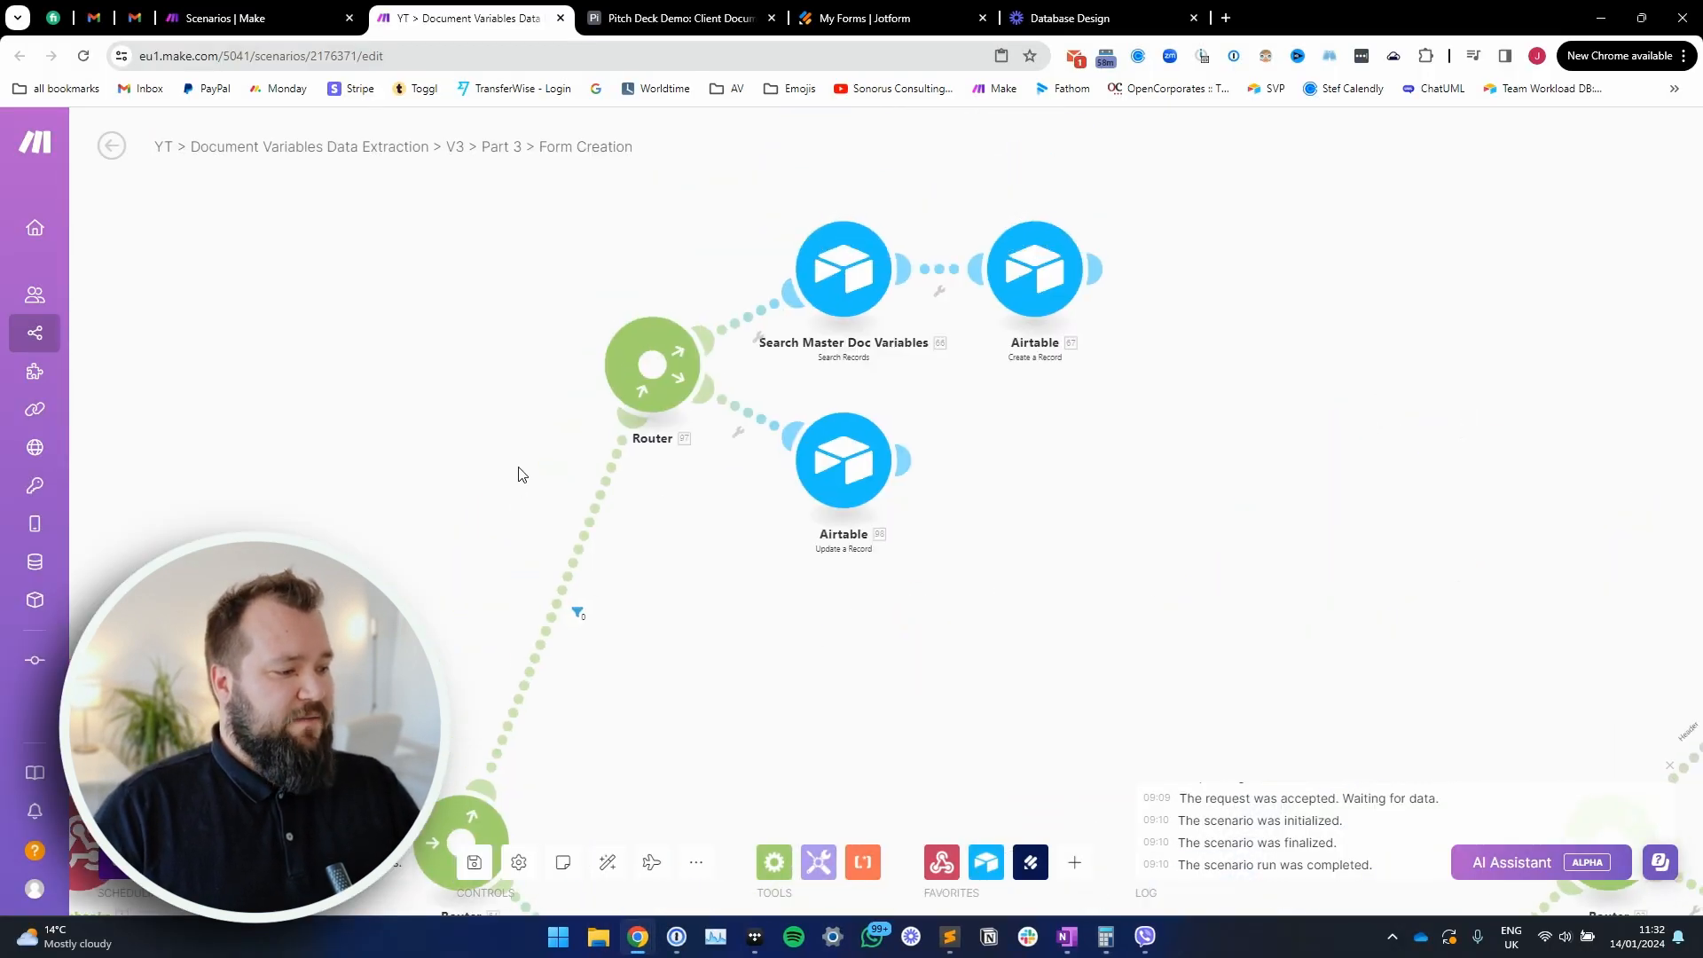
{"action": "left_click_drag", "start_coordinate": [561, 545], "coordinate": [646, 439]}
{"action": "left_click", "coordinate": [661, 505]}
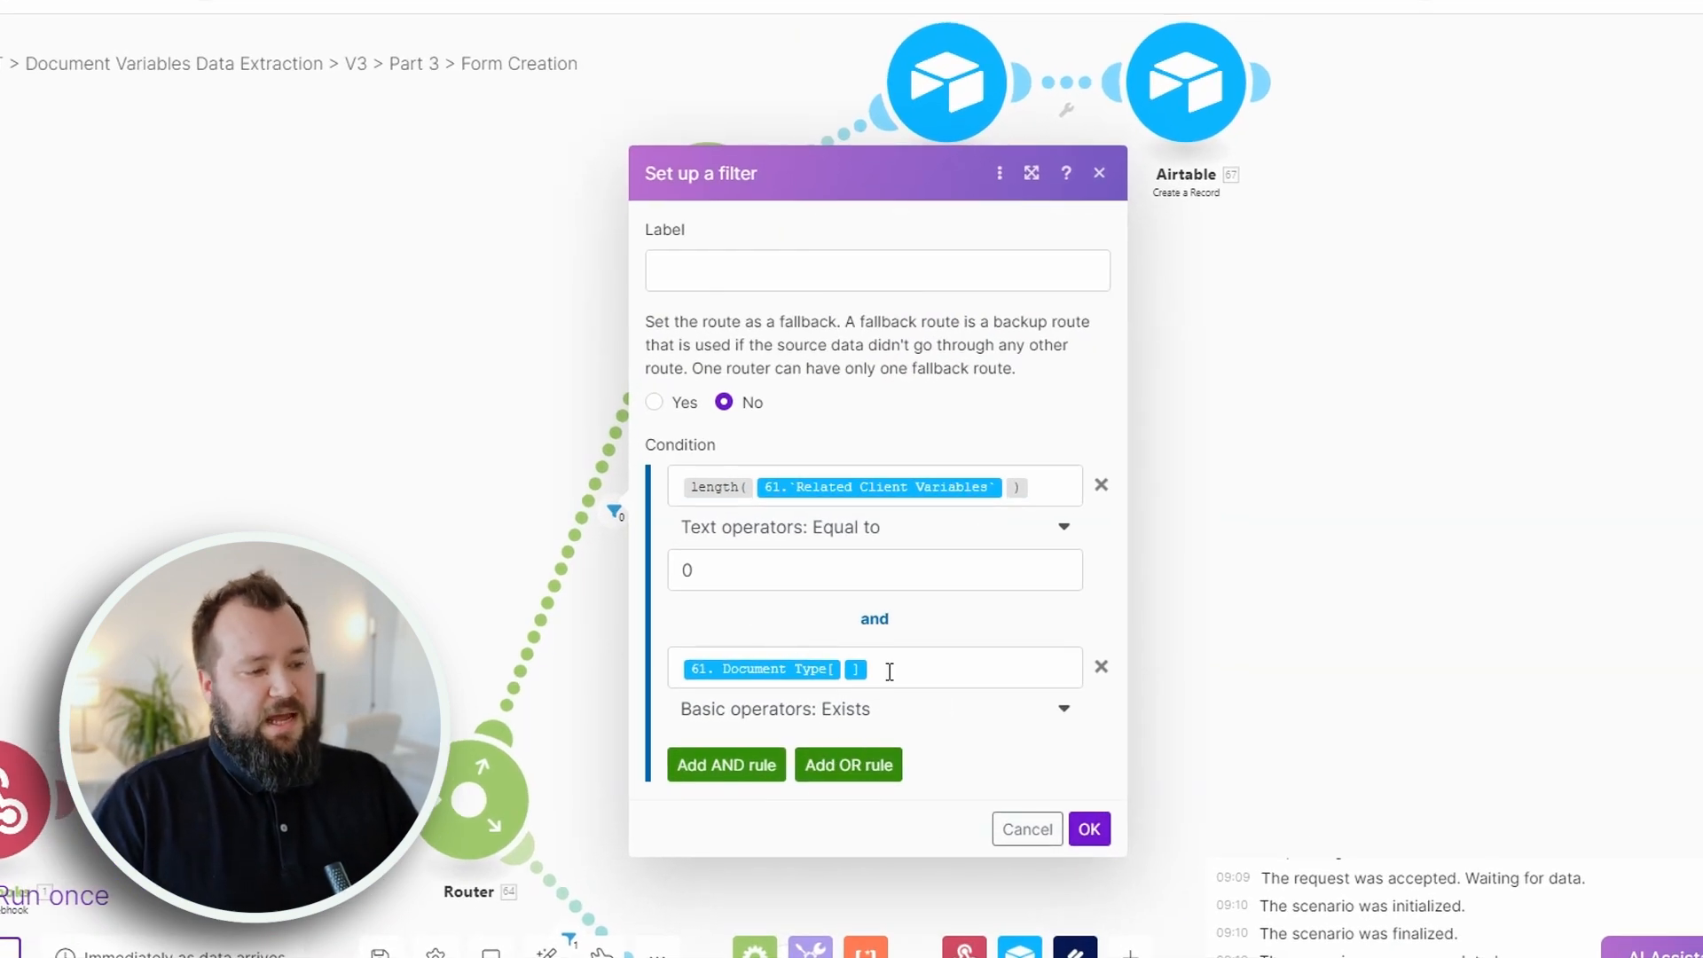
{"action": "left_click", "coordinate": [441, 481]}
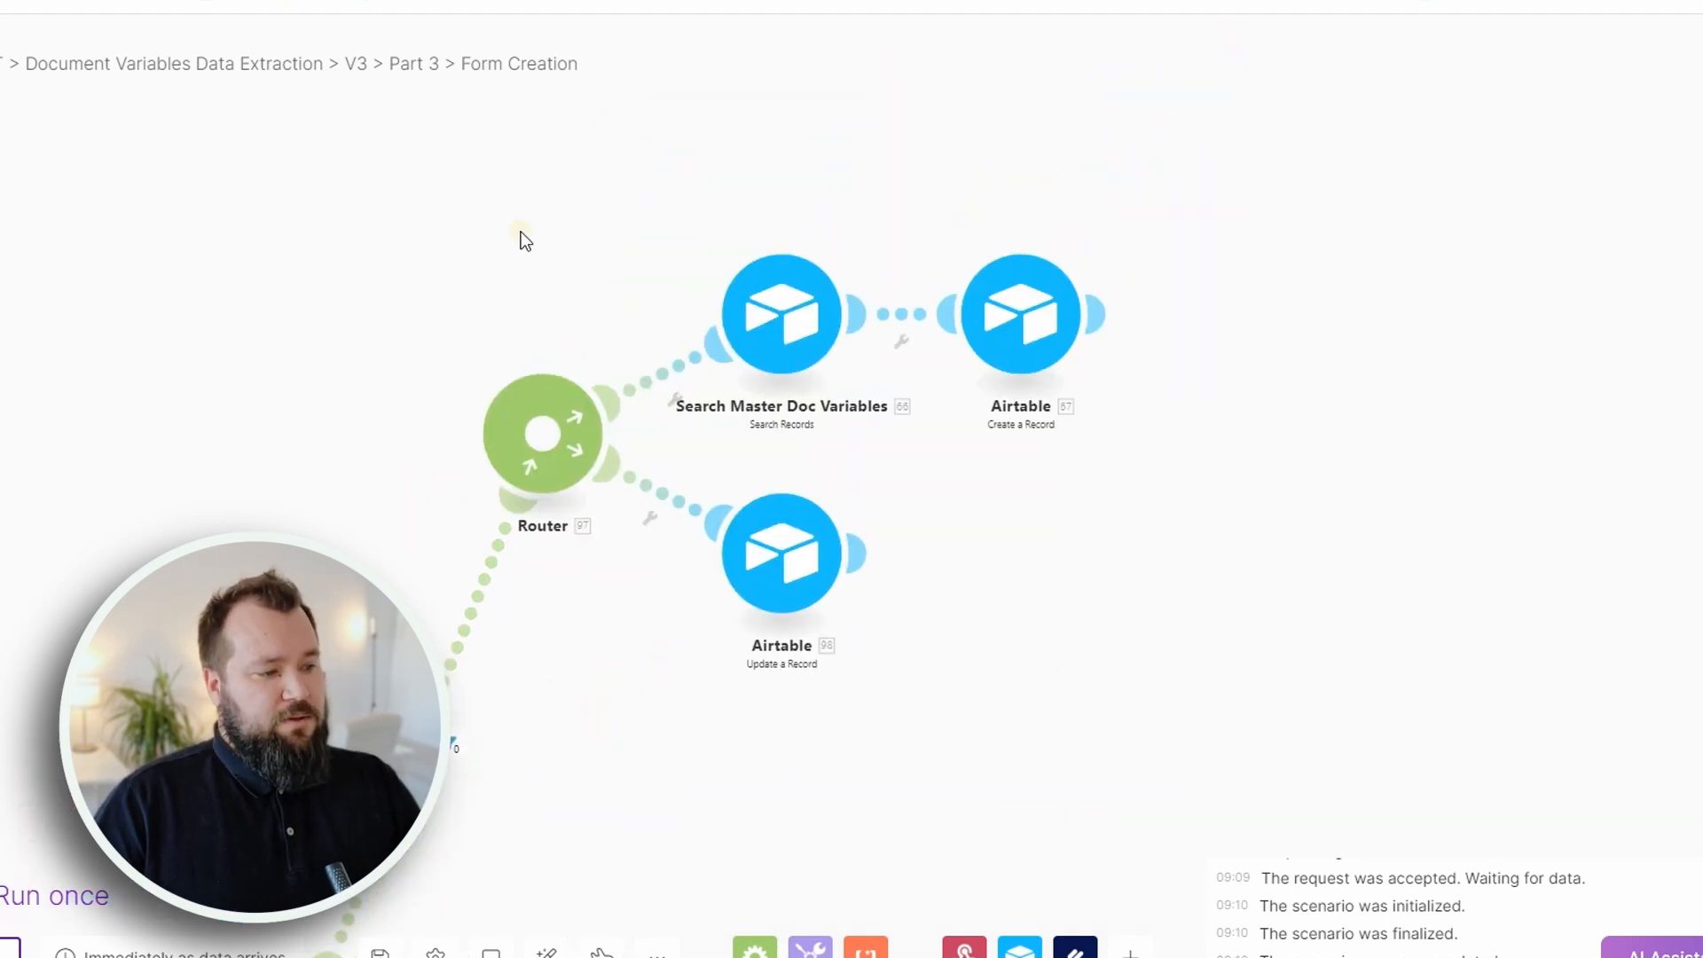
Examine the Search Master Doc Variables module's table, output fields and Doc_Record_Id formula, and close its settings.
{"action": "left_click", "coordinate": [705, 316]}
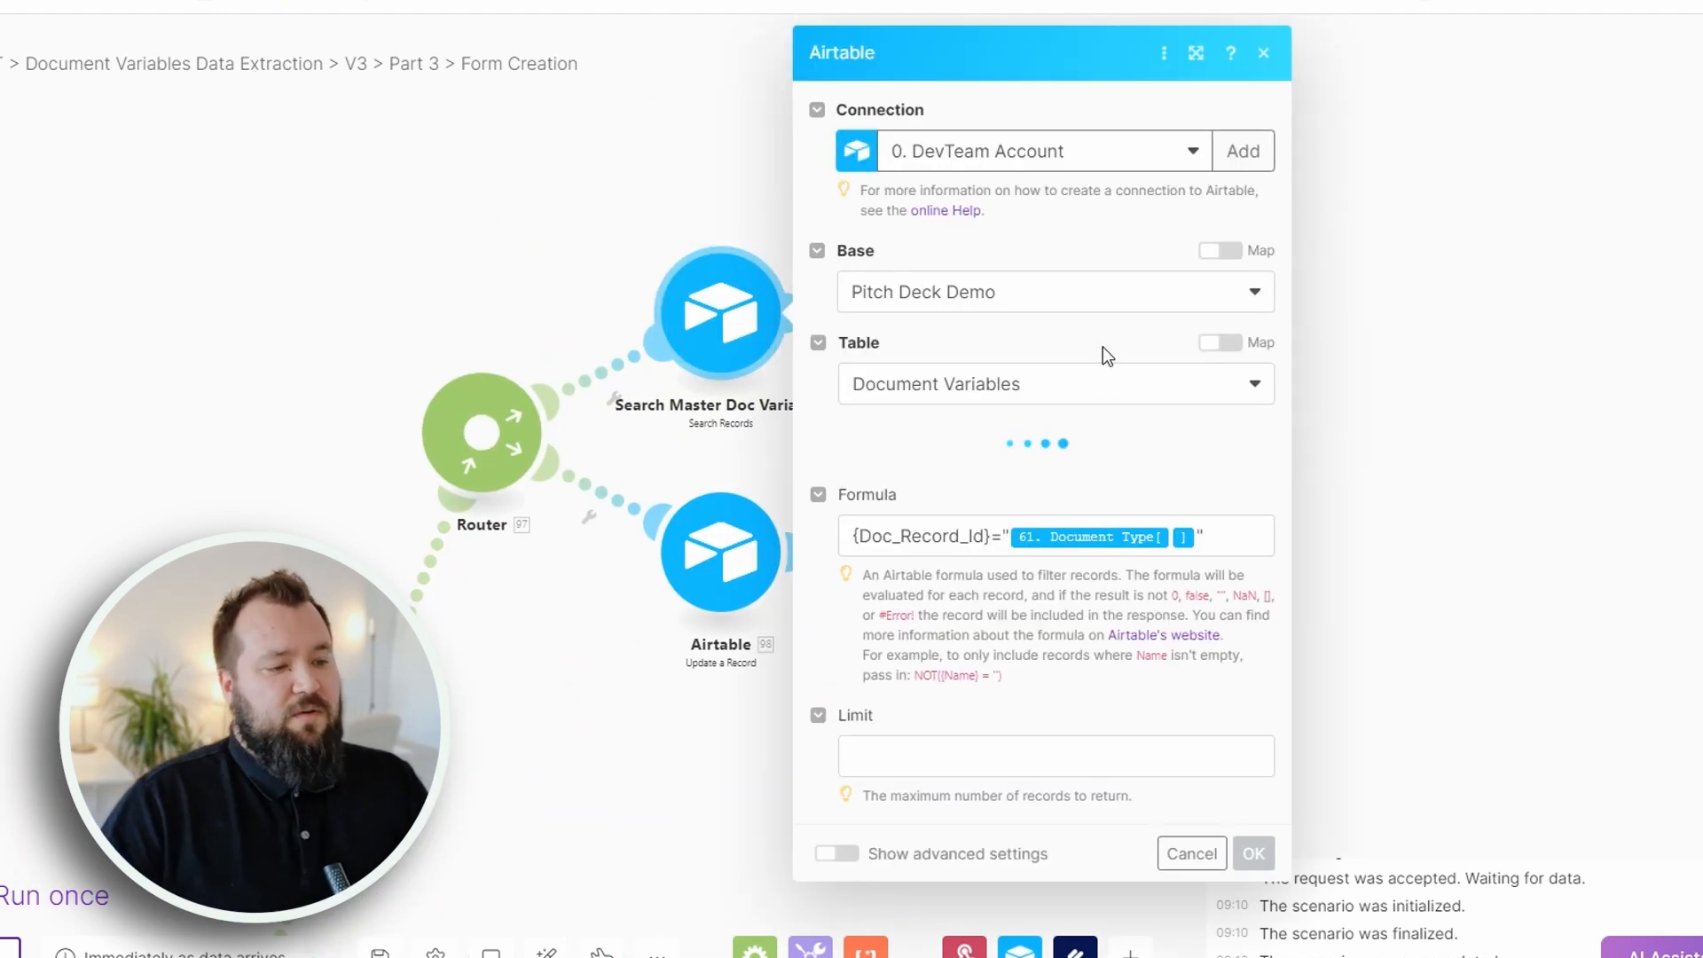
{"action": "scroll", "coordinate": [1056, 621], "scroll_direction": "down", "scroll_amount": 3}
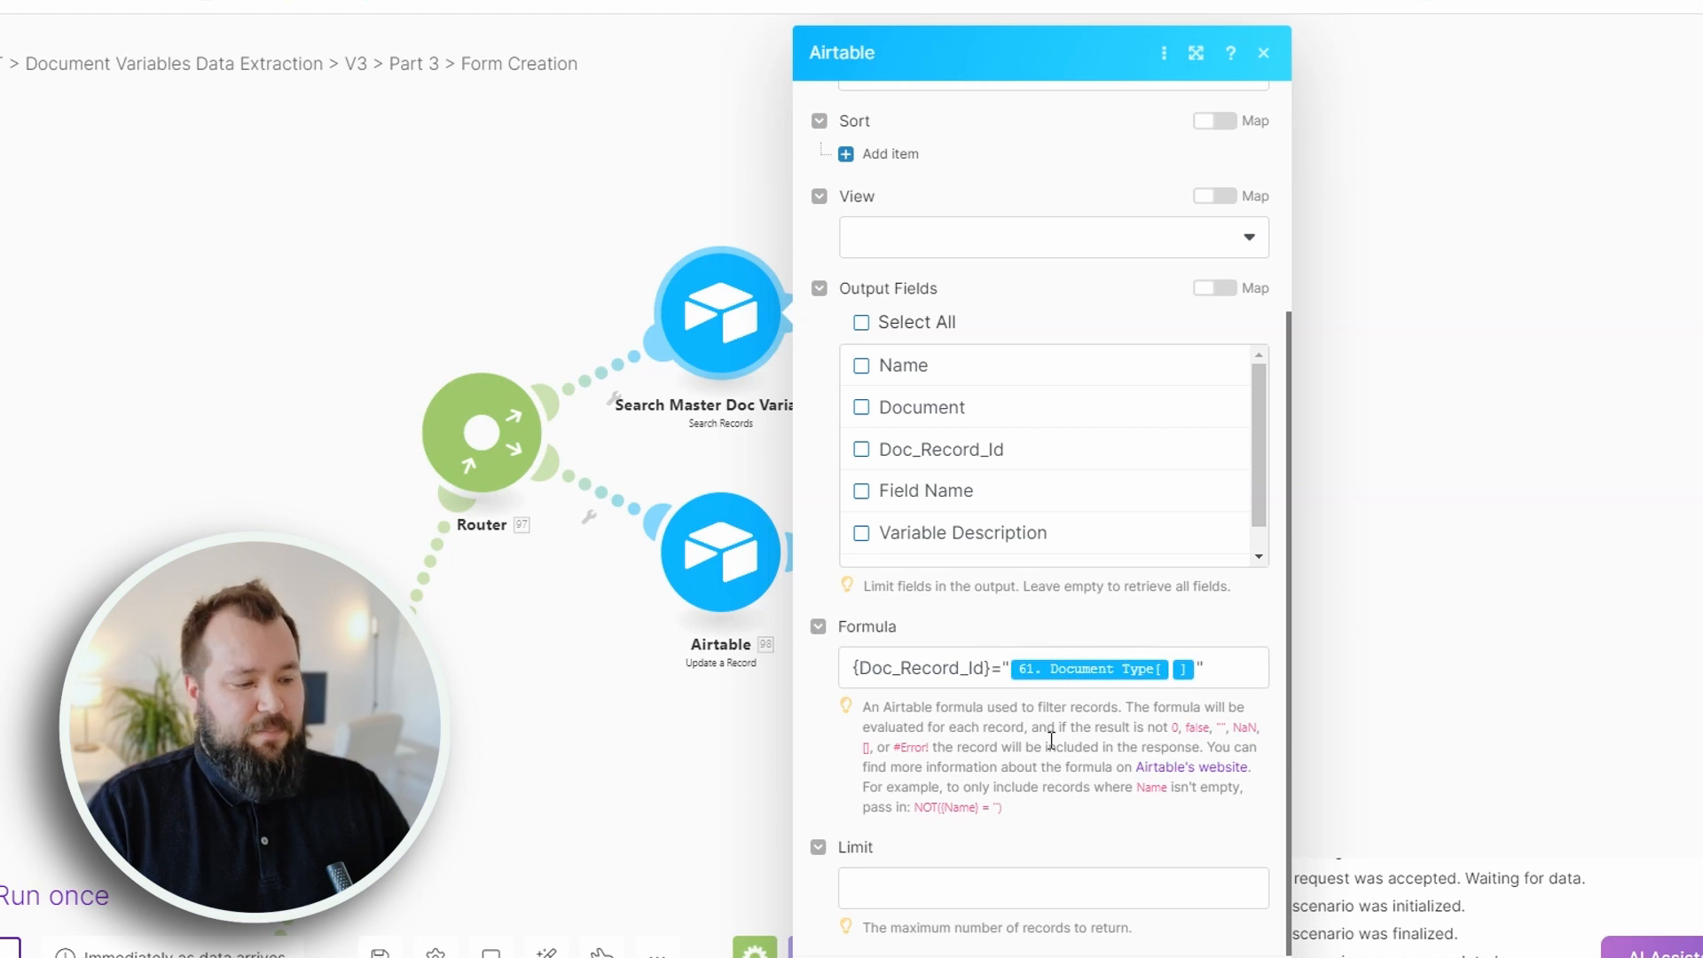
{"action": "left_click", "coordinate": [1531, 572]}
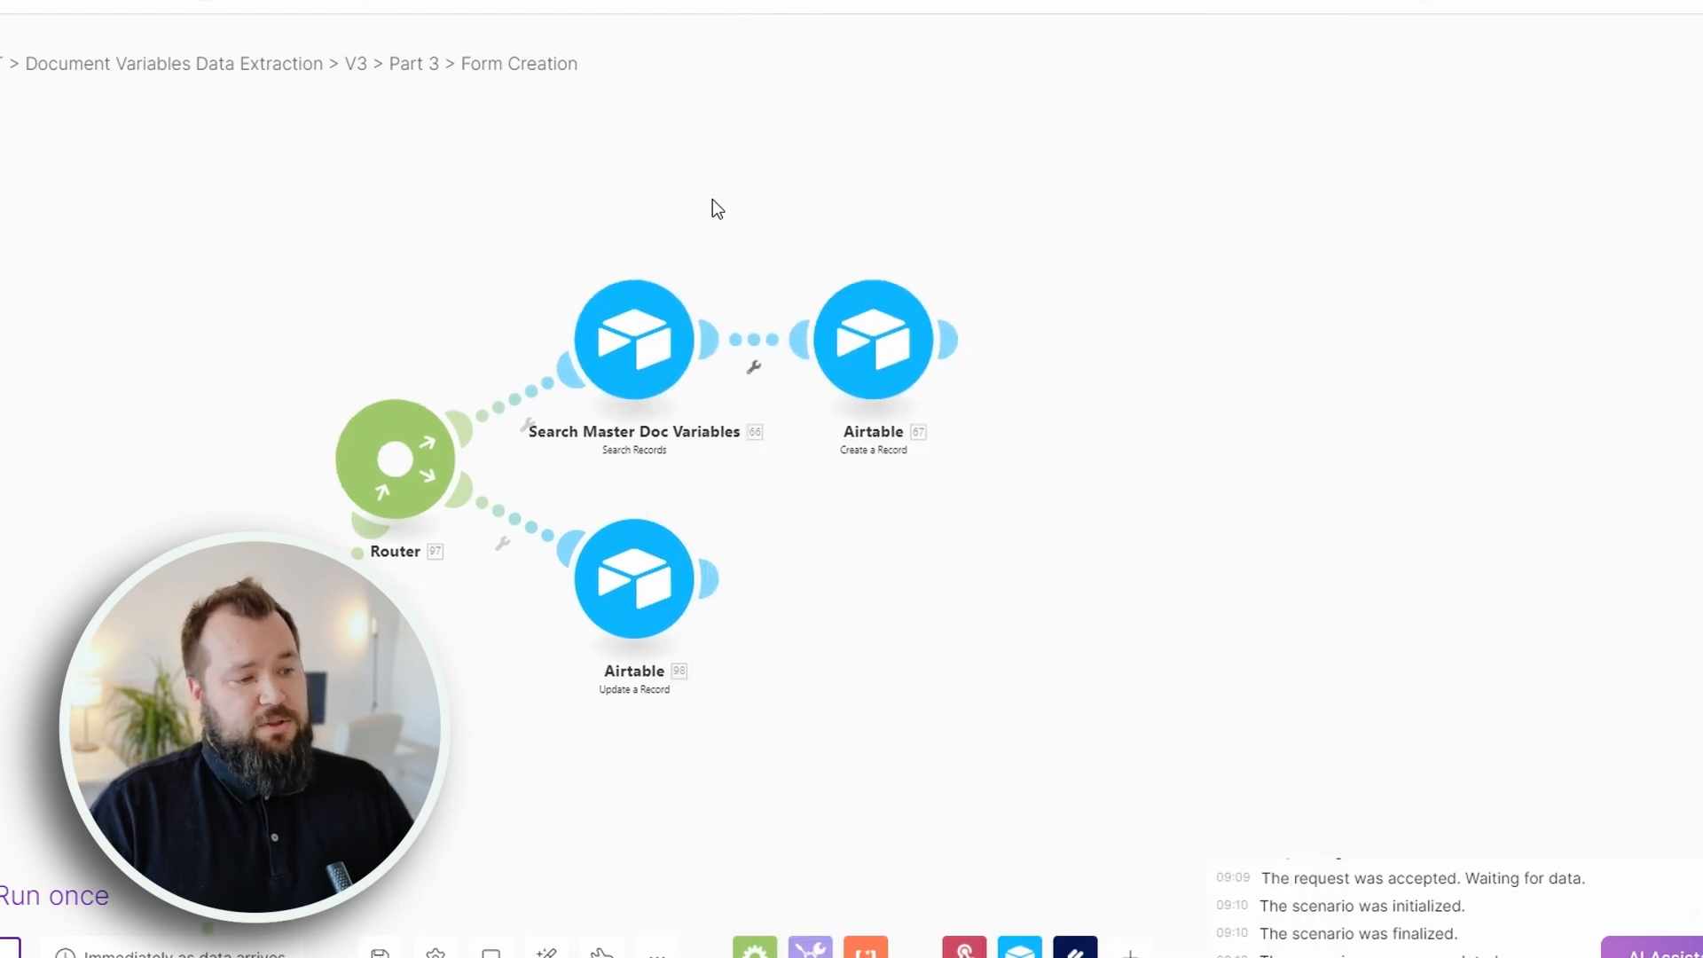
Add a filter between Search Master Doc Variables and the Create a Record module requiring Total number of bundles to equal 0.
{"action": "left_click_drag", "start_coordinate": [711, 209], "coordinate": [780, 164]}
{"action": "left_click_drag", "start_coordinate": [886, 487], "coordinate": [847, 494]}
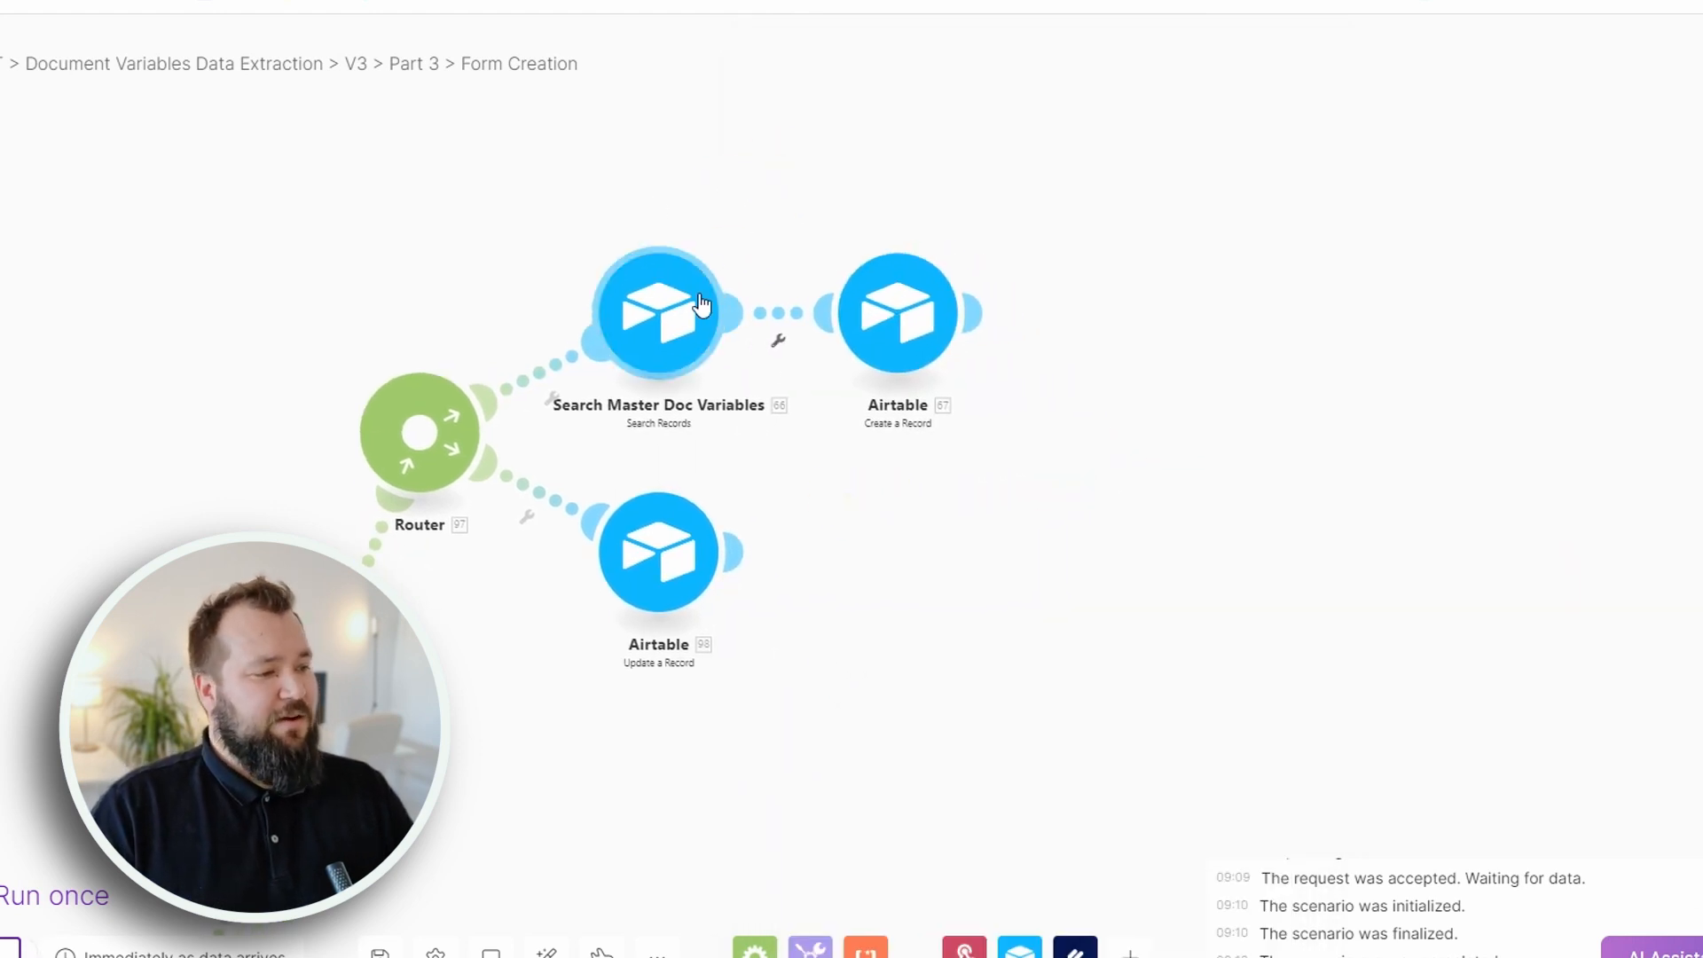
{"action": "left_click", "coordinate": [785, 310]}
{"action": "left_click", "coordinate": [972, 305]}
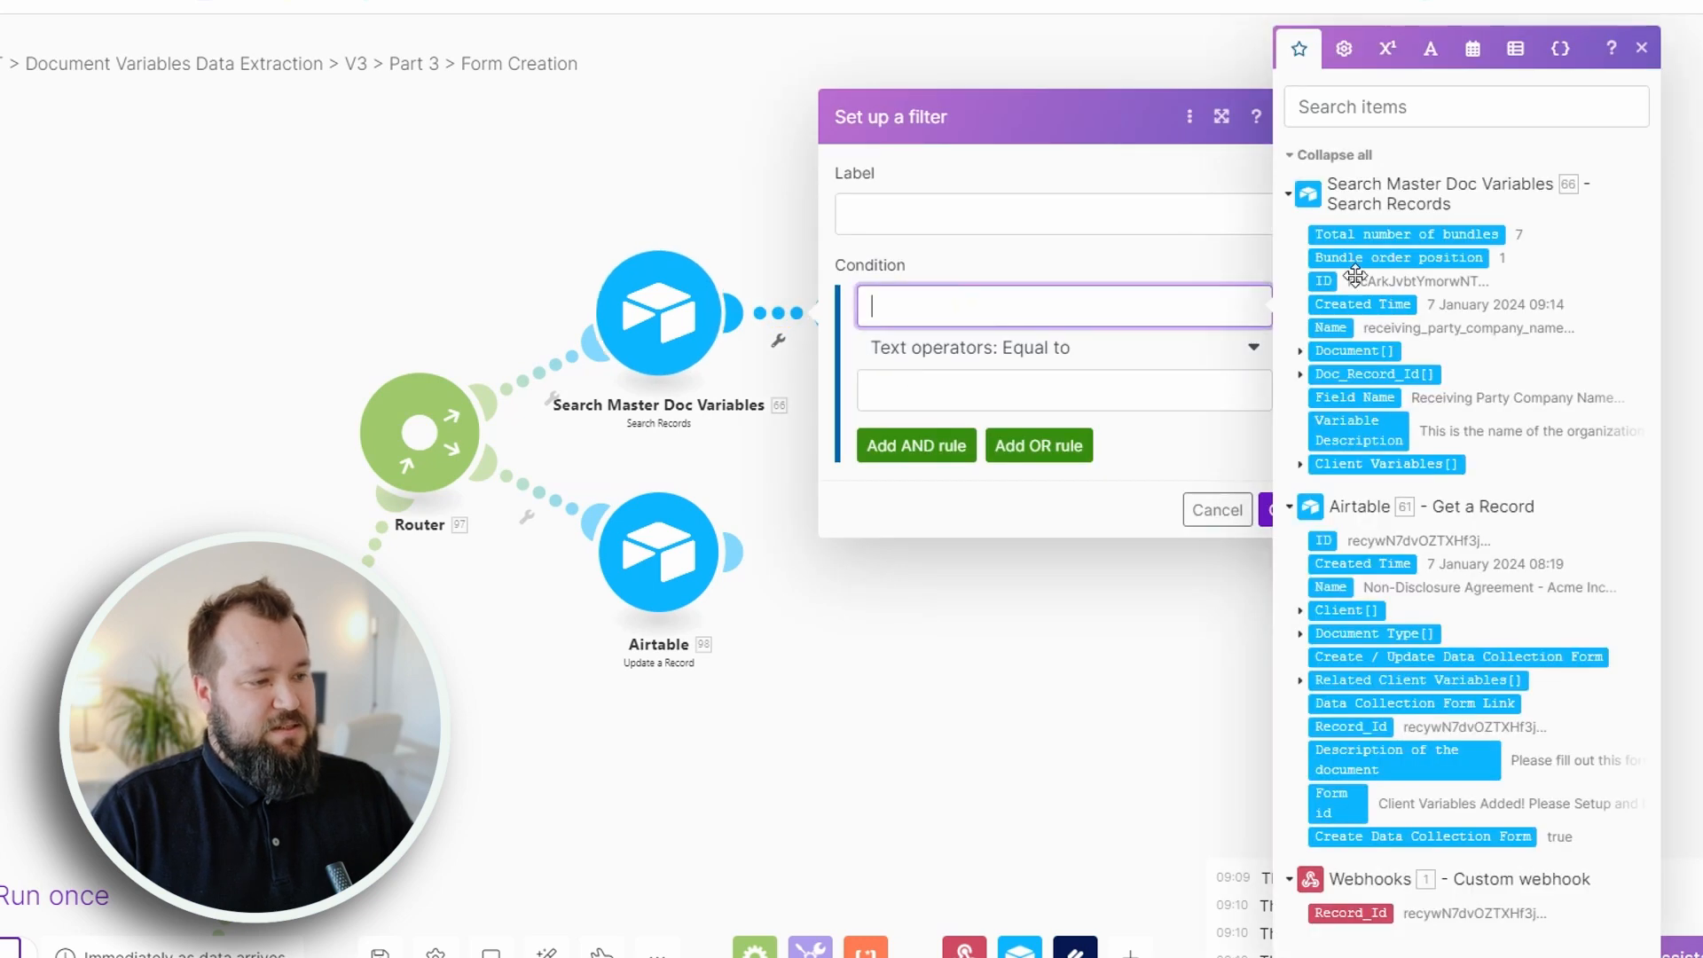
{"action": "left_click", "coordinate": [1358, 234]}
{"action": "left_click", "coordinate": [973, 393]}
{"action": "type", "text": "0"}
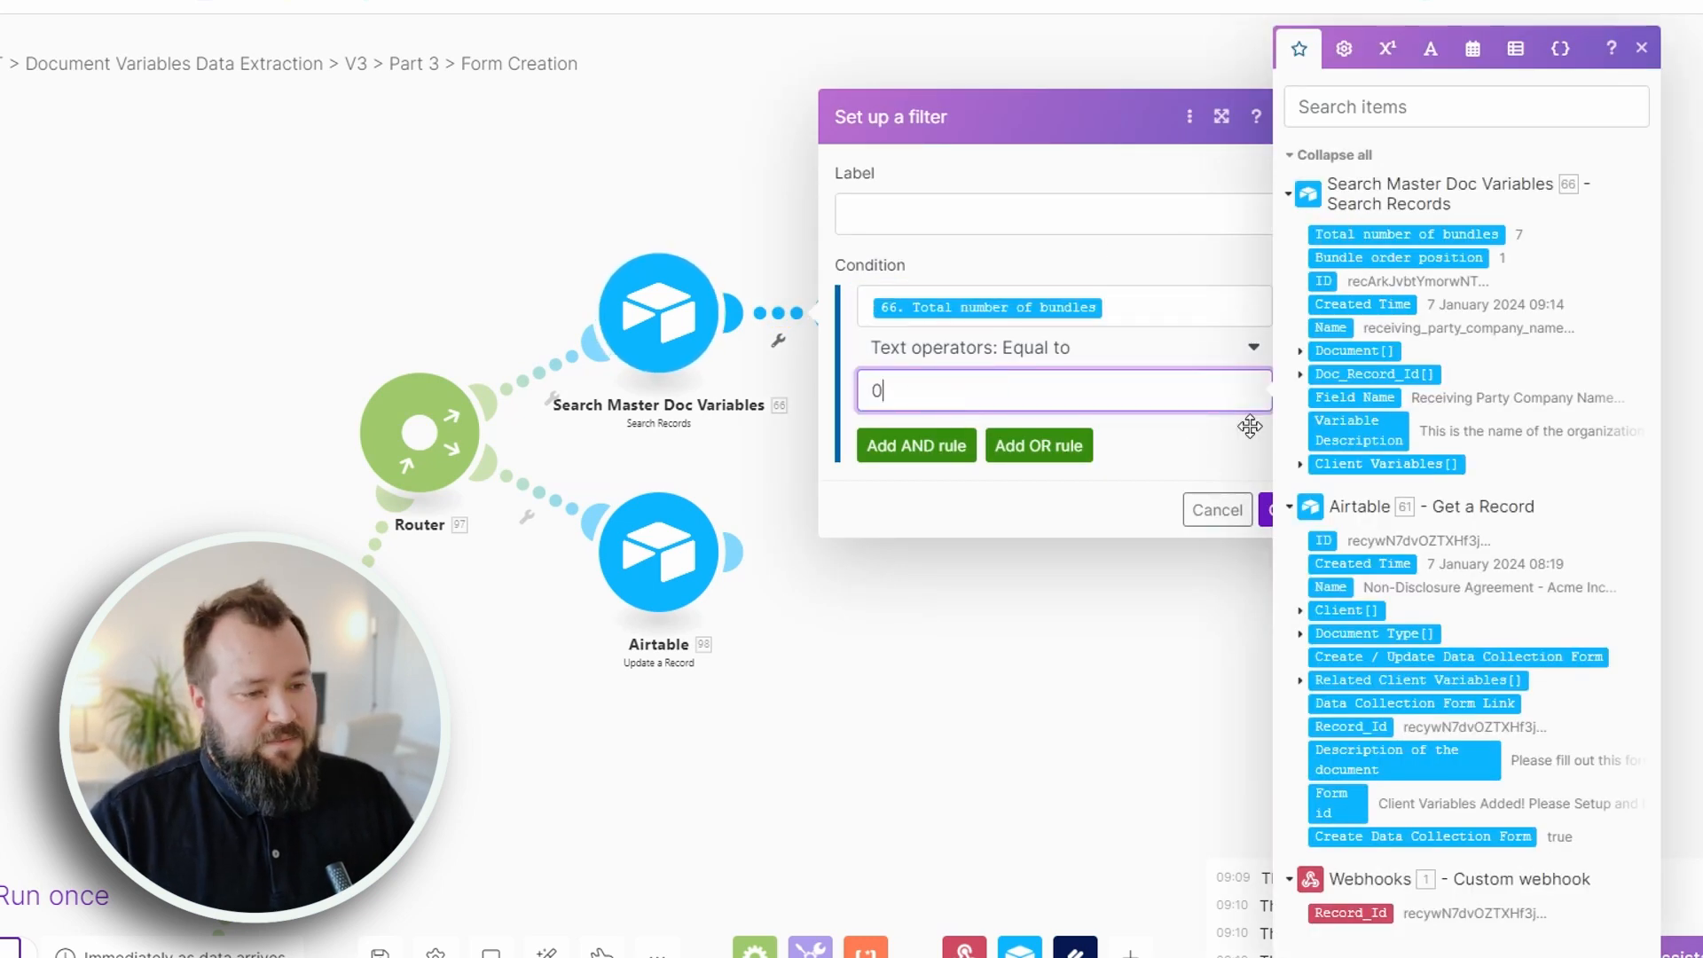
{"action": "left_click", "coordinate": [1185, 451]}
{"action": "left_click", "coordinate": [1275, 507]}
Examine how the Airtable Create a Record module maps the client, document variable and client document into the Client Variables table.
{"action": "left_click", "coordinate": [856, 318]}
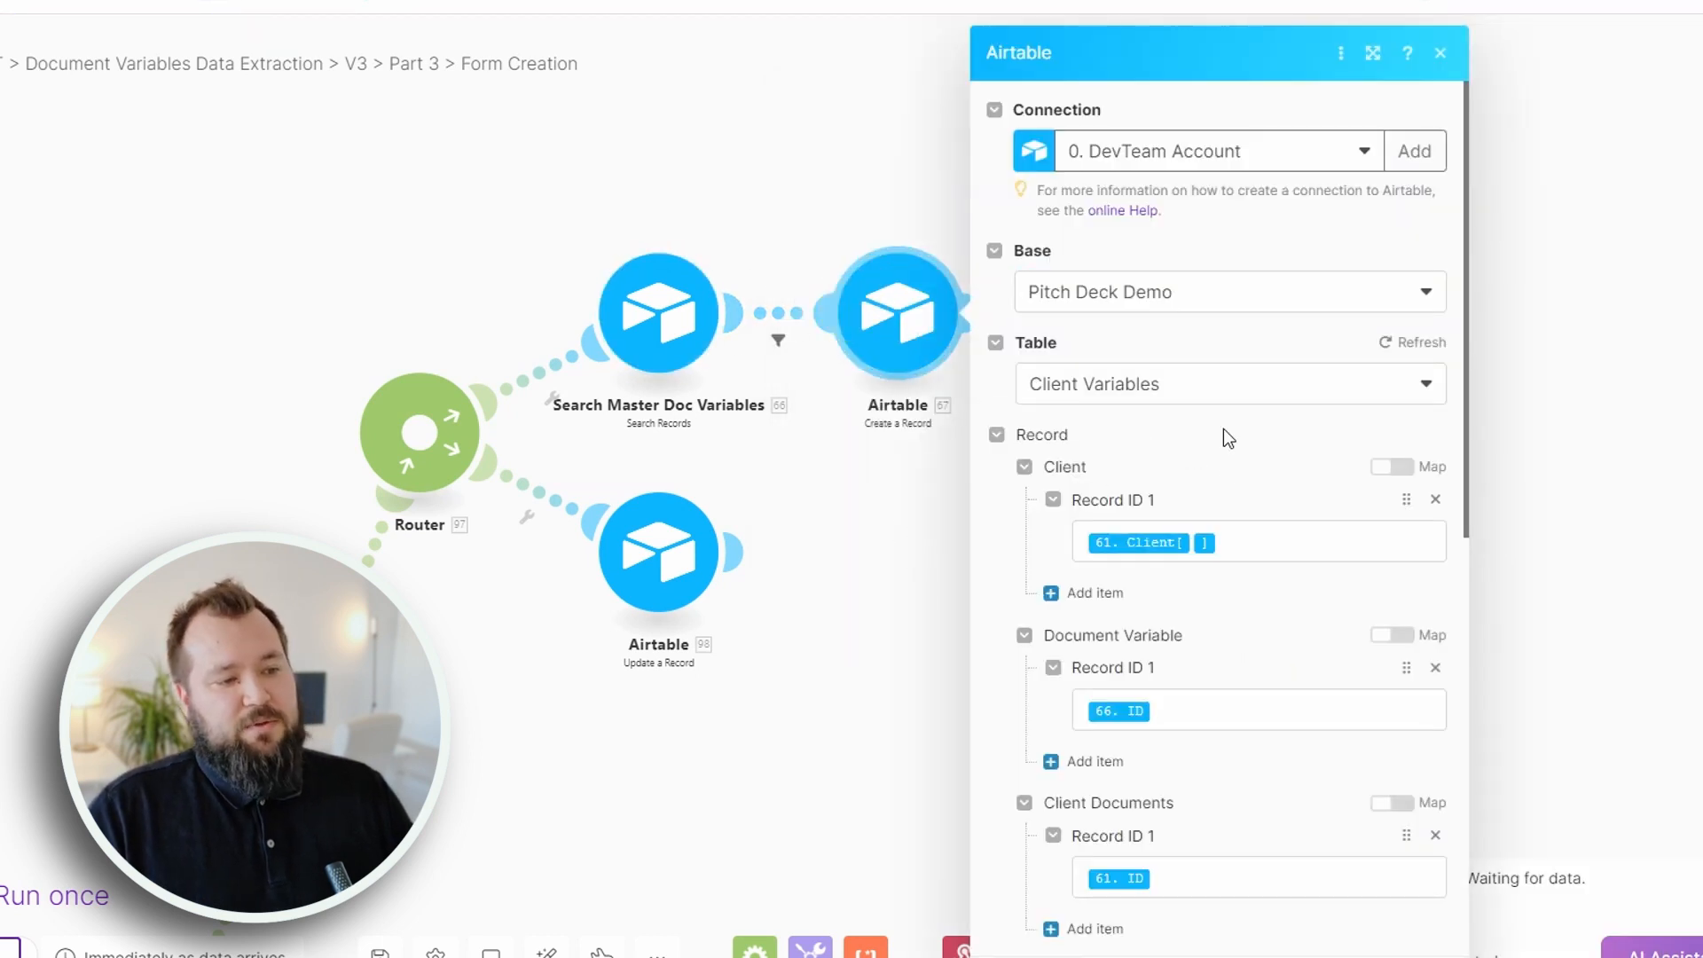
{"action": "scroll", "coordinate": [1222, 428], "scroll_direction": "down", "scroll_amount": 1}
{"action": "scroll", "coordinate": [1209, 327], "scroll_direction": "down", "scroll_amount": 1}
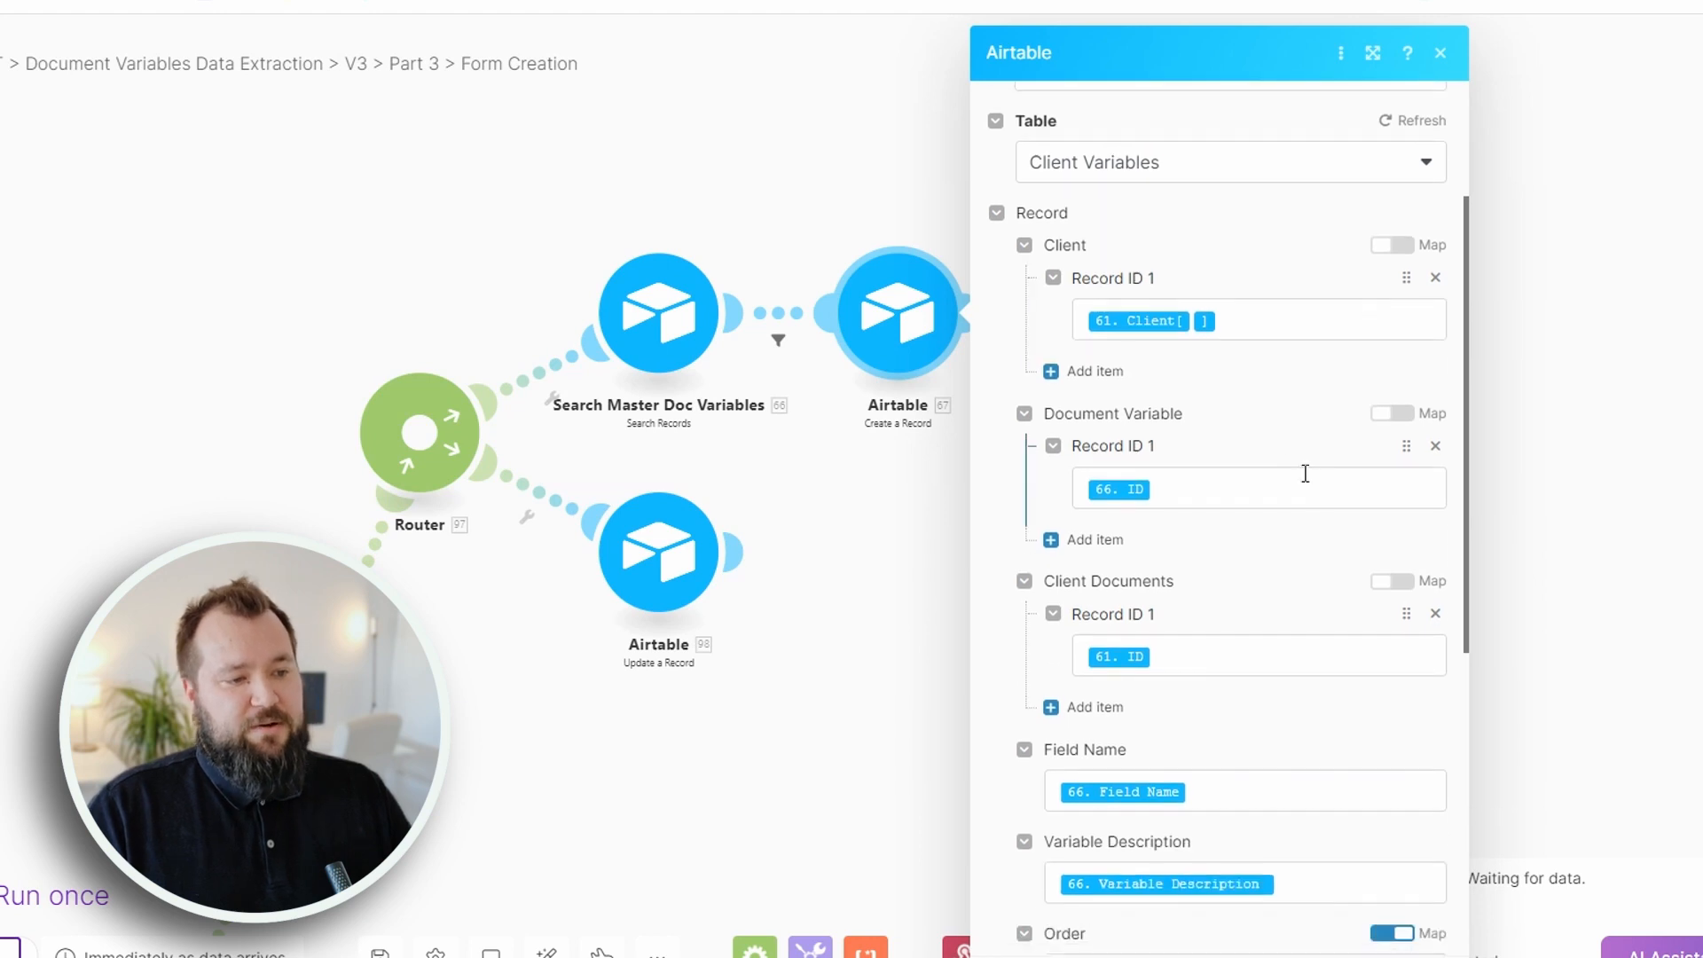
{"action": "left_click", "coordinate": [1258, 492]}
{"action": "left_click", "coordinate": [1264, 656]}
{"action": "scroll", "coordinate": [1275, 678], "scroll_direction": "down", "scroll_amount": 3}
{"action": "scroll", "coordinate": [1275, 679], "scroll_direction": "up", "scroll_amount": 3}
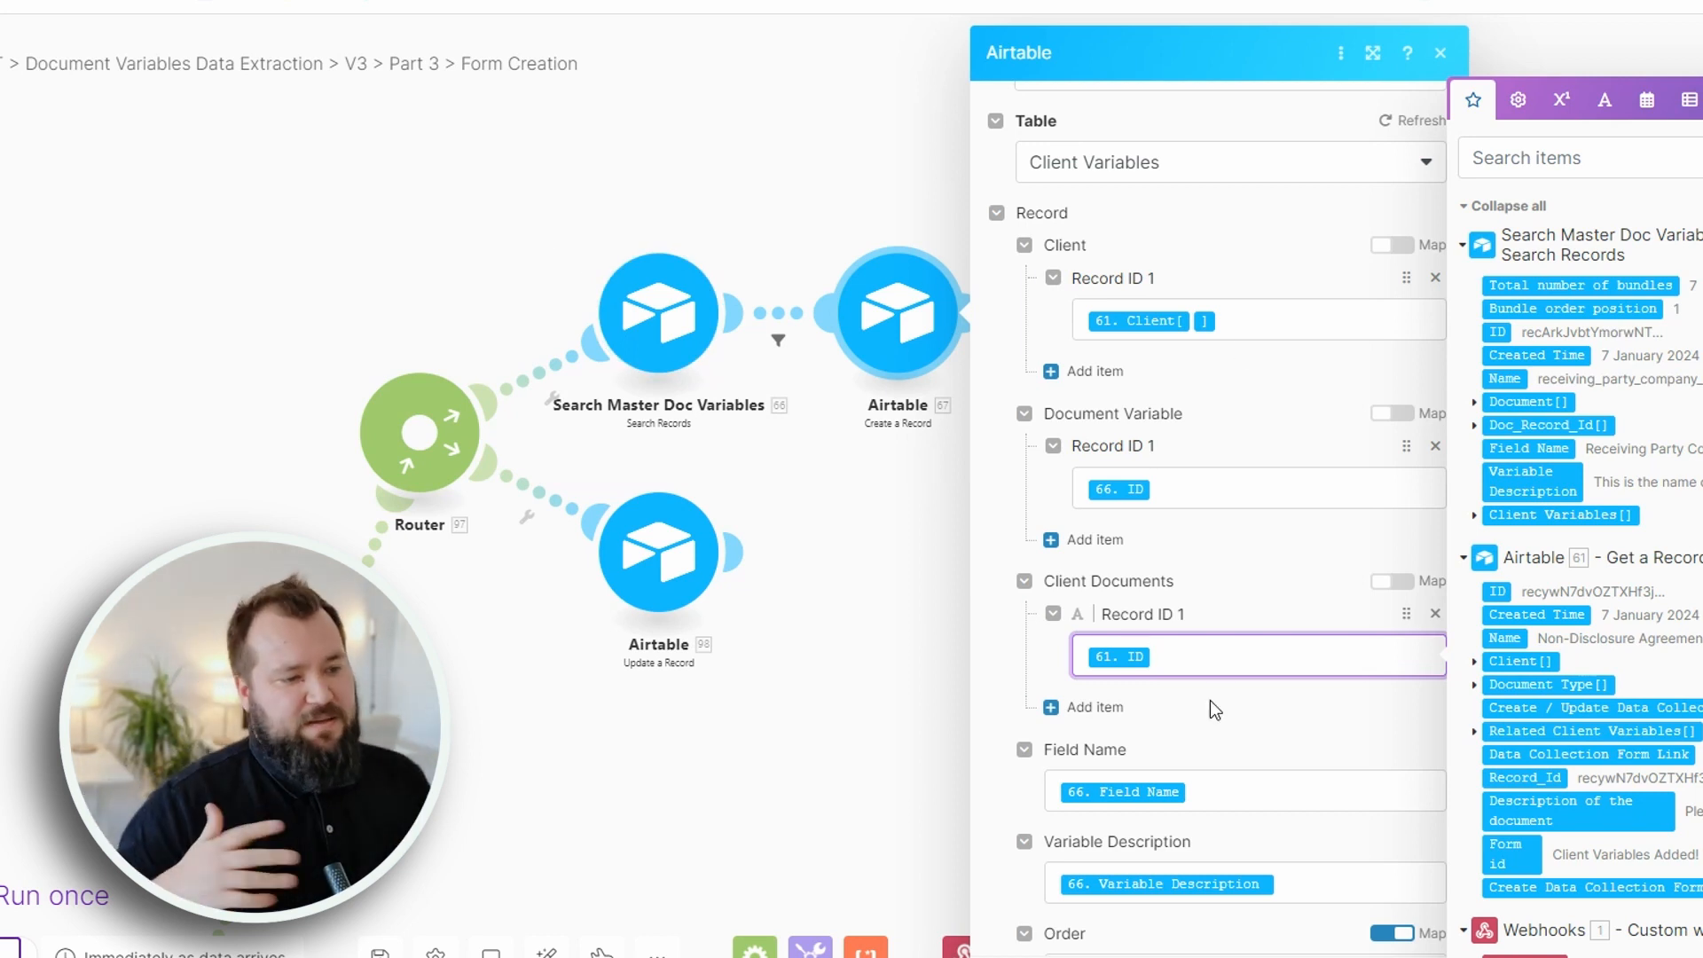
{"action": "scroll", "coordinate": [1115, 364], "scroll_direction": "up", "scroll_amount": 3}
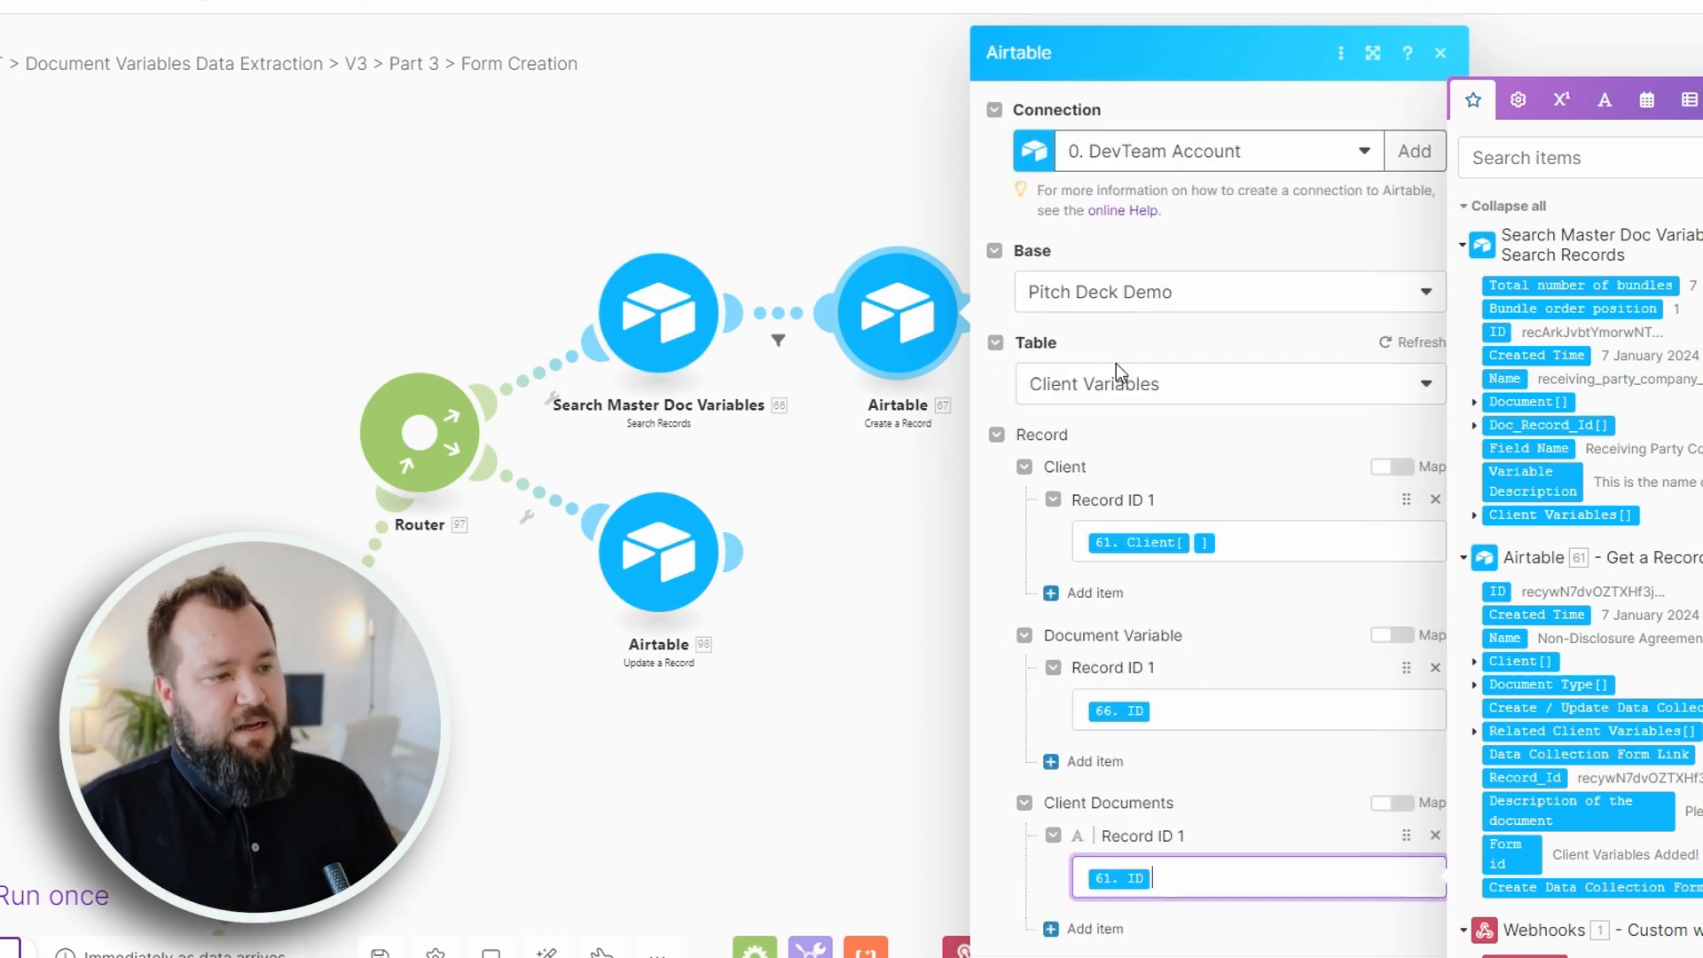
{"action": "left_click", "coordinate": [871, 601]}
Inspect the upper branch's Airtable Update a Record module, particularly the message entered for Form id, and close its settings.
{"action": "left_click", "coordinate": [658, 555]}
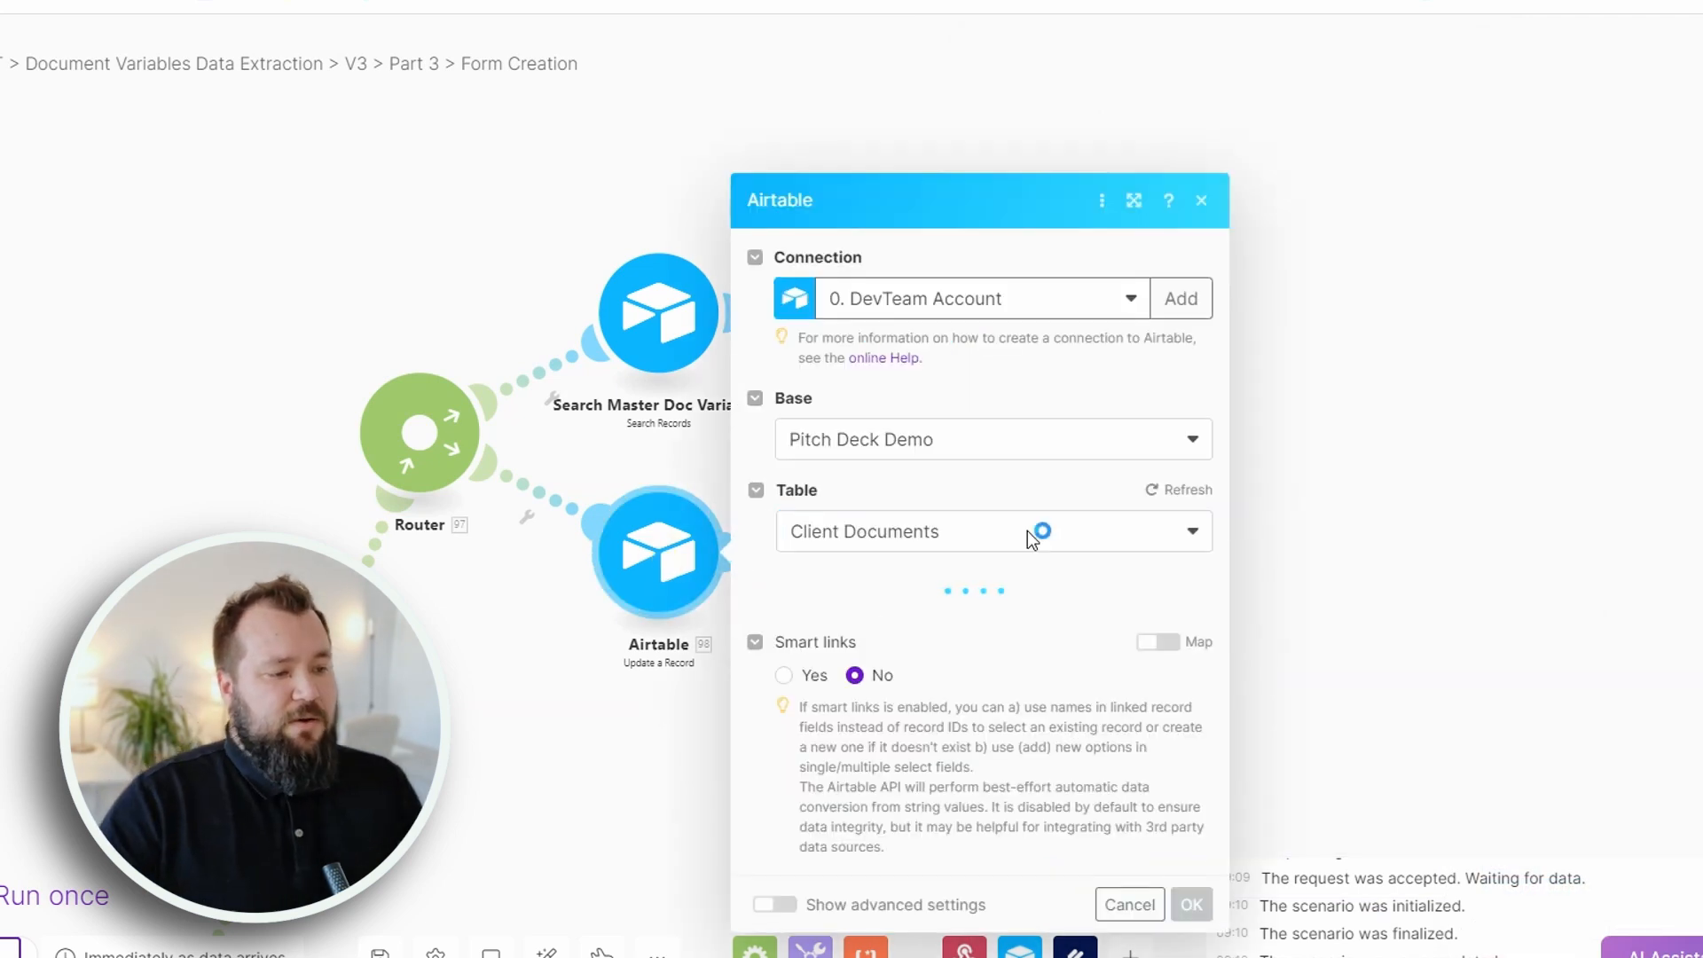
{"action": "scroll", "coordinate": [1020, 532], "scroll_direction": "down", "scroll_amount": 5}
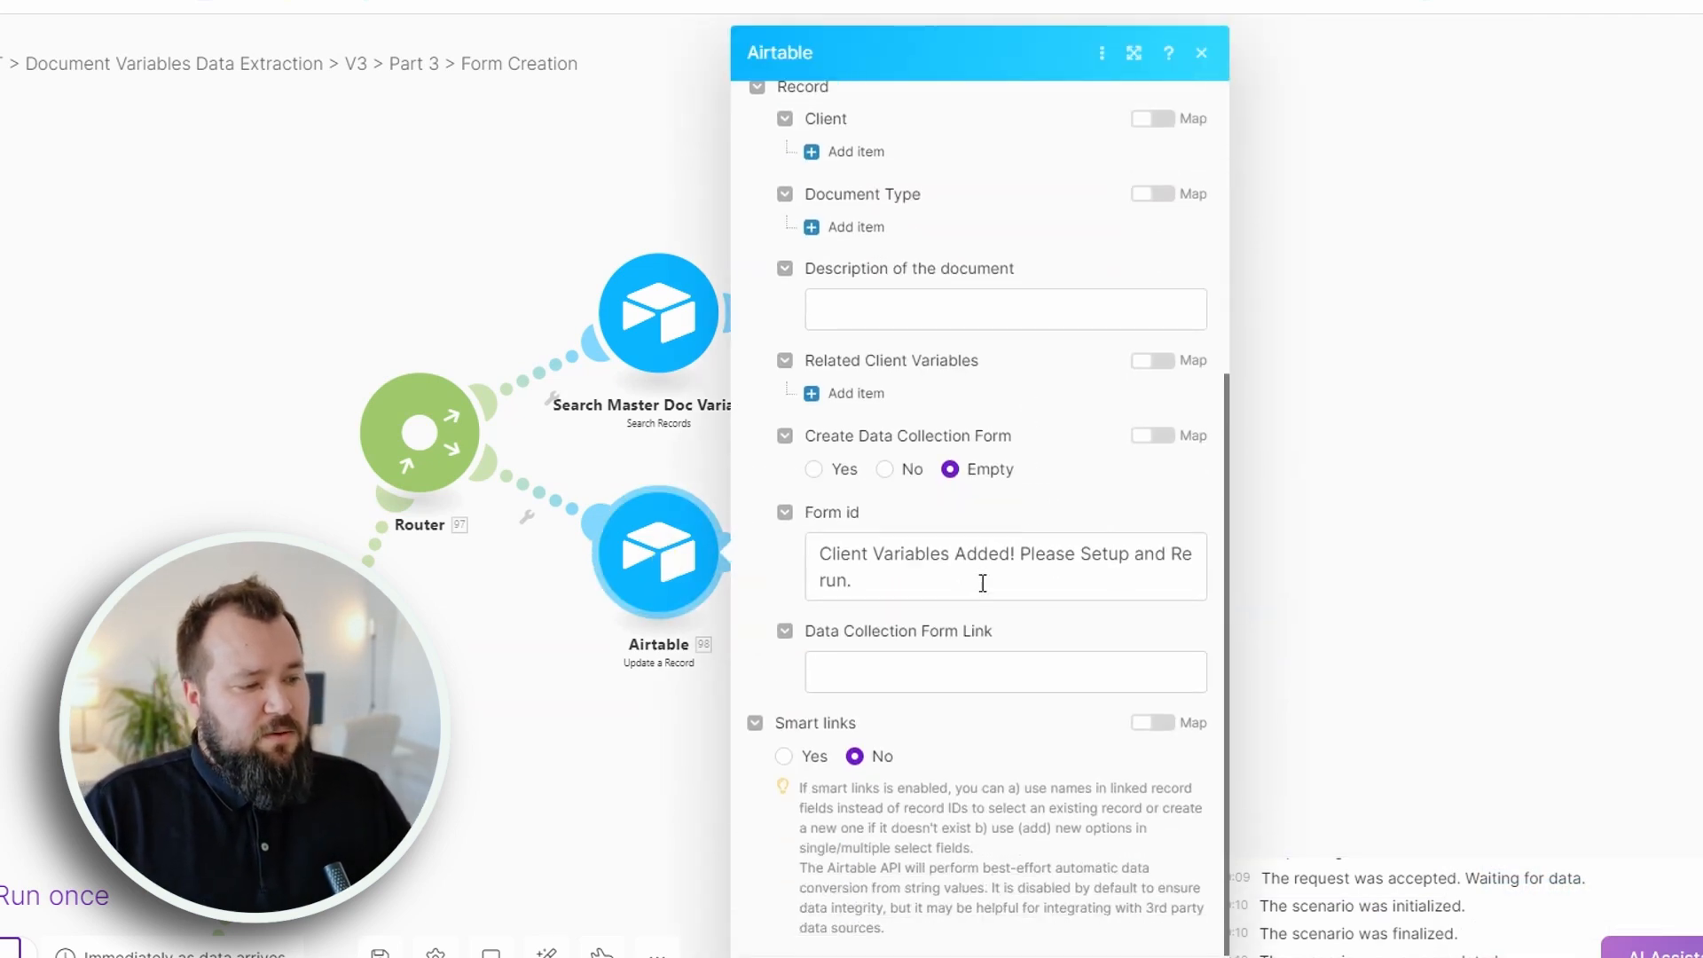
{"action": "left_click_drag", "start_coordinate": [855, 590], "coordinate": [758, 551]}
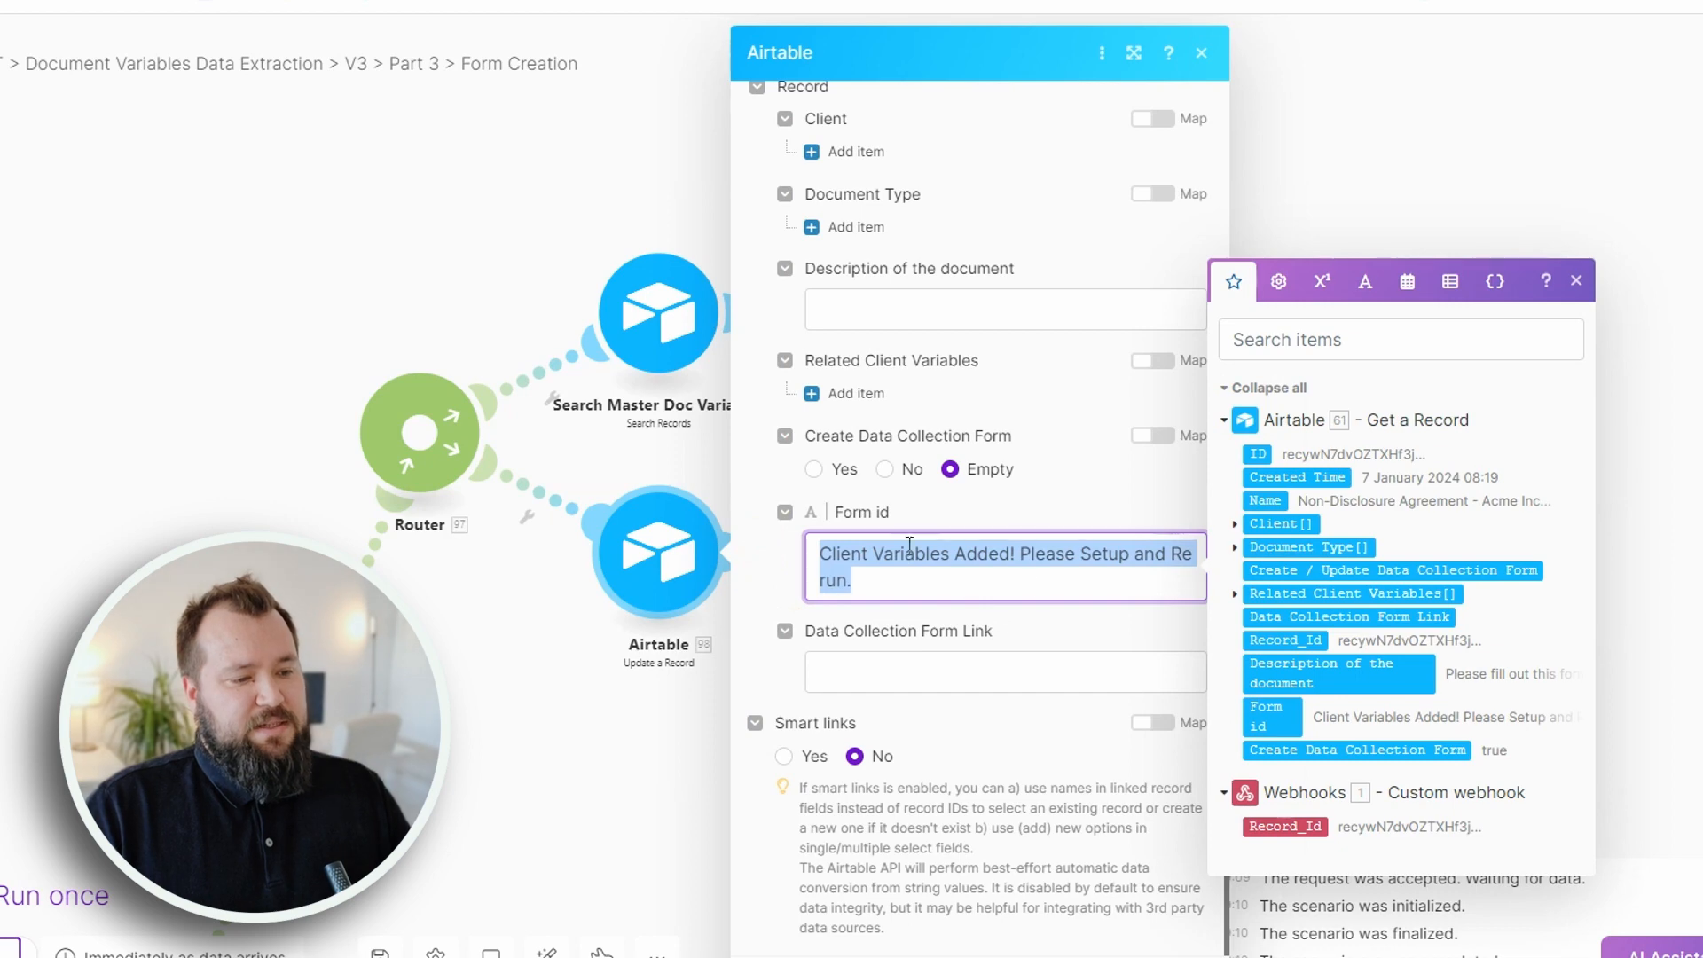
{"action": "left_click", "coordinate": [894, 580]}
Inspect the lower branch's Airtable Get a Record module, including its Client Documents table and Record ID mapping.
{"action": "scroll", "coordinate": [695, 621], "scroll_direction": "down", "scroll_amount": 3}
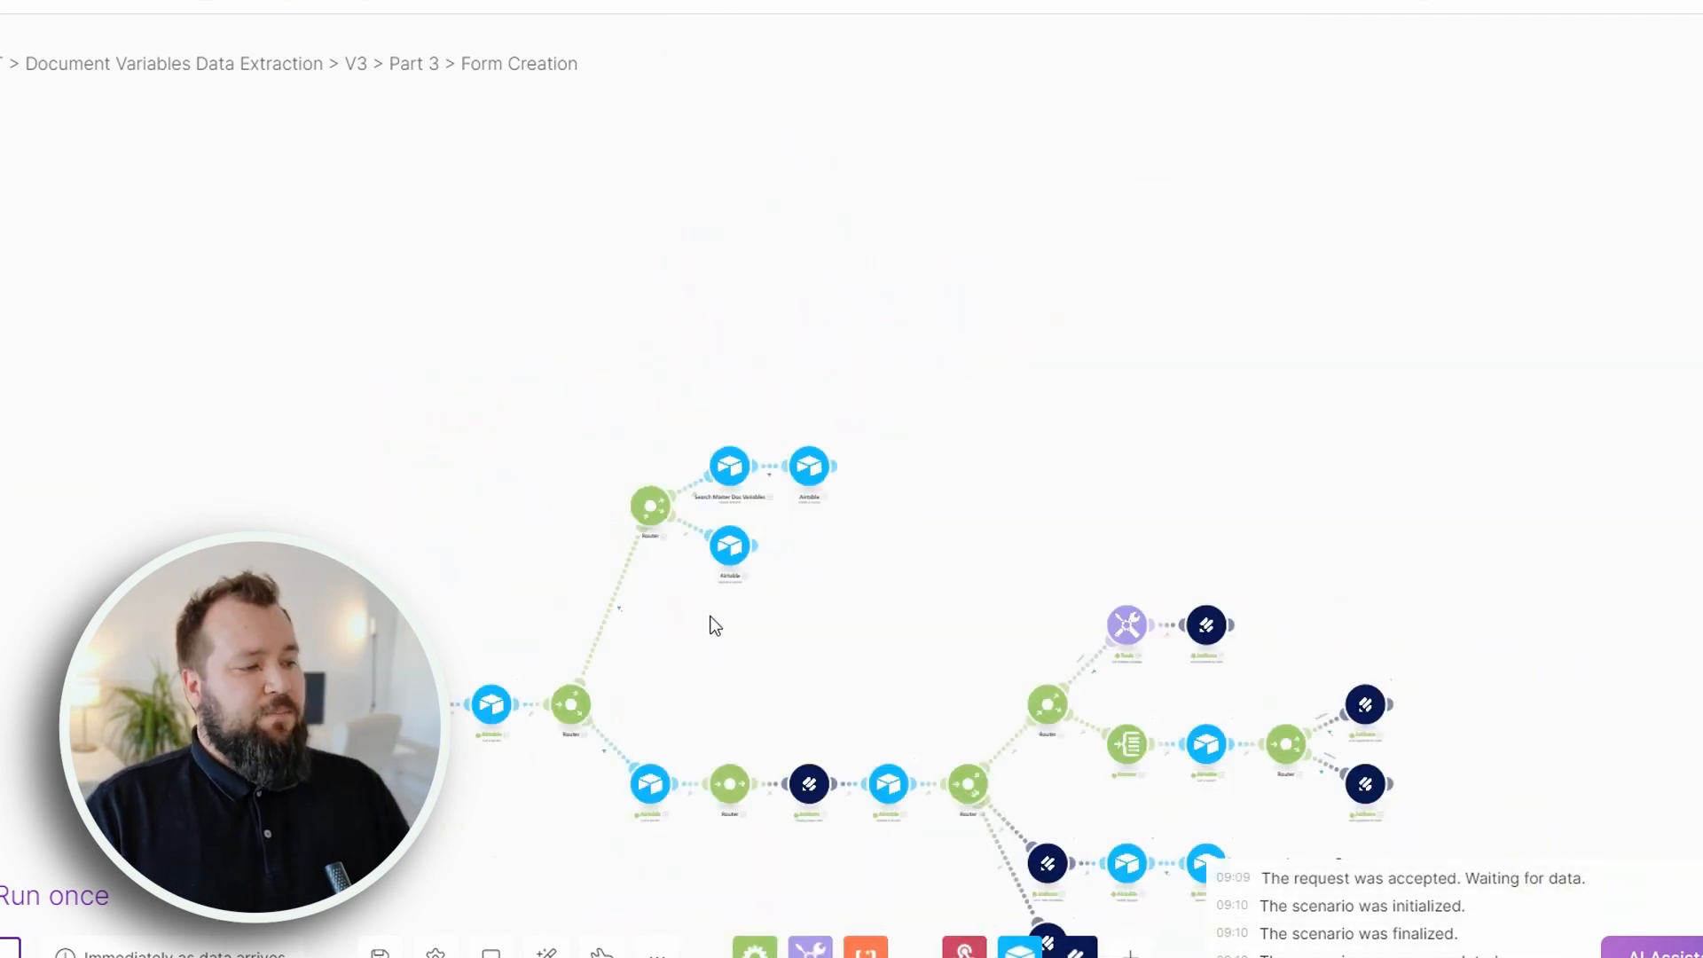
{"action": "left_click_drag", "start_coordinate": [663, 582], "coordinate": [649, 450]}
{"action": "scroll", "coordinate": [641, 479], "scroll_direction": "up", "scroll_amount": 5}
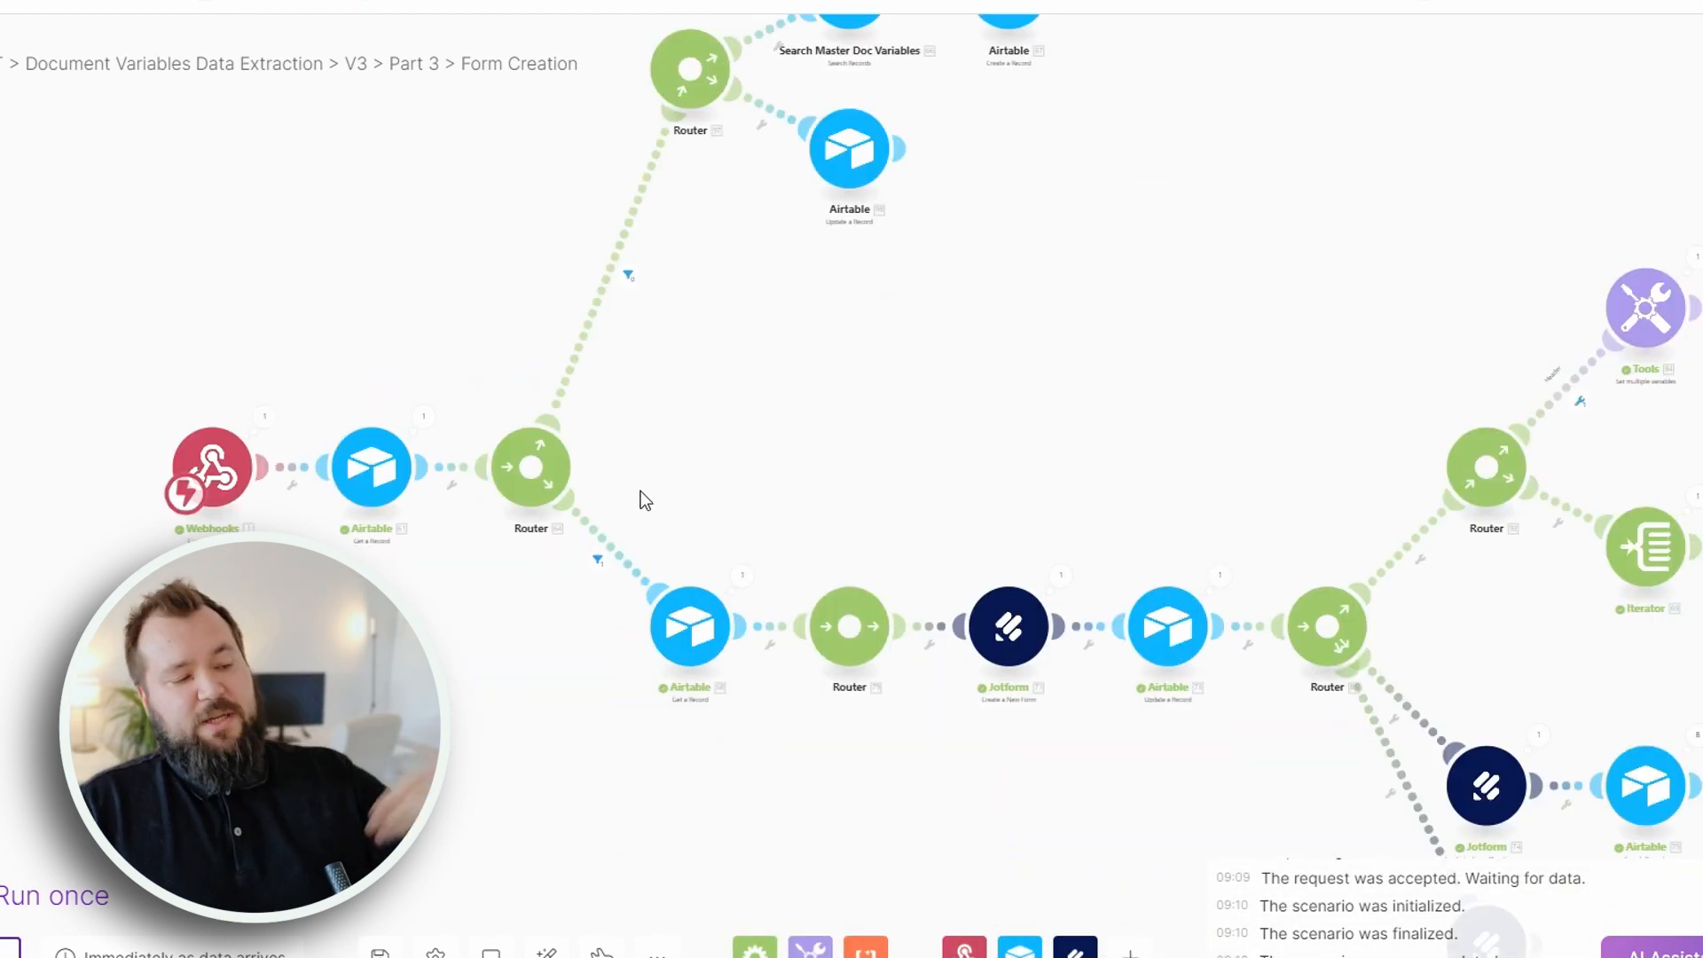
{"action": "left_click", "coordinate": [633, 564]}
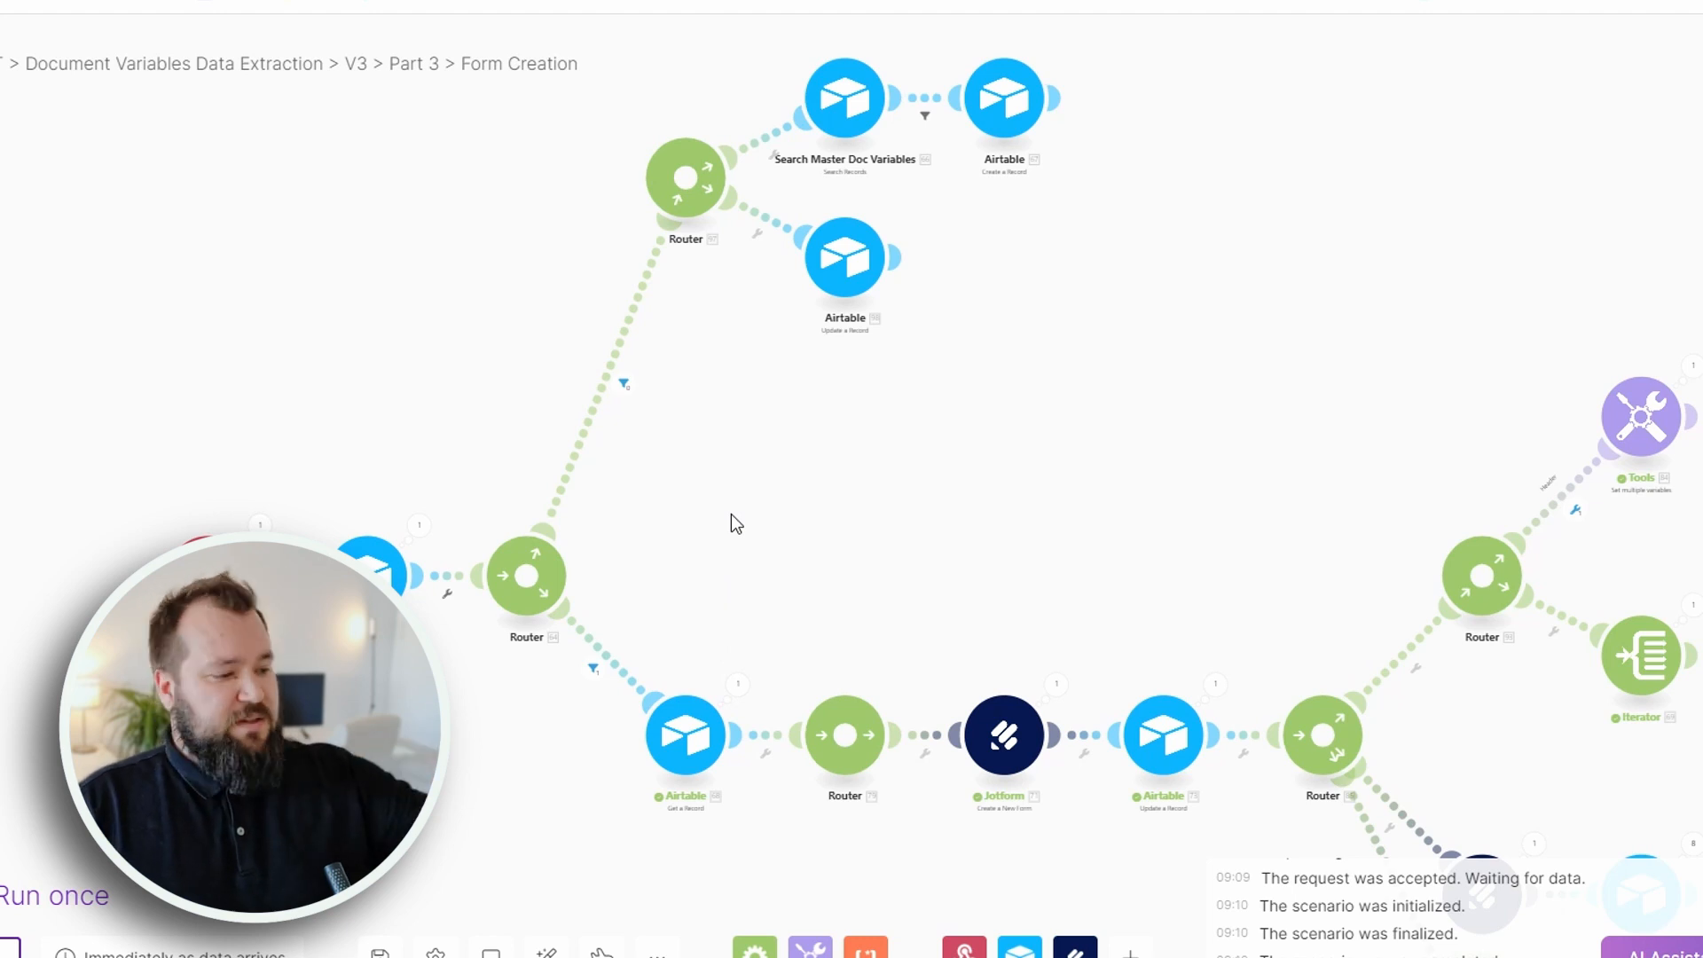
{"action": "scroll", "coordinate": [743, 654], "scroll_direction": "down", "scroll_amount": 2}
{"action": "scroll", "coordinate": [738, 644], "scroll_direction": "up", "scroll_amount": 2}
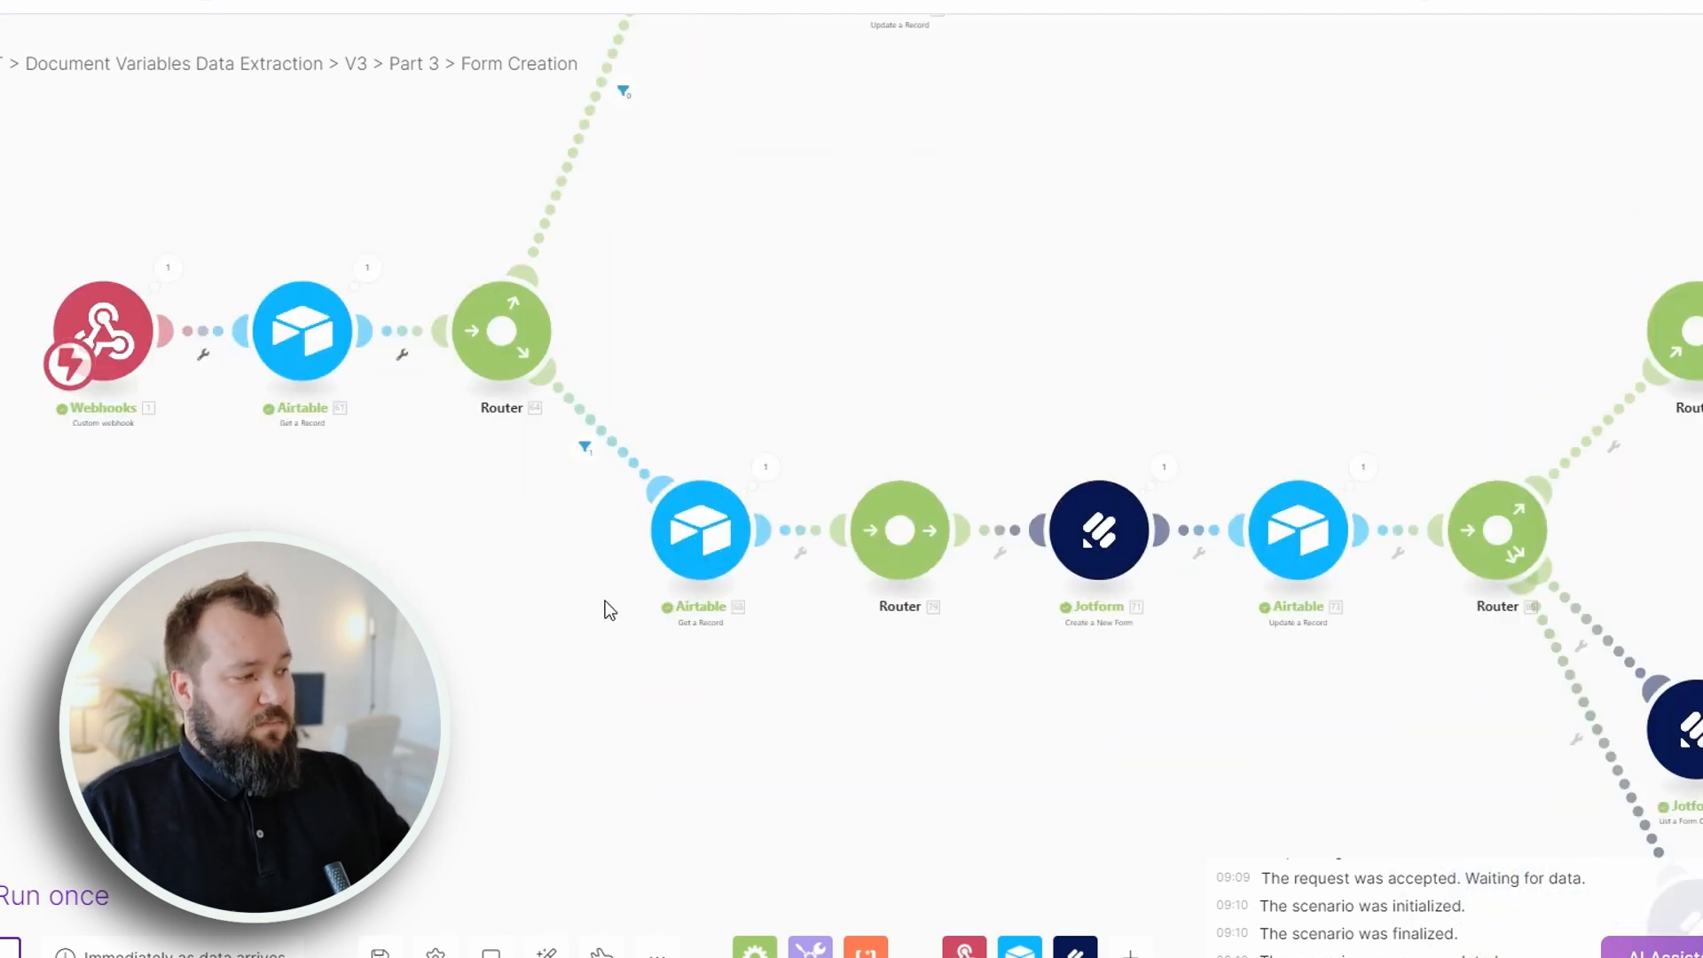
{"action": "left_click", "coordinate": [714, 557]}
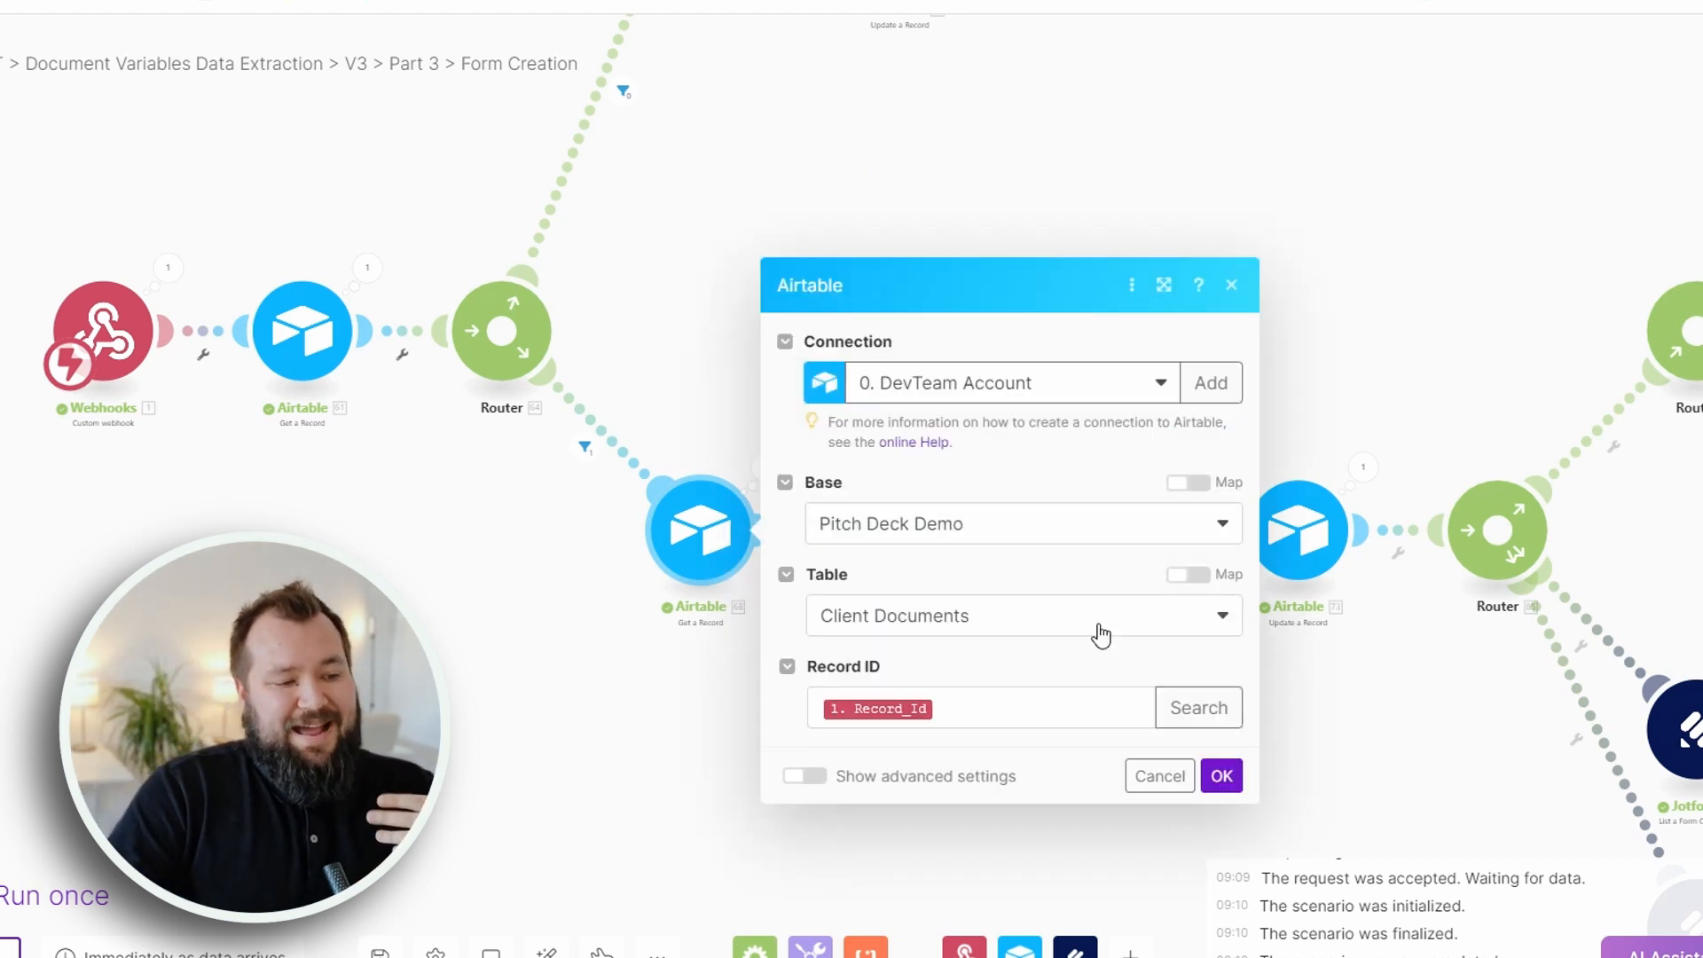
{"action": "left_click", "coordinate": [669, 716]}
Inspect the Jotform Create a New Form module's connection and form title mapping, and close its settings.
{"action": "left_click_drag", "start_coordinate": [1157, 654], "coordinate": [846, 631]}
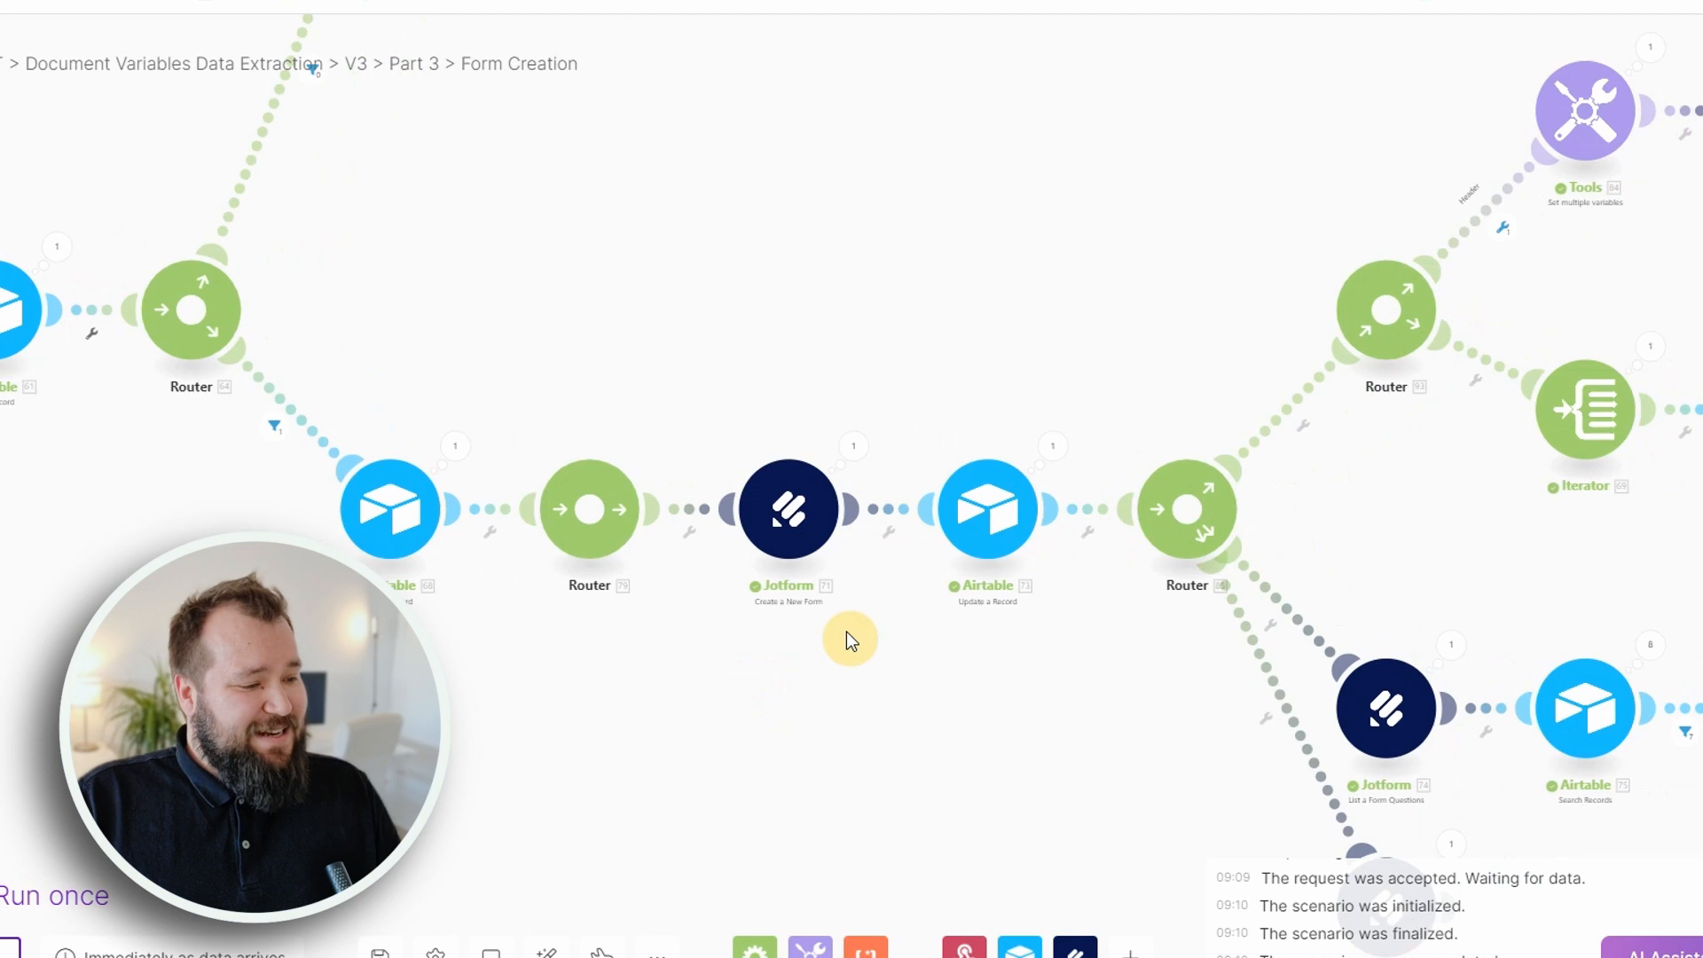
{"action": "left_click", "coordinate": [788, 508]}
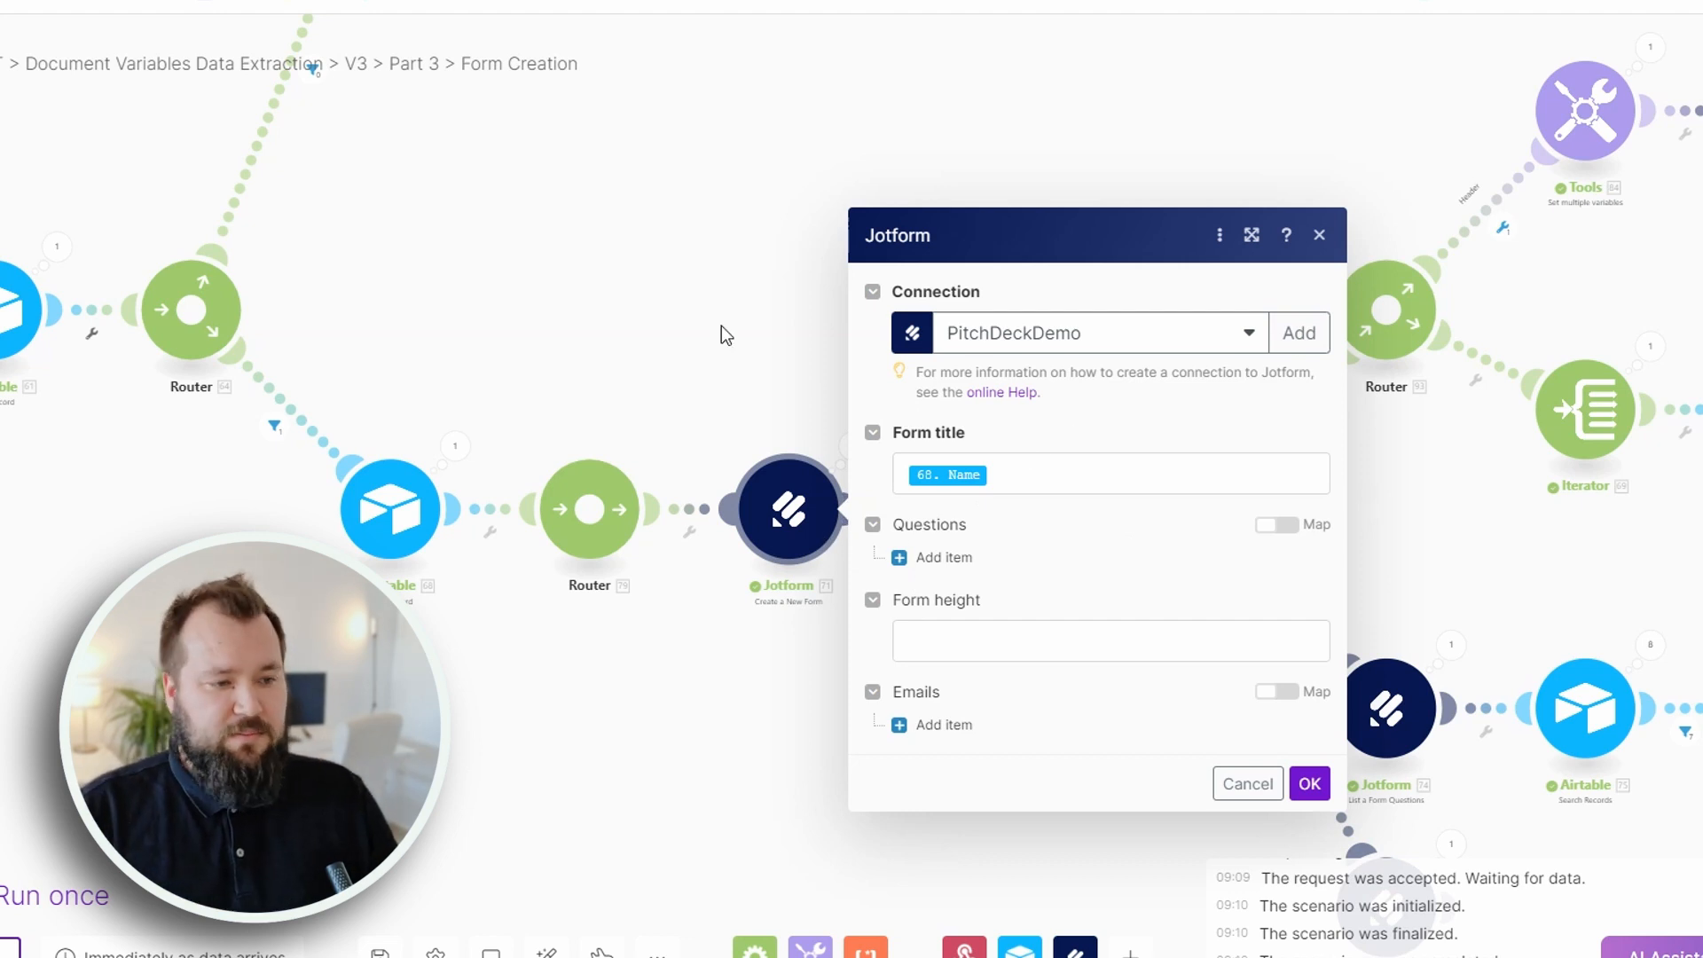
{"action": "left_click", "coordinate": [573, 761]}
Examine the Form id and Data Collection Form Link mappings in the Airtable Update a Record module following the Jotform module.
{"action": "left_click_drag", "start_coordinate": [965, 706], "coordinate": [698, 700]}
{"action": "left_click", "coordinate": [721, 516]}
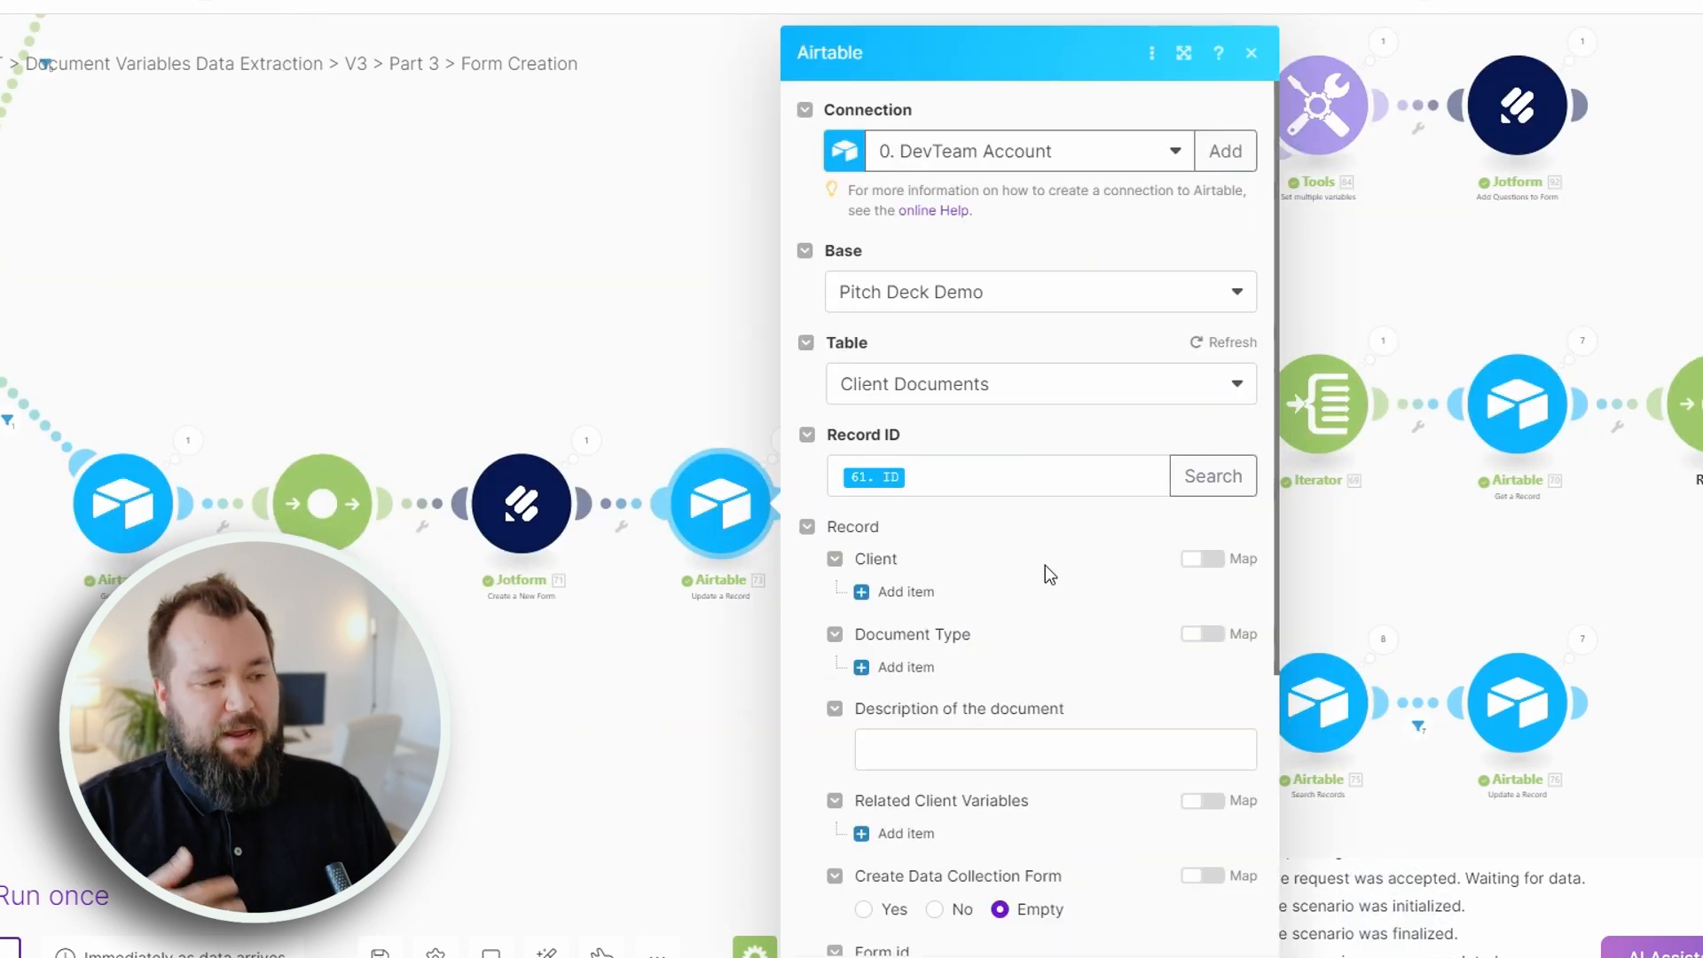
{"action": "scroll", "coordinate": [1045, 566], "scroll_direction": "down", "scroll_amount": 5}
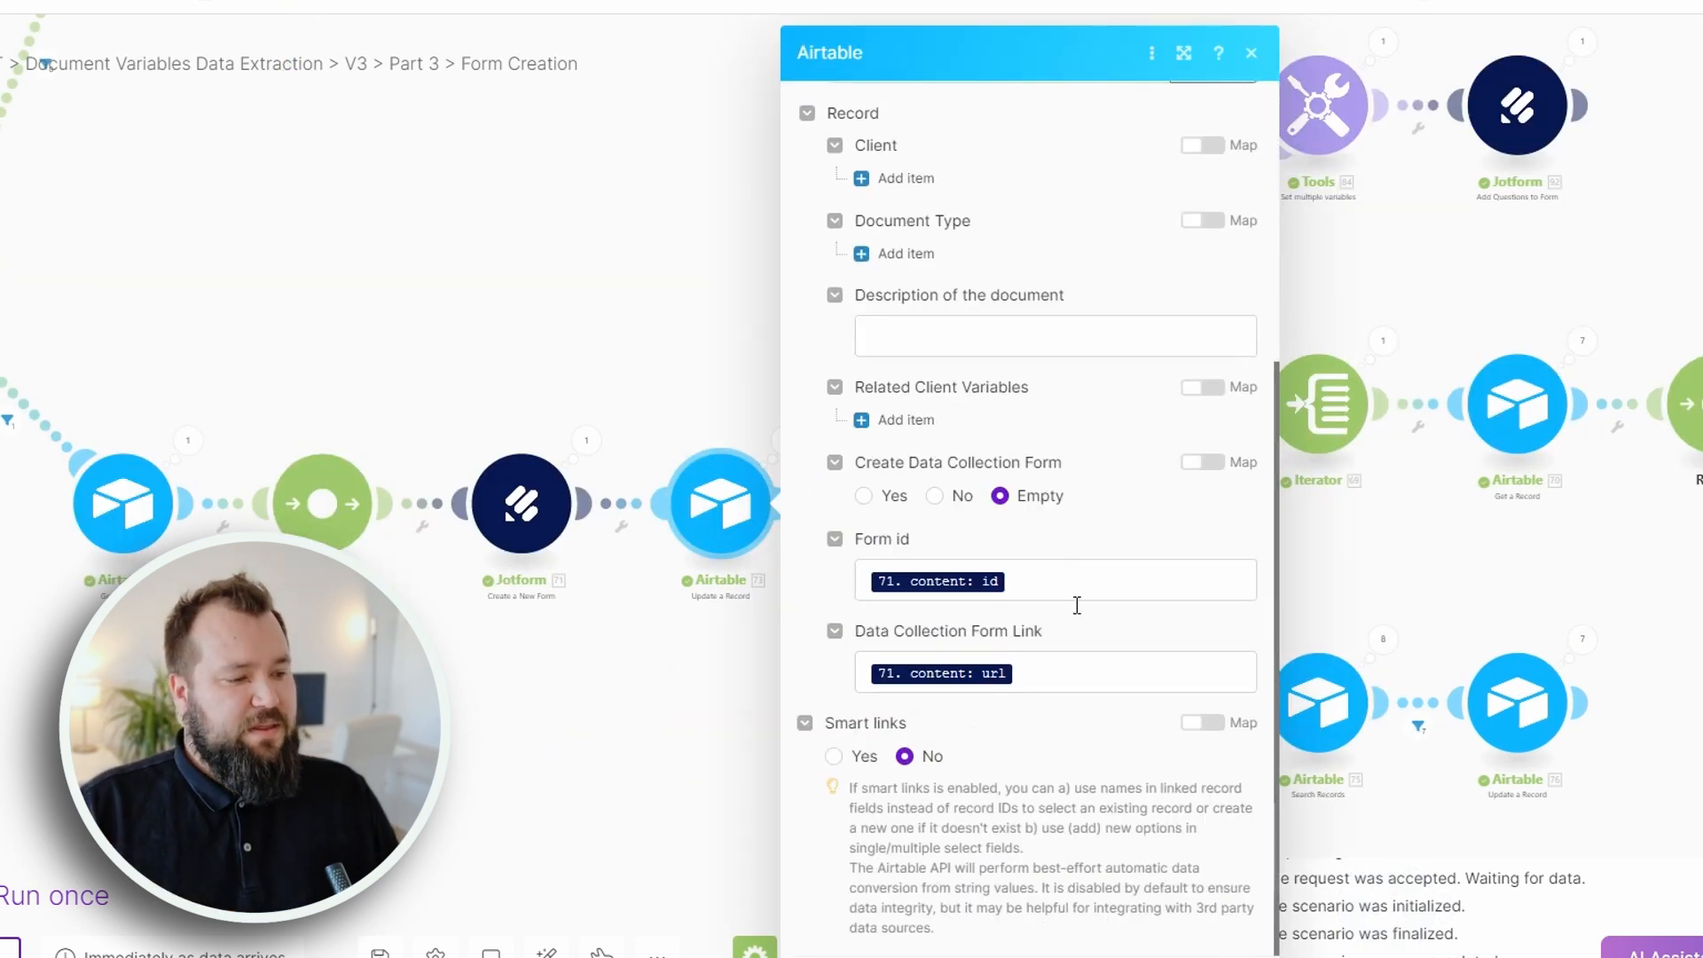
{"action": "left_click", "coordinate": [1057, 576]}
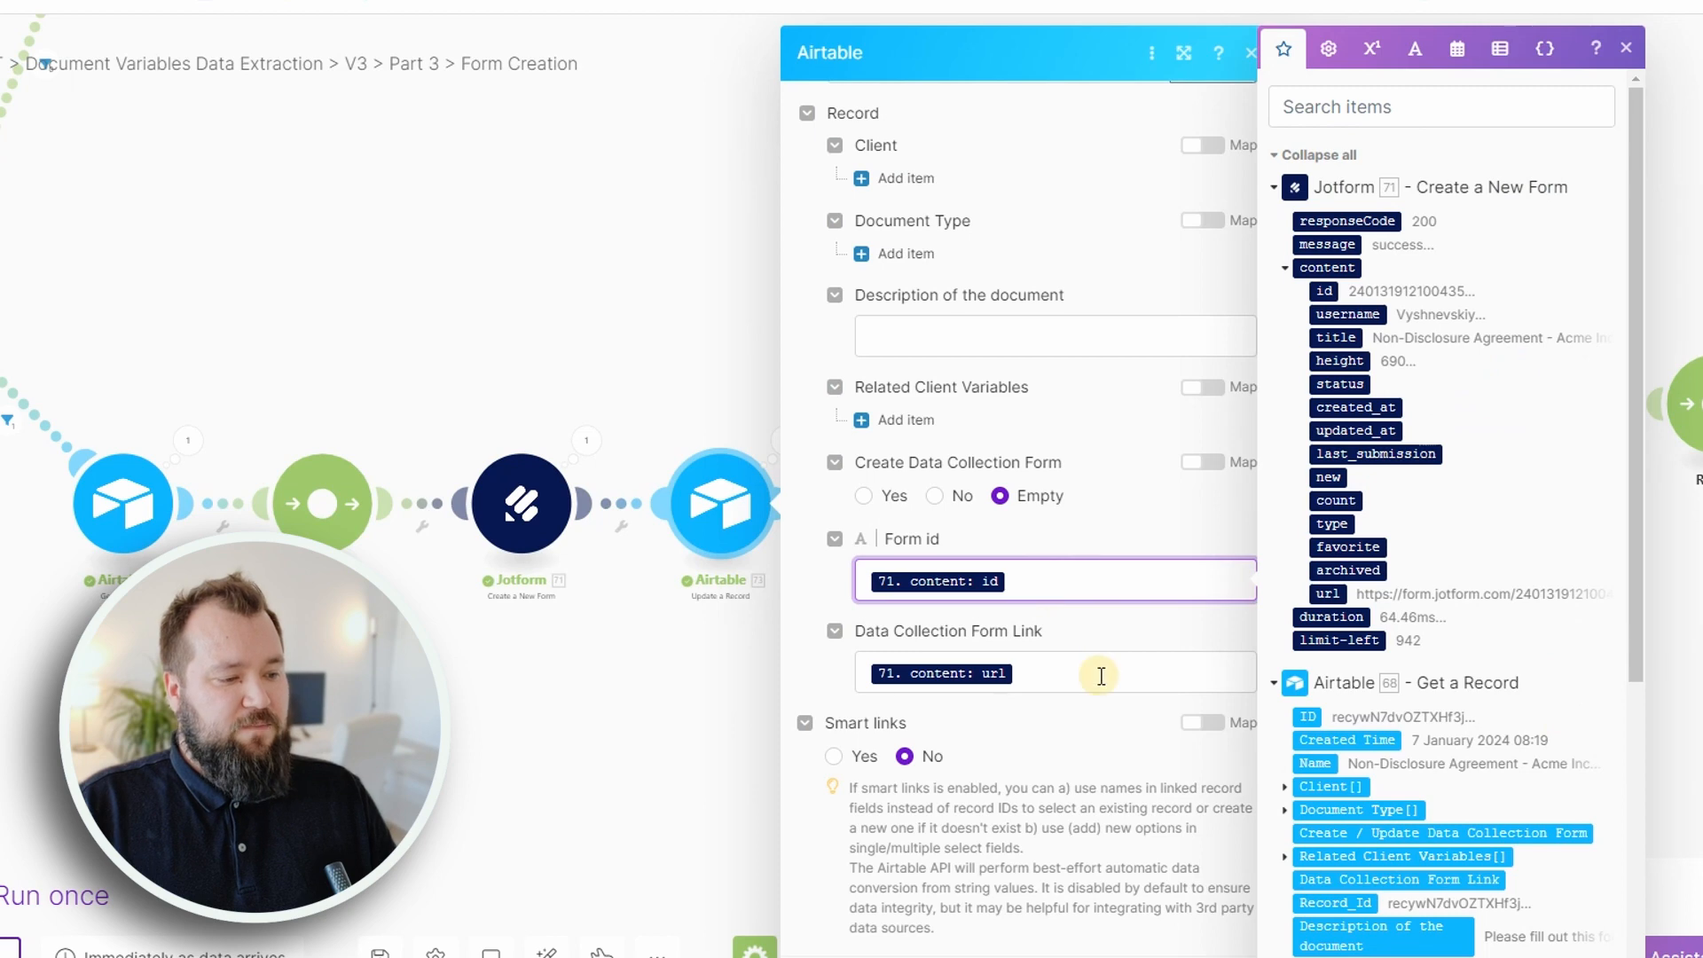
{"action": "left_click", "coordinate": [1098, 676]}
{"action": "left_click", "coordinate": [695, 760]}
Outline the Tools and Jotform branch with a red rectangle in a screen capture of the router section, and discard the capture.
{"action": "left_click_drag", "start_coordinate": [964, 188], "coordinate": [503, 413]}
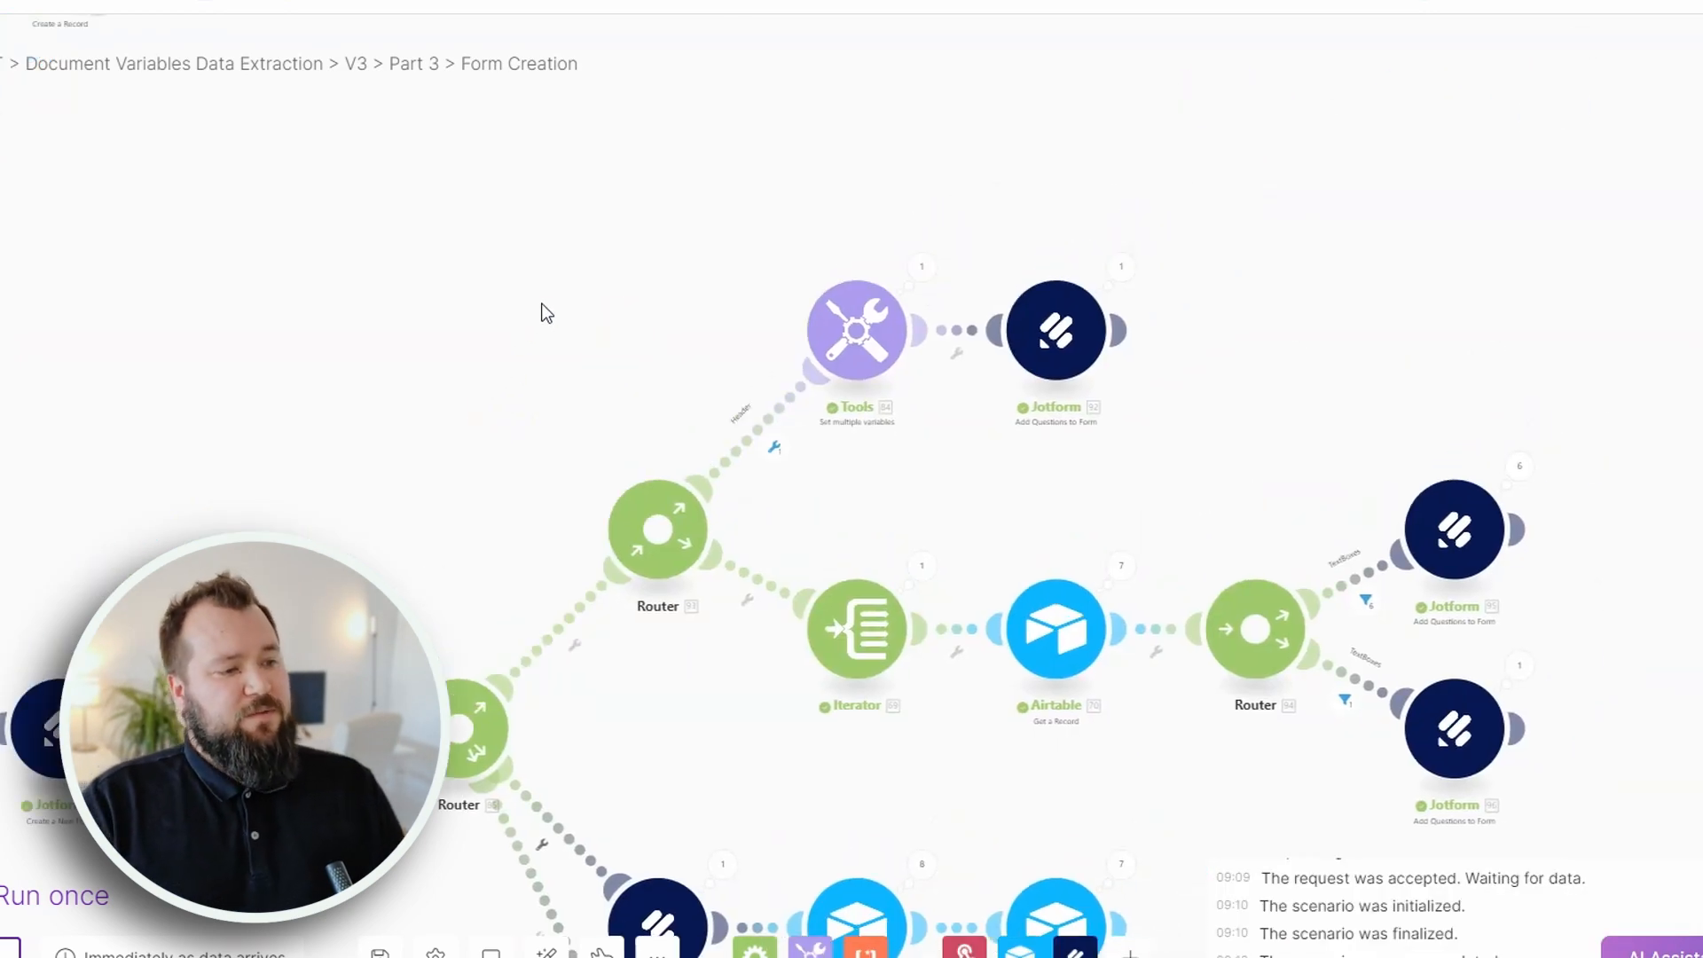
{"action": "scroll", "coordinate": [620, 301], "scroll_direction": "down", "scroll_amount": 1}
{"action": "left_click_drag", "start_coordinate": [580, 341], "coordinate": [513, 261]}
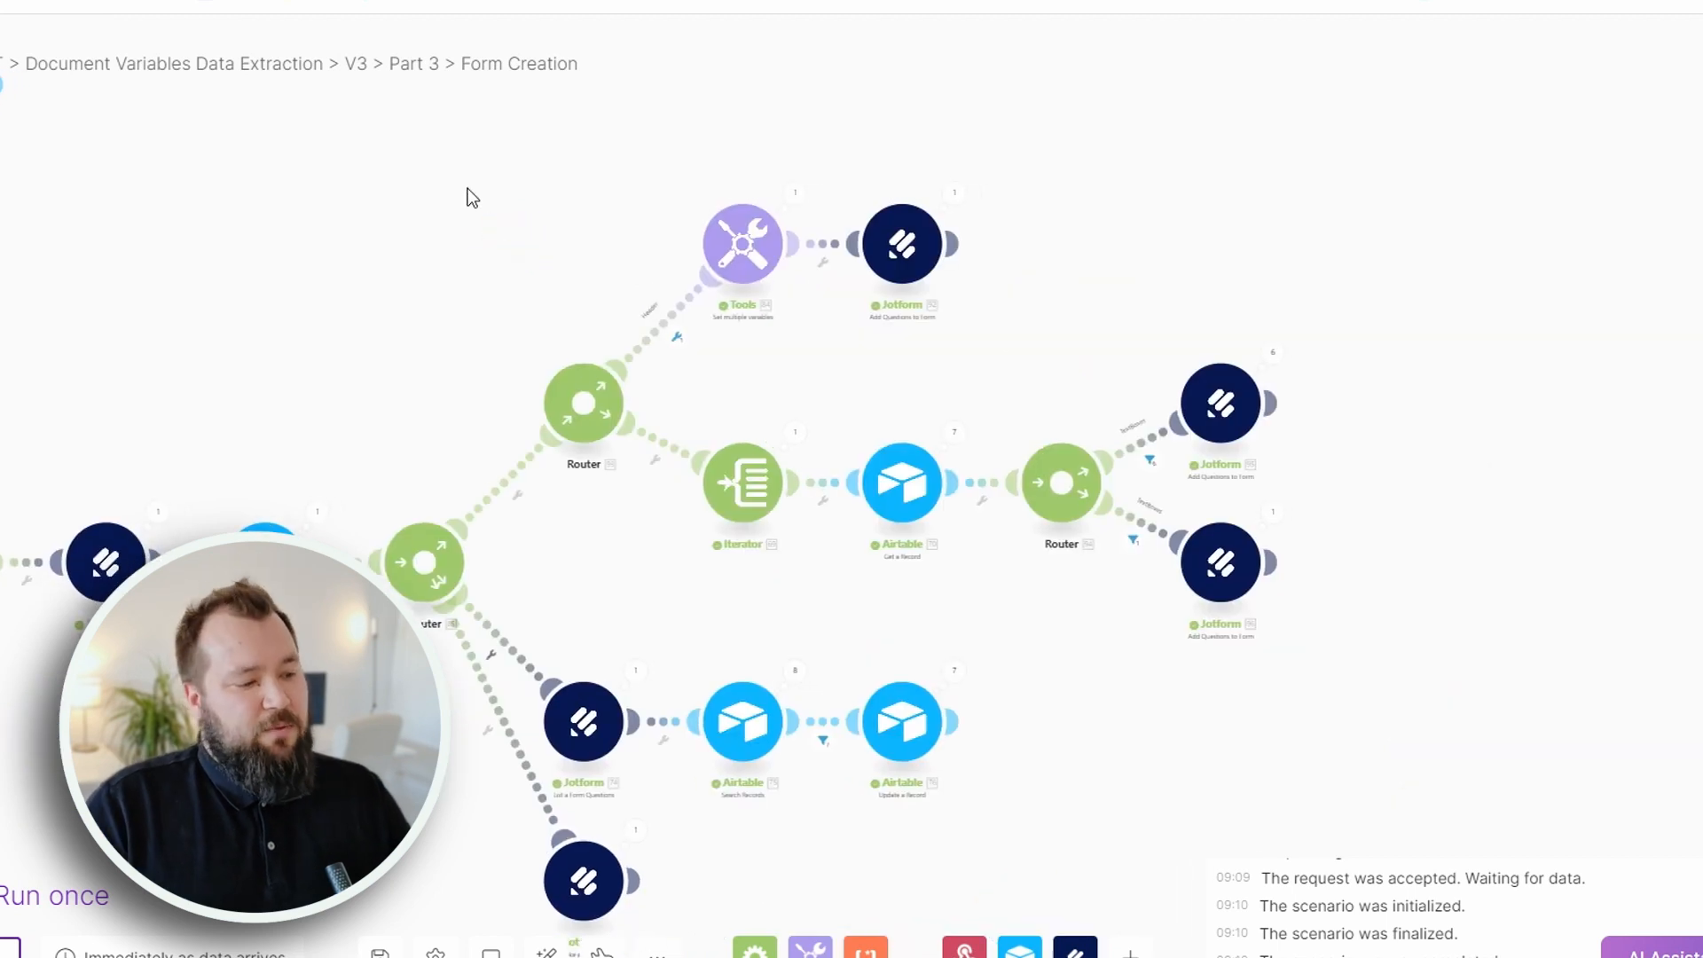
{"action": "key", "text": "Print"}
{"action": "left_click_drag", "start_coordinate": [263, 135], "coordinate": [1472, 618]}
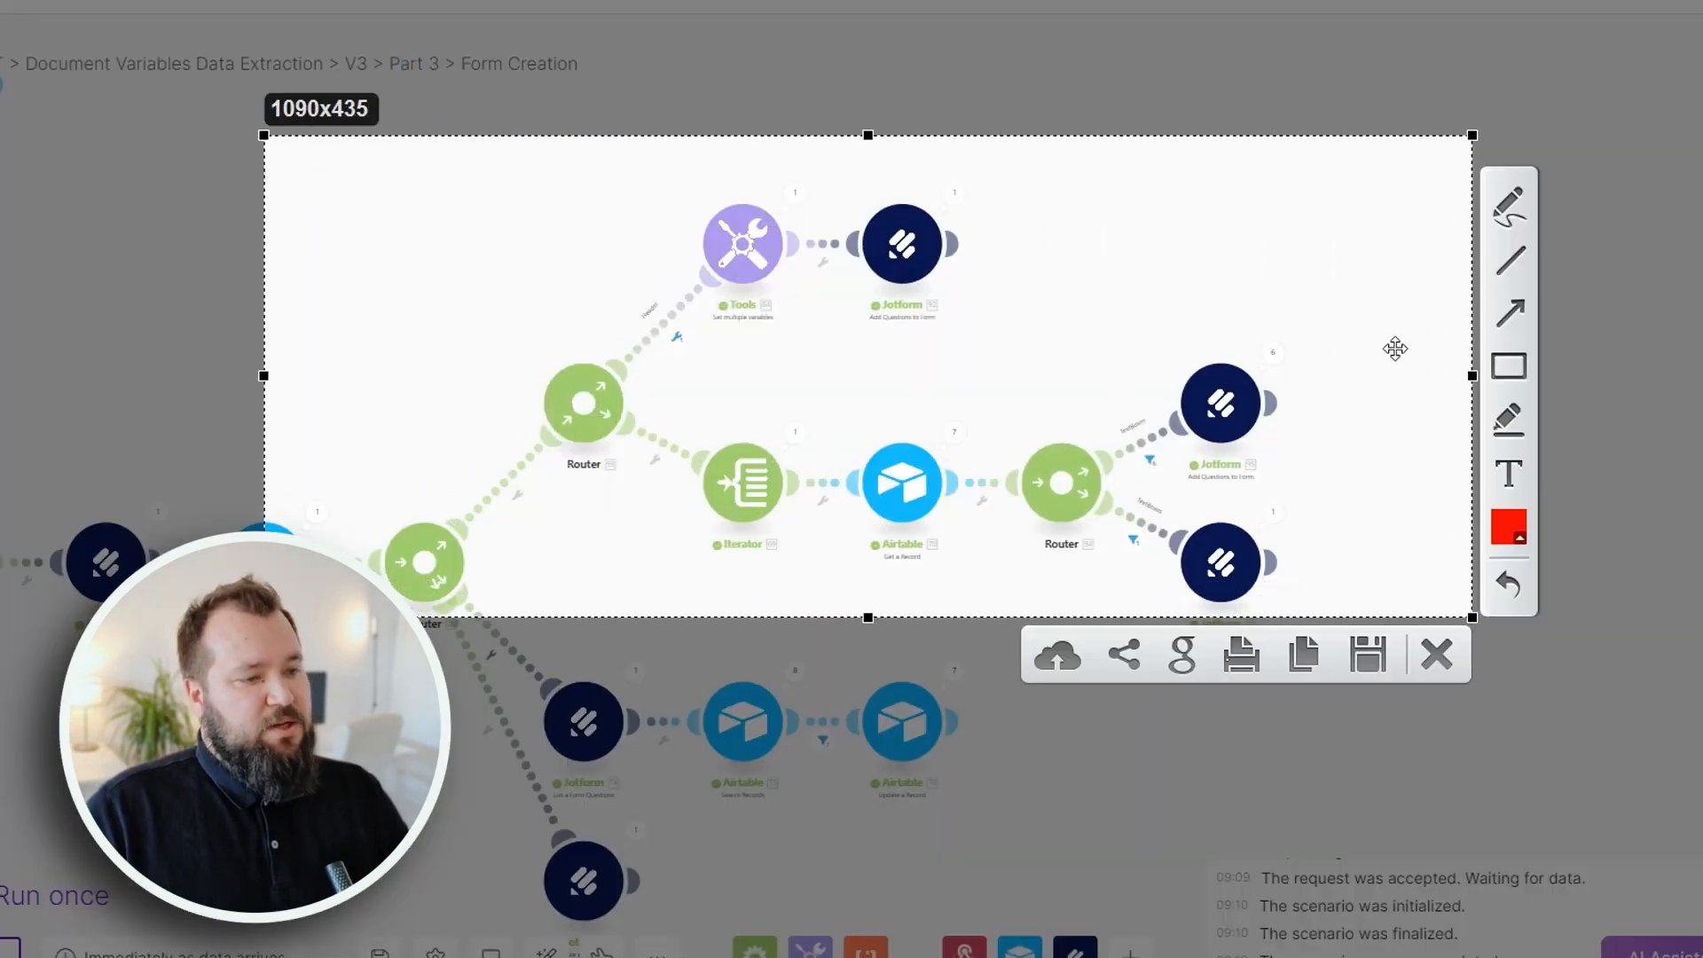
{"action": "left_click_drag", "start_coordinate": [624, 160], "coordinate": [1128, 306]}
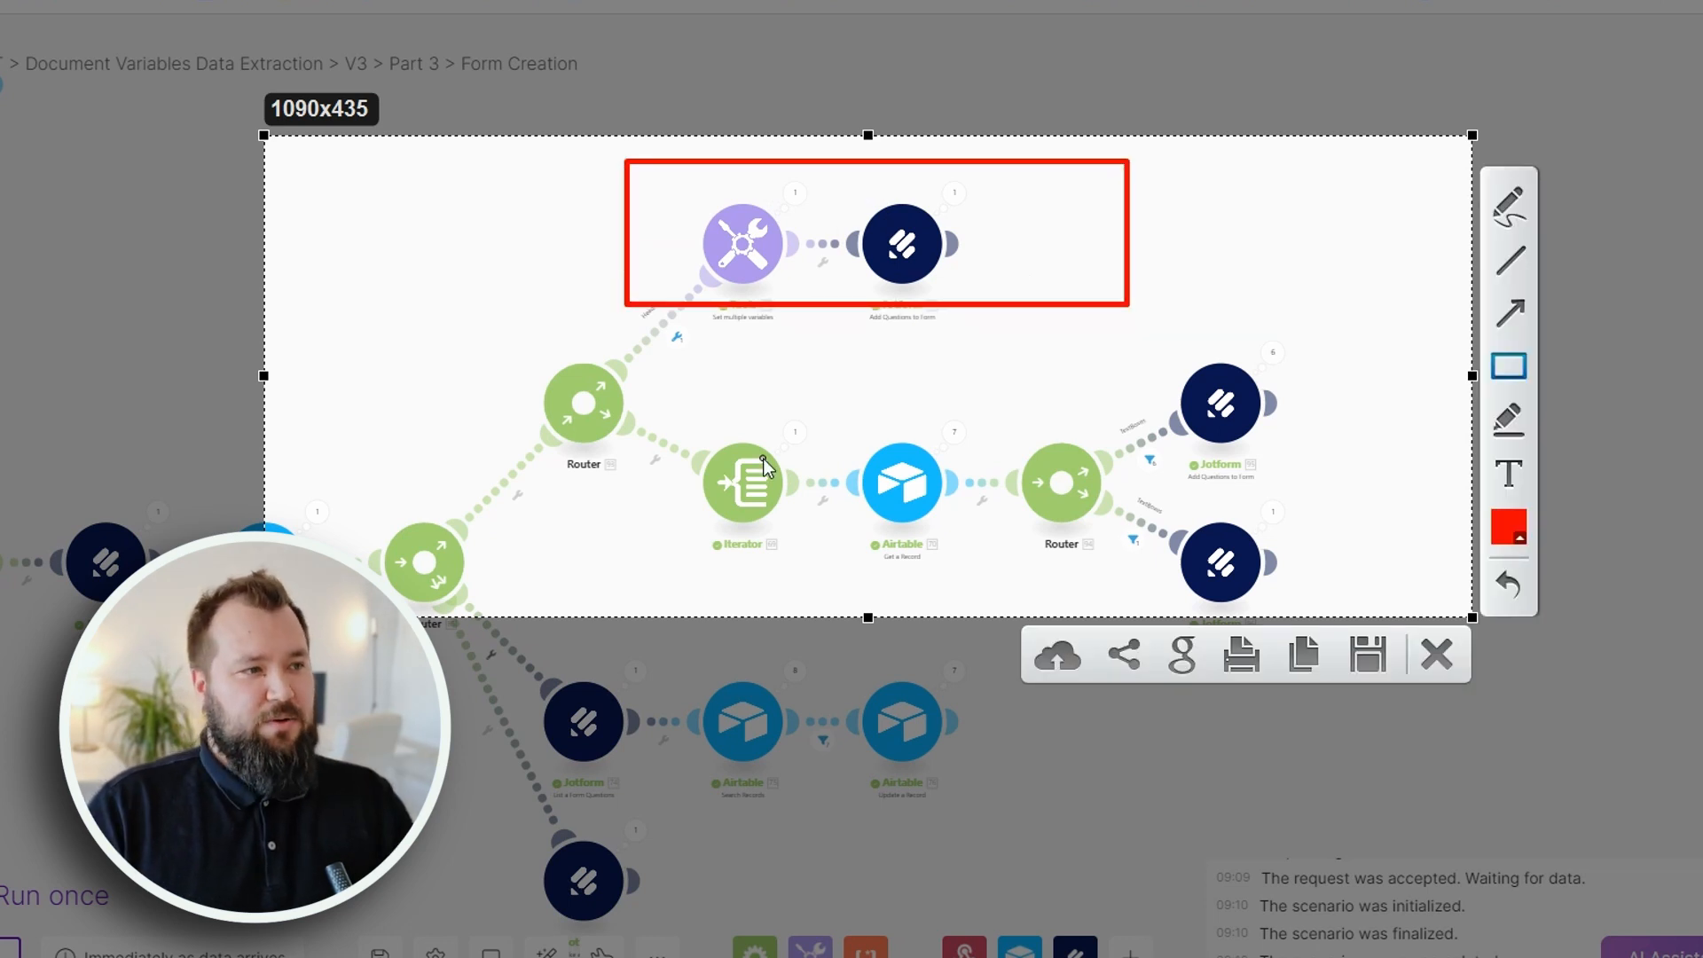
{"action": "key", "text": "Escape"}
{"action": "key", "text": "Escape"}
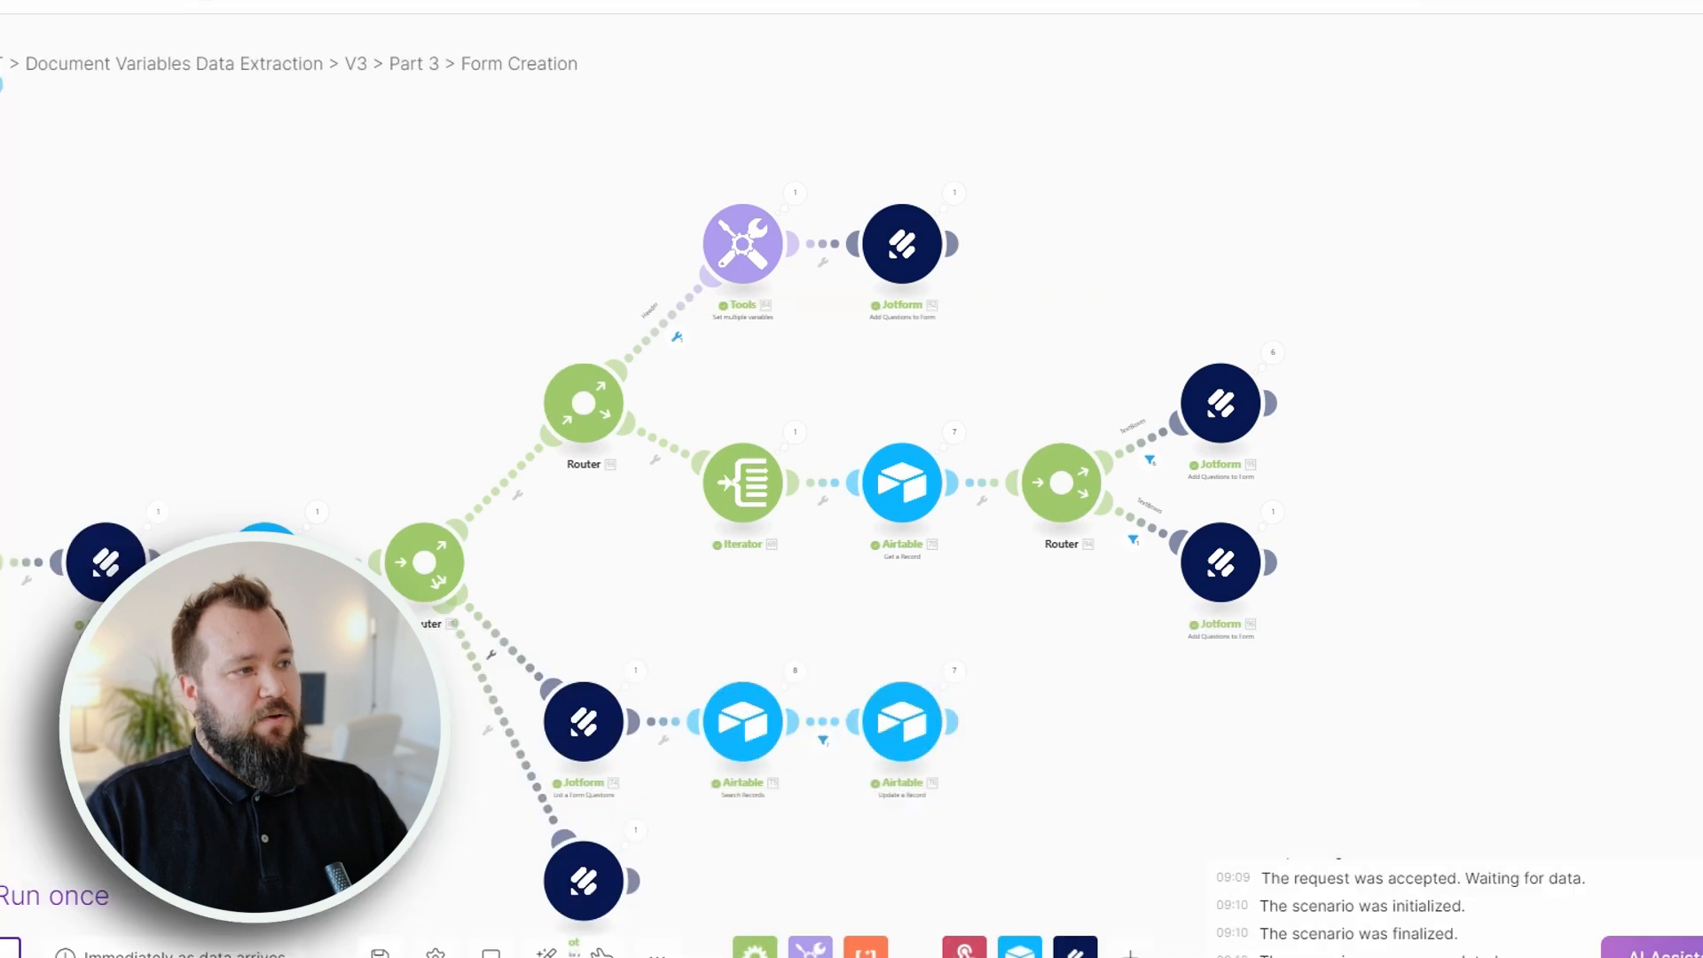
Check the heading and sub-header text on the generated Non-Disclosure Agreement - Acme Inc. form, and return to the scenario.
{"action": "left_click", "coordinate": [798, 2]}
{"action": "left_click", "coordinate": [1680, 216]}
{"action": "left_click", "coordinate": [1680, 216]}
{"action": "left_click_drag", "start_coordinate": [486, 57], "coordinate": [722, 122]}
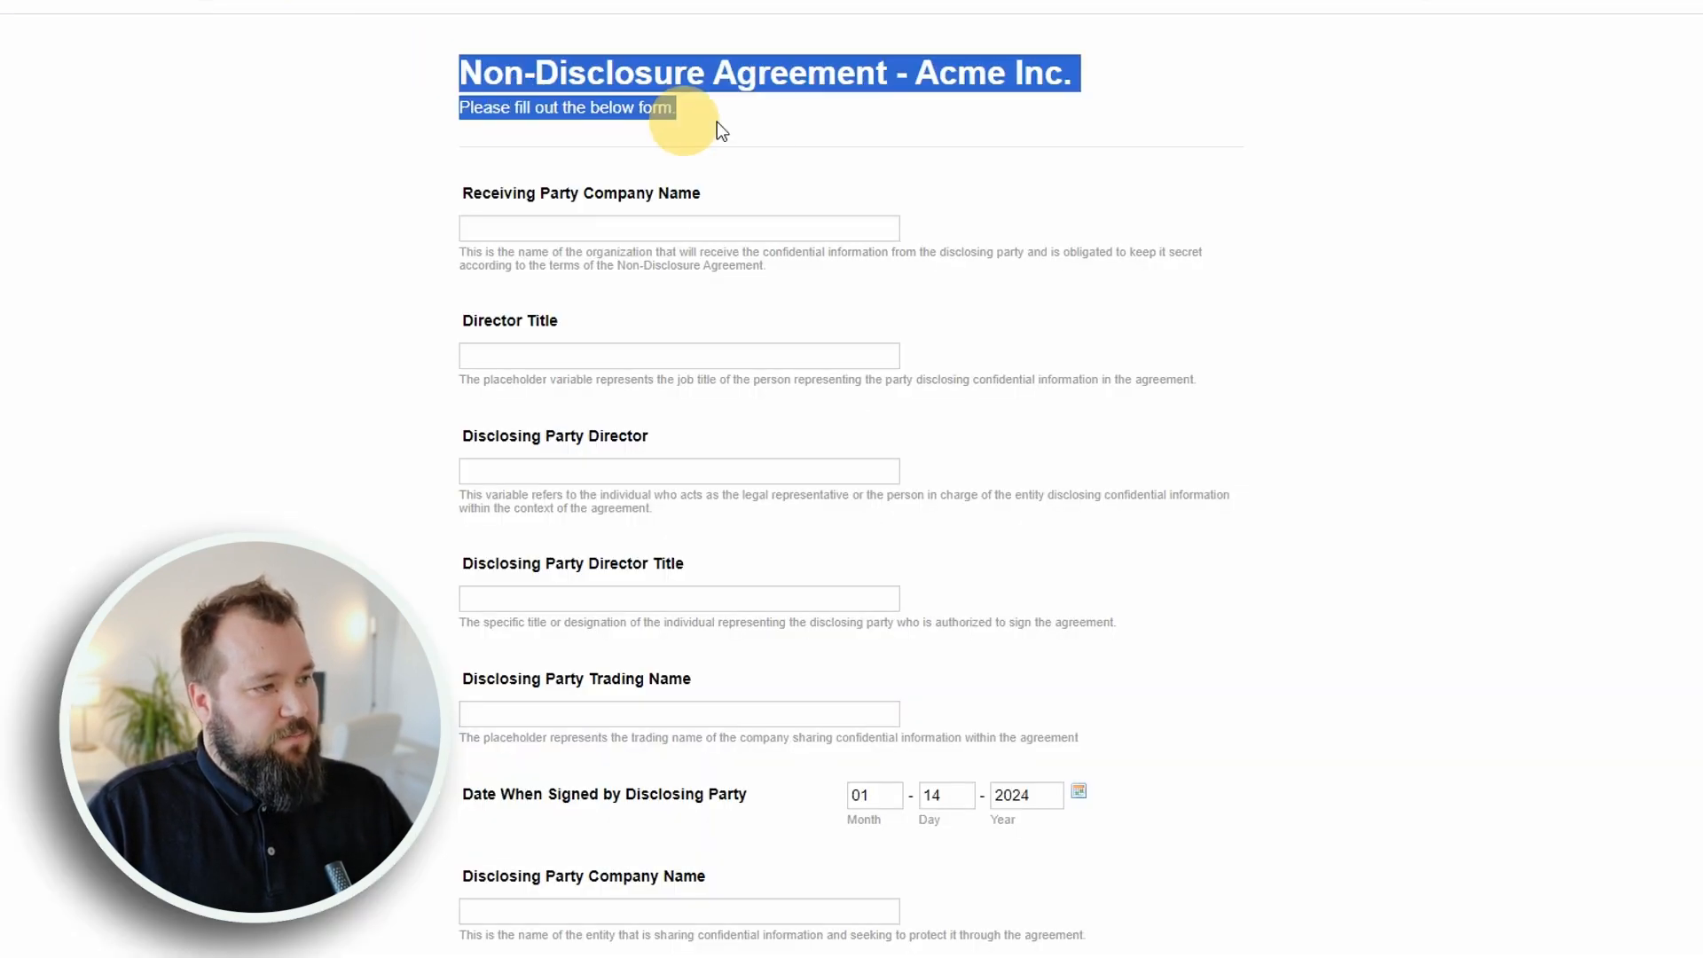
{"action": "left_click", "coordinate": [607, 9]}
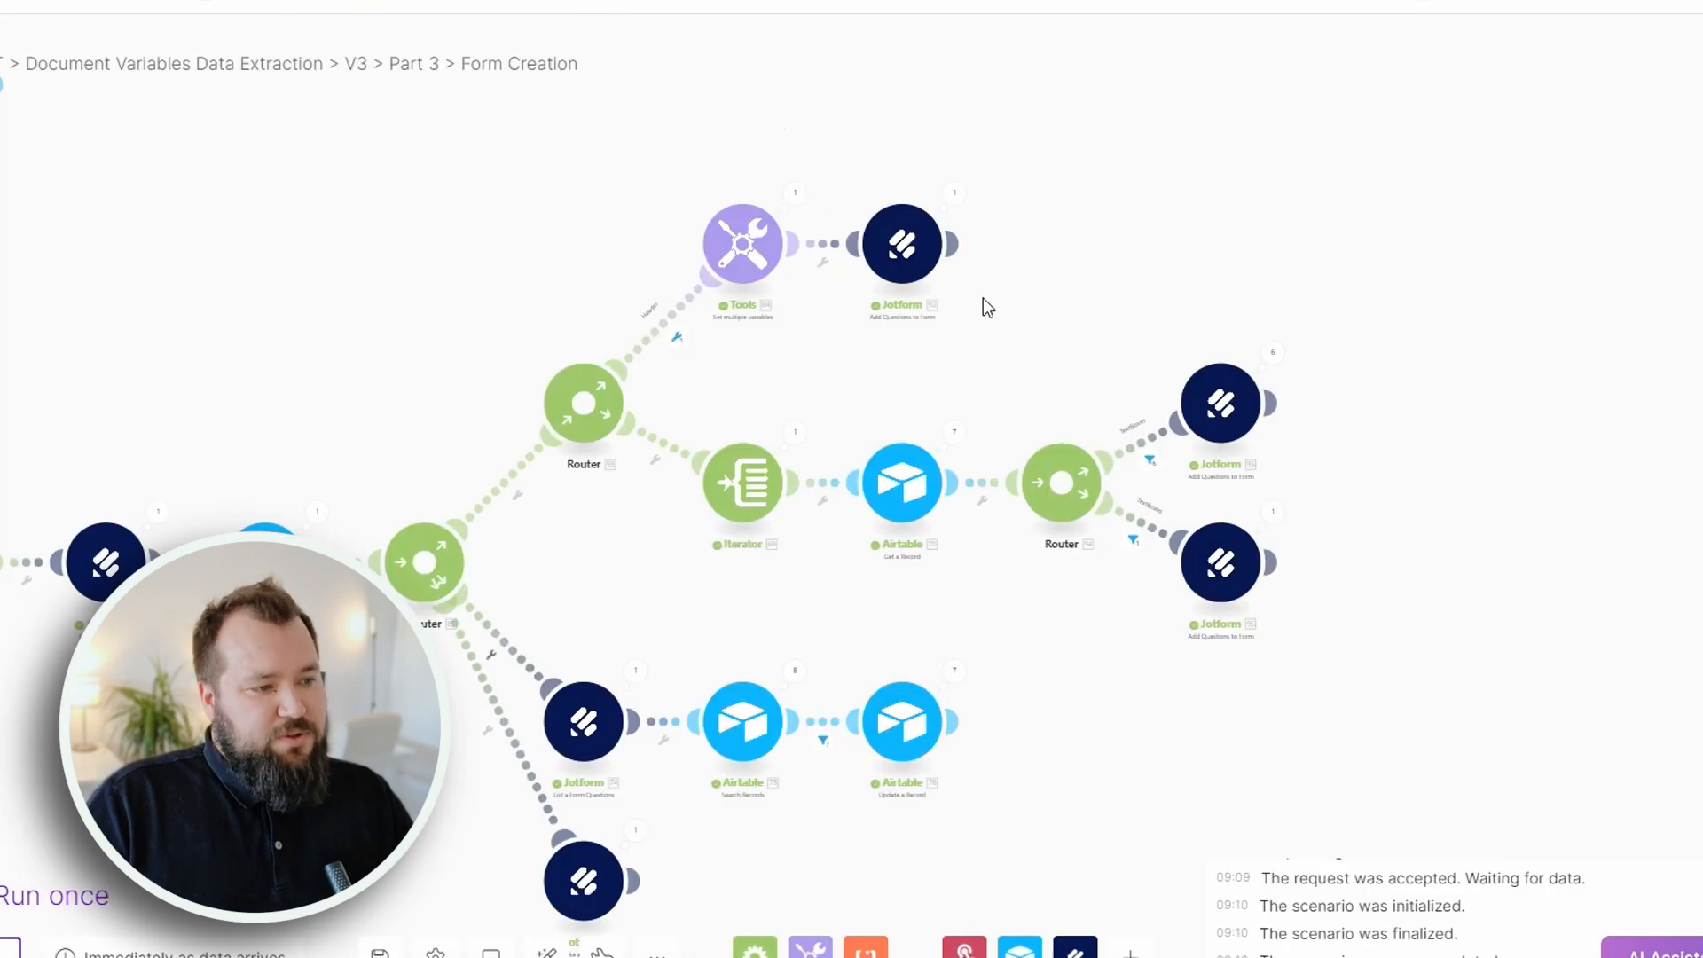
Inspect the Header variable in the Tools module and the heading question in the following Jotform Add Questions to Form module.
{"action": "left_click_drag", "start_coordinate": [940, 296], "coordinate": [881, 285]}
{"action": "left_click", "coordinate": [684, 232]}
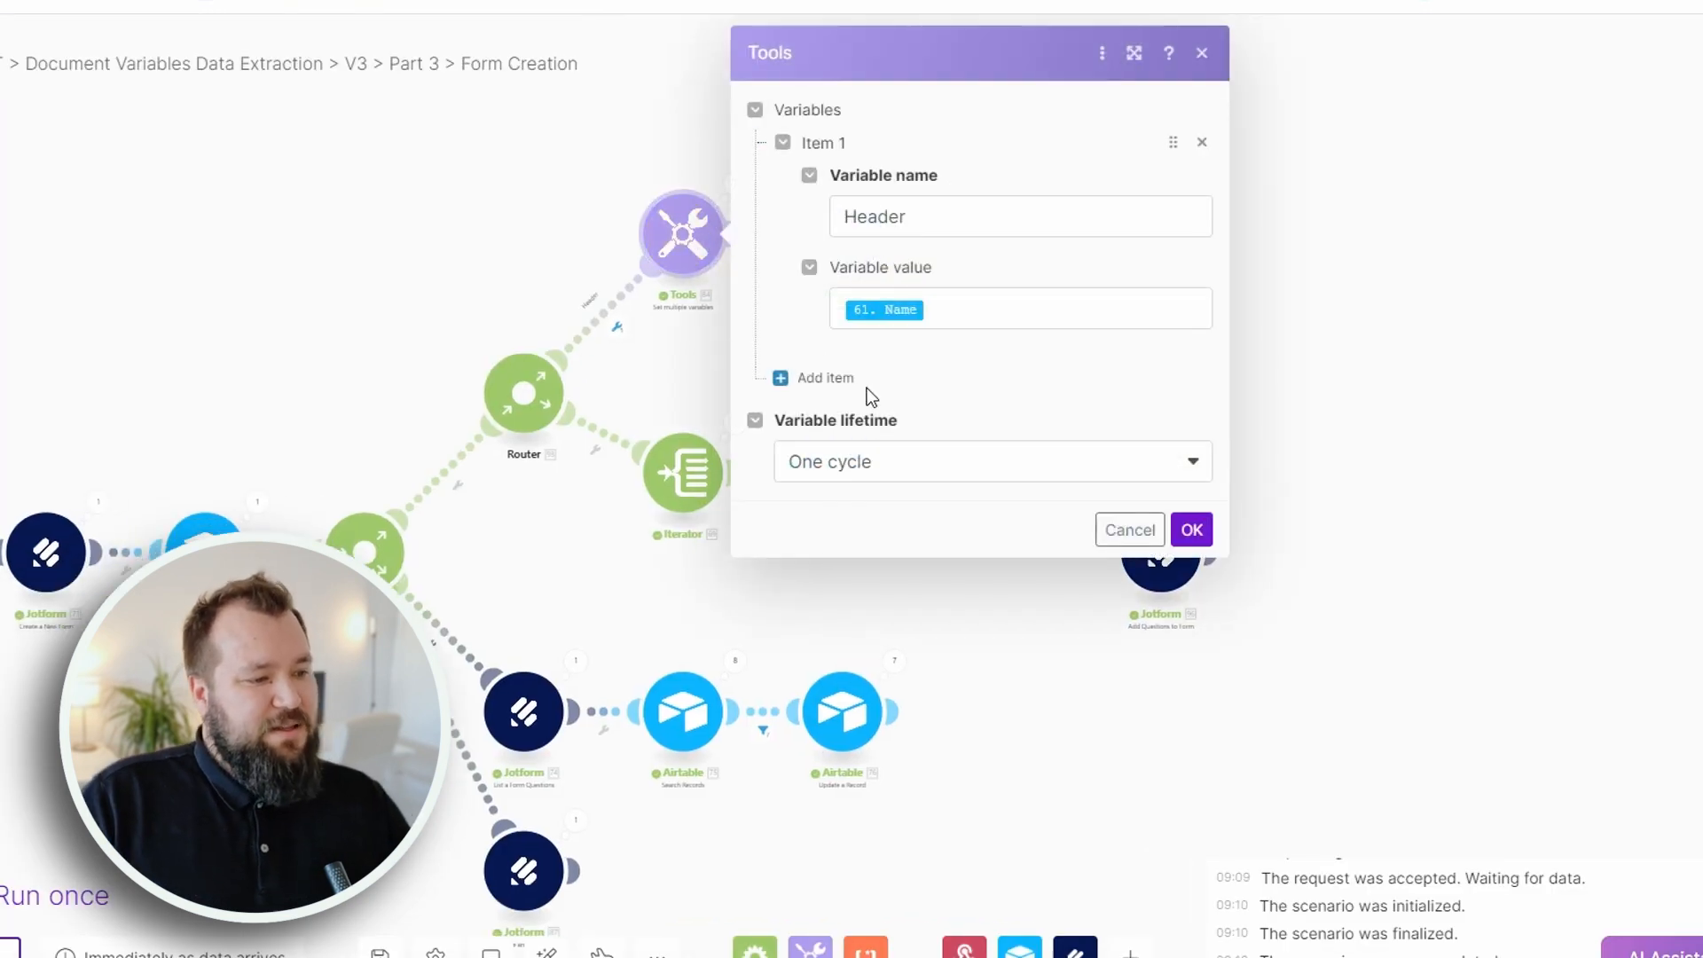
{"action": "left_click", "coordinate": [497, 179]}
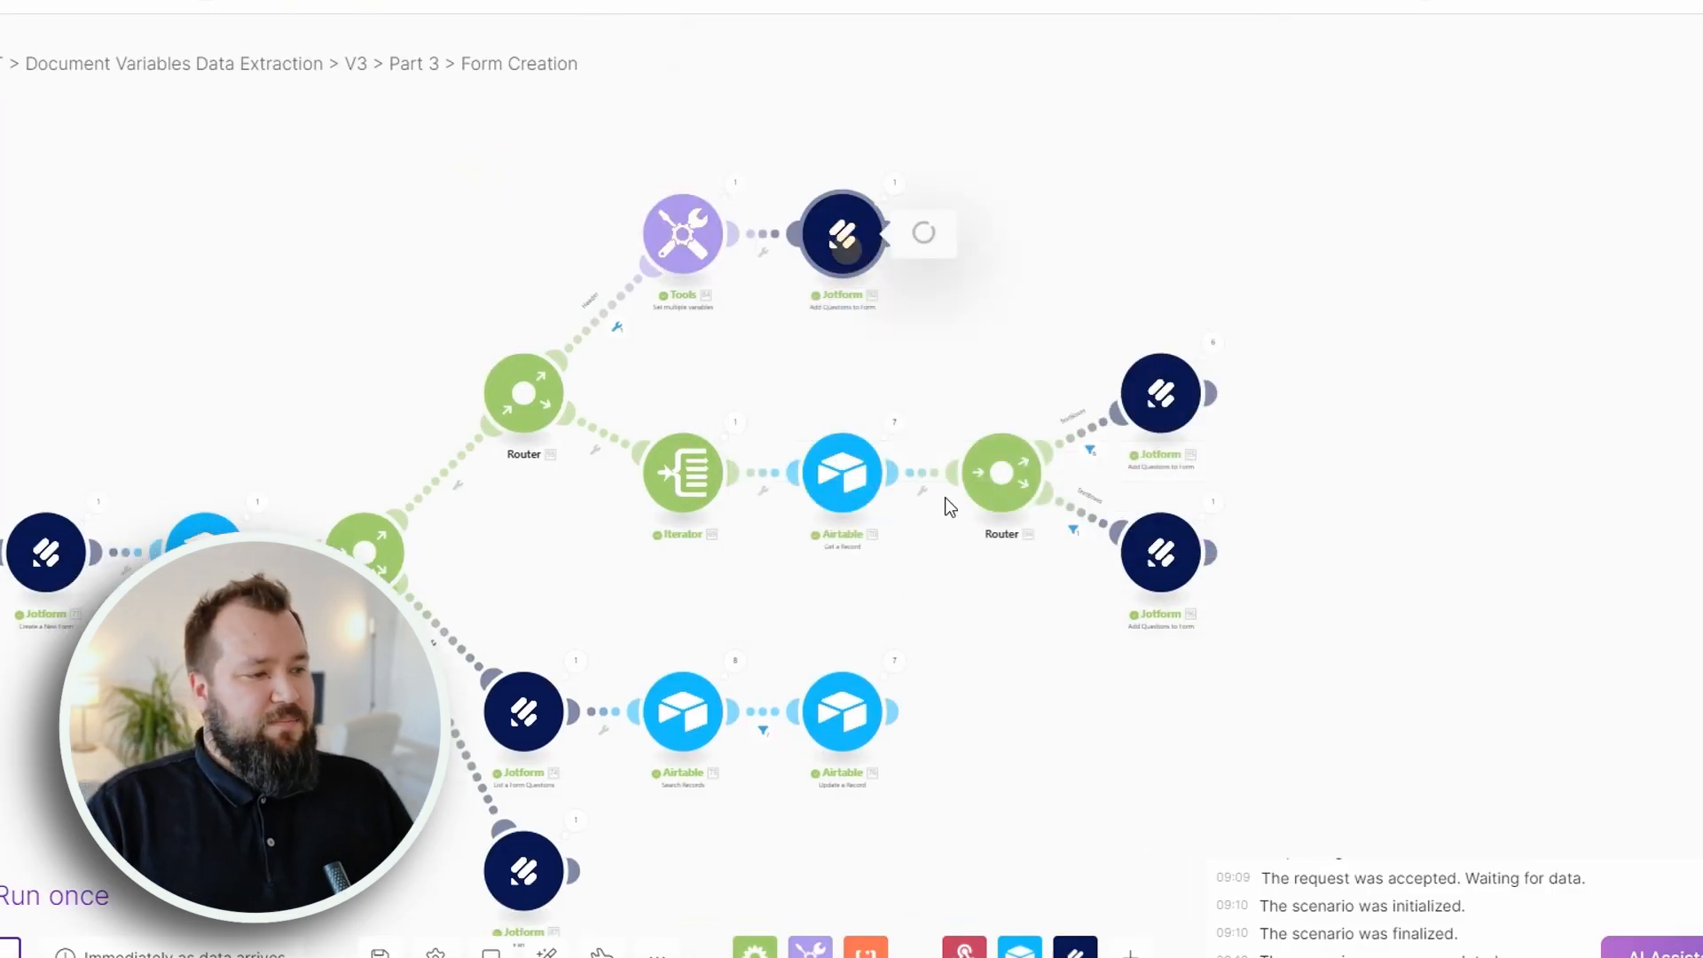
{"action": "left_click", "coordinate": [851, 235]}
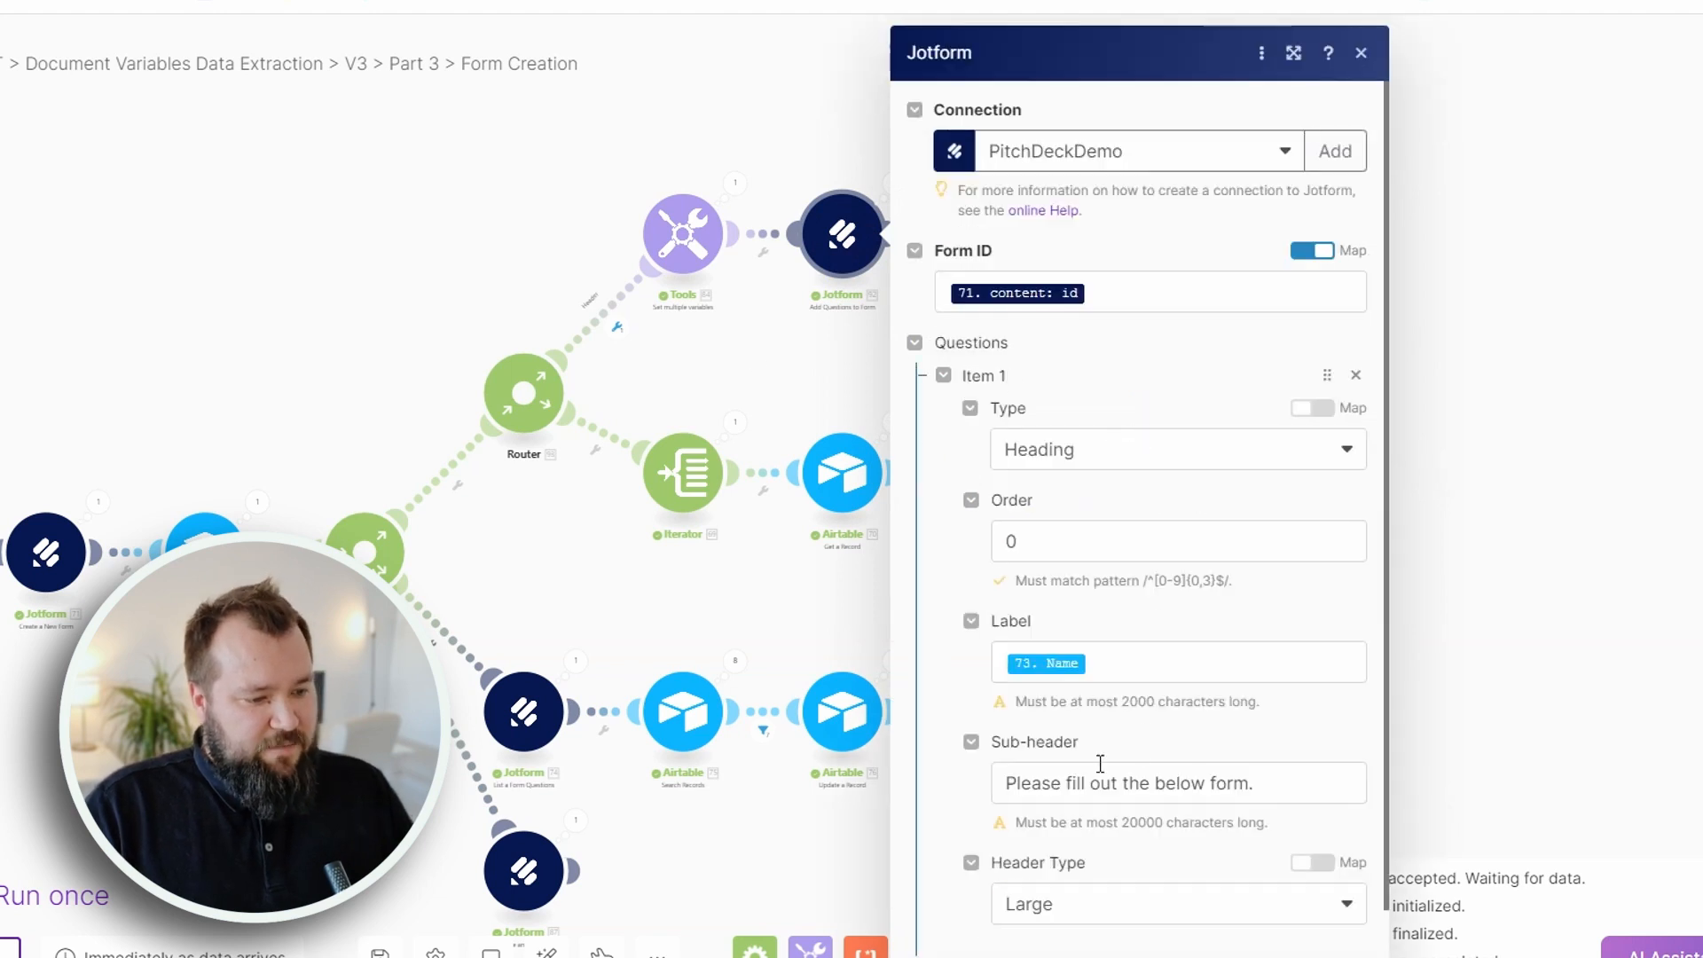
{"action": "left_click_drag", "start_coordinate": [581, 179], "coordinate": [586, 192]}
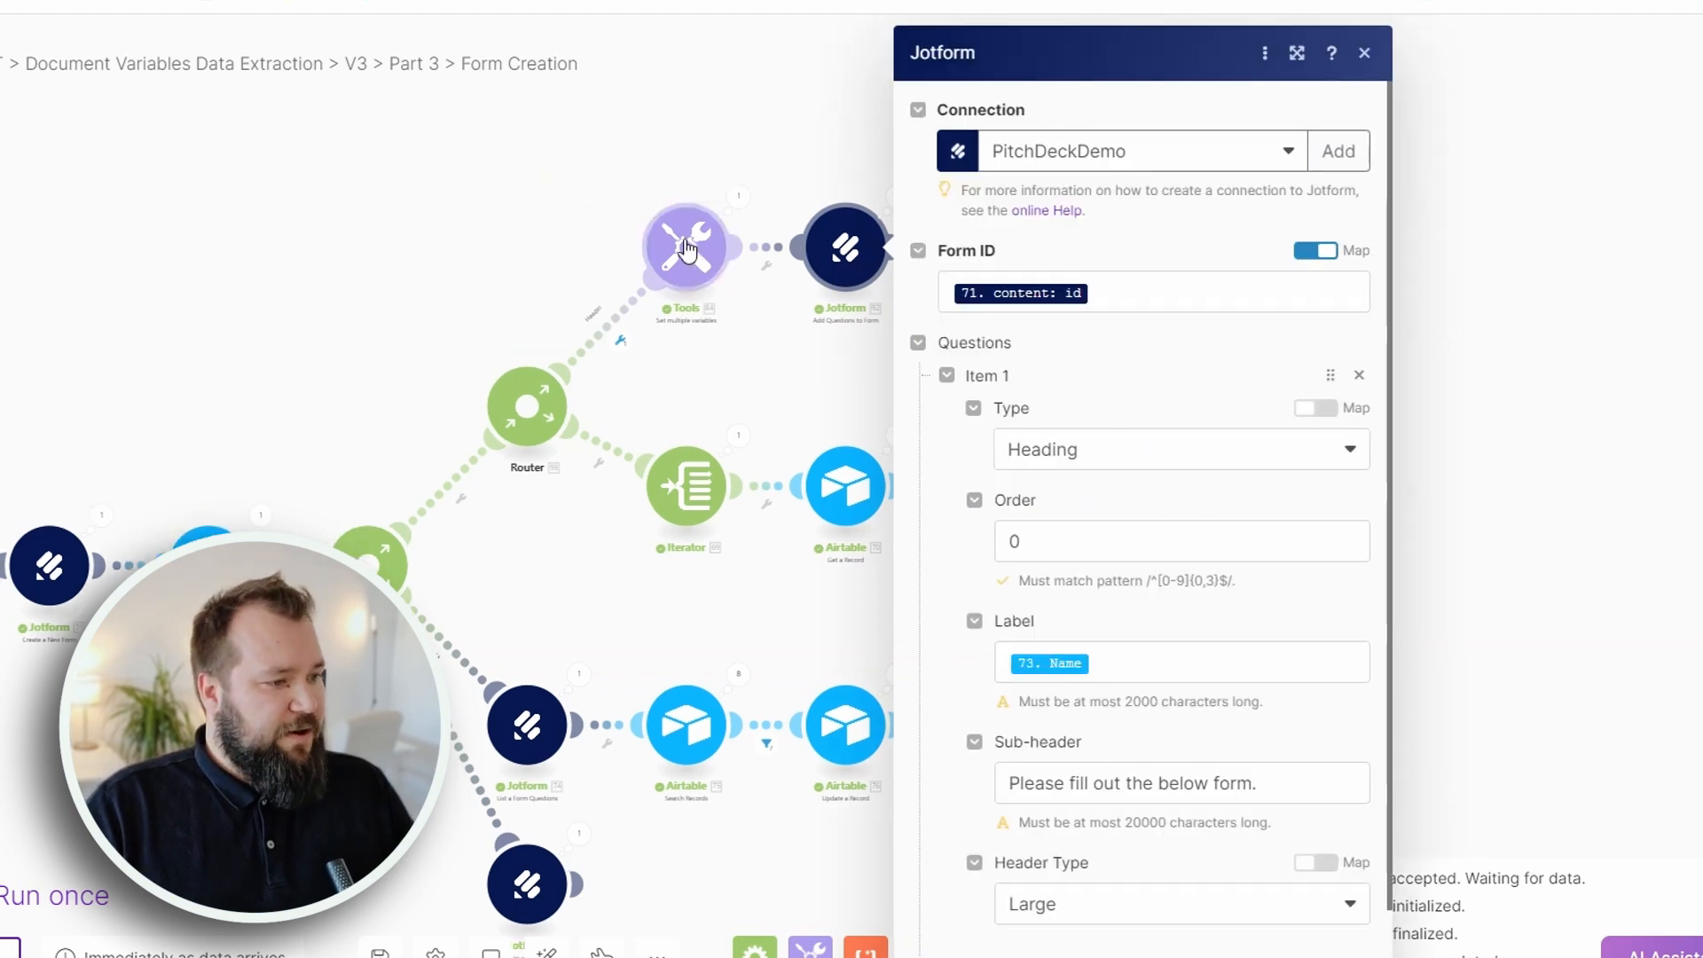
{"action": "left_click", "coordinate": [688, 251]}
{"action": "double_click", "coordinate": [830, 213]}
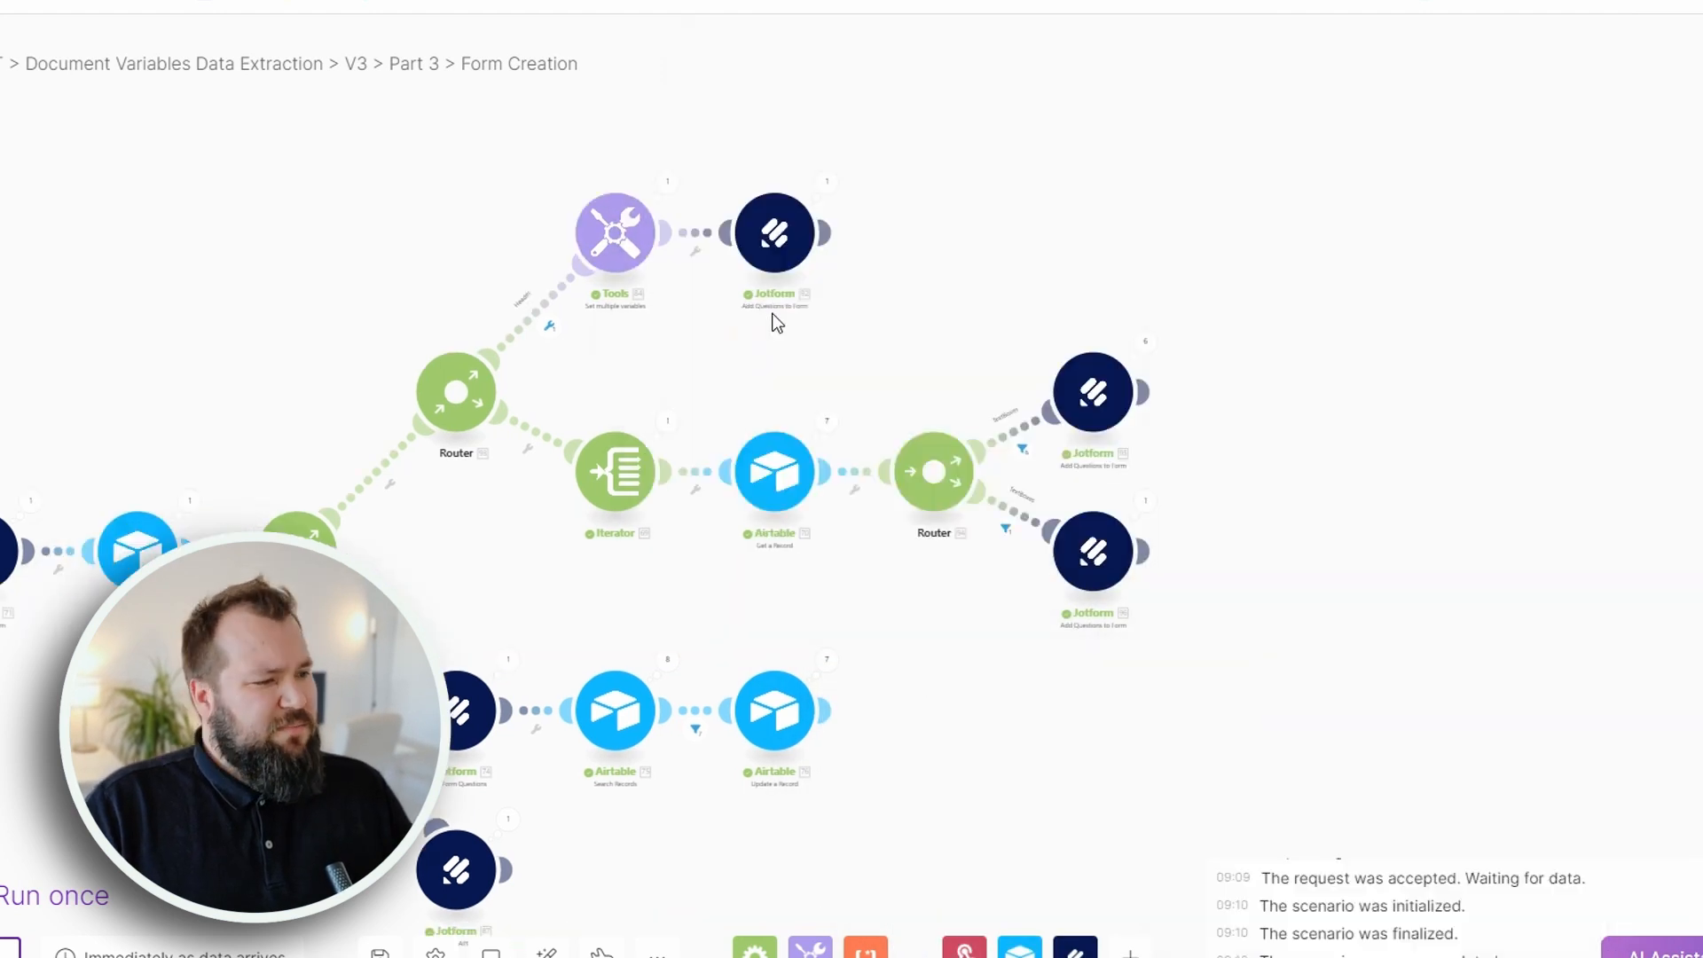
Delete the Tools Set multiple variables module and move its Jotform Add Questions to Form module into its place after the router.
{"action": "left_click_drag", "start_coordinate": [777, 327], "coordinate": [719, 339]}
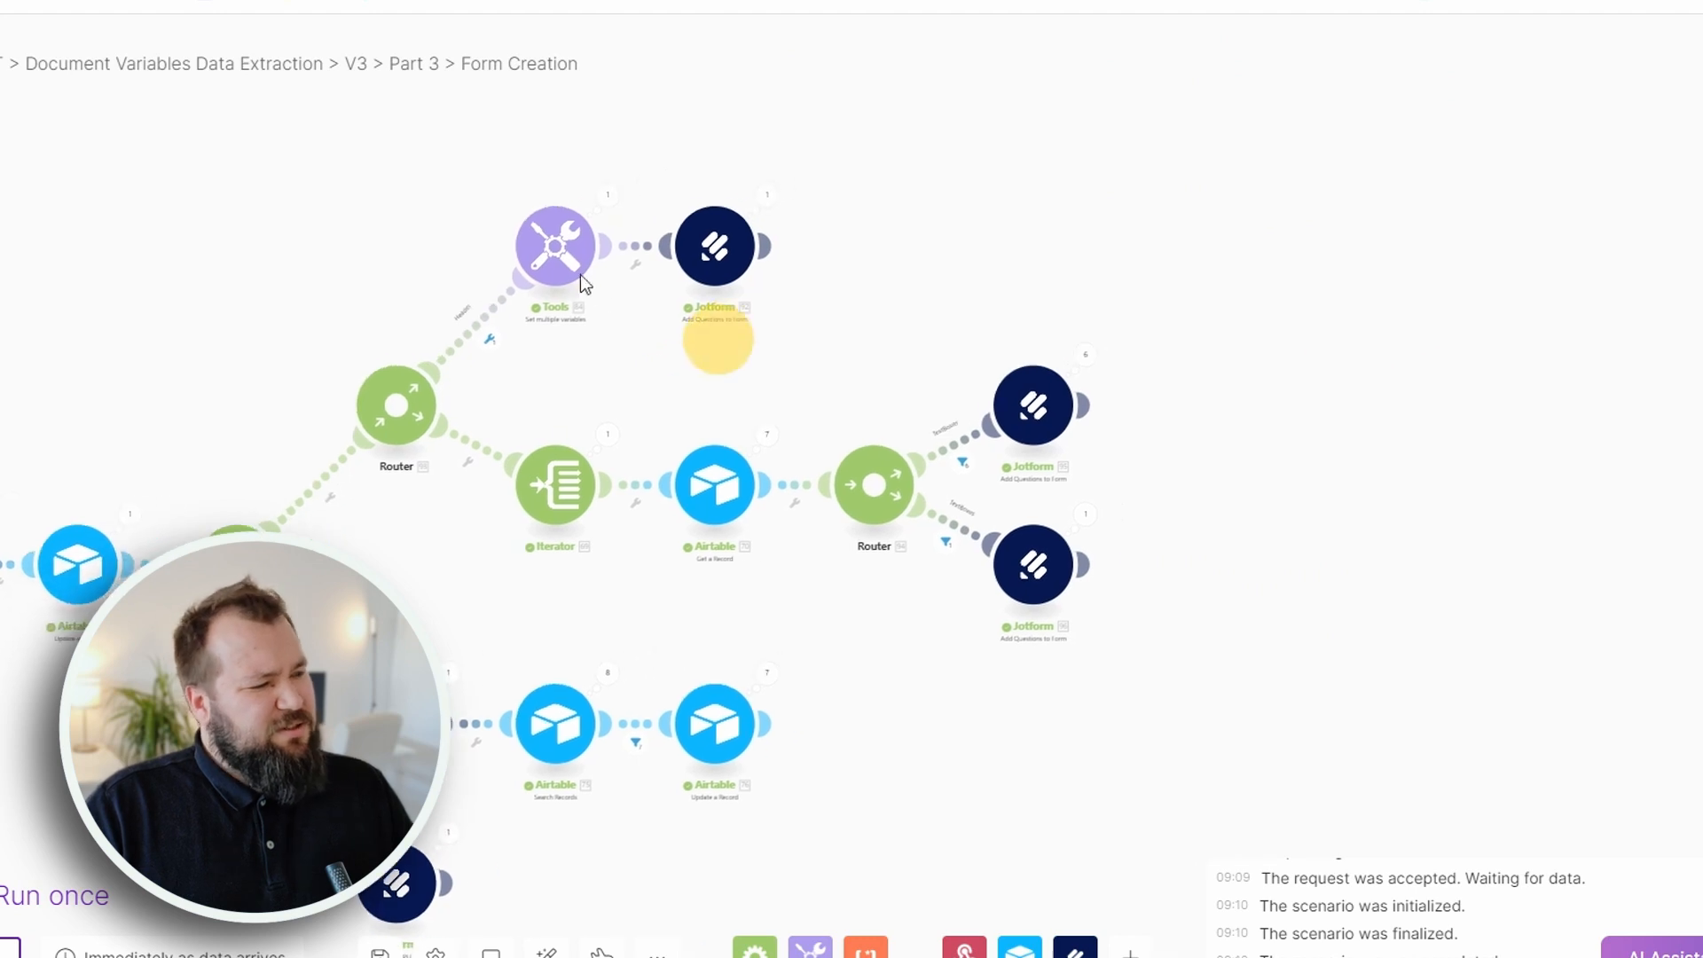
{"action": "right_click", "coordinate": [567, 254]}
{"action": "left_click", "coordinate": [655, 568]}
{"action": "left_click_drag", "start_coordinate": [716, 254], "coordinate": [558, 280]}
Examine the header branch's Jotform module settings, including the Form ID mapping, the Heading type, the order and the label mapping.
{"action": "left_click", "coordinate": [558, 279]}
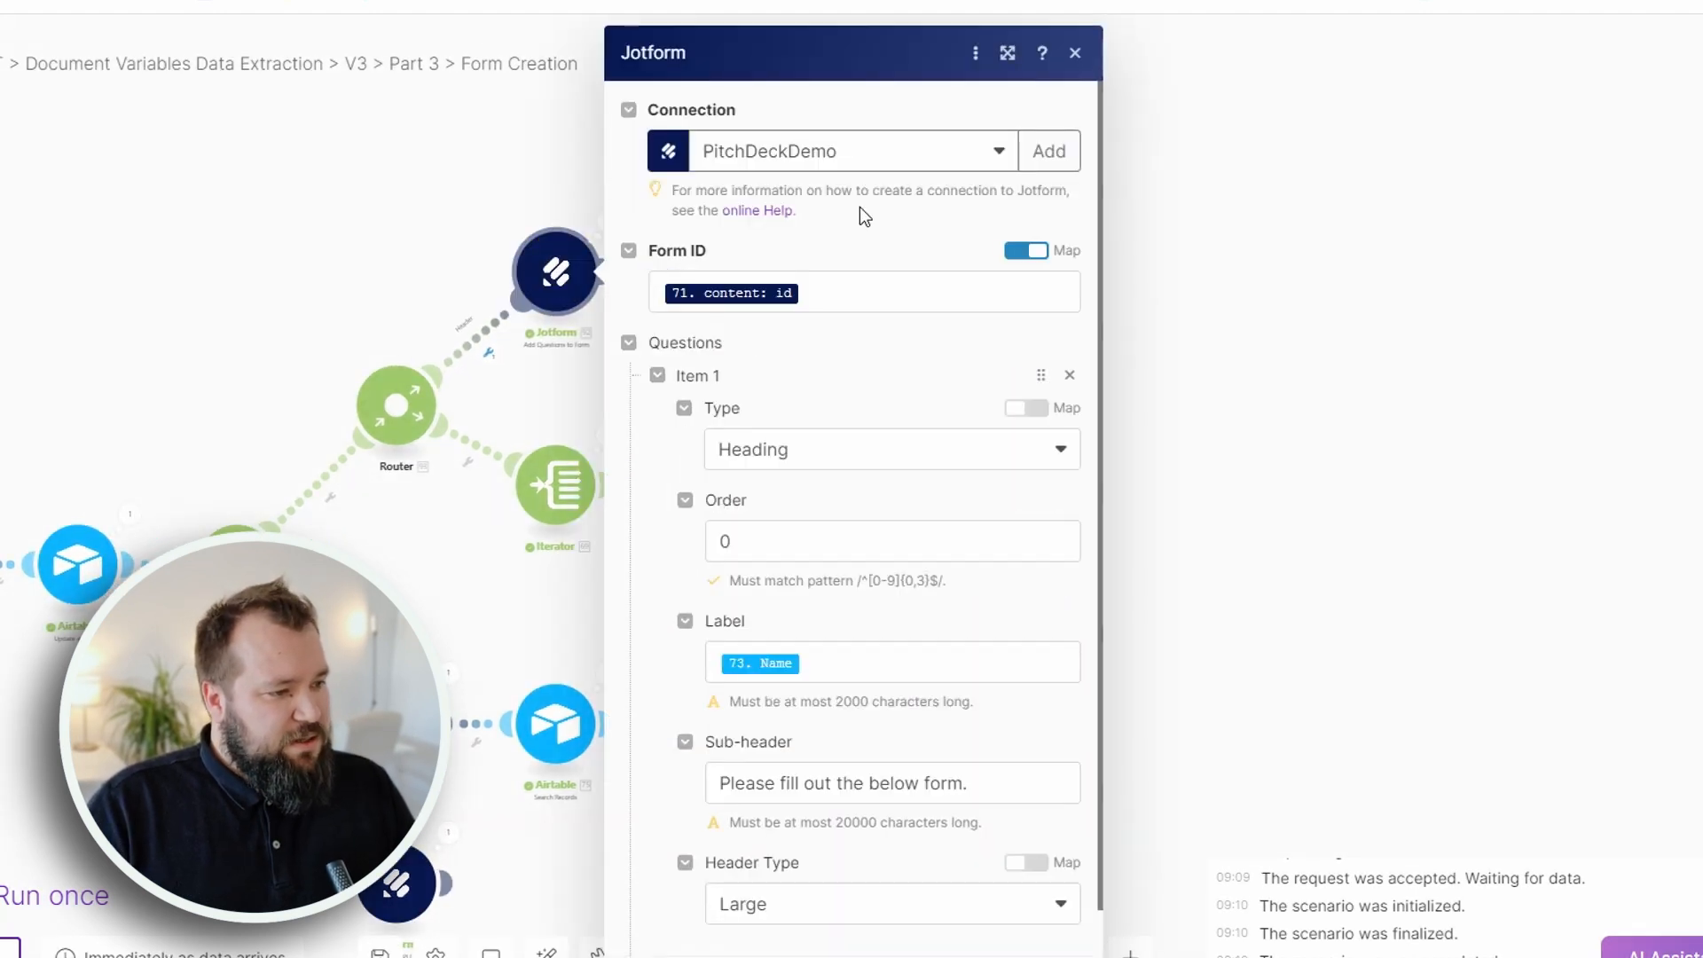
{"action": "scroll", "coordinate": [883, 510], "scroll_direction": "down", "scroll_amount": 1}
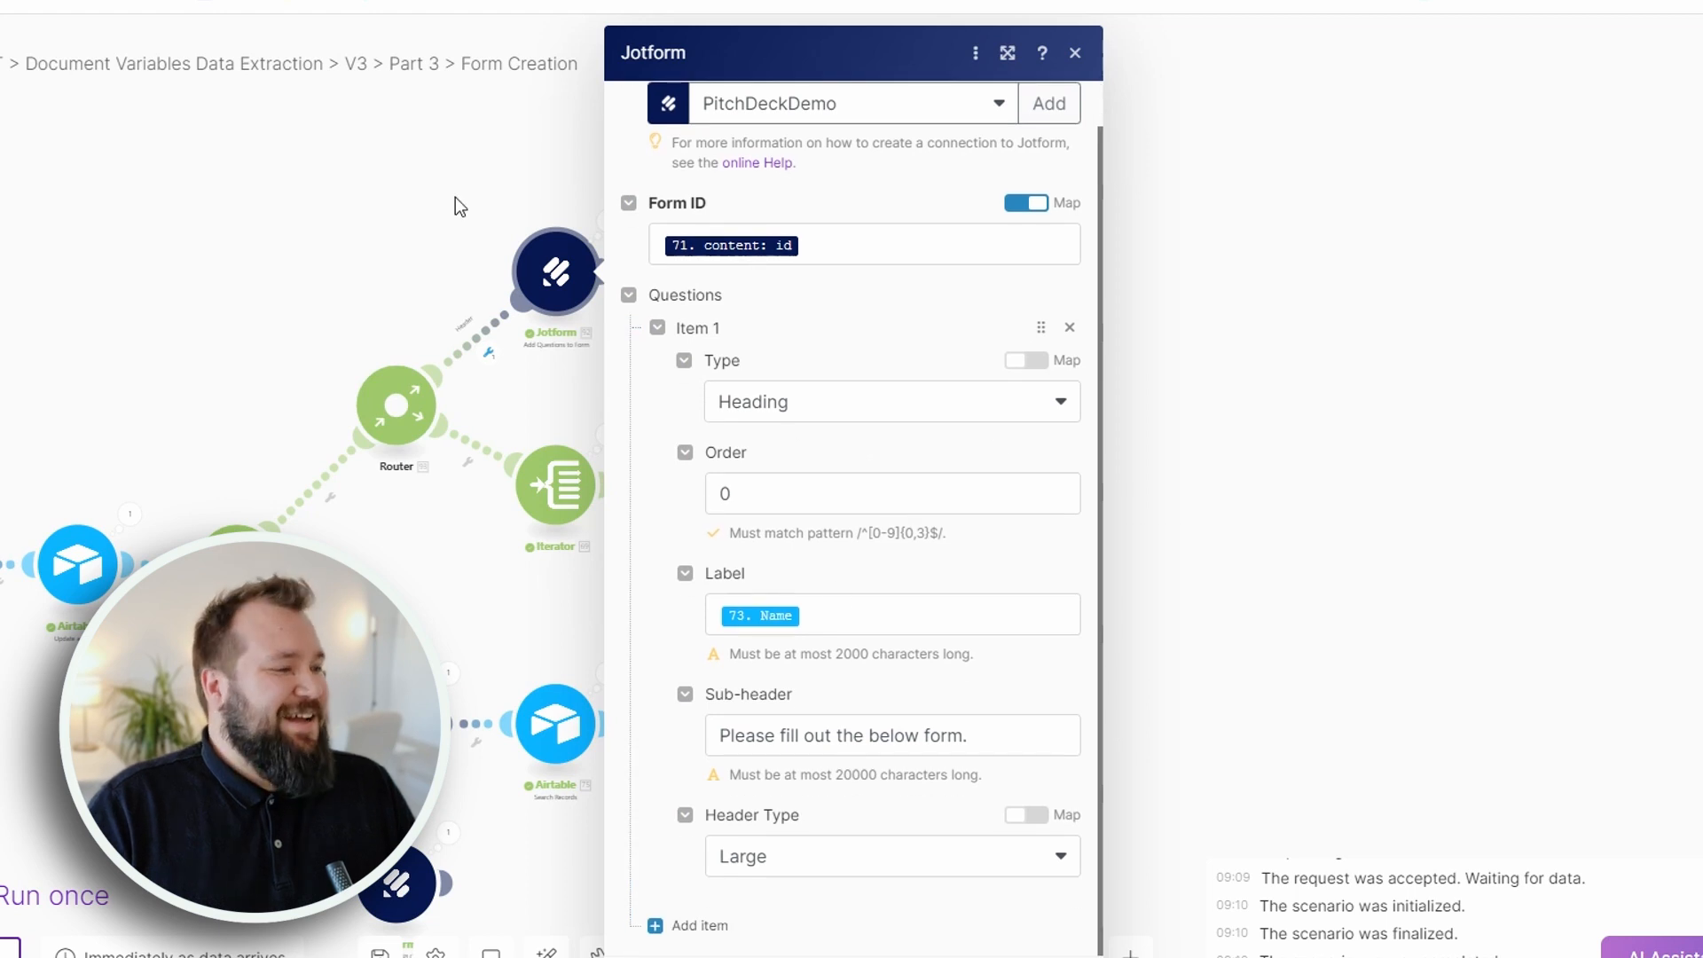
{"action": "scroll", "coordinate": [545, 373], "scroll_direction": "up", "scroll_amount": 3}
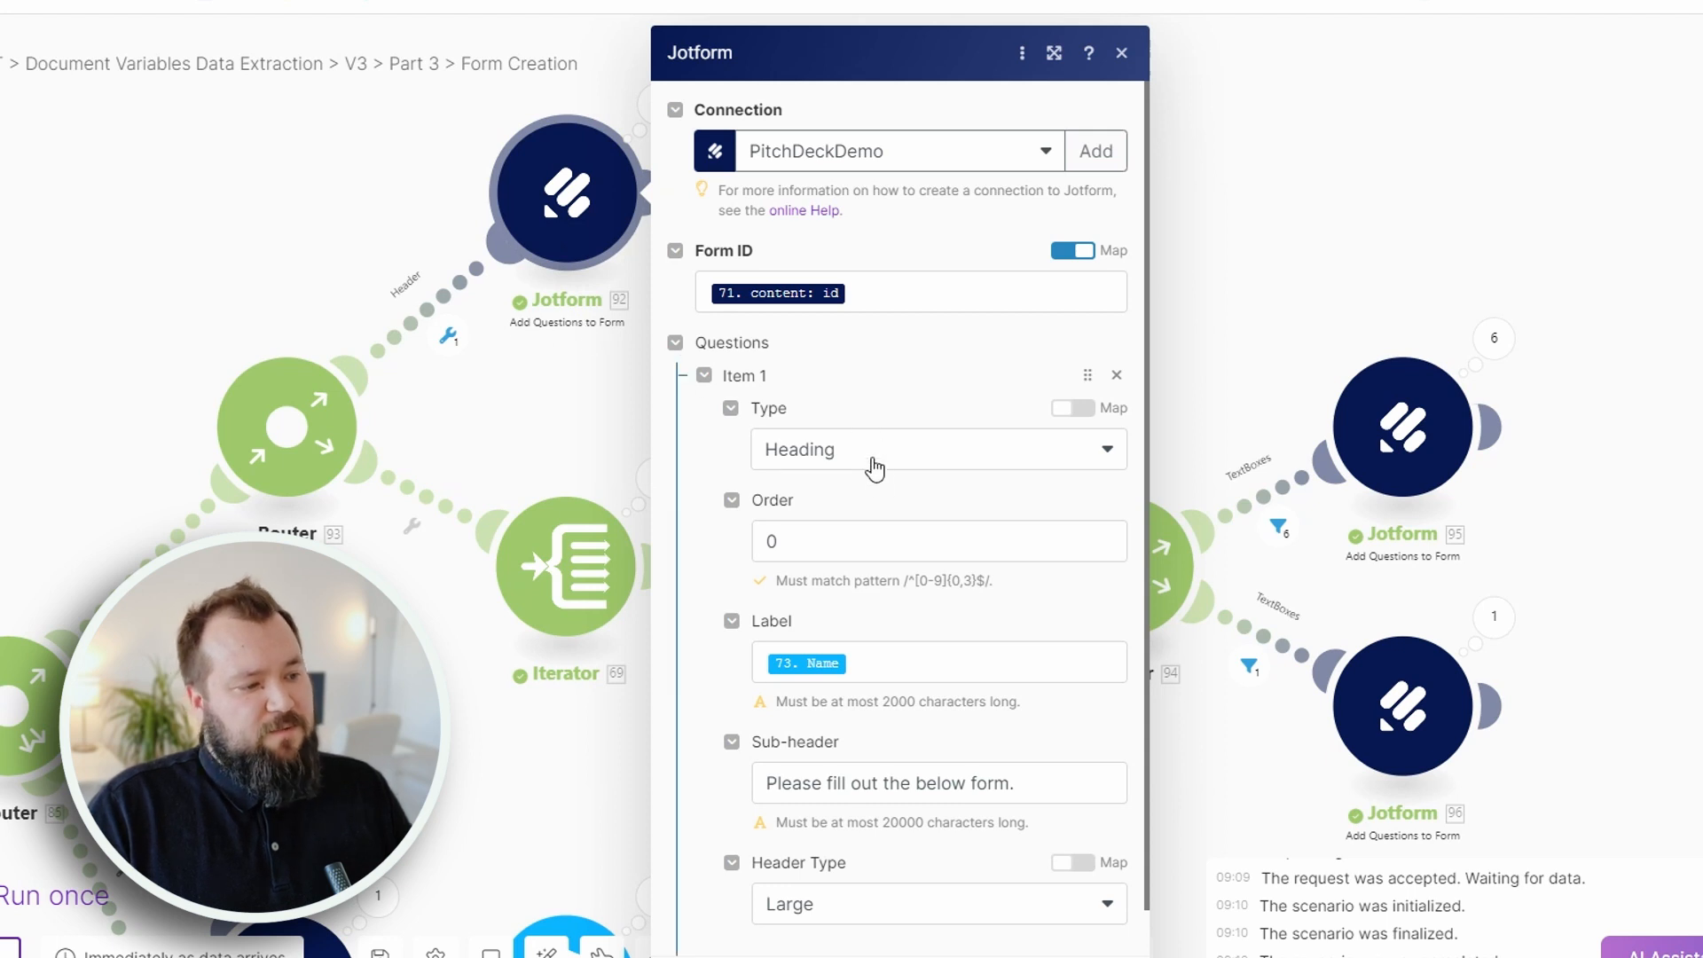
{"action": "scroll", "coordinate": [867, 464], "scroll_direction": "down", "scroll_amount": 1}
{"action": "left_click", "coordinate": [903, 251]}
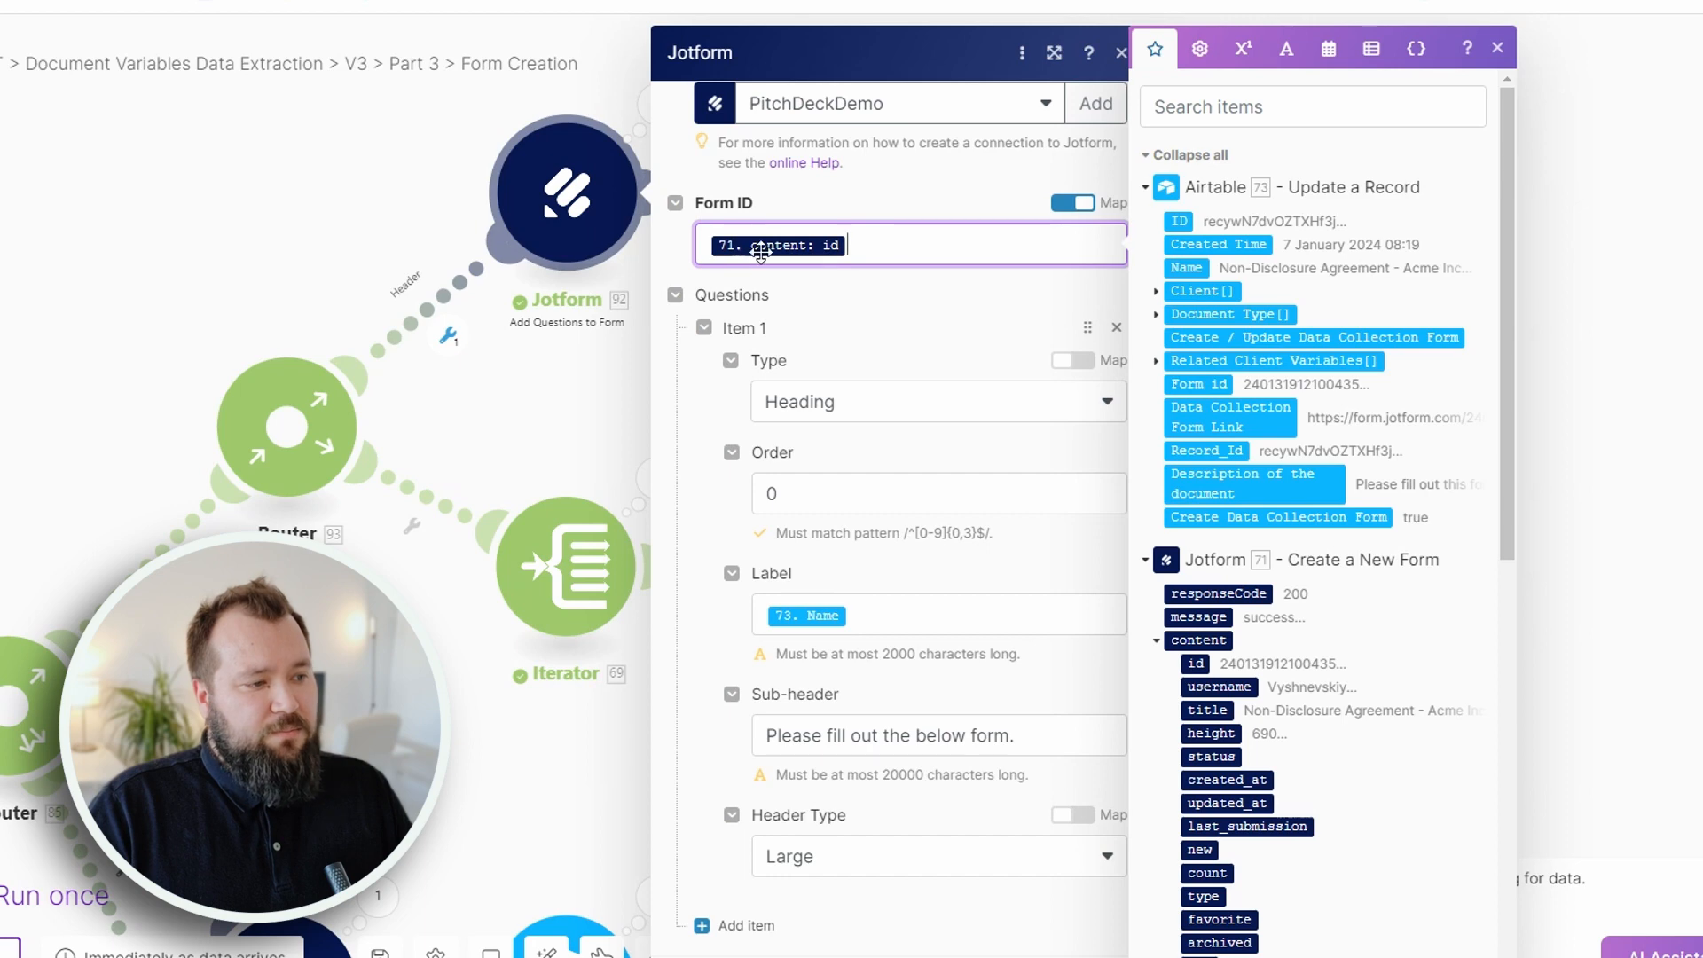
{"action": "left_click", "coordinate": [875, 466]}
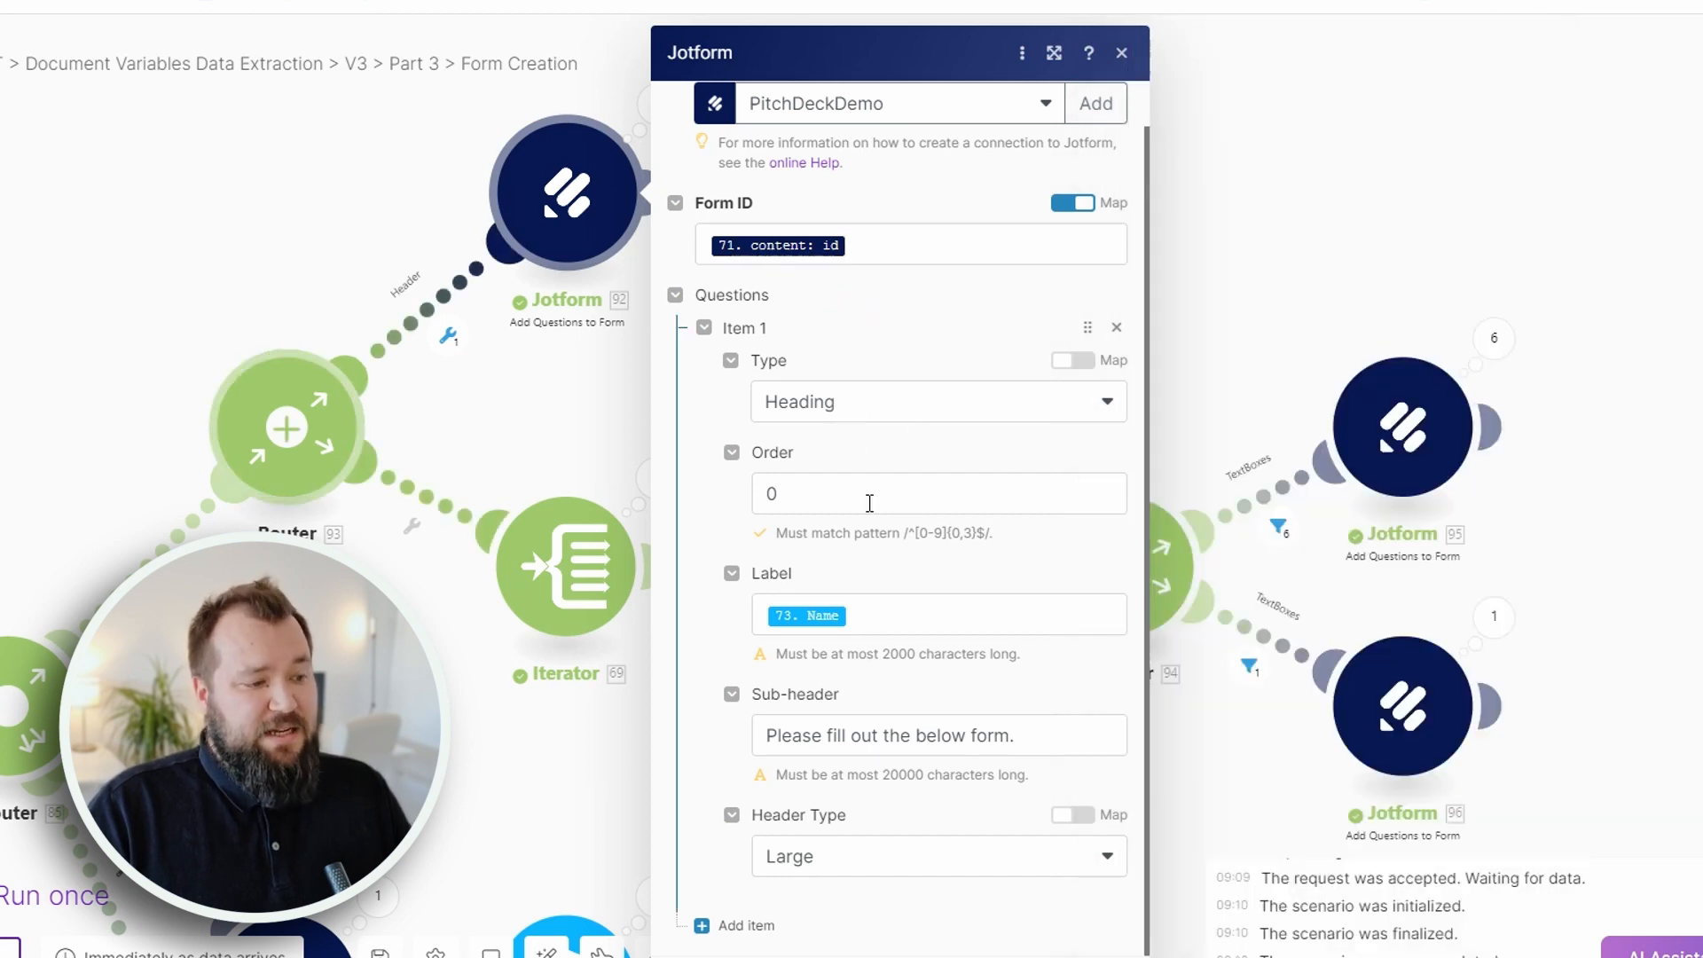
{"action": "left_click", "coordinate": [869, 503]}
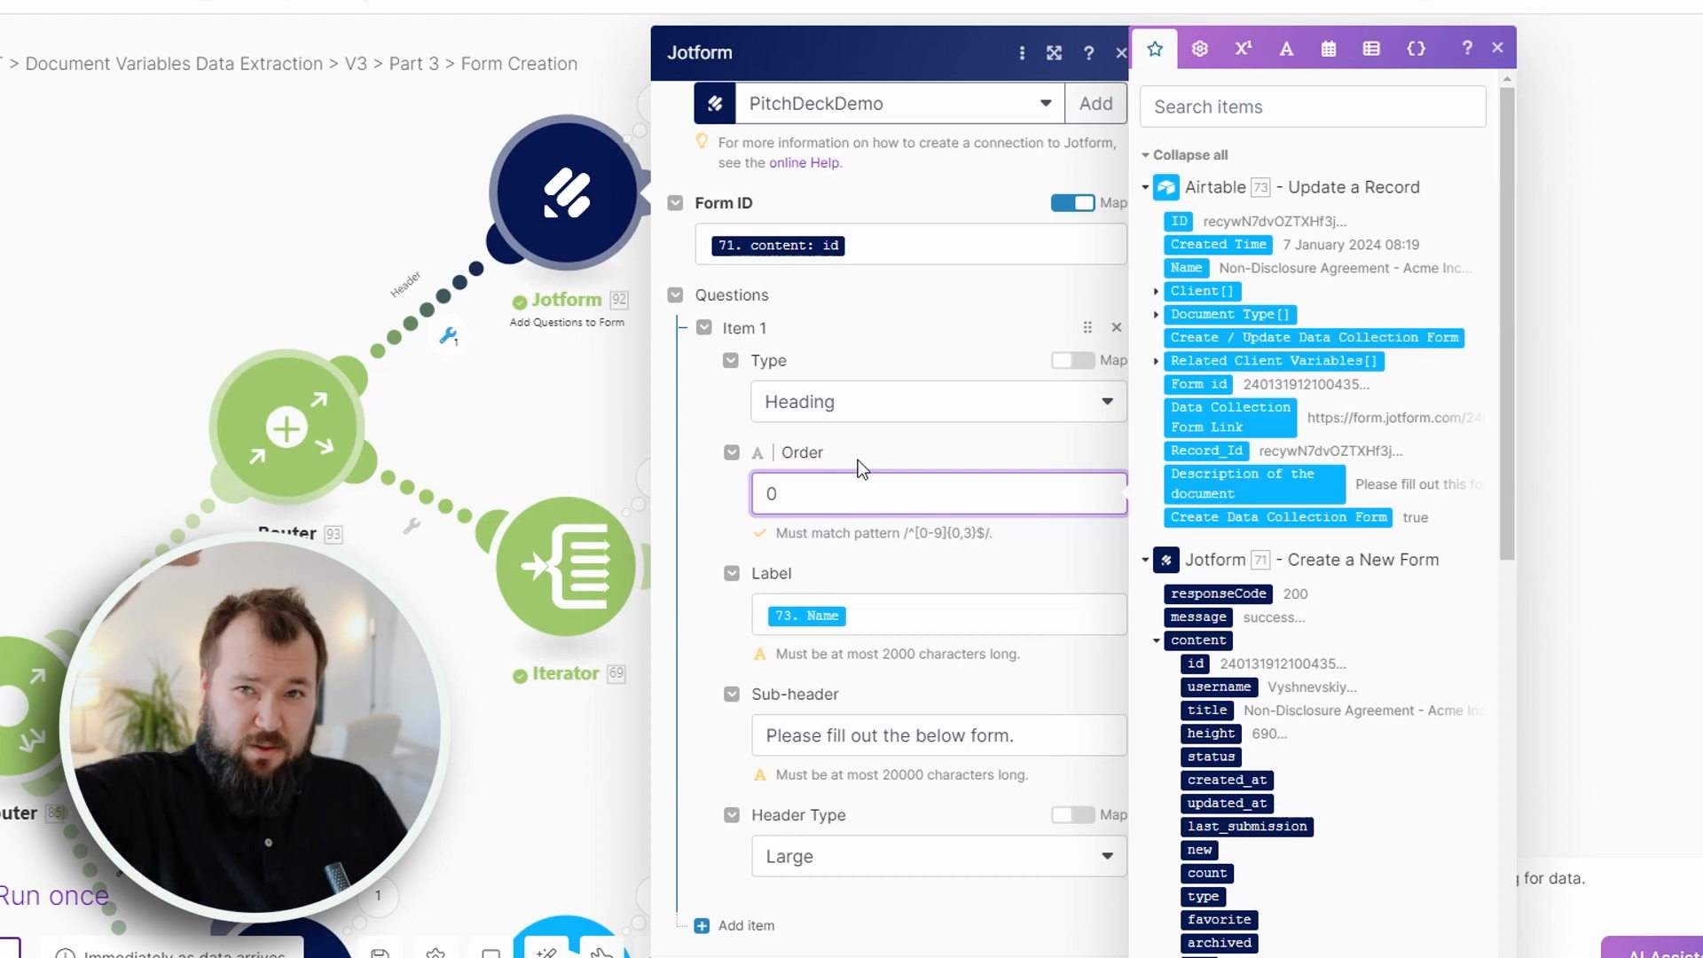
{"action": "type", "text": "0"}
{"action": "left_click", "coordinate": [900, 611]}
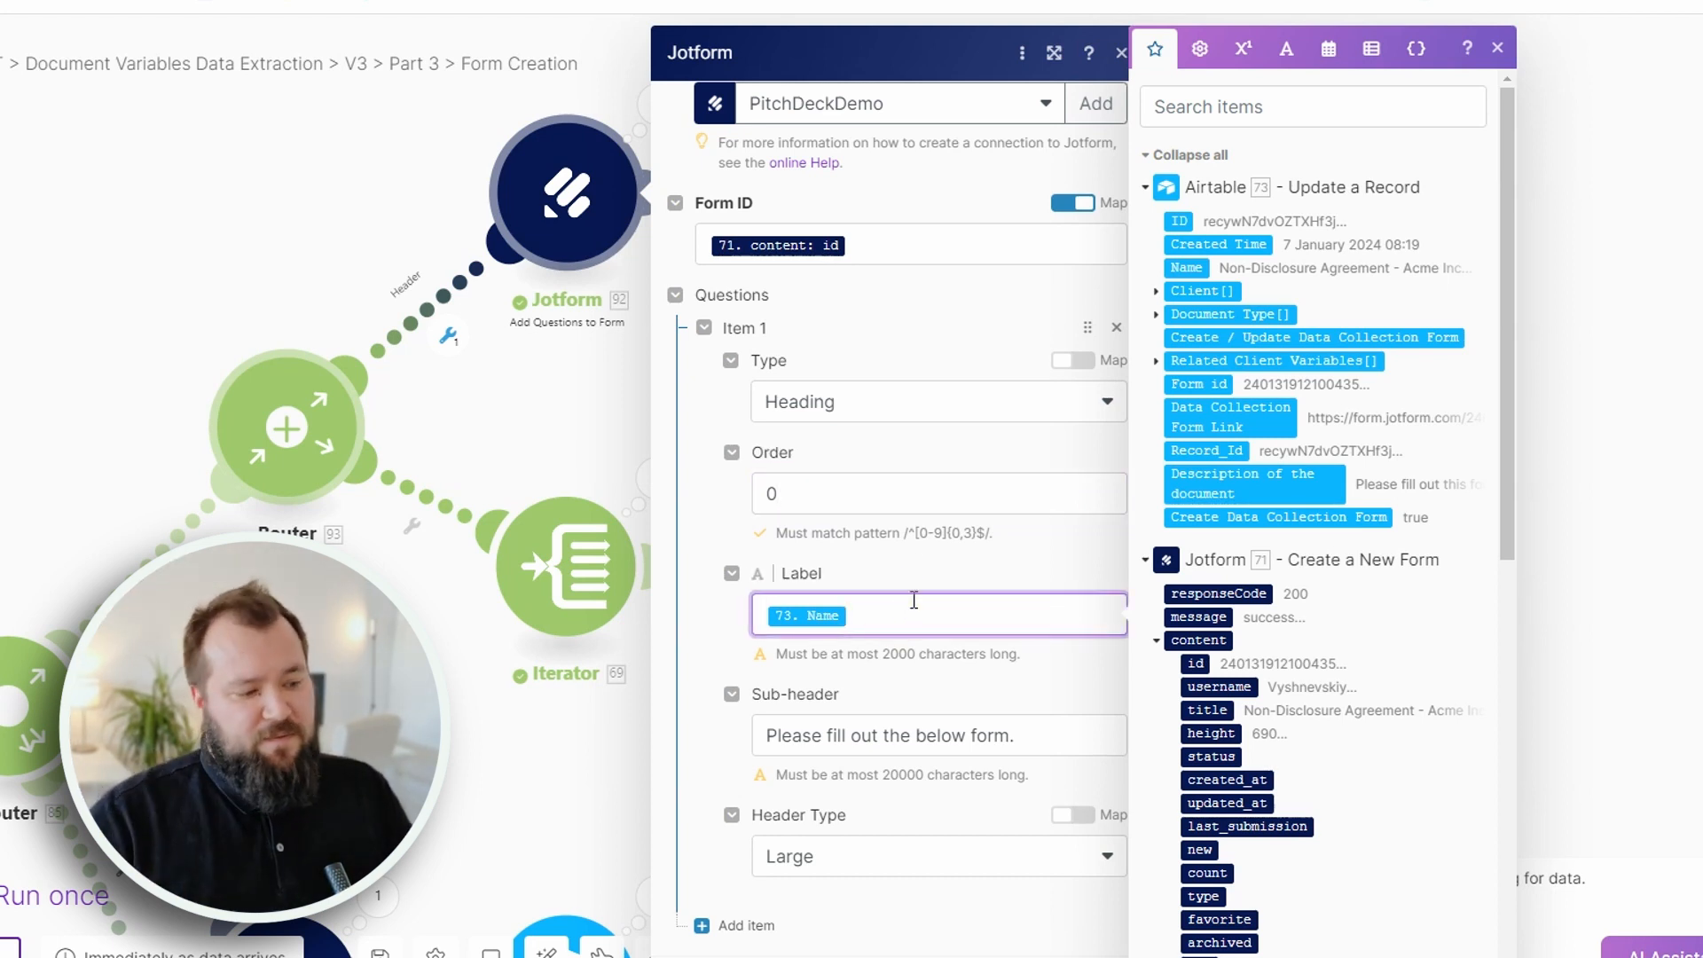
Replace the heading question's sub-header text with the Description of the document field from the Airtable Update a Record module, and close the settings.
{"action": "triple_click", "coordinate": [933, 734]}
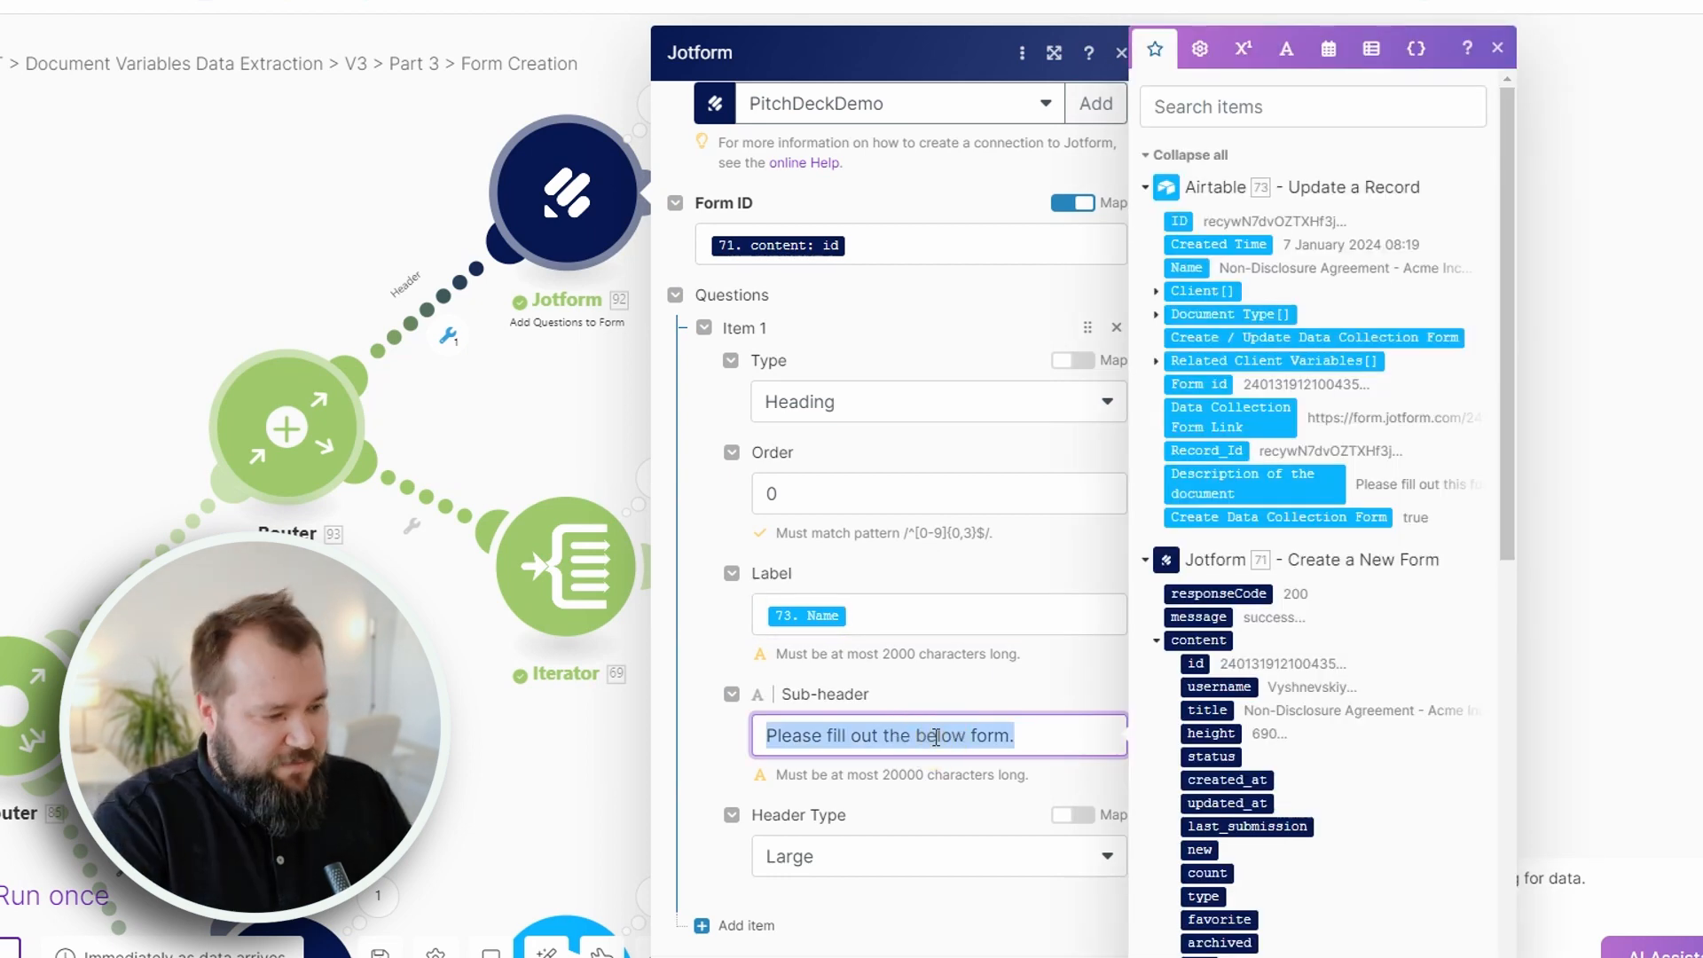
{"action": "key", "text": "BackSpace"}
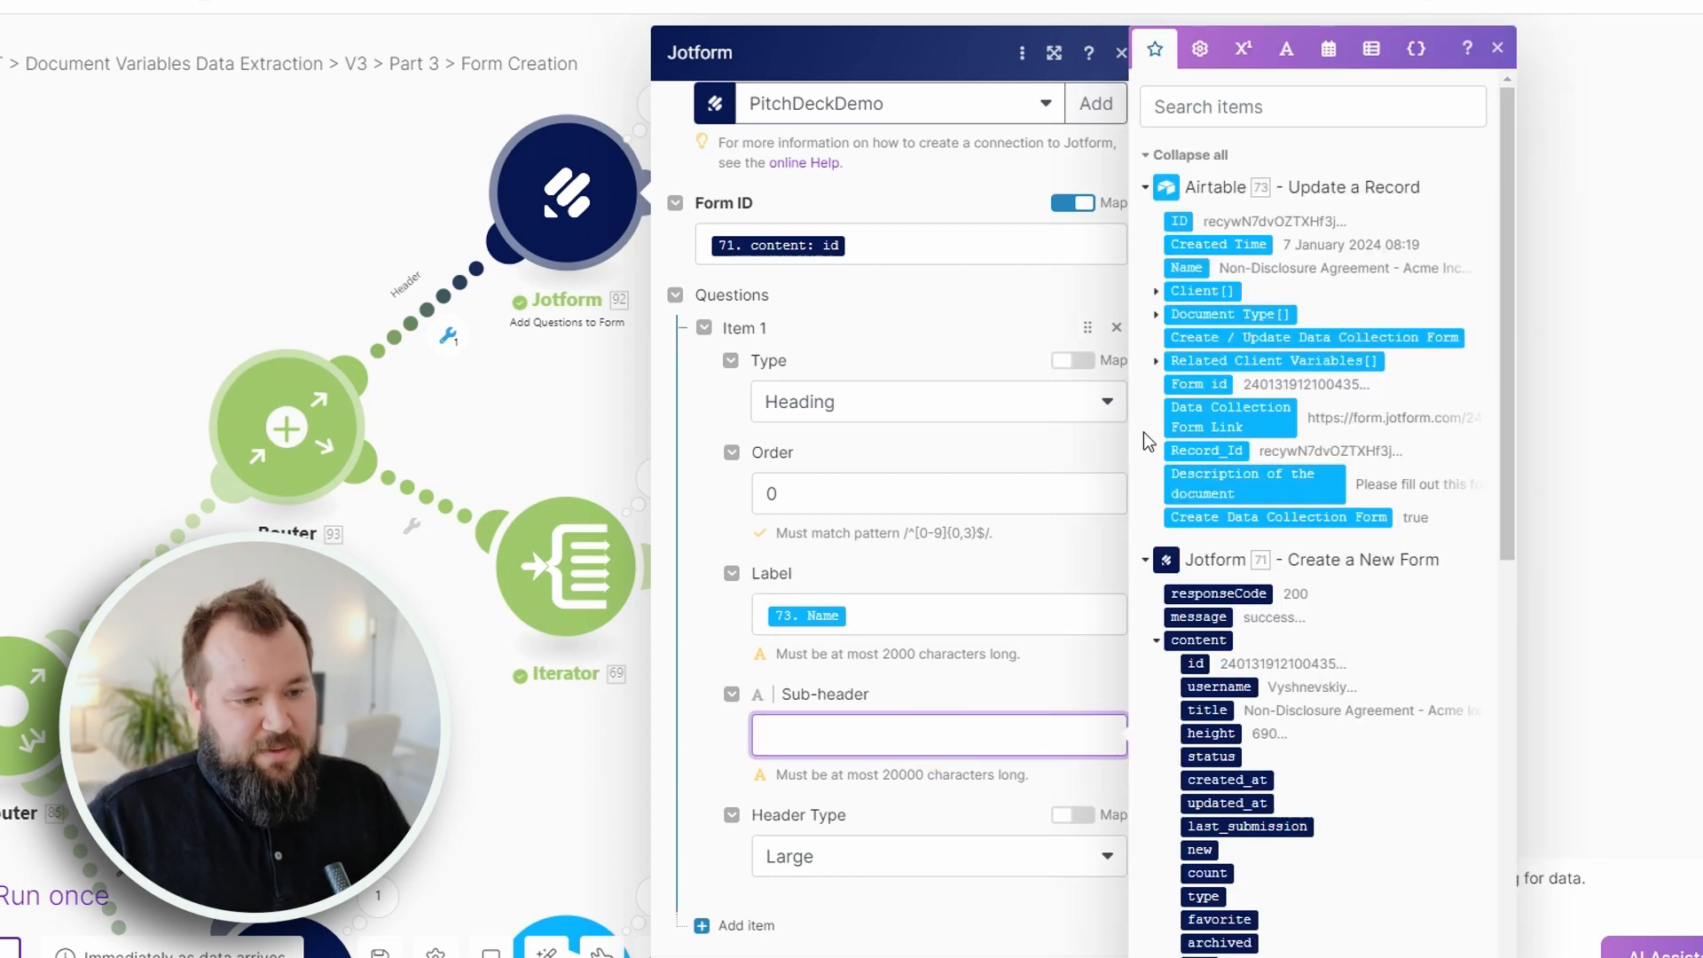
{"action": "left_click_drag", "start_coordinate": [1236, 490], "coordinate": [895, 735]}
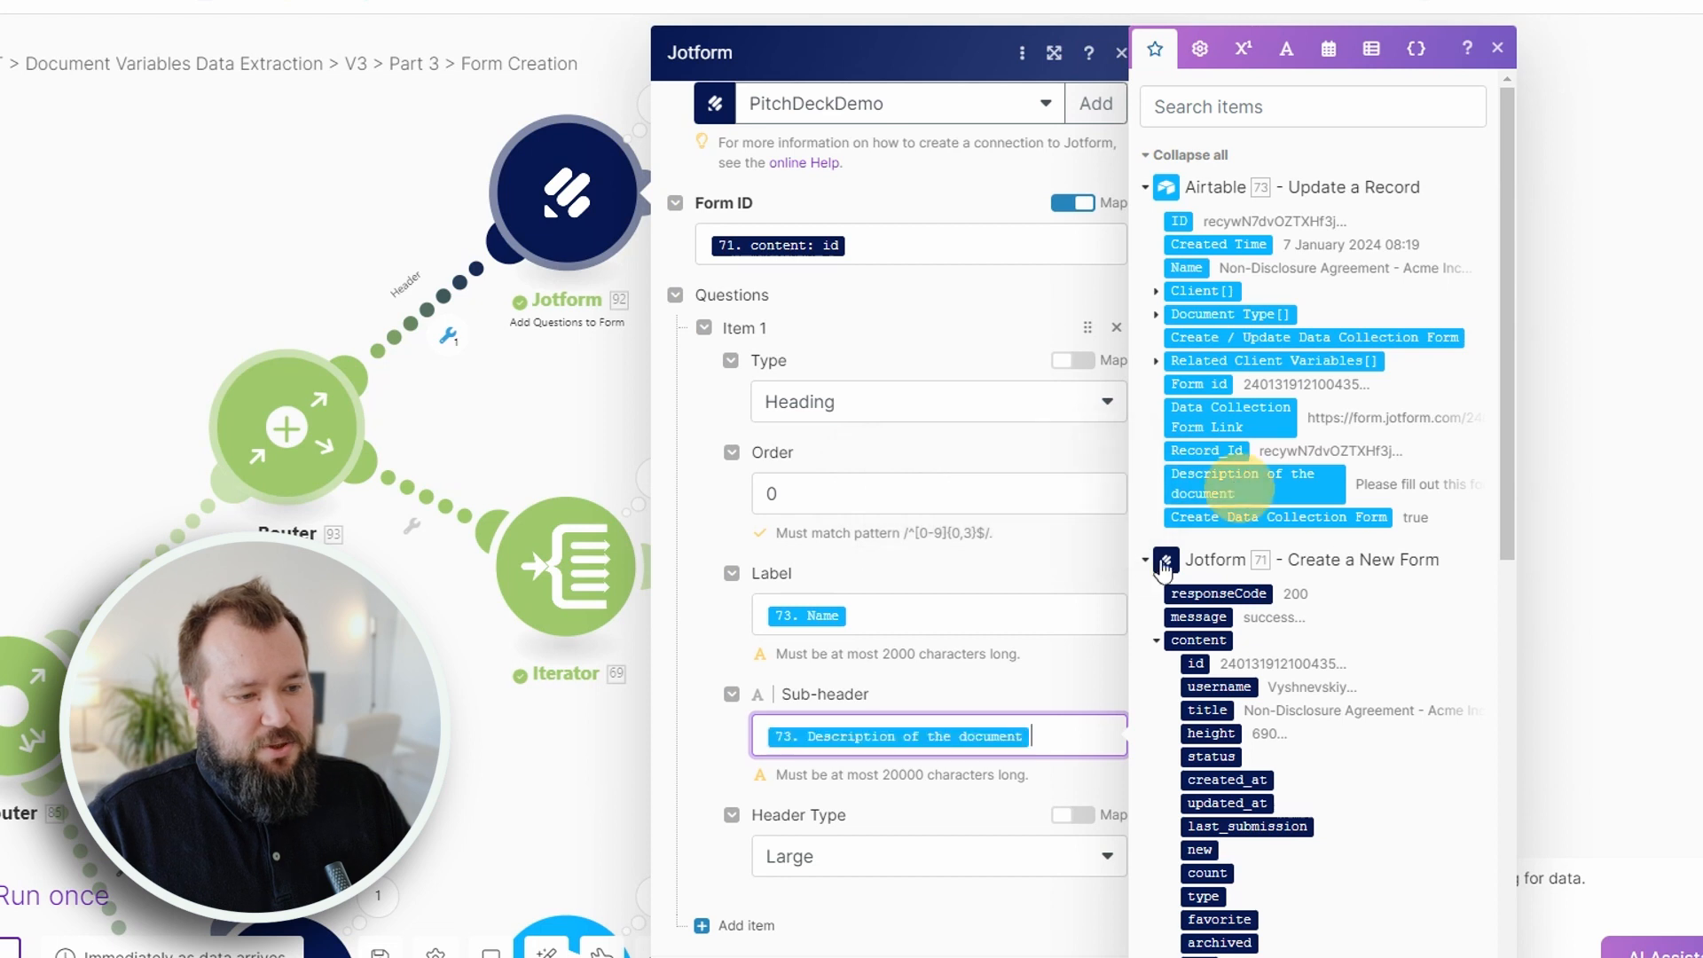
{"action": "left_click", "coordinate": [1047, 695]}
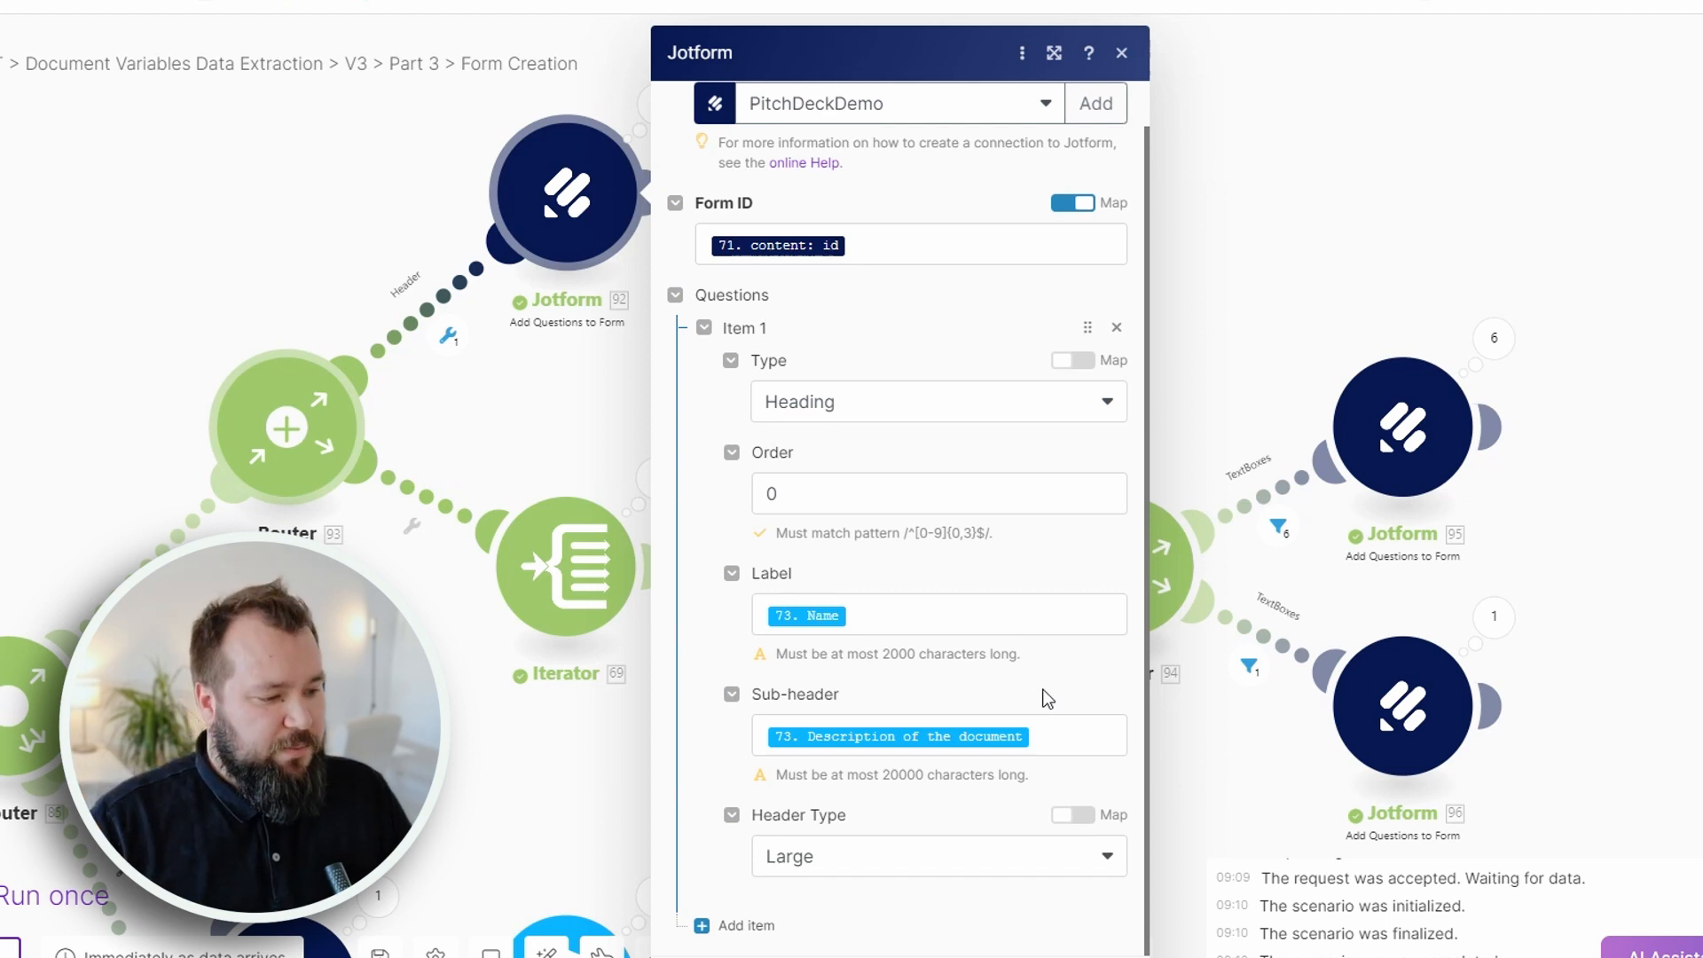
{"action": "double_click", "coordinate": [825, 814]}
{"action": "left_click", "coordinate": [1121, 53]}
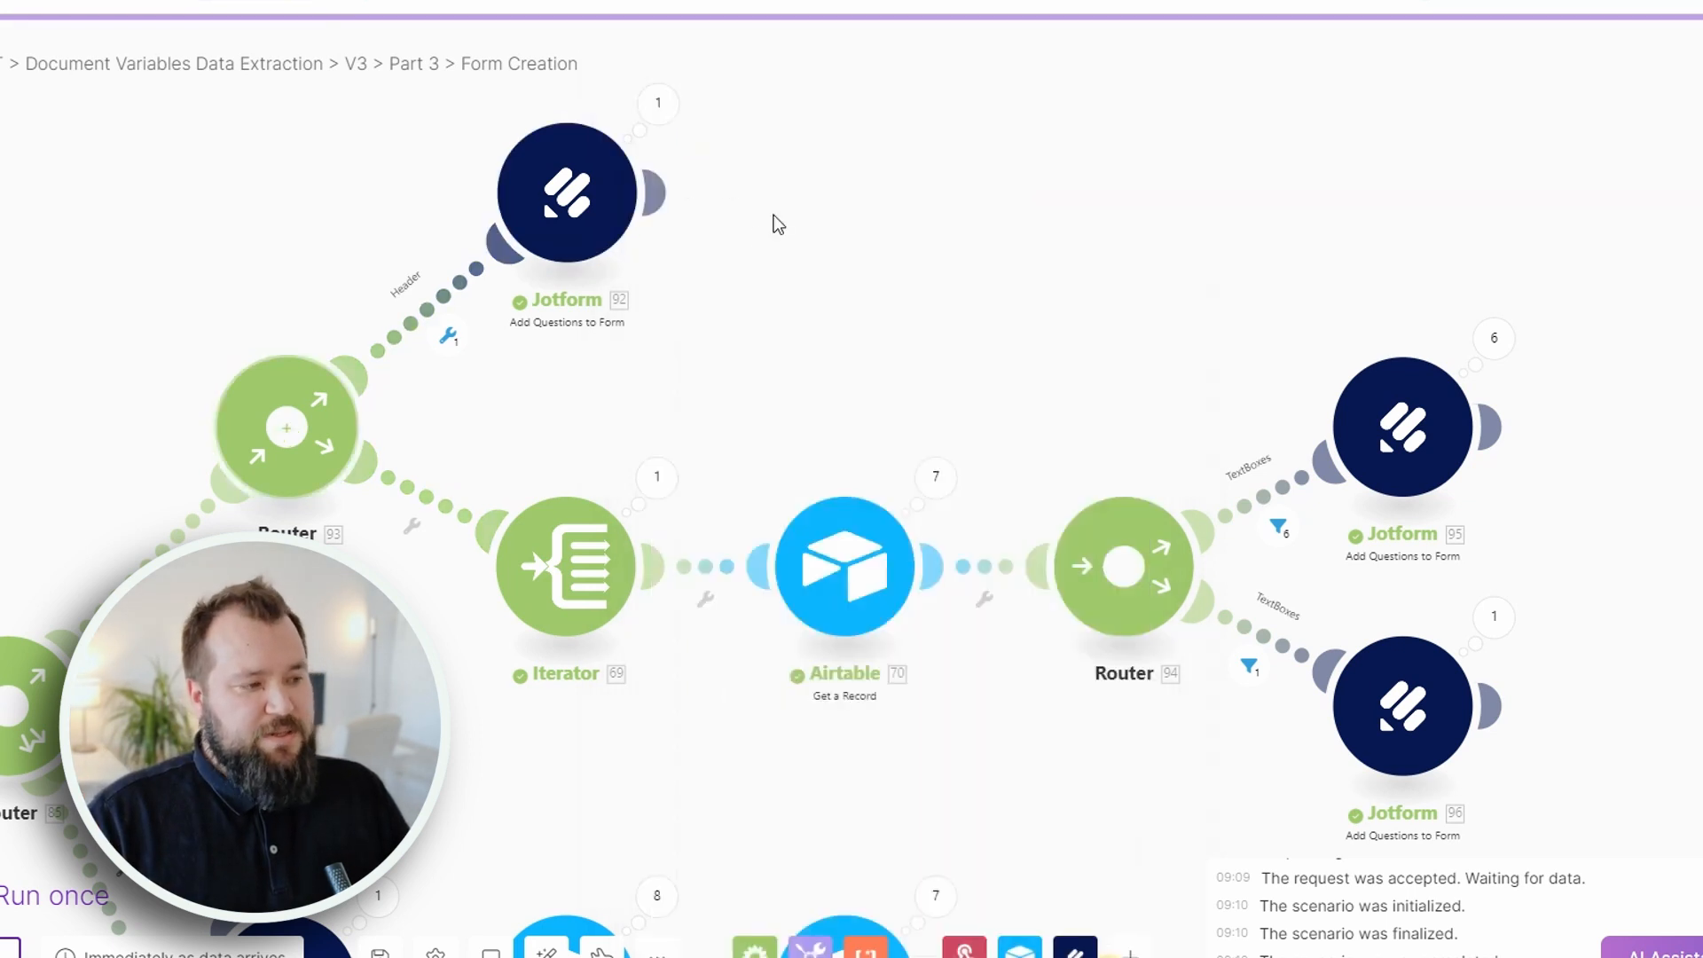
Inspect the Iterator's array mapping to Related Client Variables and close its settings.
{"action": "left_click_drag", "start_coordinate": [777, 344], "coordinate": [963, 336]}
{"action": "left_click_drag", "start_coordinate": [1116, 331], "coordinate": [1018, 198]}
{"action": "left_click", "coordinate": [647, 399]}
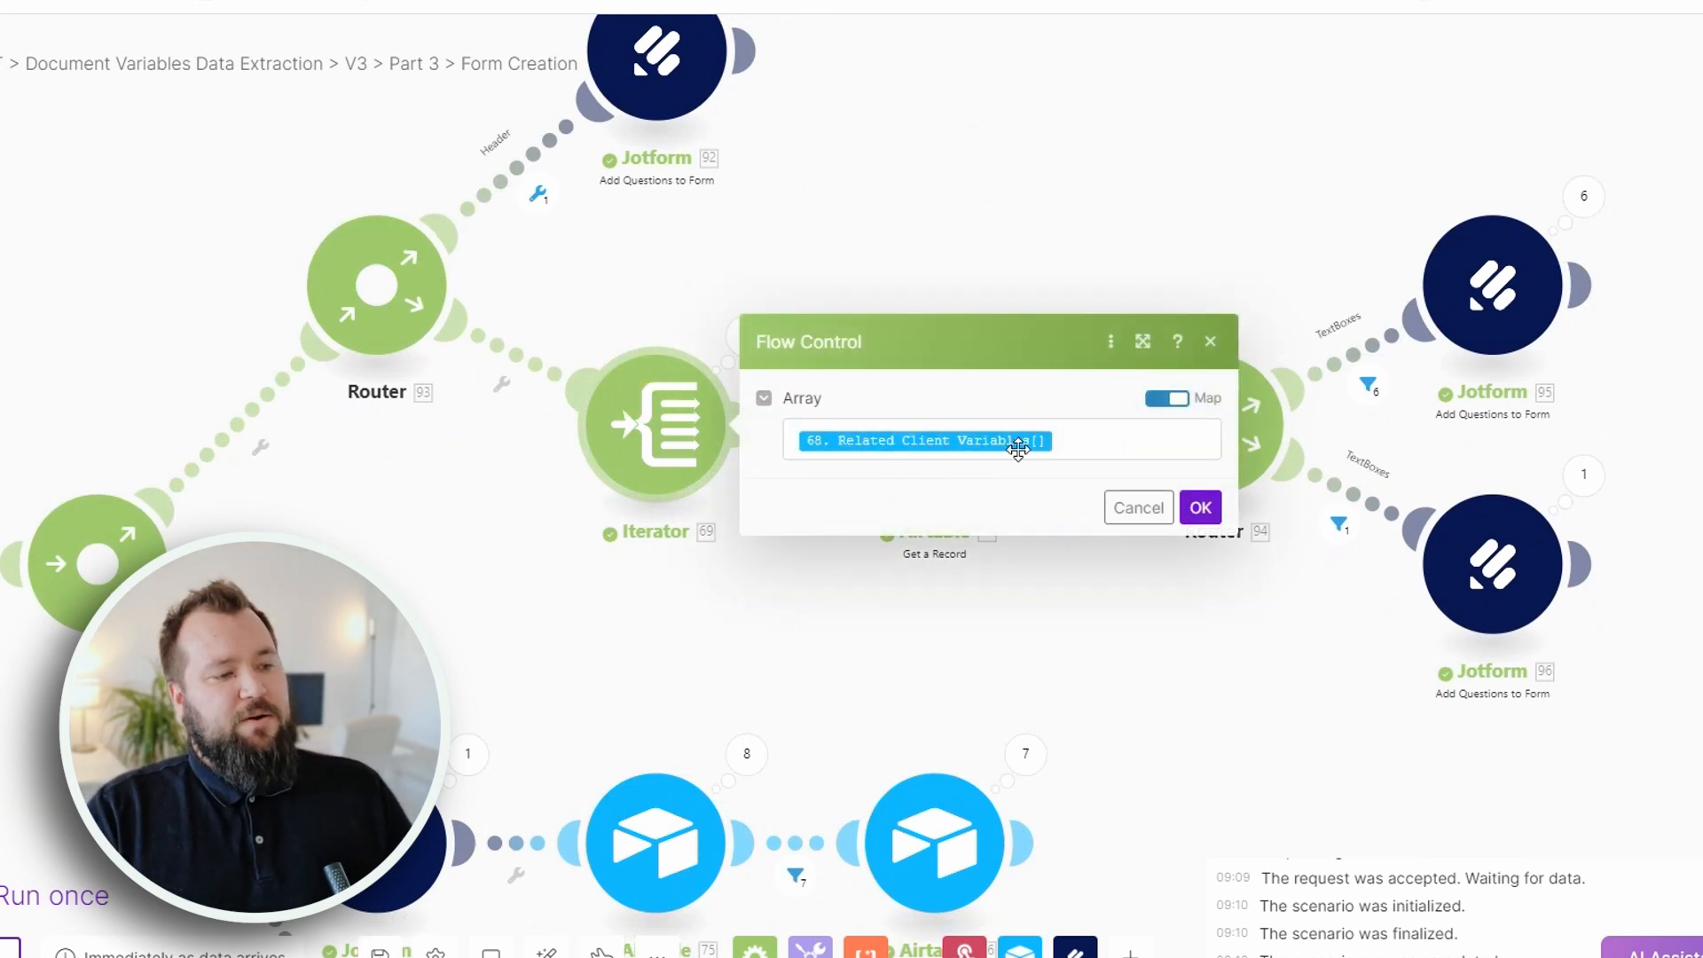
{"action": "left_click", "coordinate": [980, 621]}
Inspect the Airtable Get a Record module after the Iterator, and the condition of the upper route's TextBoxes filter.
{"action": "left_click", "coordinate": [901, 418]}
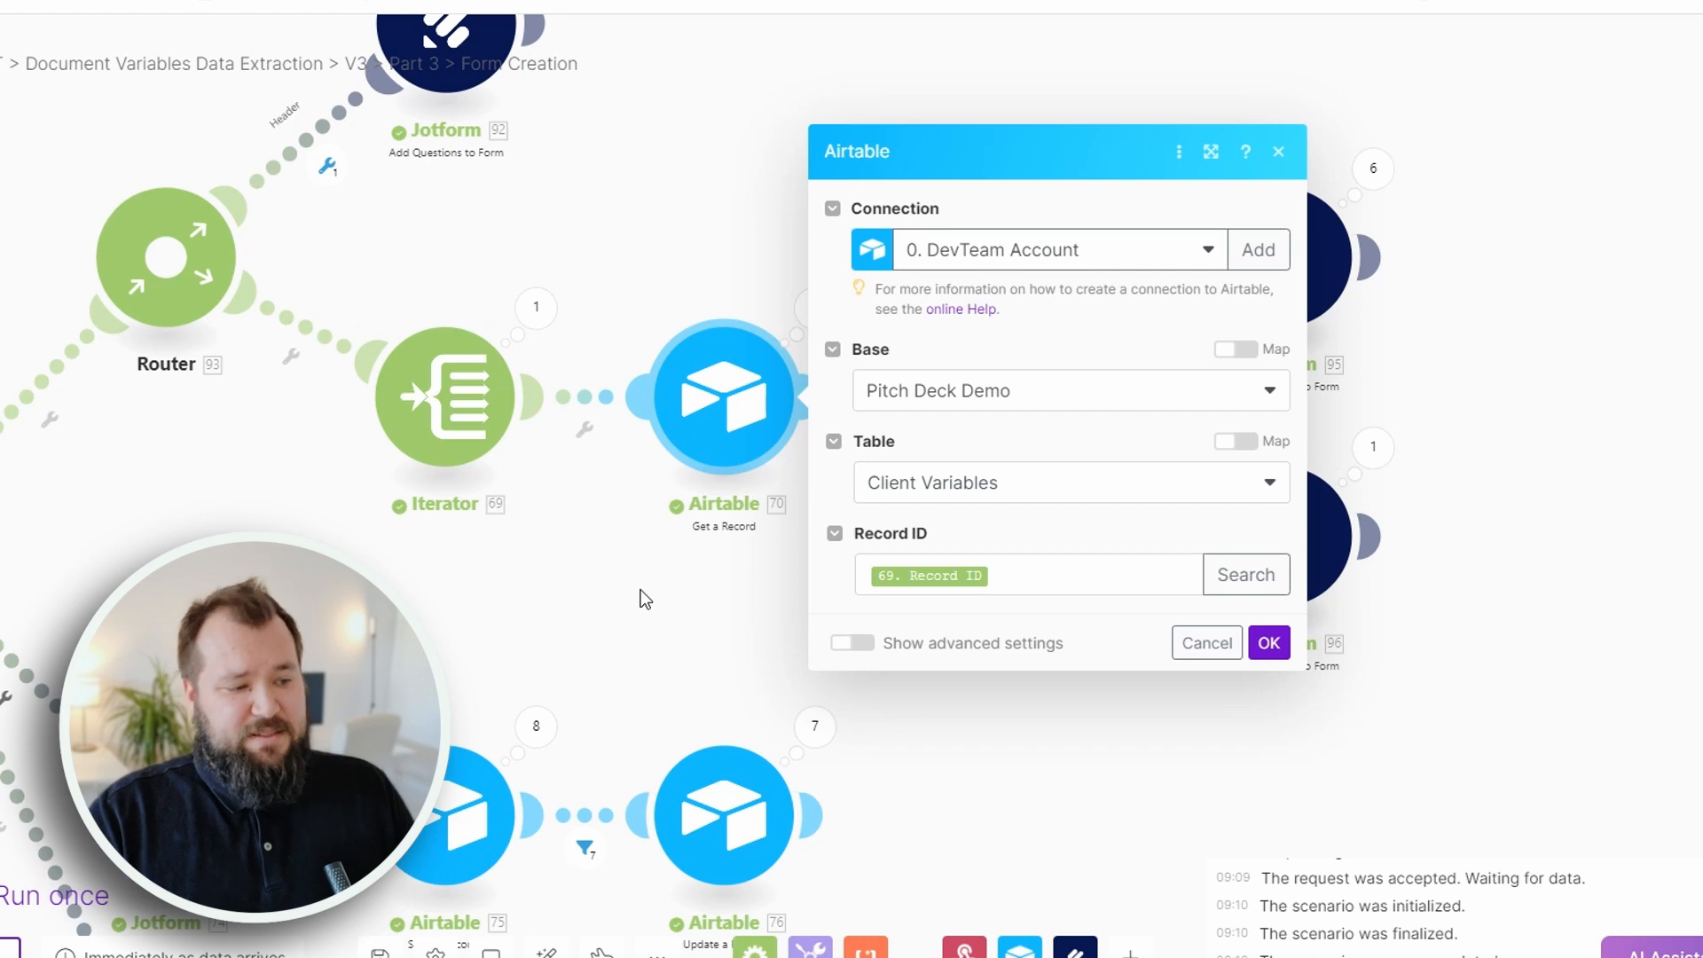
{"action": "left_click", "coordinate": [571, 607]}
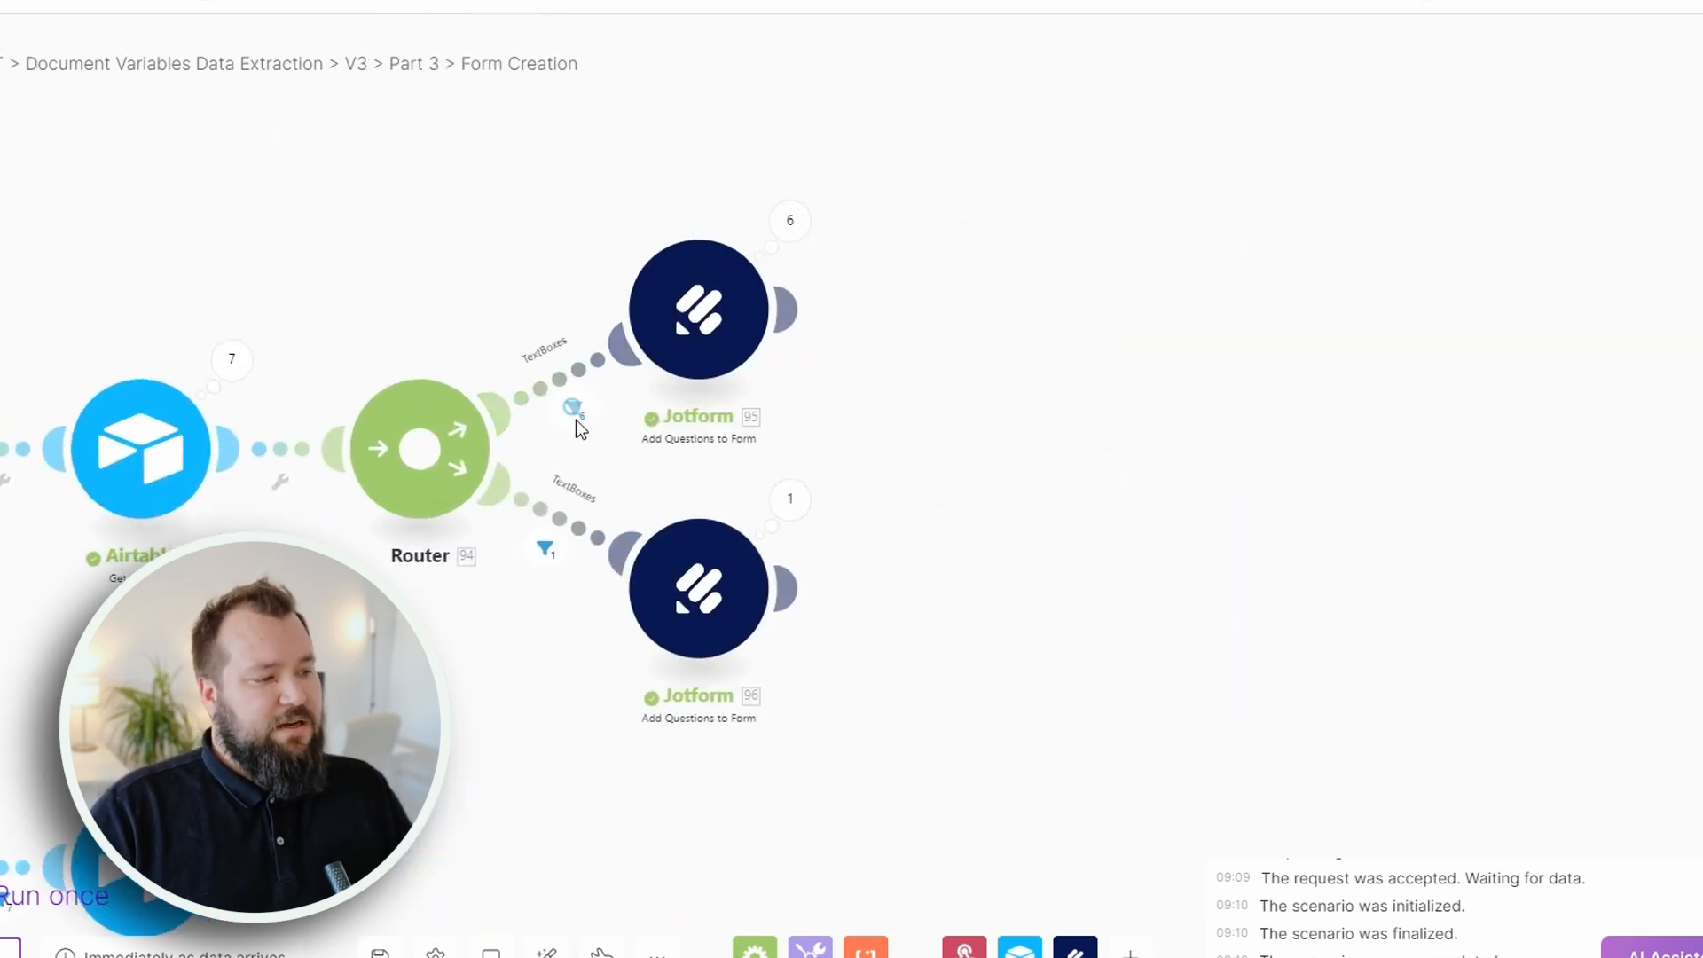
{"action": "left_click", "coordinate": [550, 394]}
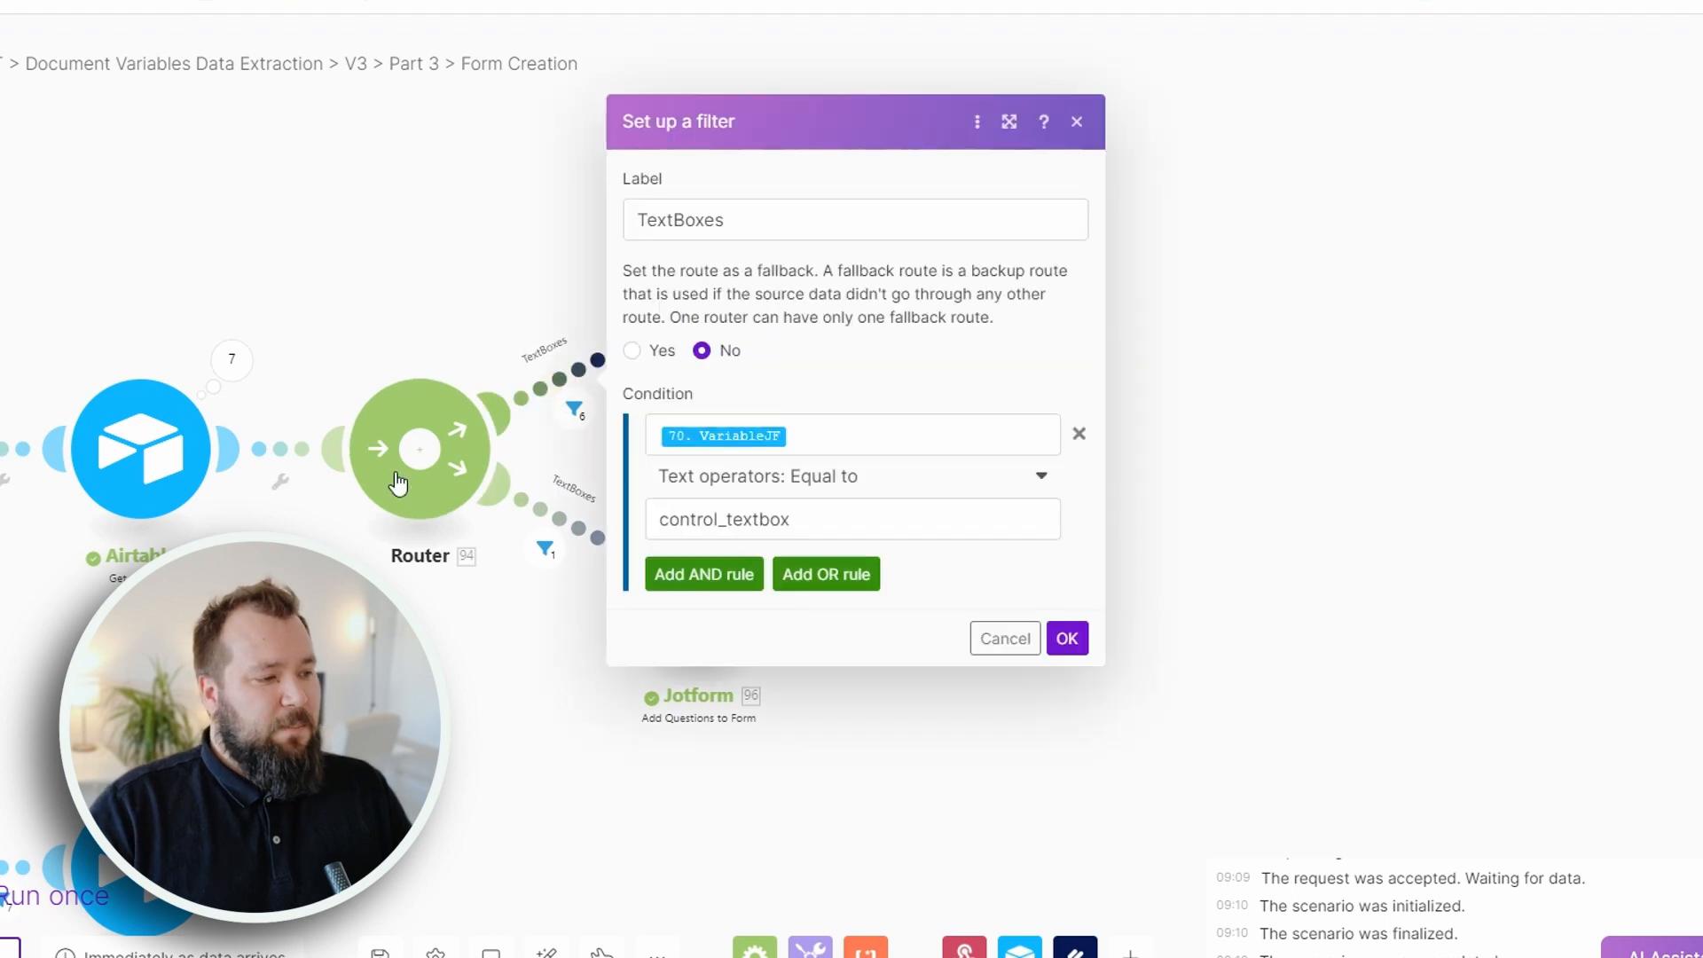
{"action": "left_click", "coordinate": [469, 277]}
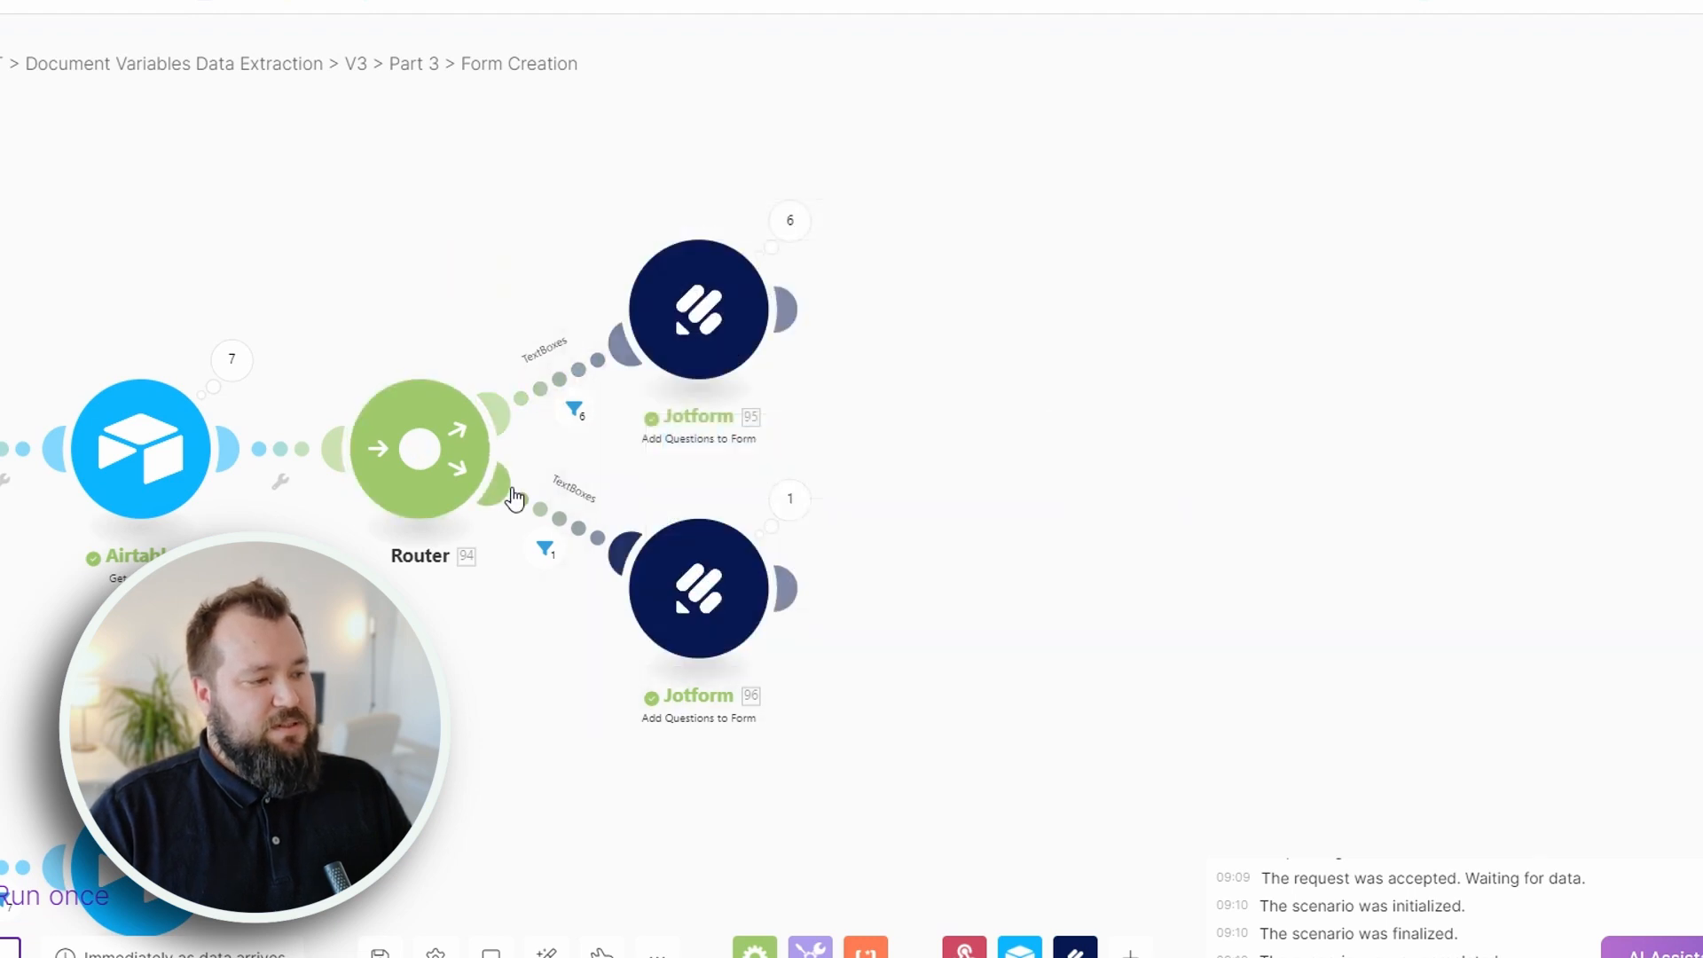
Relabel the lower route's control_datetime filter as Date Boxes and save it.
{"action": "left_click", "coordinate": [562, 503]}
{"action": "double_click", "coordinate": [757, 367]}
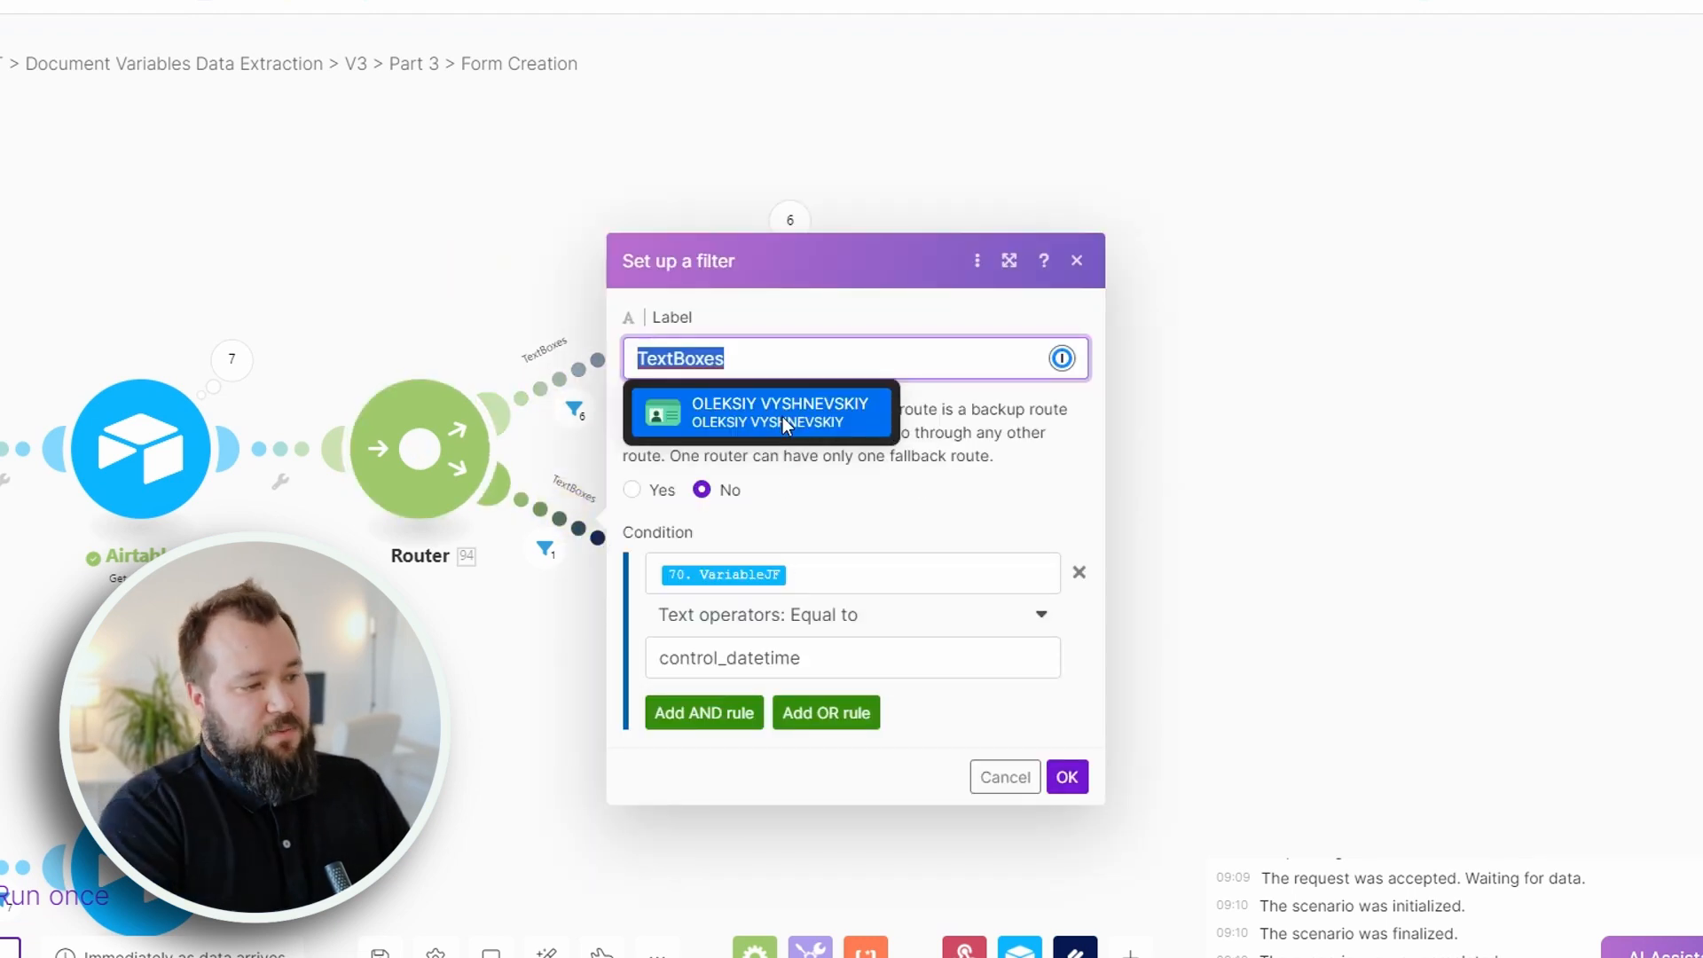
{"action": "type", "text": "Date Boxes"}
{"action": "left_click", "coordinate": [1063, 778]}
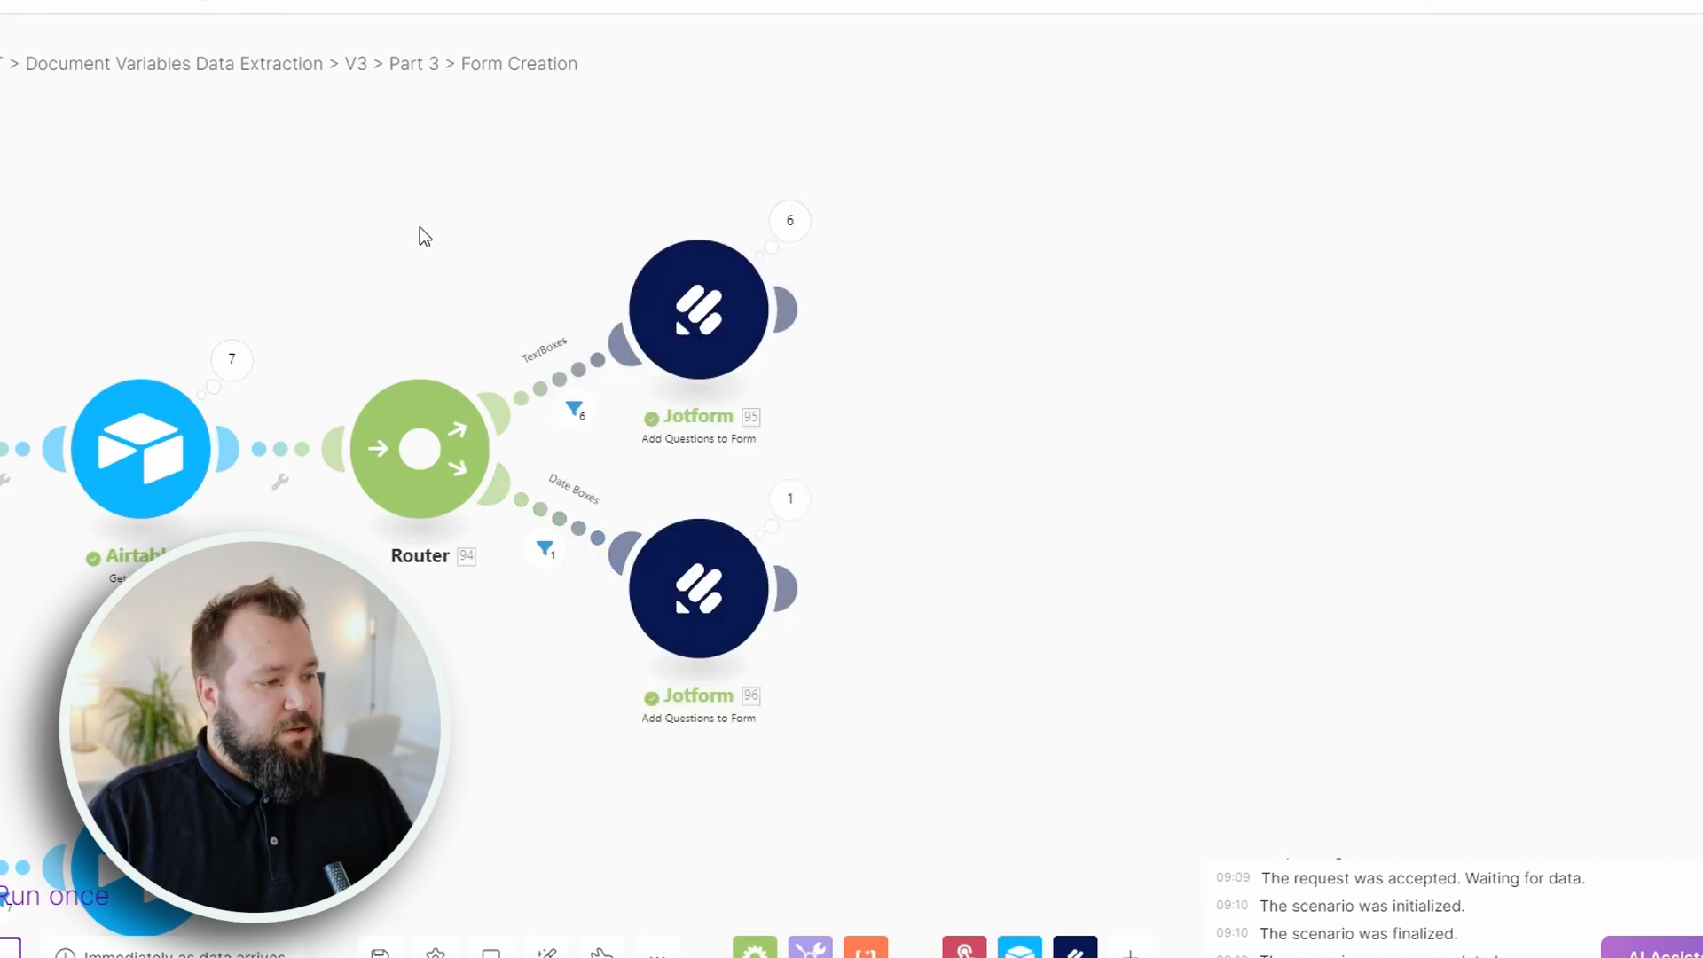
Inspect the Form ID mapping, question type and parsed Order value of the Jotform Add Questions to Form module on the TextBoxes route.
{"action": "left_click_drag", "start_coordinate": [558, 444], "coordinate": [745, 444]}
{"action": "left_click", "coordinate": [929, 306]}
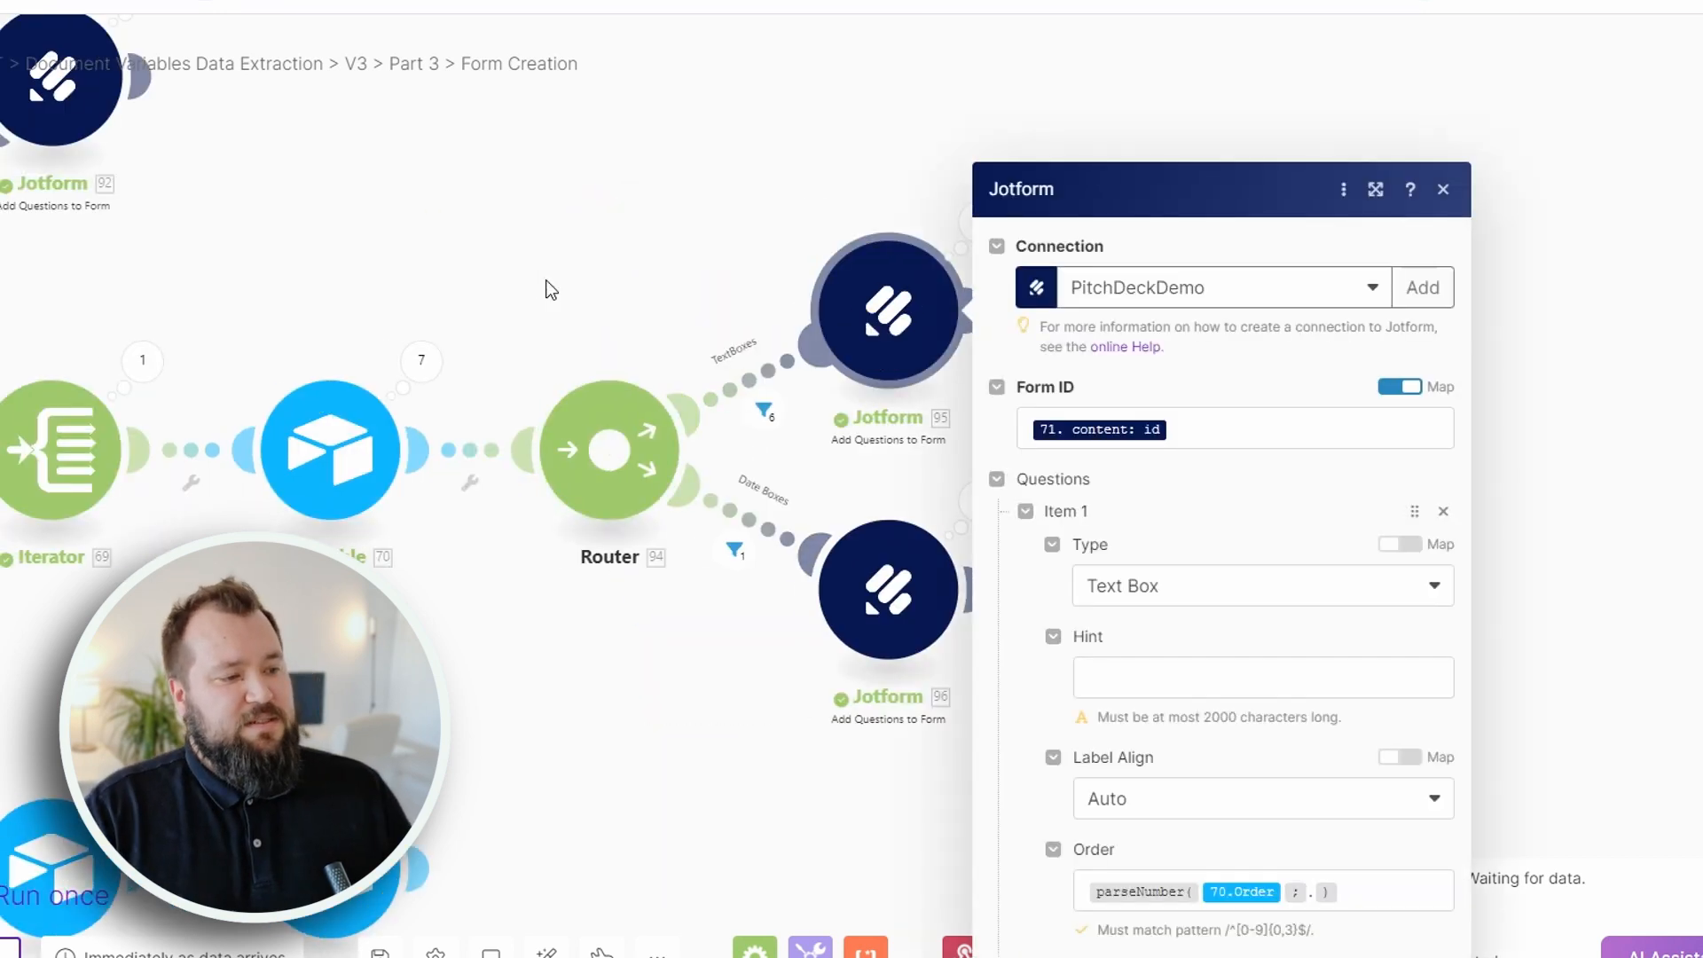
{"action": "left_click_drag", "start_coordinate": [680, 165], "coordinate": [498, 96]}
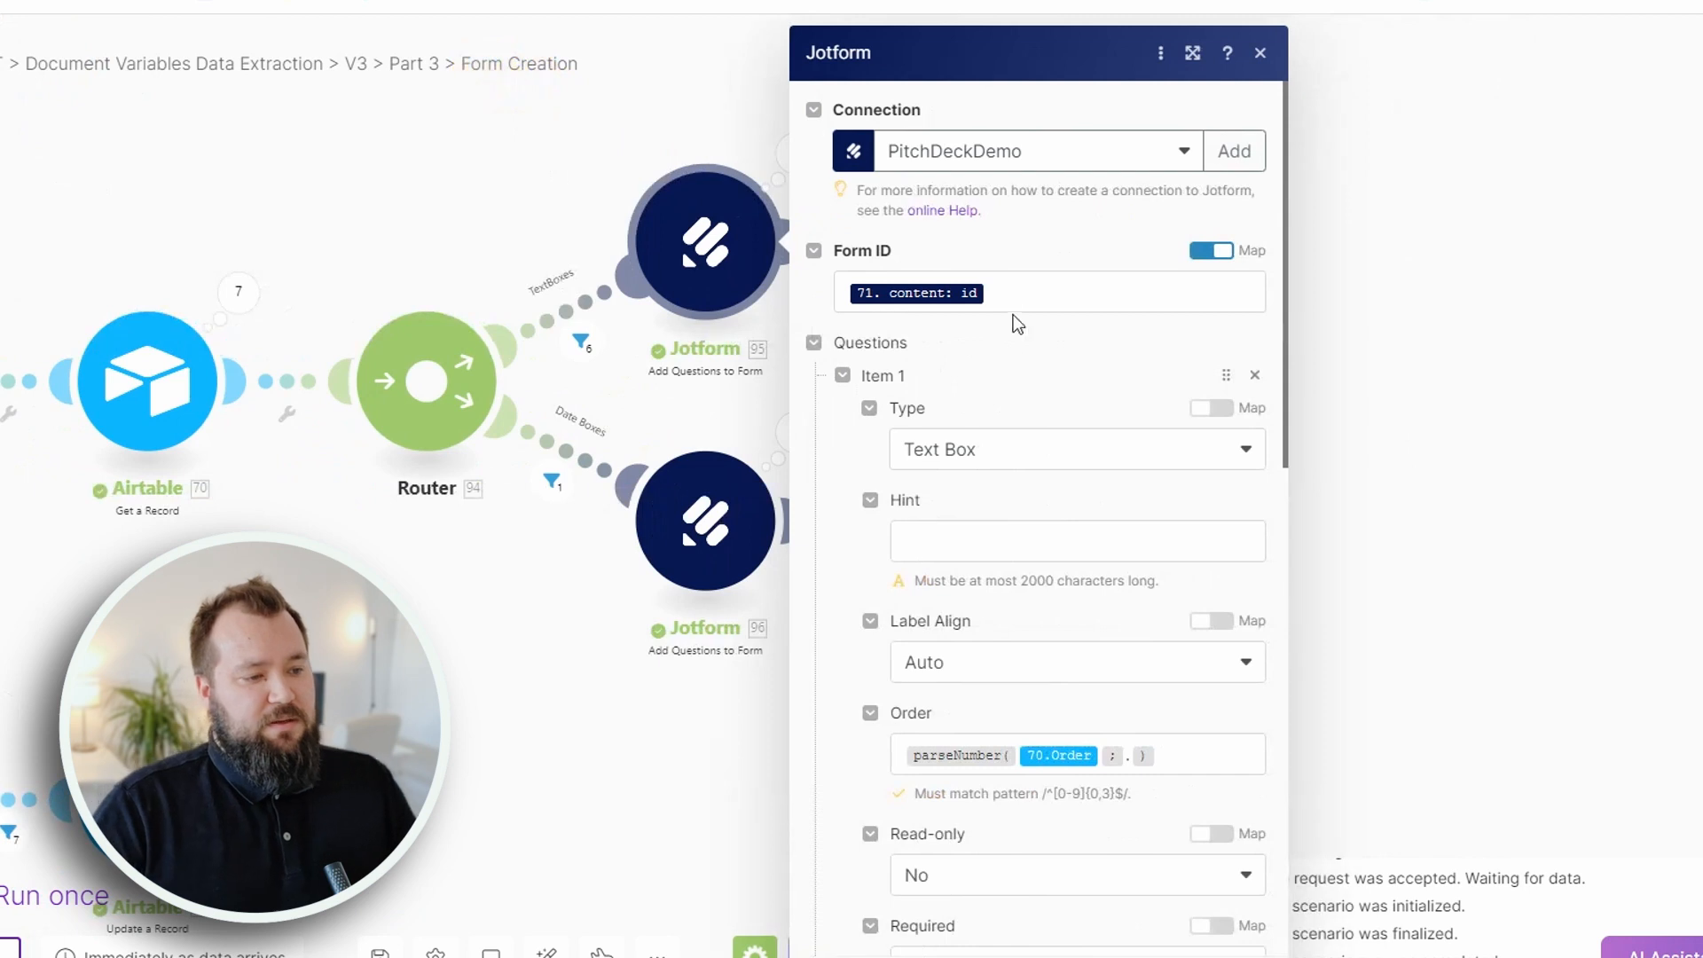
{"action": "scroll", "coordinate": [1019, 360], "scroll_direction": "down", "scroll_amount": 1}
{"action": "left_click", "coordinate": [1058, 191]}
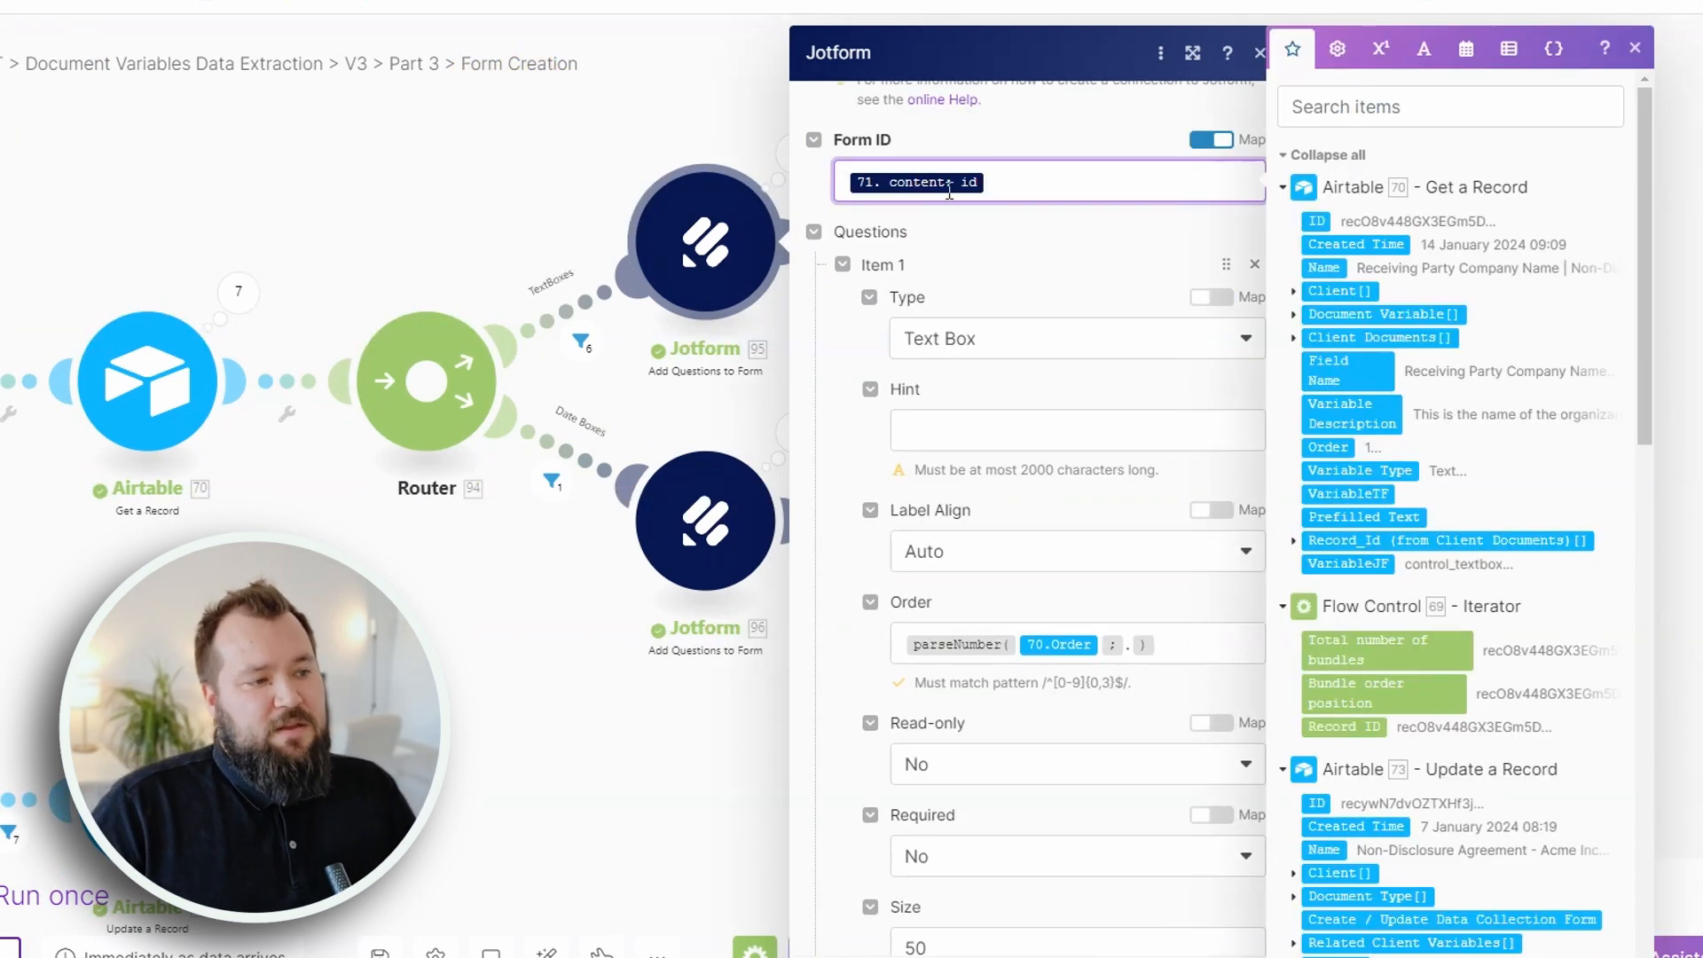
{"action": "scroll", "coordinate": [1051, 266], "scroll_direction": "down", "scroll_amount": 1}
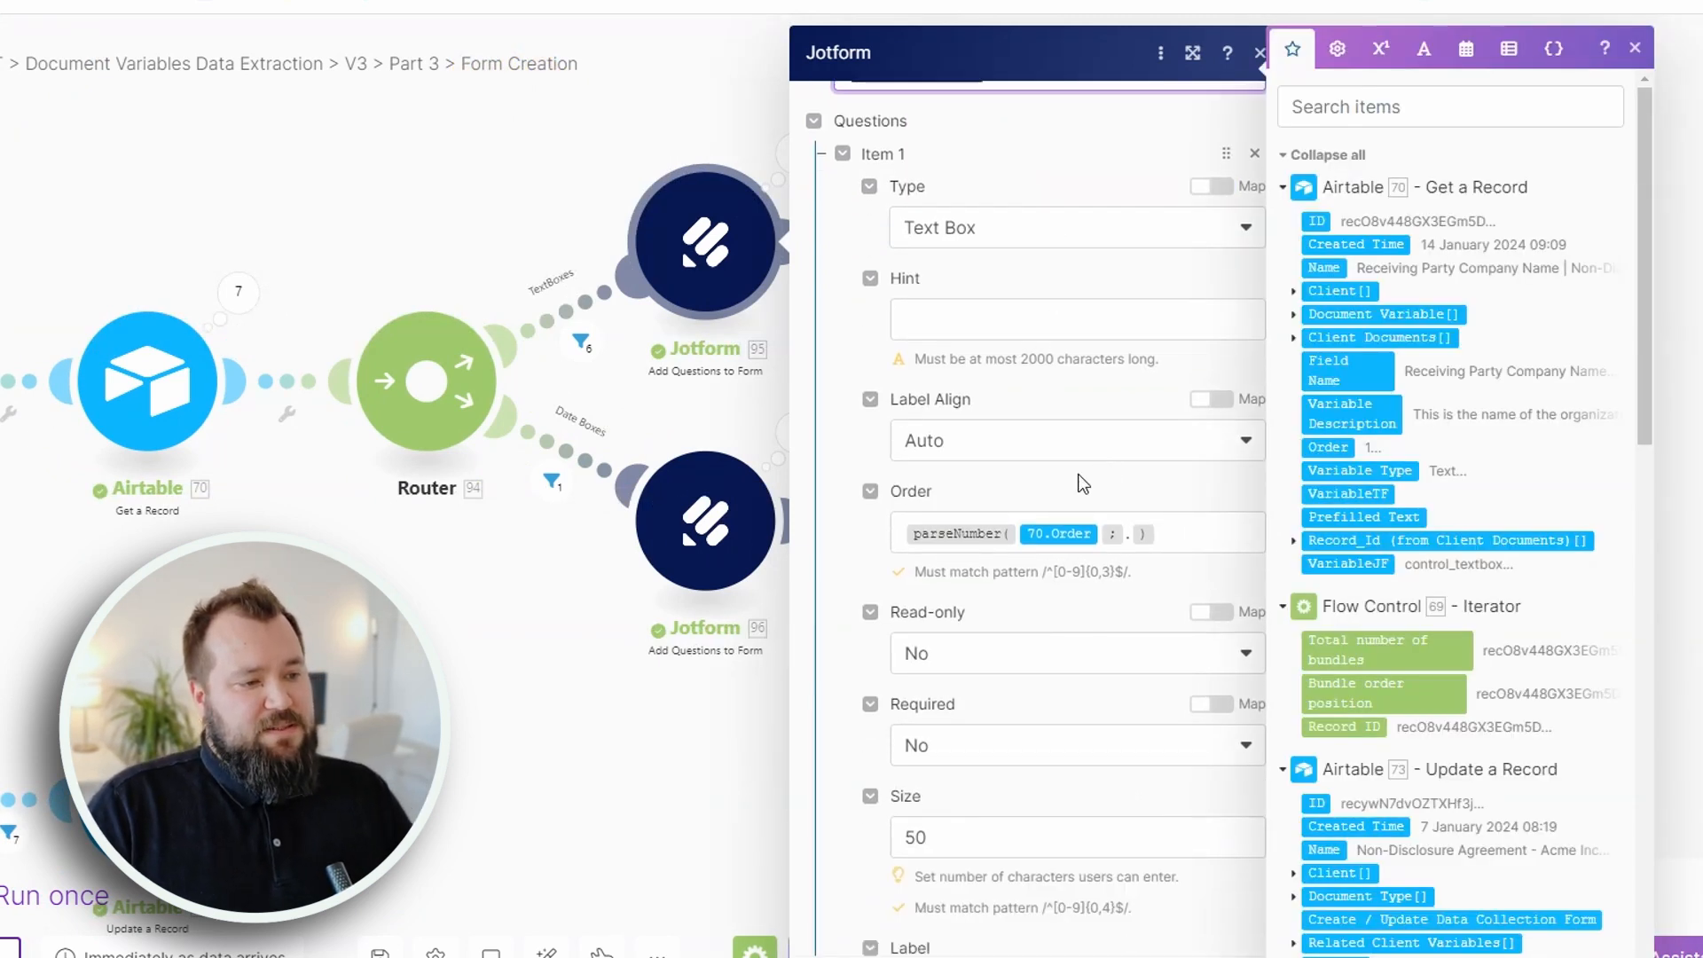
{"action": "left_click", "coordinate": [1070, 406]}
{"action": "scroll", "coordinate": [1078, 434], "scroll_direction": "down", "scroll_amount": 1}
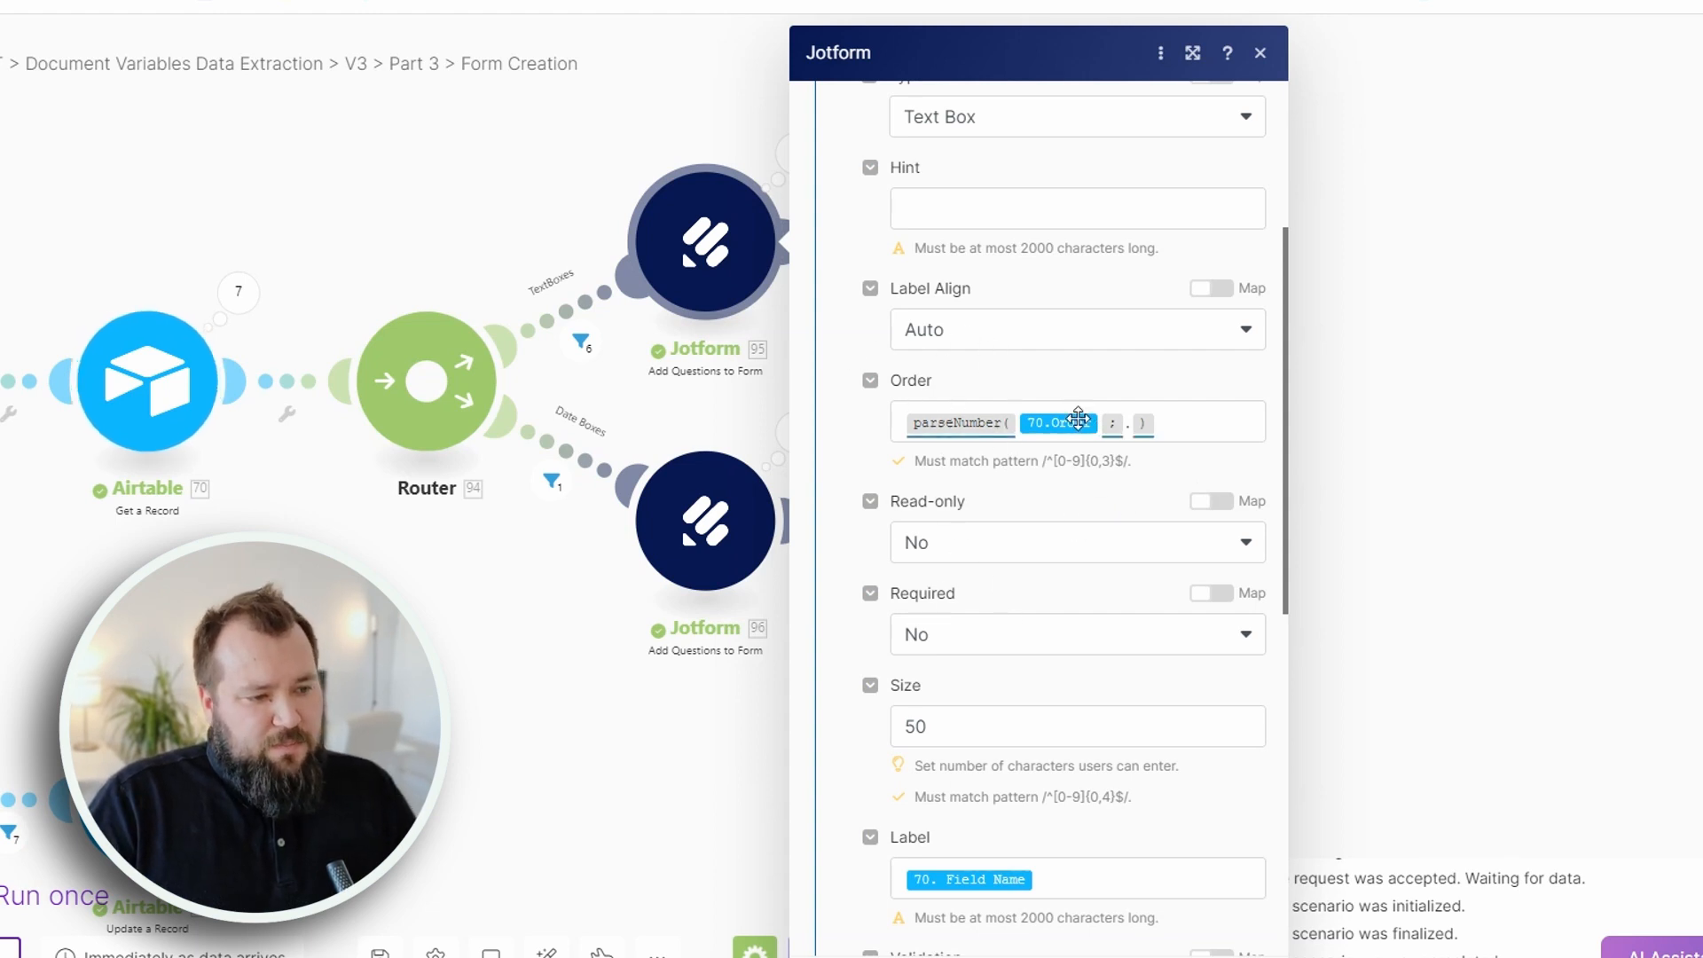
{"action": "mouse_move", "coordinate": [1085, 418]}
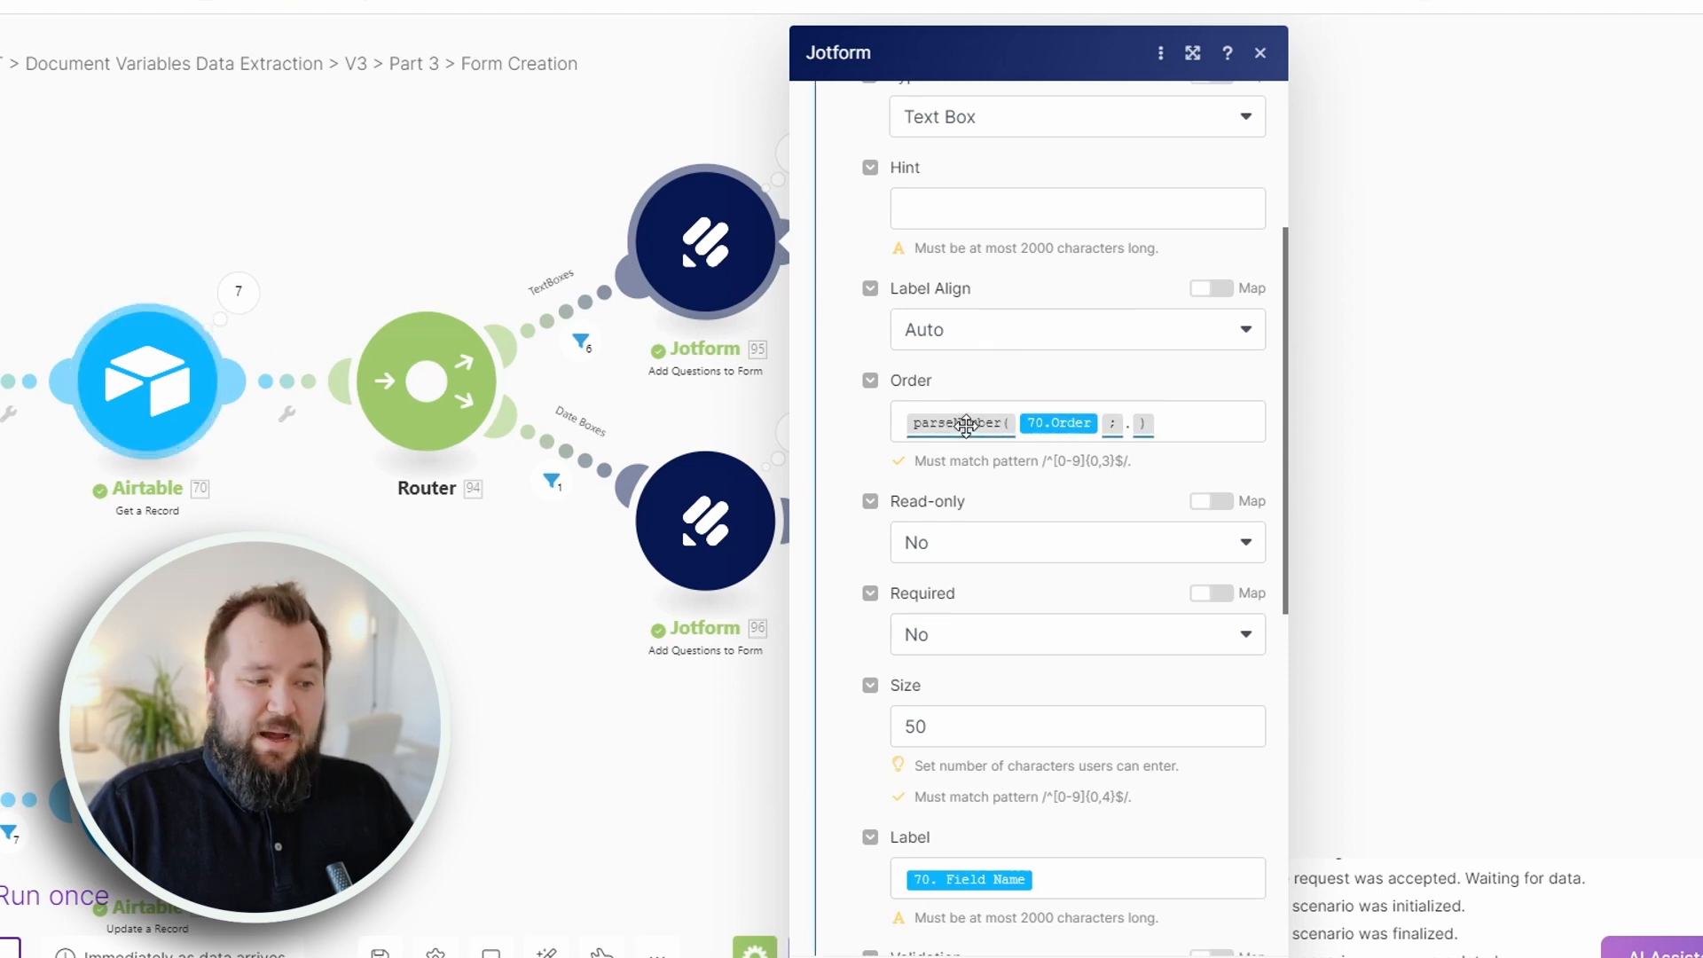
{"action": "mouse_move", "coordinate": [964, 427]}
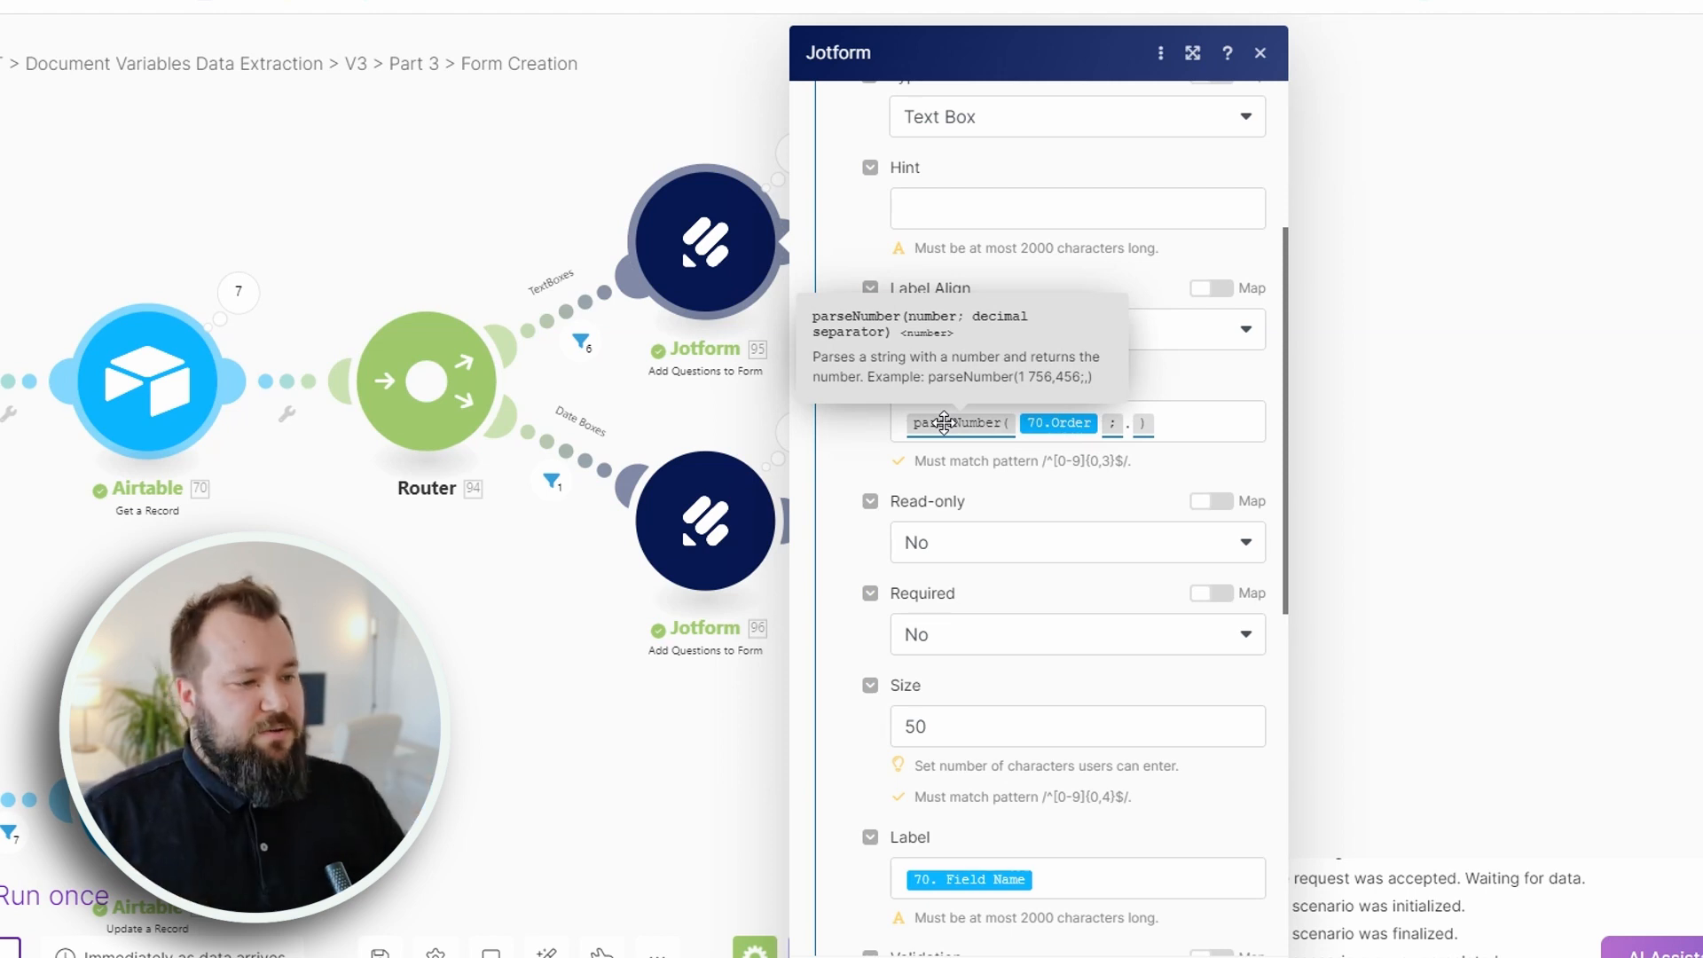
Review the text box question's Size, Label, Sub-label and Description fields, and close the module's settings.
{"action": "left_click", "coordinate": [998, 488]}
{"action": "scroll", "coordinate": [994, 461], "scroll_direction": "down", "scroll_amount": 3}
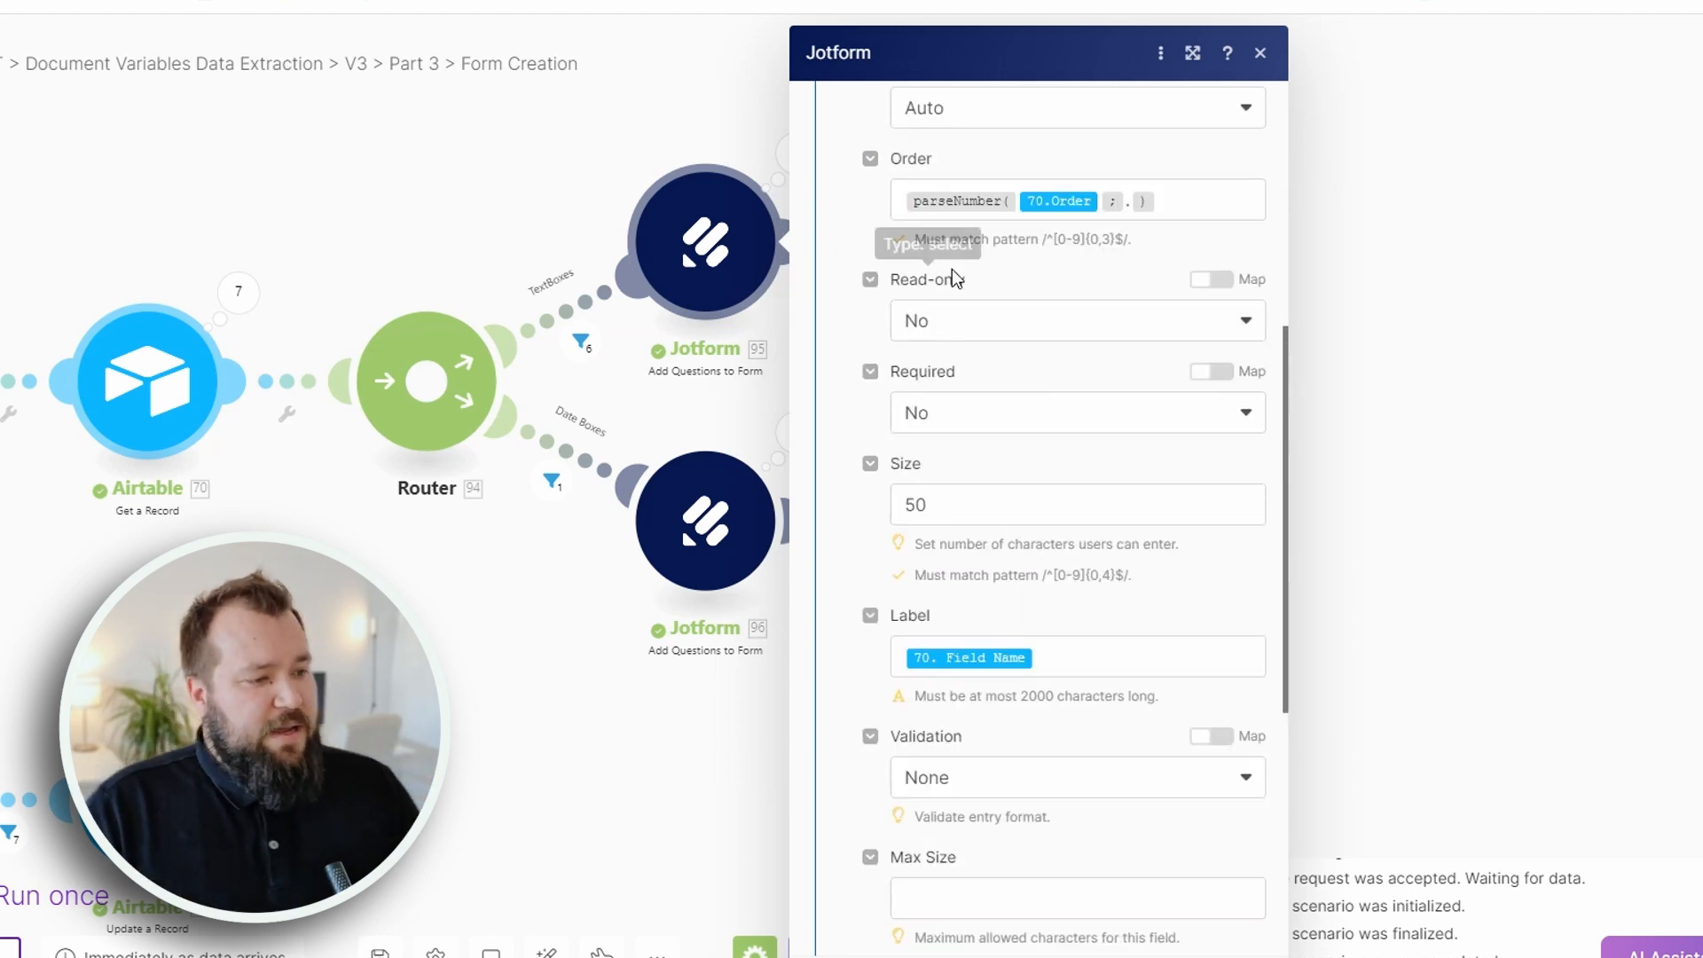
{"action": "left_click_drag", "start_coordinate": [949, 506], "coordinate": [901, 508]}
{"action": "left_click", "coordinate": [1046, 471]}
{"action": "left_click", "coordinate": [1022, 467]}
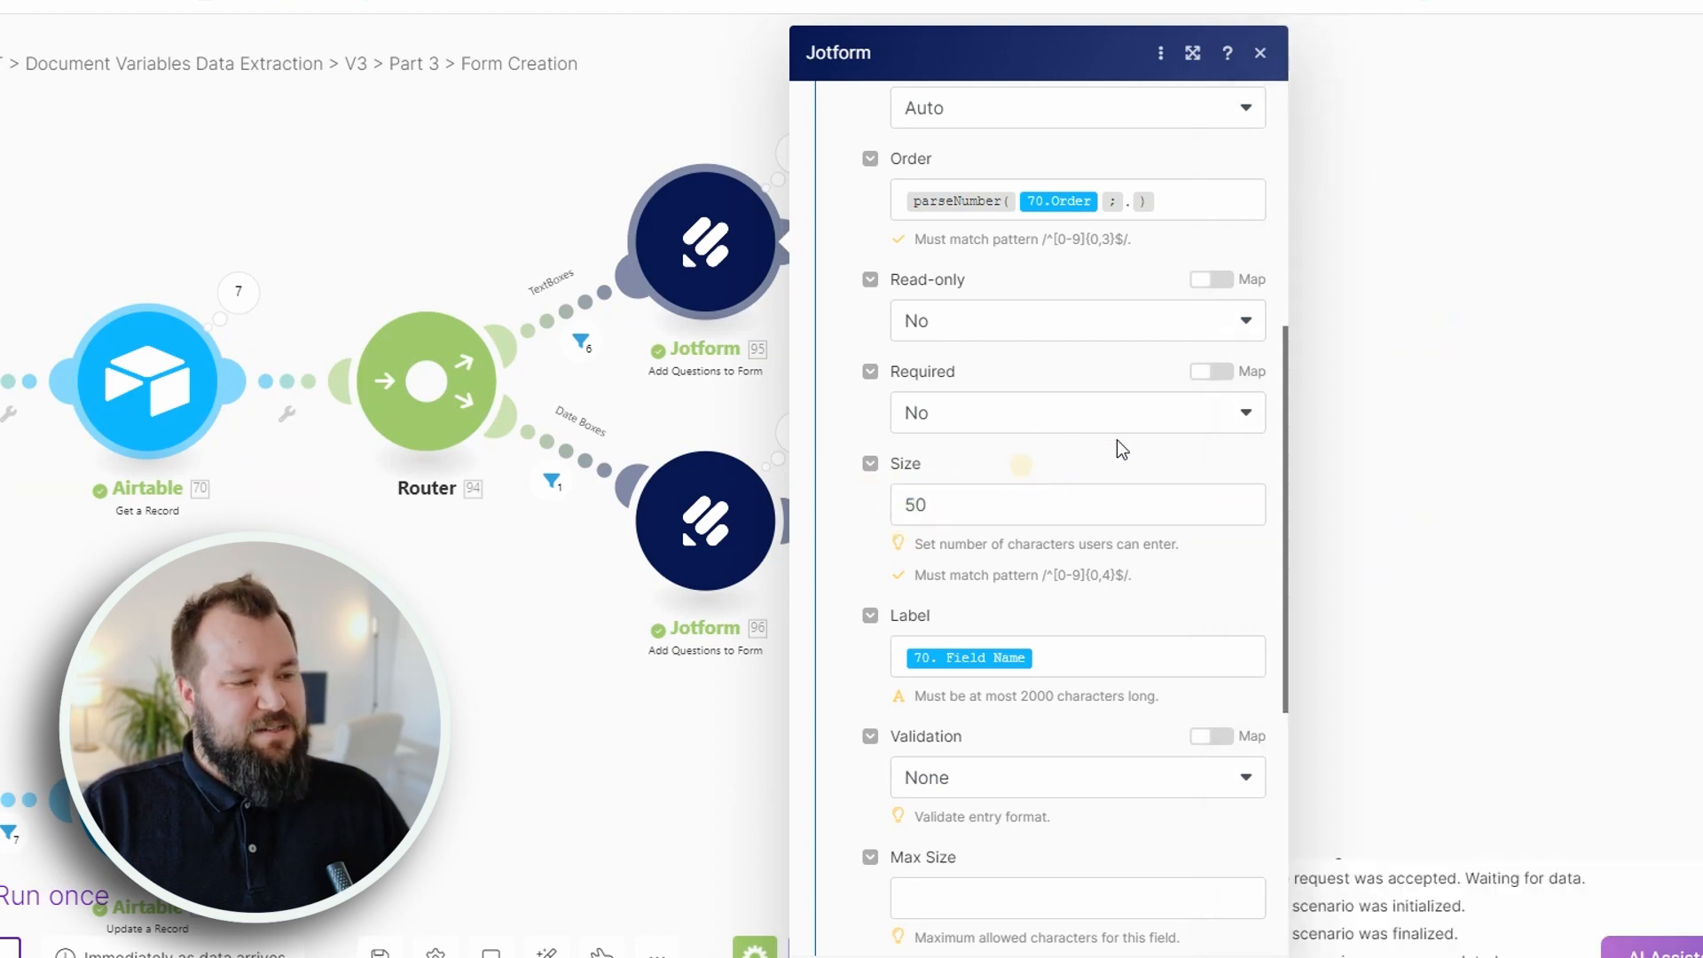
{"action": "scroll", "coordinate": [1250, 502], "scroll_direction": "down", "scroll_amount": 5}
{"action": "left_click", "coordinate": [1091, 325]}
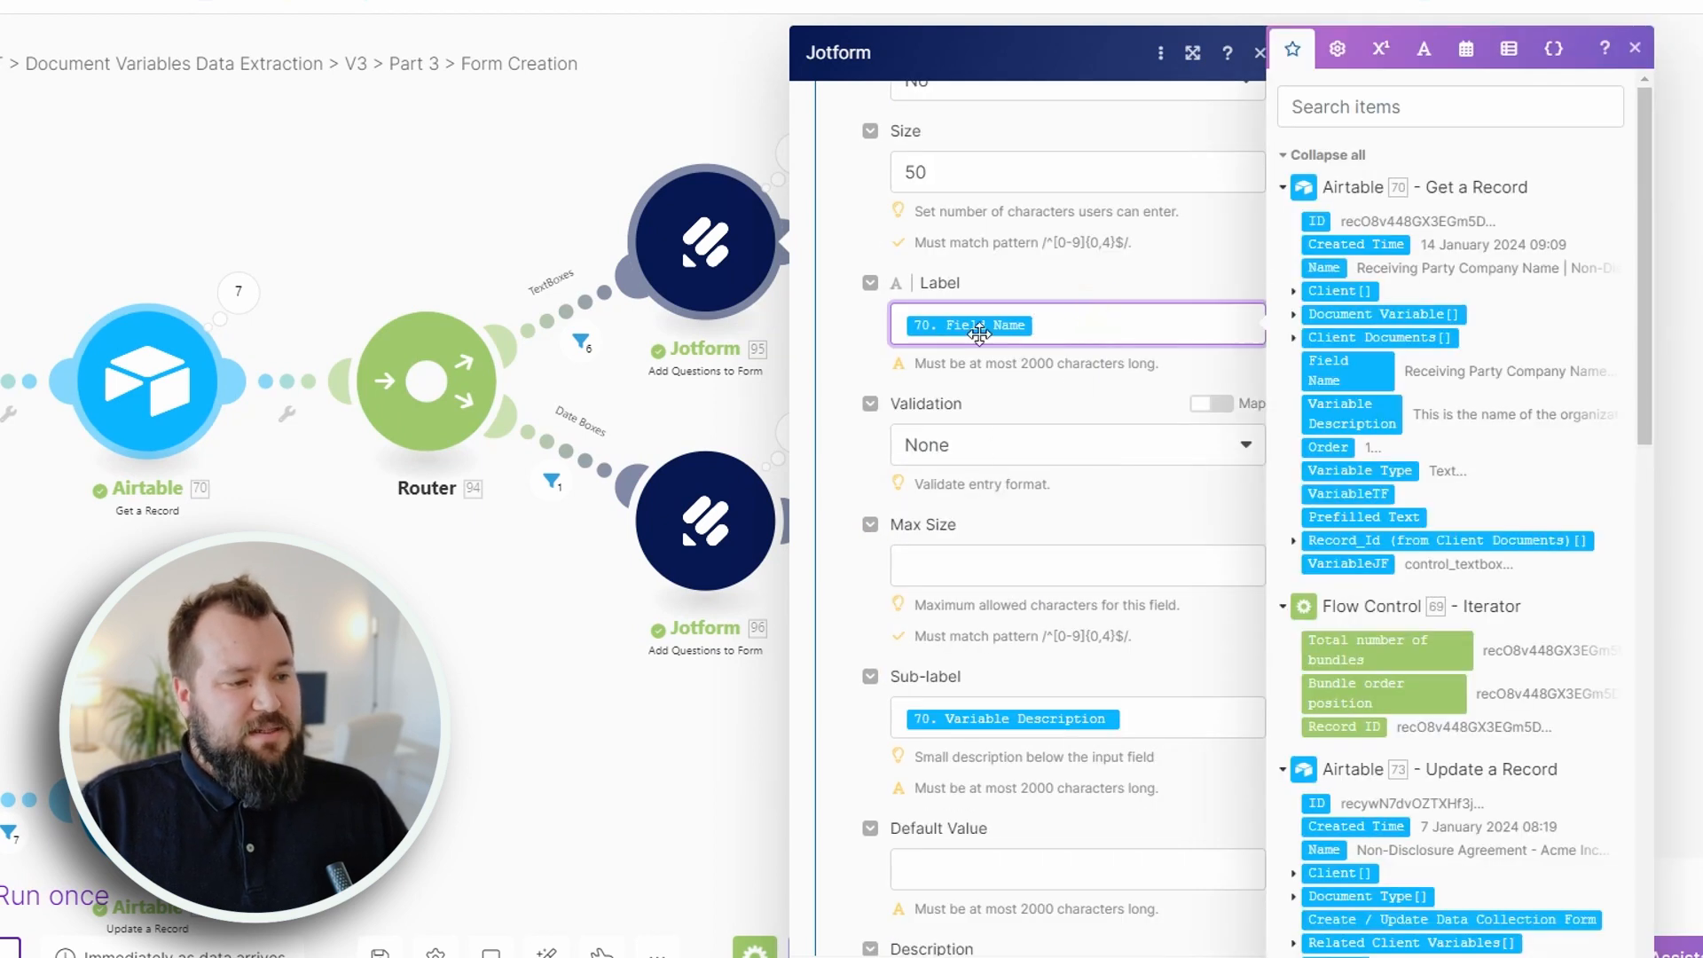
{"action": "scroll", "coordinate": [1011, 633], "scroll_direction": "down", "scroll_amount": 3}
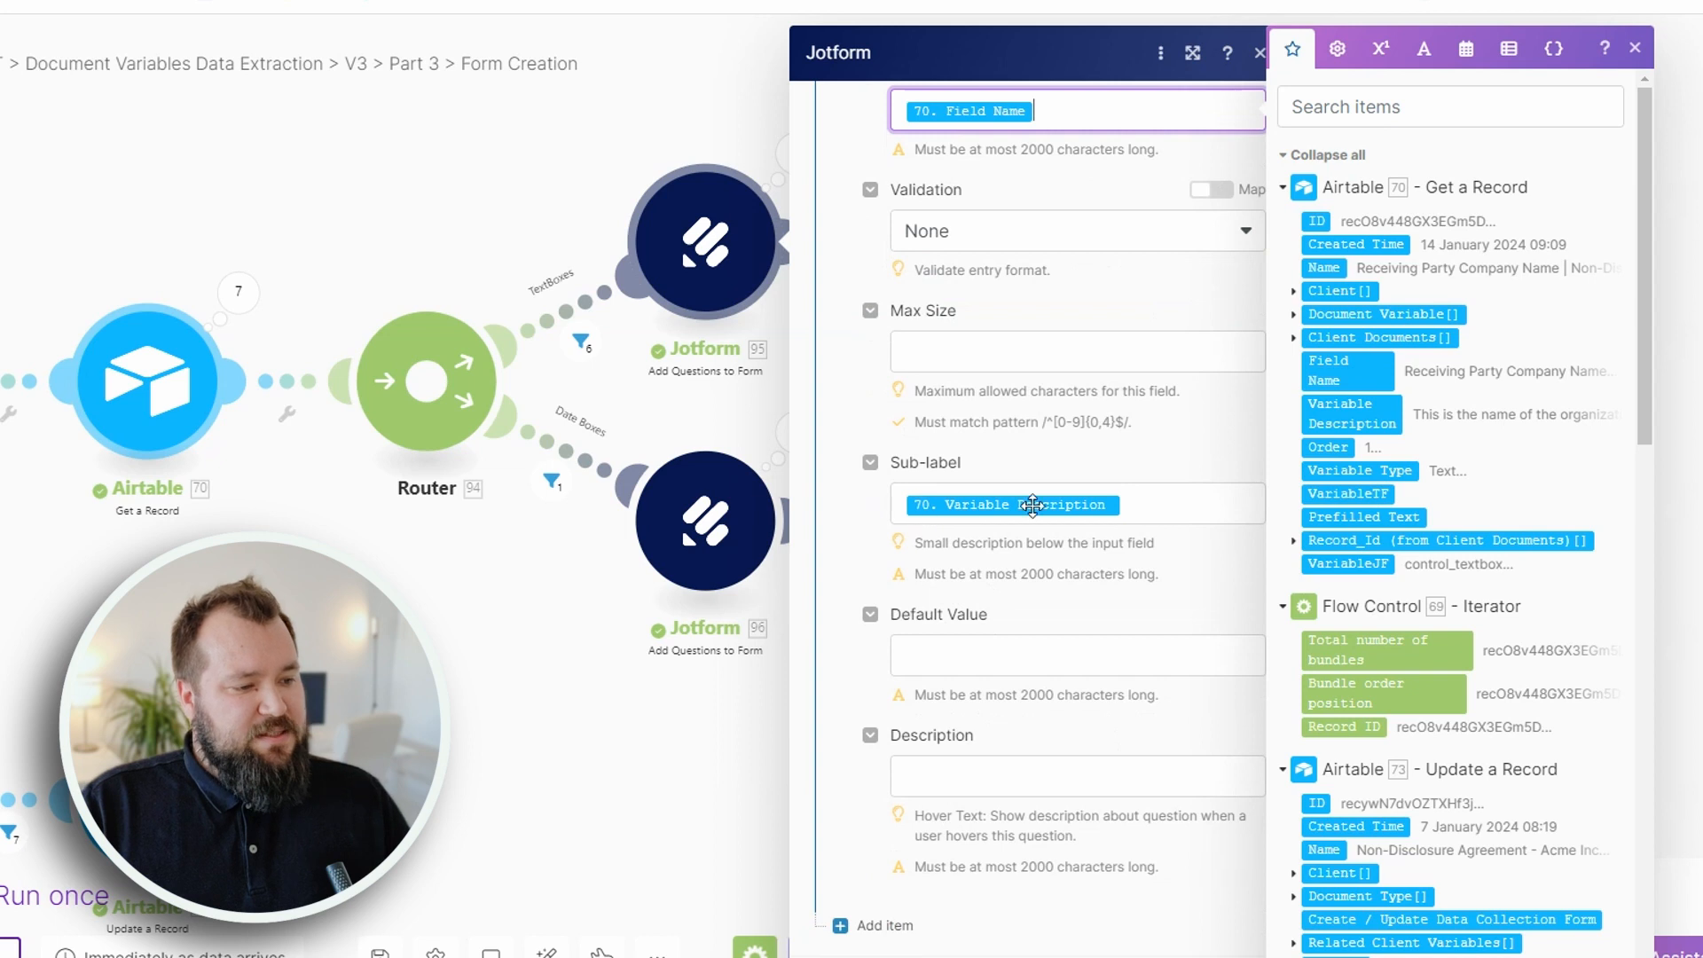
{"action": "left_click", "coordinate": [1167, 502]}
{"action": "left_click", "coordinate": [1124, 842]}
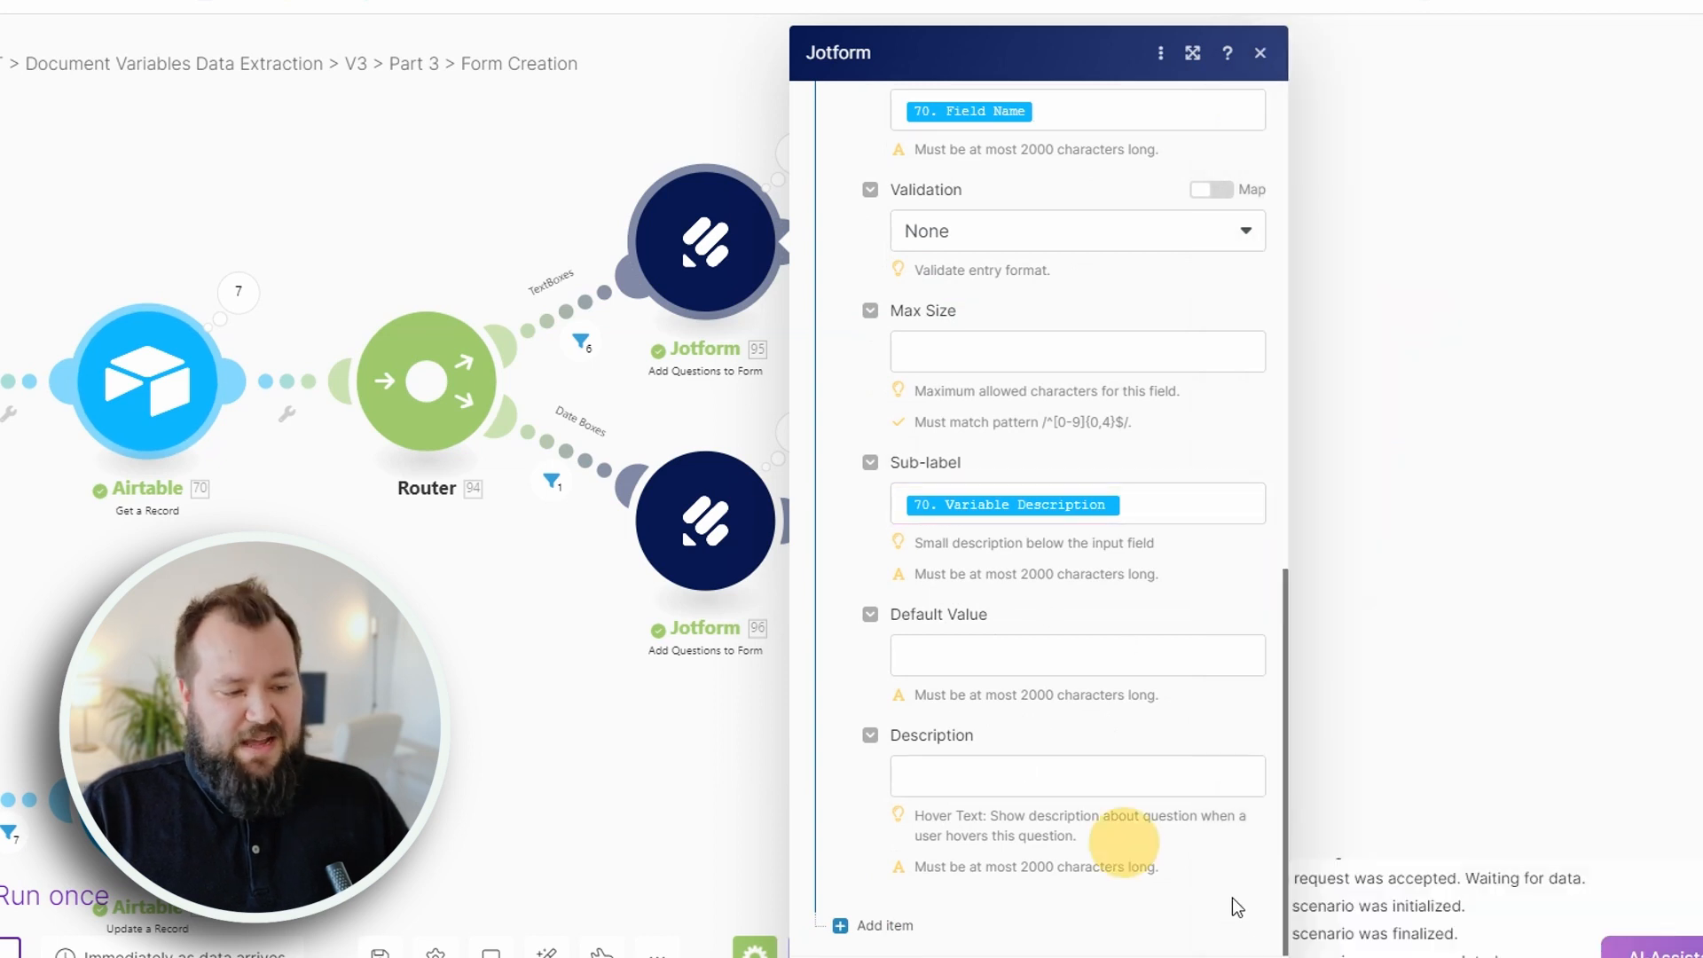
{"action": "left_click", "coordinate": [1259, 957]}
Inspect the Form ID mapping, question type, time options and date format of the Jotform module on the Date Boxes route.
{"action": "left_click", "coordinate": [701, 580]}
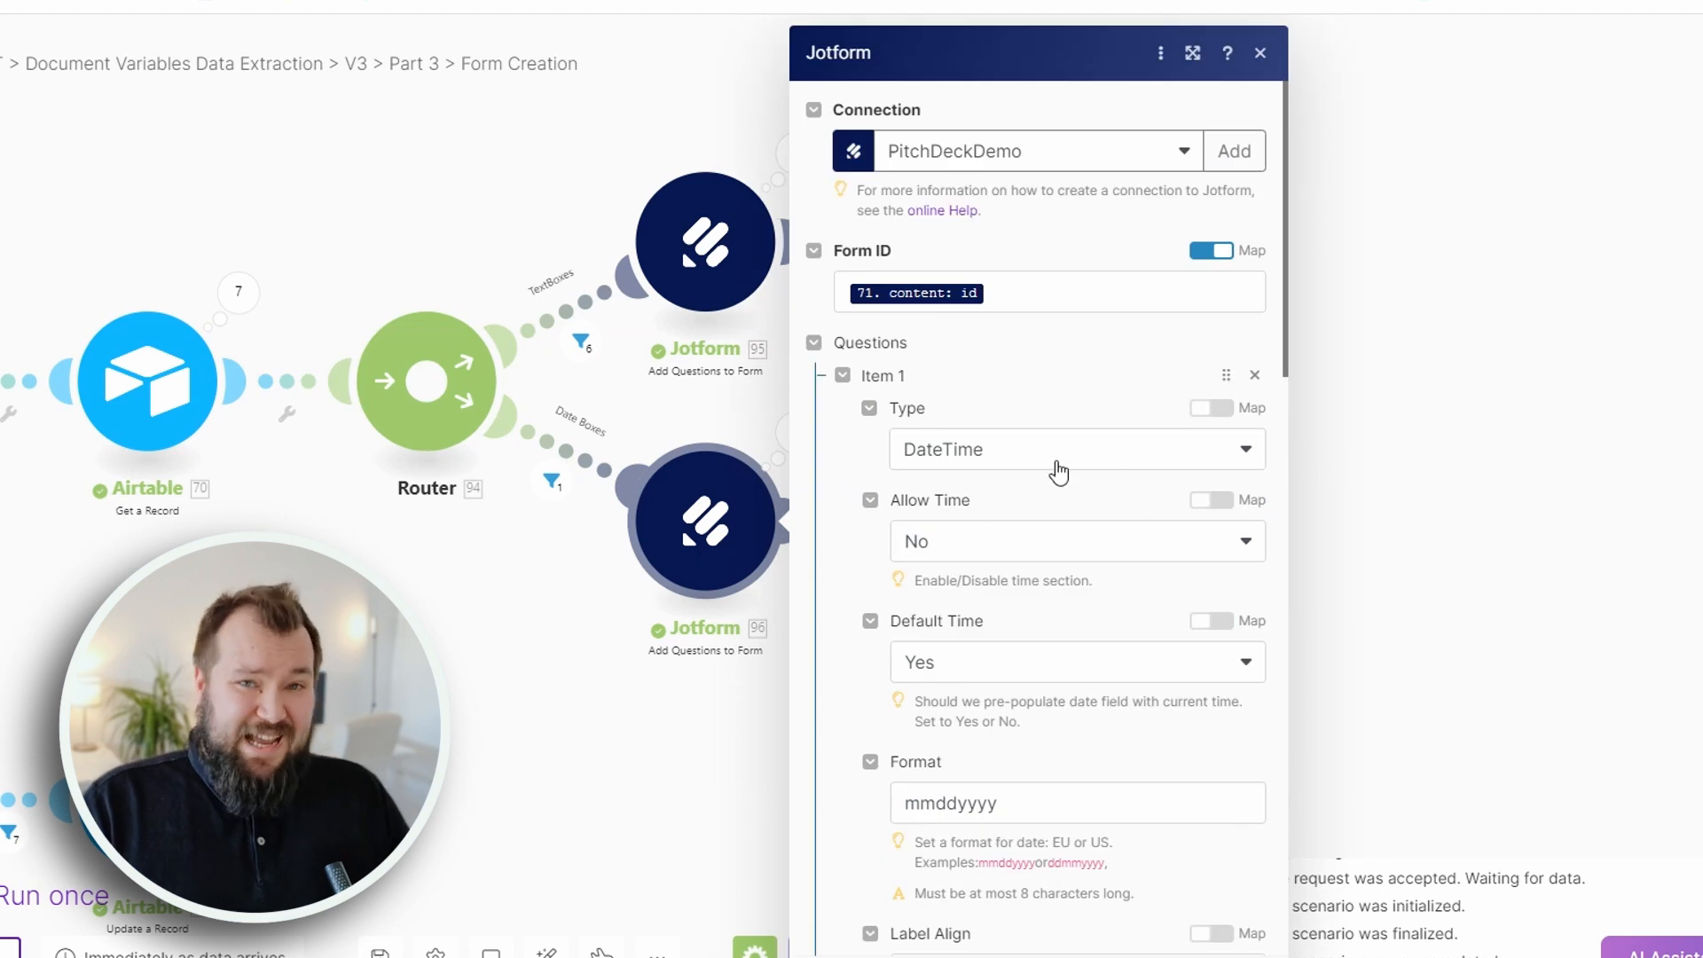
{"action": "left_click", "coordinate": [1005, 296]}
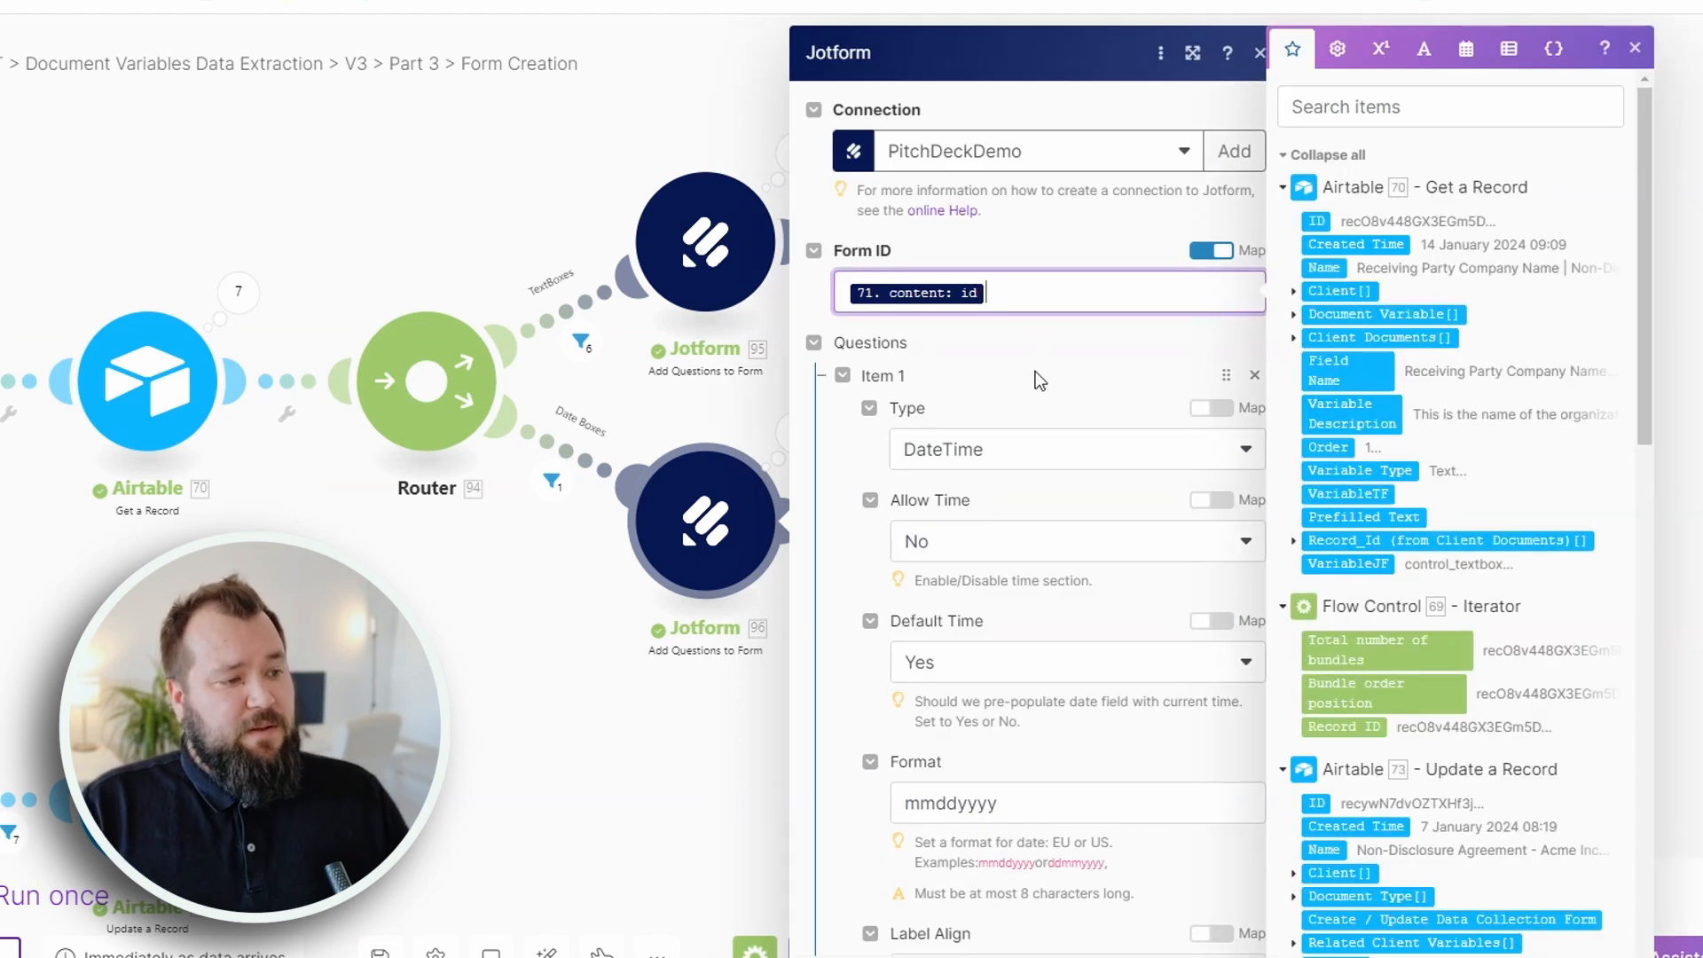
{"action": "scroll", "coordinate": [1024, 397], "scroll_direction": "down", "scroll_amount": 1}
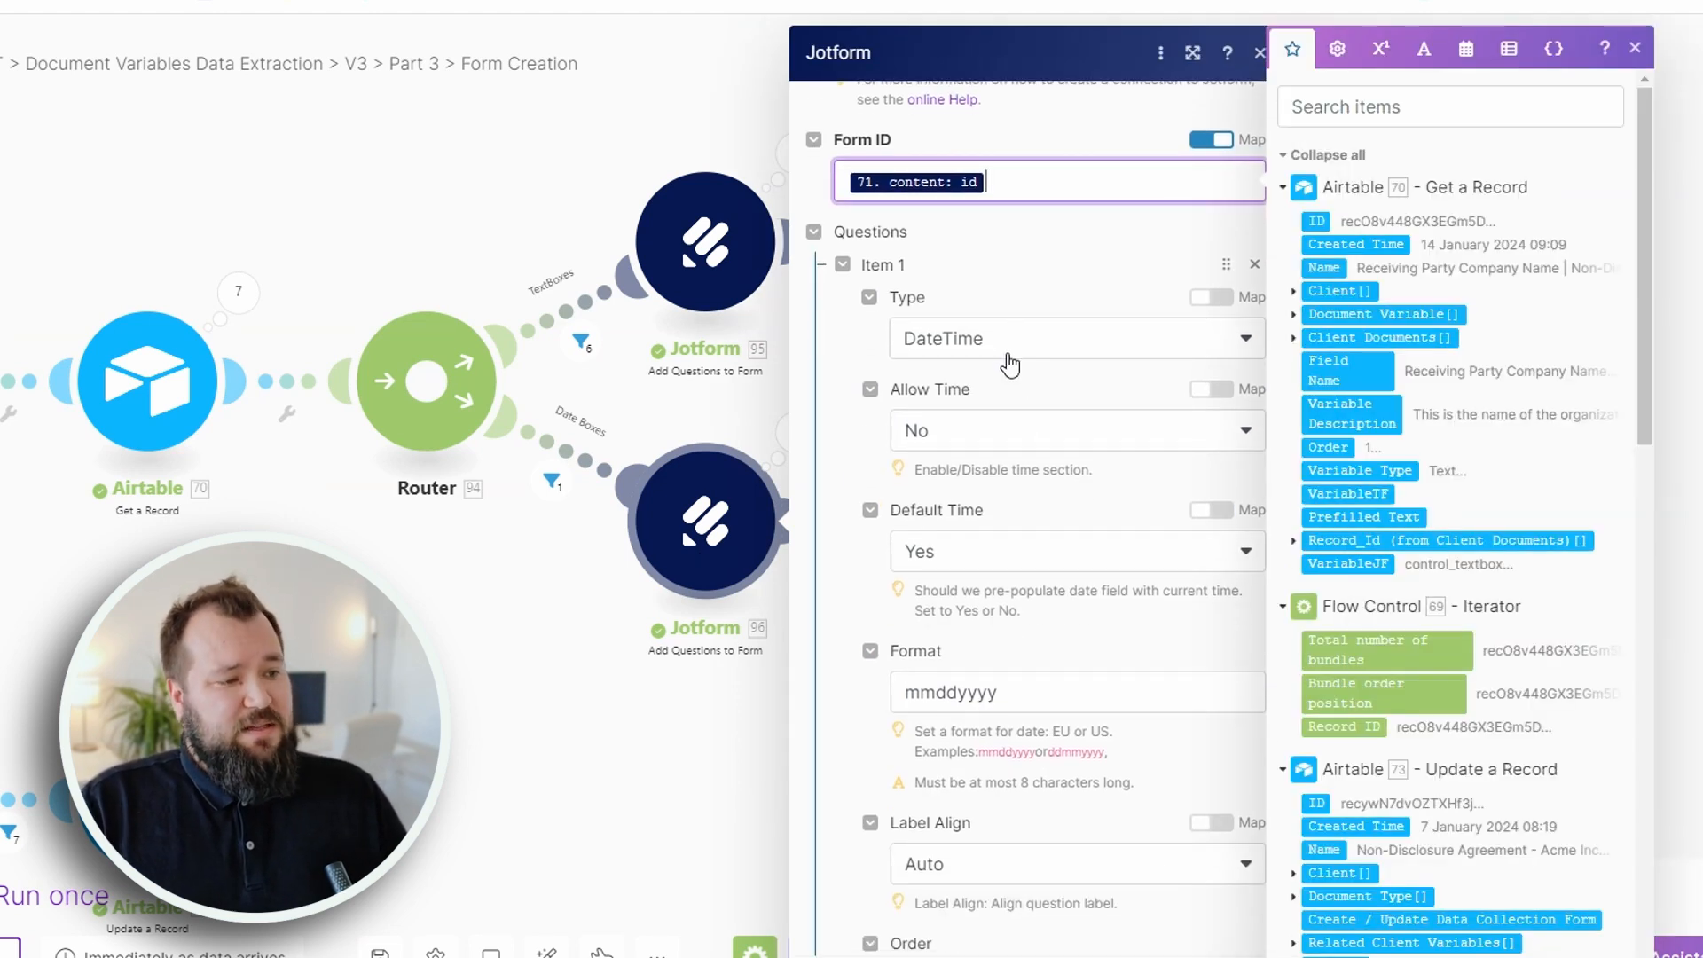
{"action": "scroll", "coordinate": [1091, 346], "scroll_direction": "down", "scroll_amount": 1}
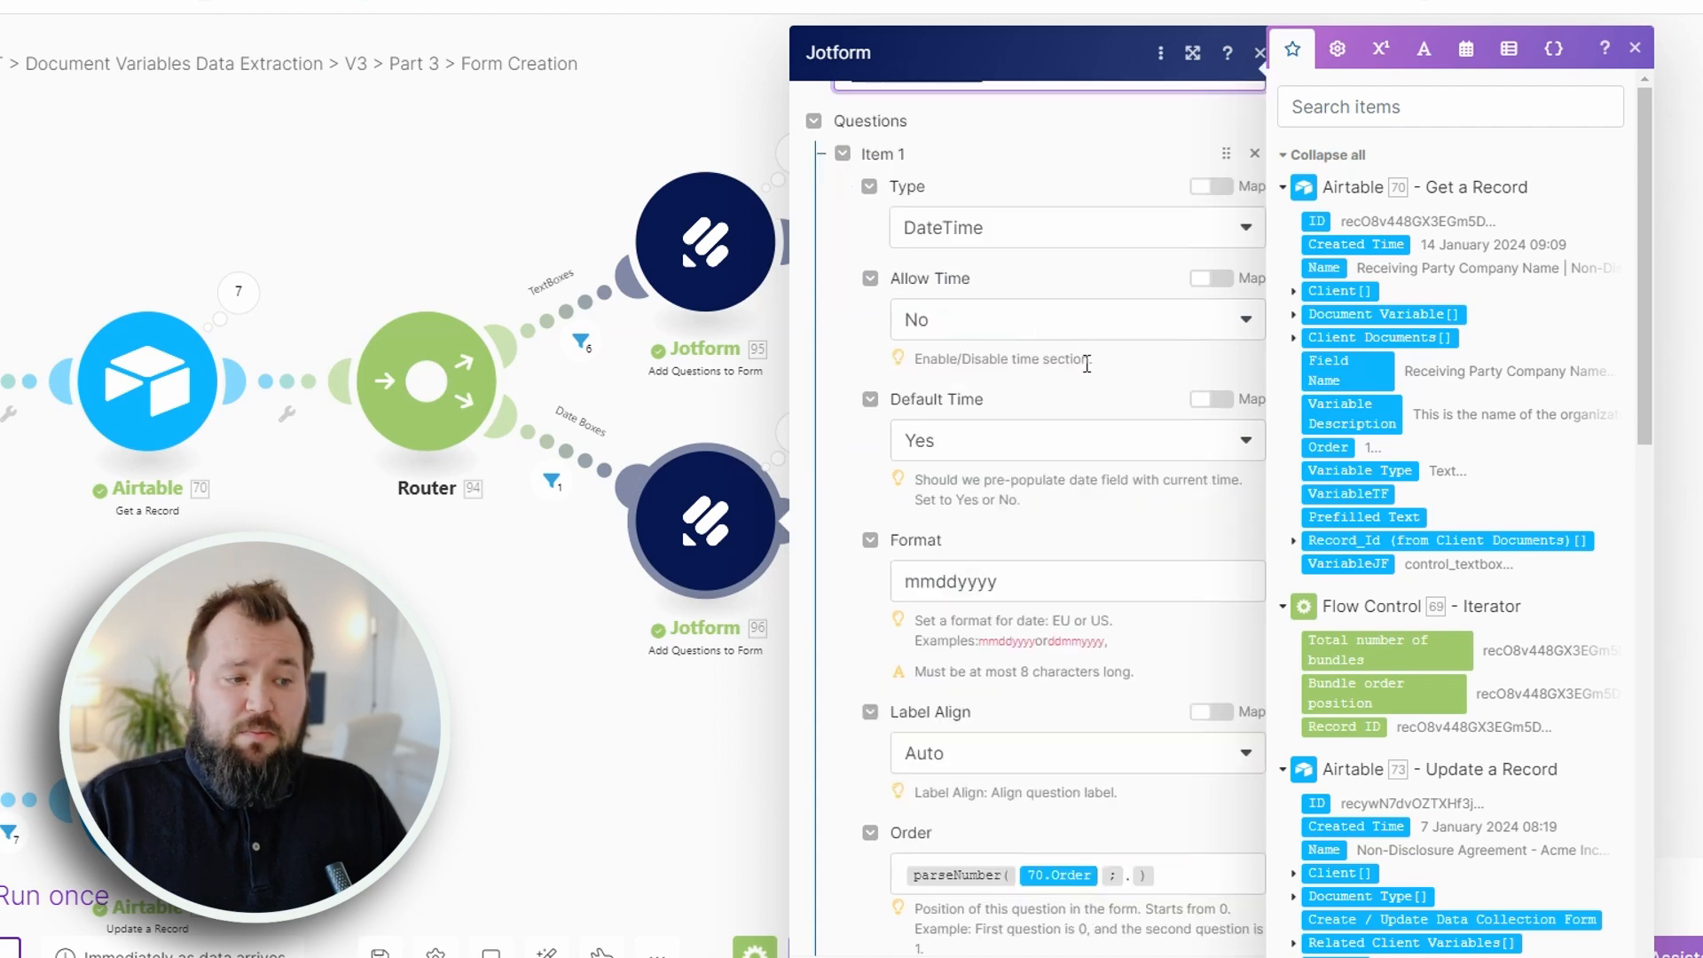
{"action": "scroll", "coordinate": [1087, 364], "scroll_direction": "down", "scroll_amount": 2}
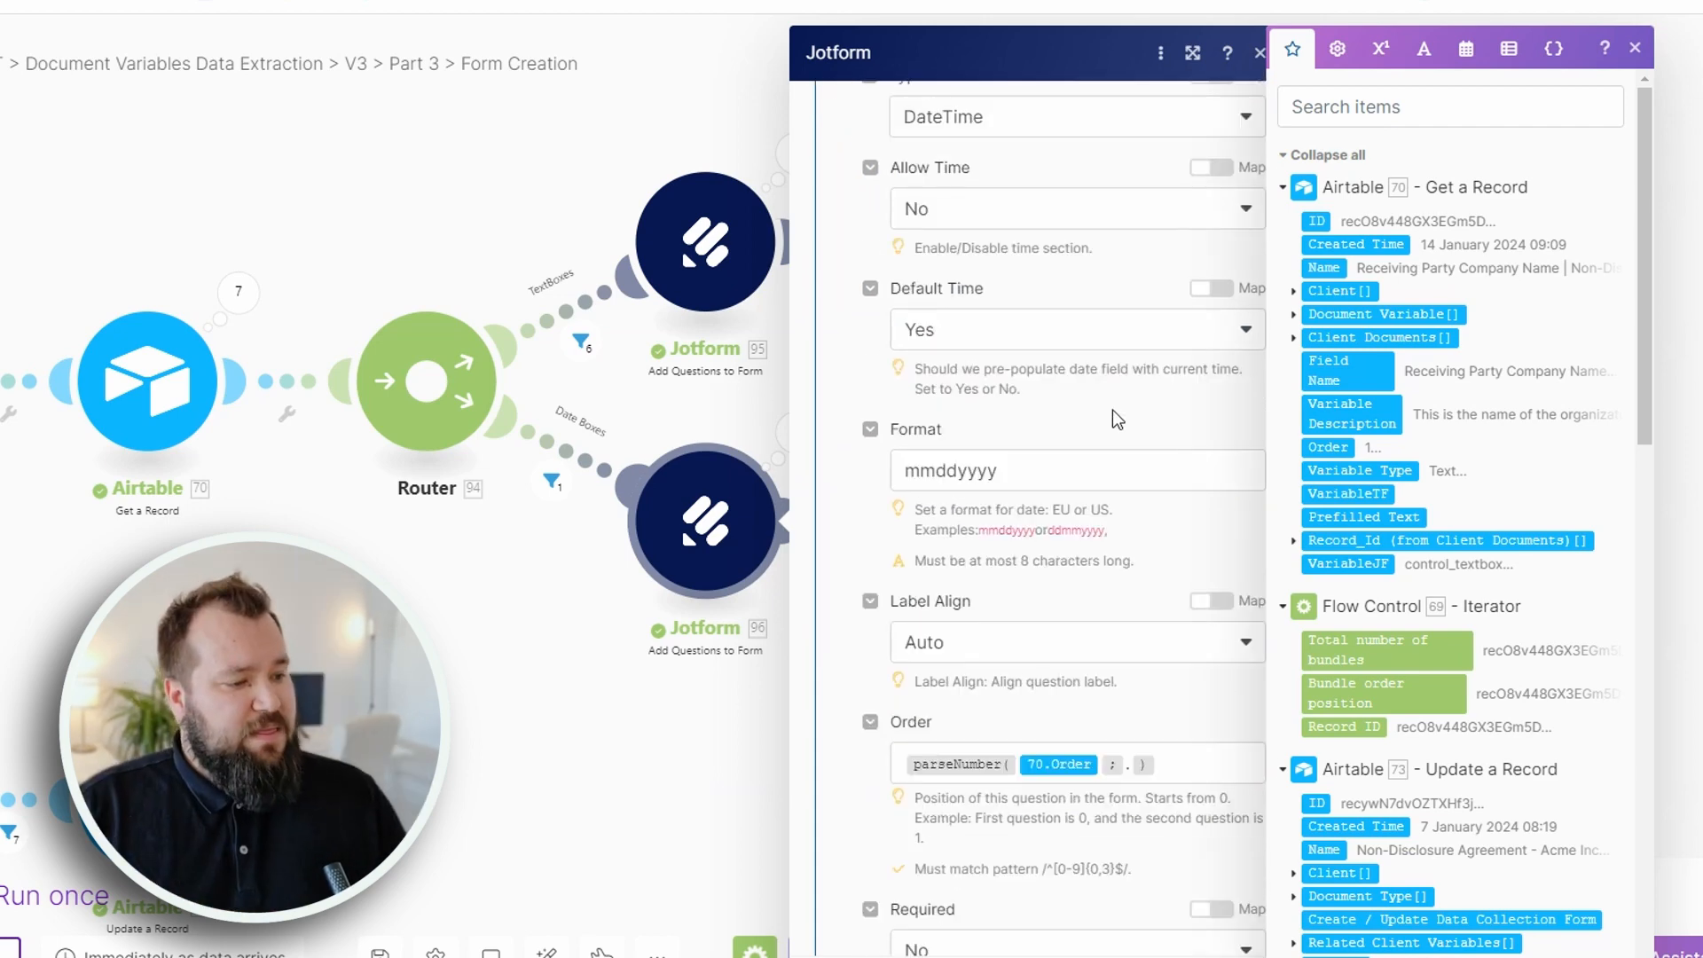
{"action": "scroll", "coordinate": [950, 503], "scroll_direction": "down", "scroll_amount": 2}
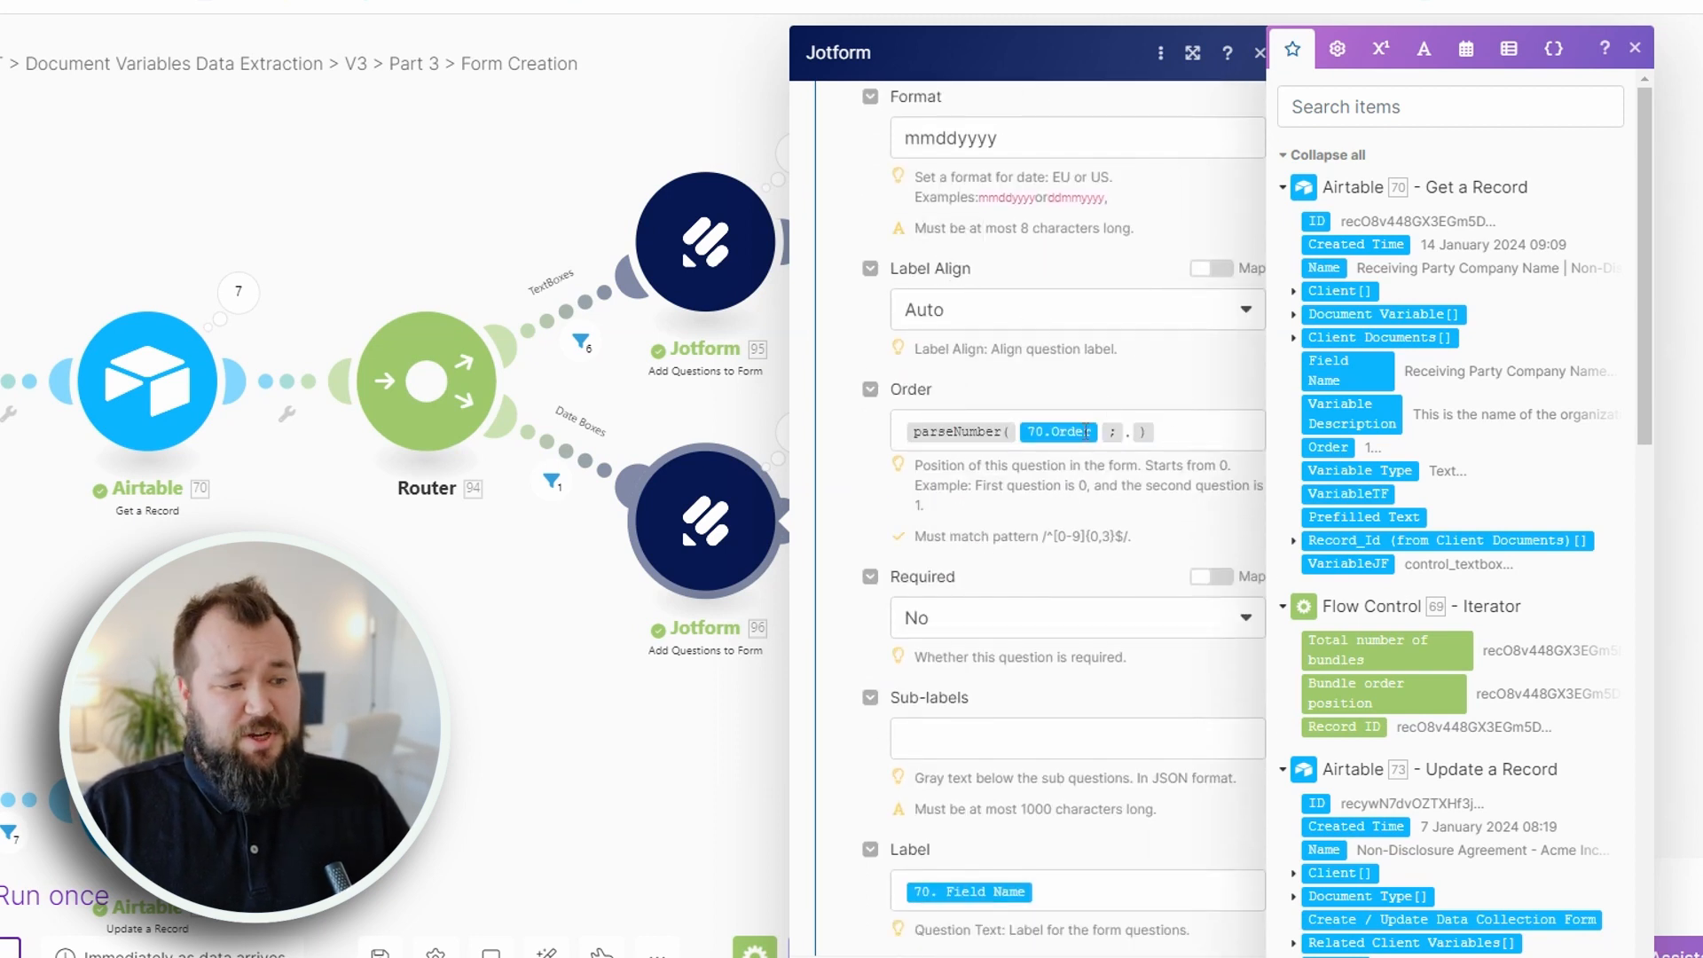
Review the date question's Label, calendar options and Description mapping, and close the module's settings.
{"action": "scroll", "coordinate": [1089, 619], "scroll_direction": "down", "scroll_amount": 3}
{"action": "left_click", "coordinate": [1094, 562]}
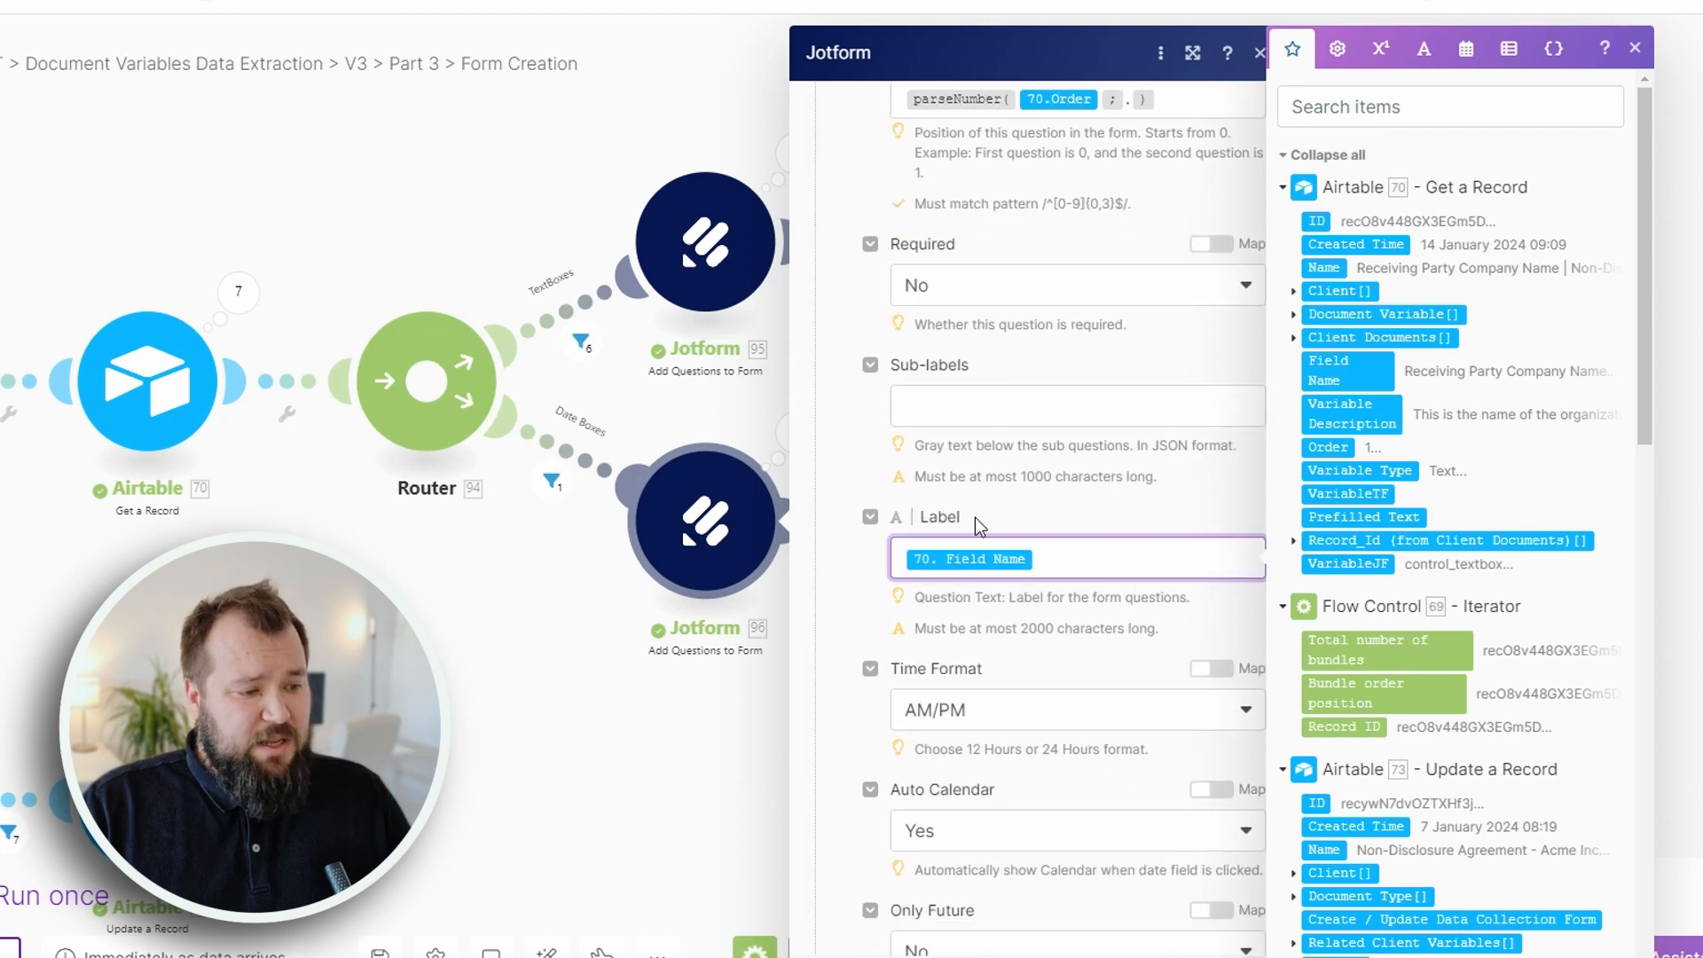
{"action": "scroll", "coordinate": [1138, 618], "scroll_direction": "down", "scroll_amount": 2}
{"action": "scroll", "coordinate": [1100, 744], "scroll_direction": "down", "scroll_amount": 3}
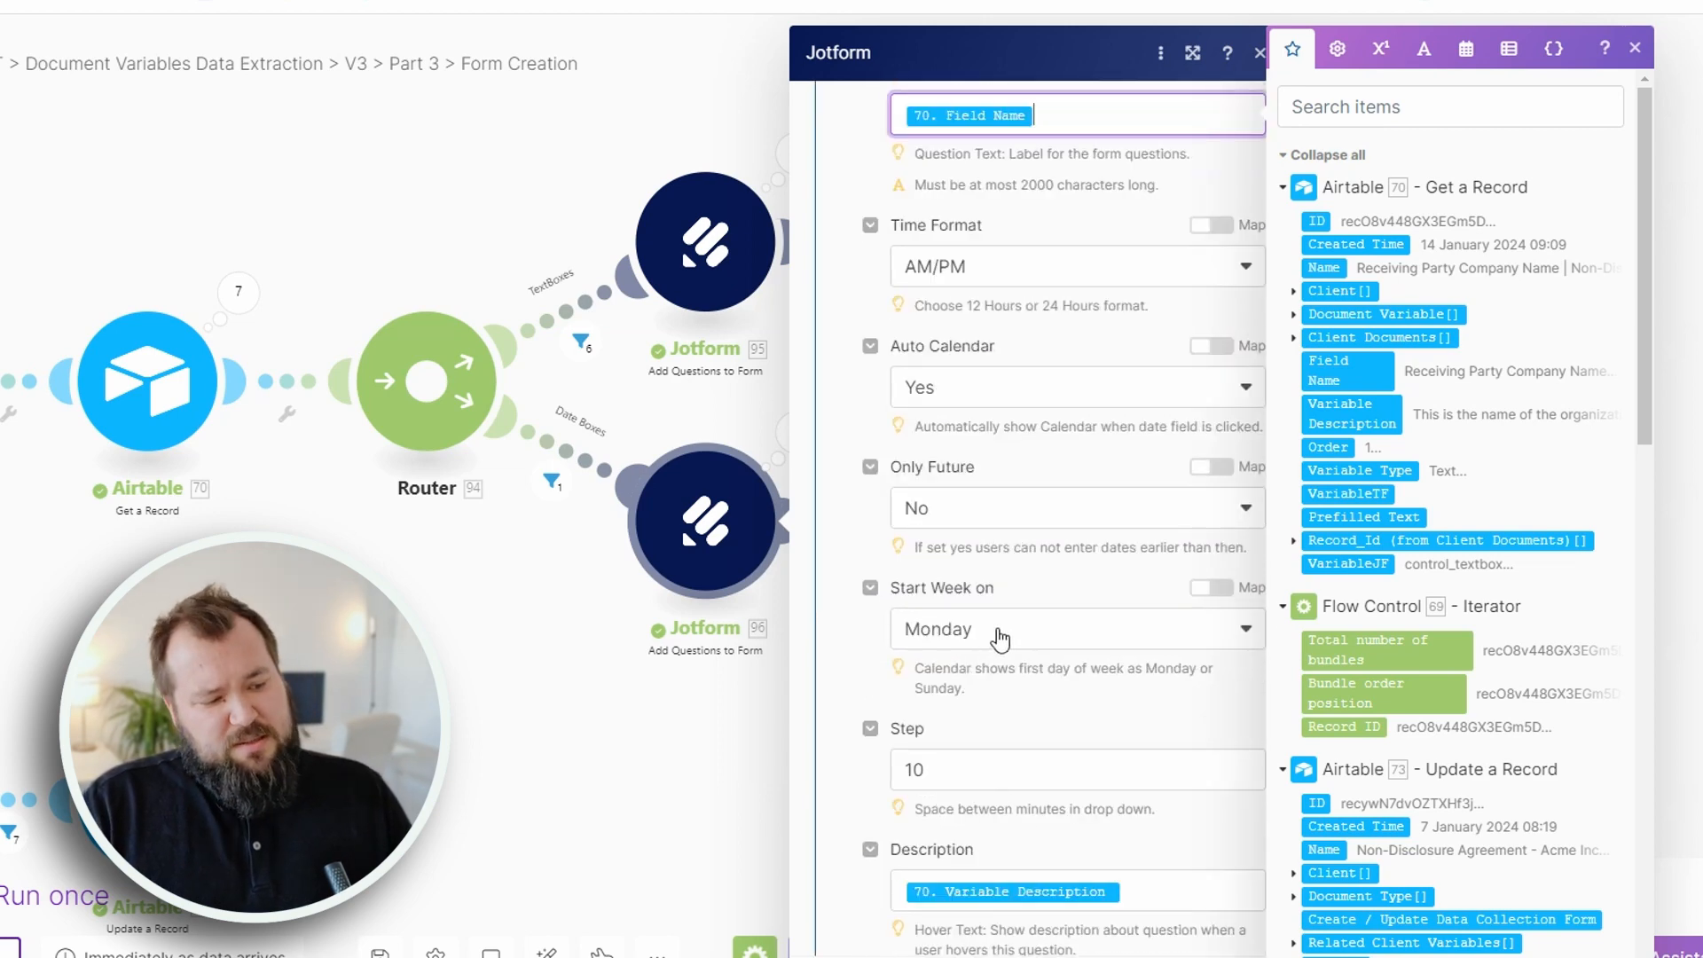
{"action": "scroll", "coordinate": [1181, 701], "scroll_direction": "down", "scroll_amount": 3}
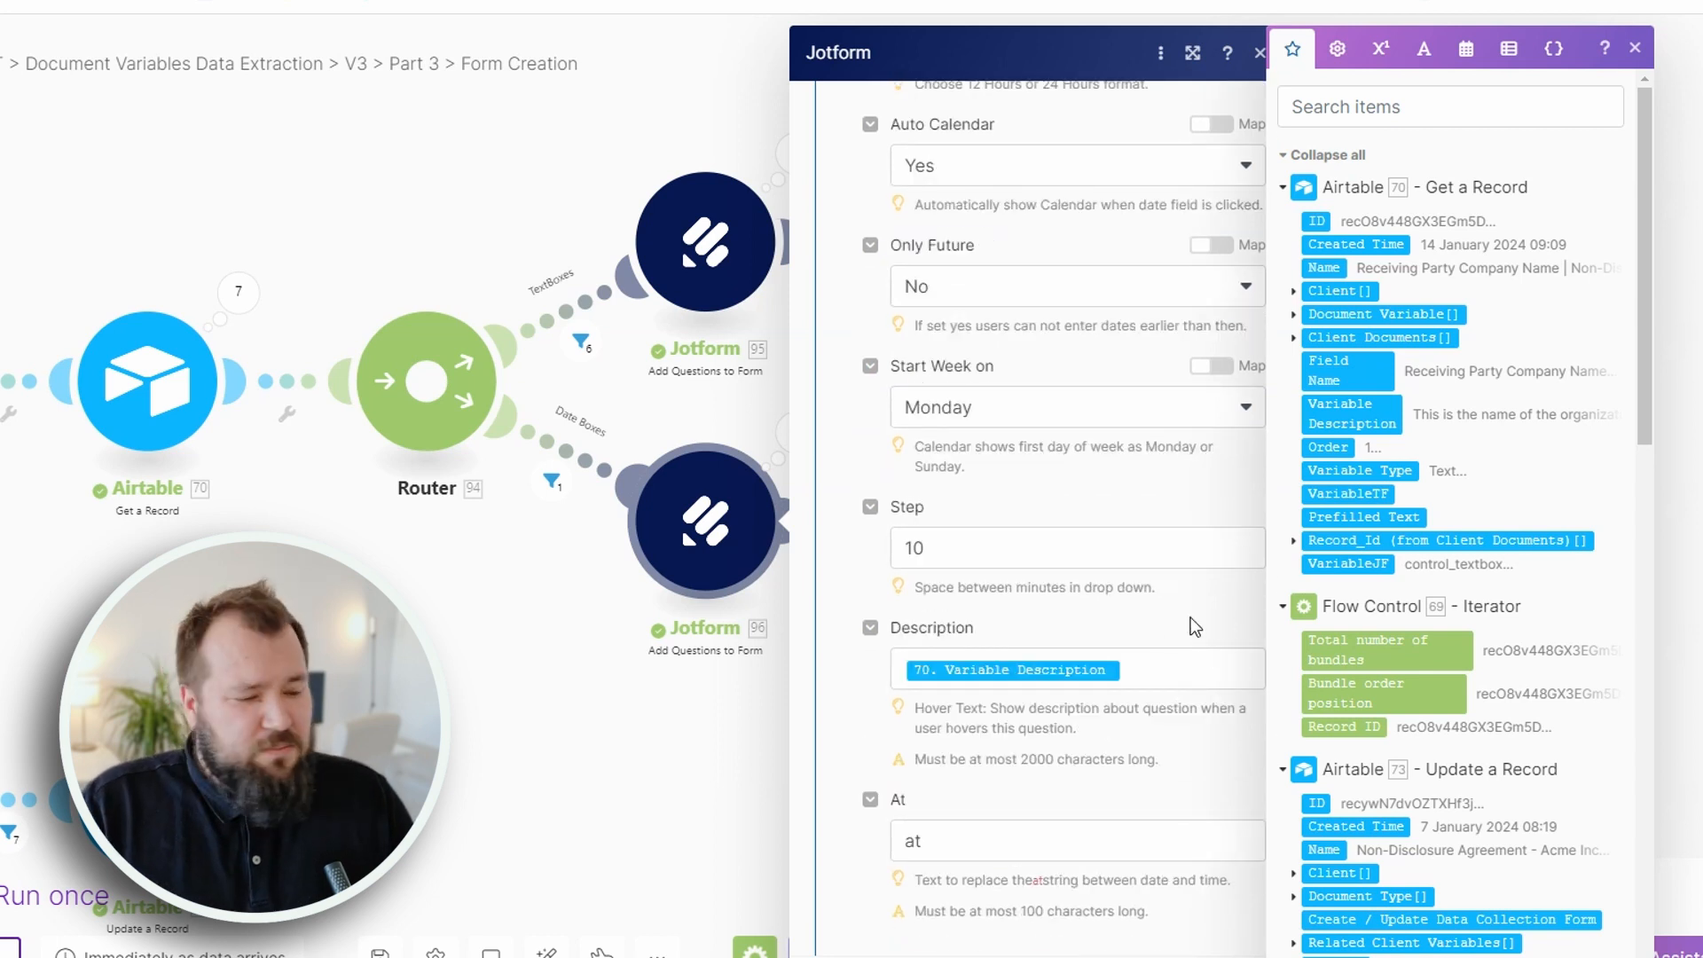
{"action": "left_click", "coordinate": [1099, 664]}
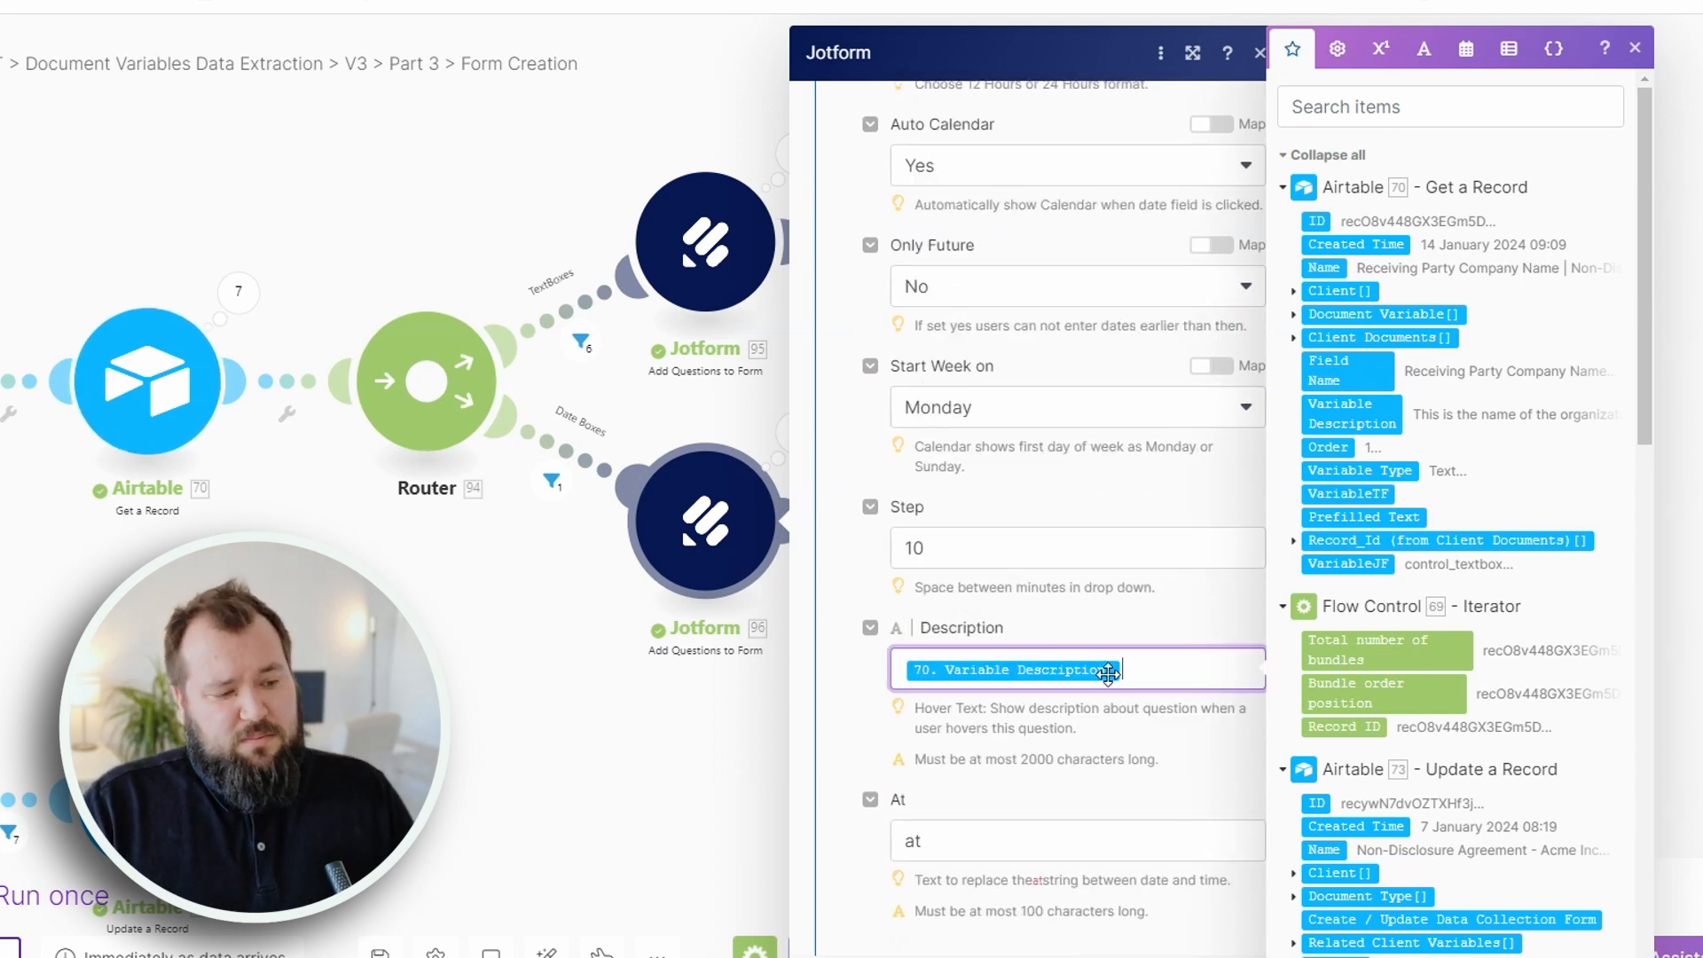
{"action": "left_click", "coordinate": [1136, 608]}
{"action": "scroll", "coordinate": [1207, 722], "scroll_direction": "down", "scroll_amount": 1}
{"action": "left_click", "coordinate": [1260, 956]}
Inspect the Form ID mapping of the Jotform List a Form Questions module and close its settings.
{"action": "left_click_drag", "start_coordinate": [830, 688], "coordinate": [1441, 510]}
{"action": "scroll", "coordinate": [1441, 510], "scroll_direction": "down", "scroll_amount": 2}
{"action": "left_click_drag", "start_coordinate": [1315, 535], "coordinate": [1217, 436]}
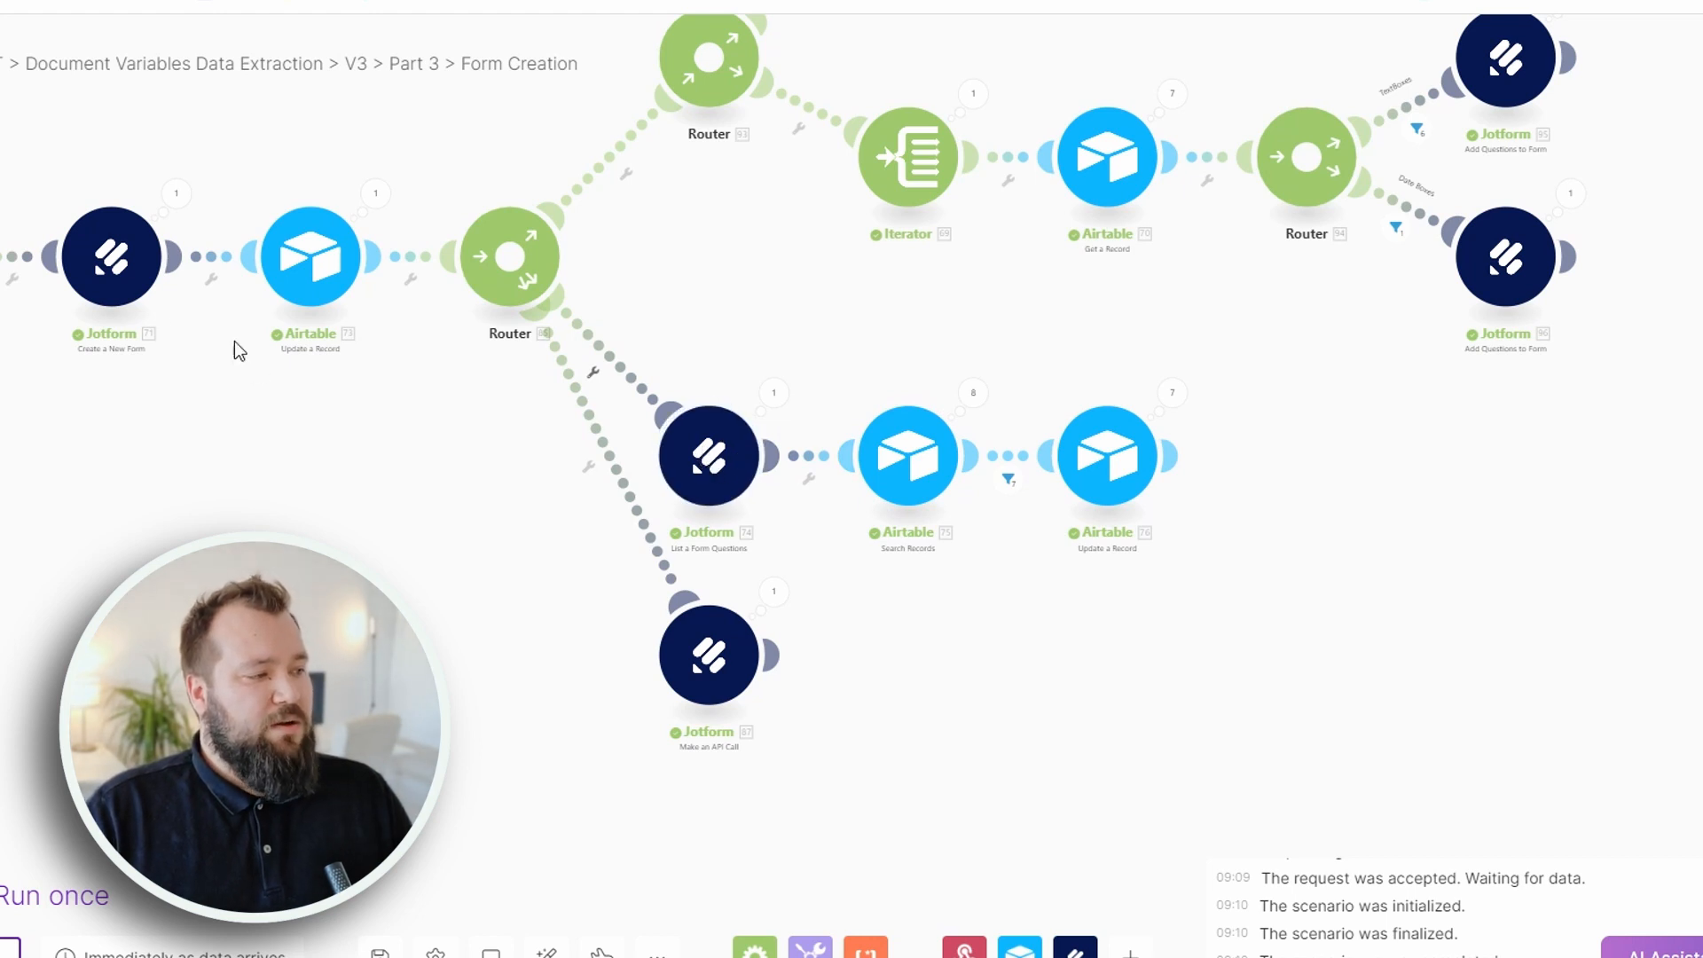
{"action": "left_click_drag", "start_coordinate": [796, 354], "coordinate": [738, 344]}
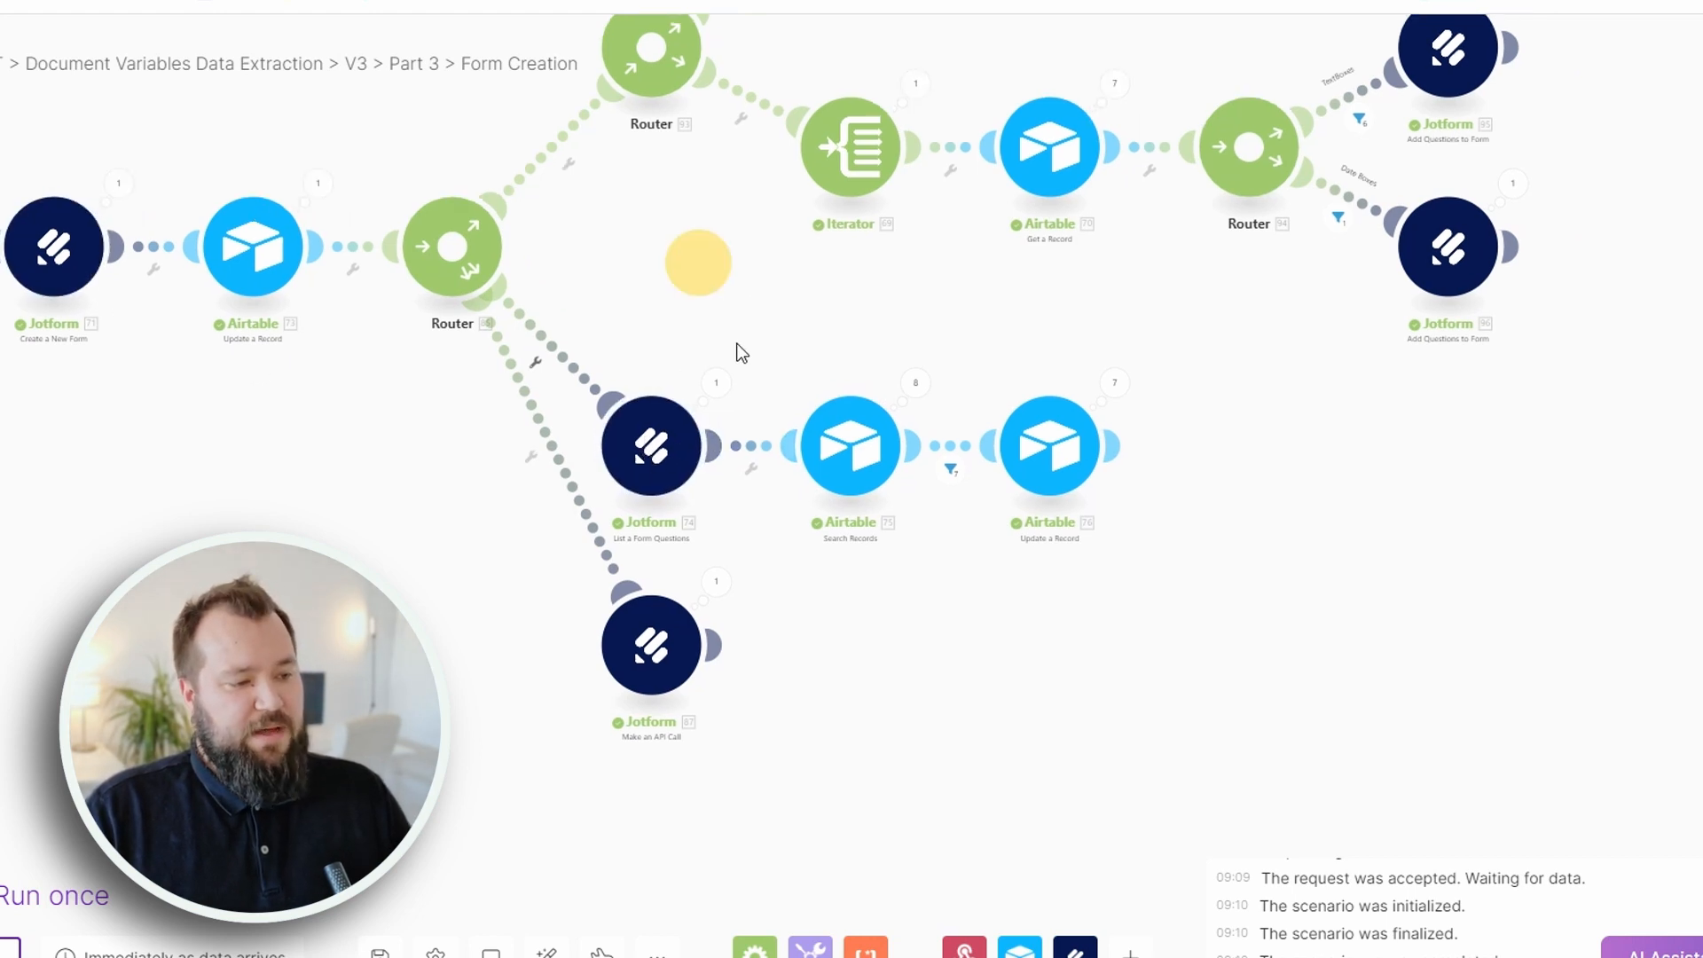
{"action": "left_click", "coordinate": [835, 446]}
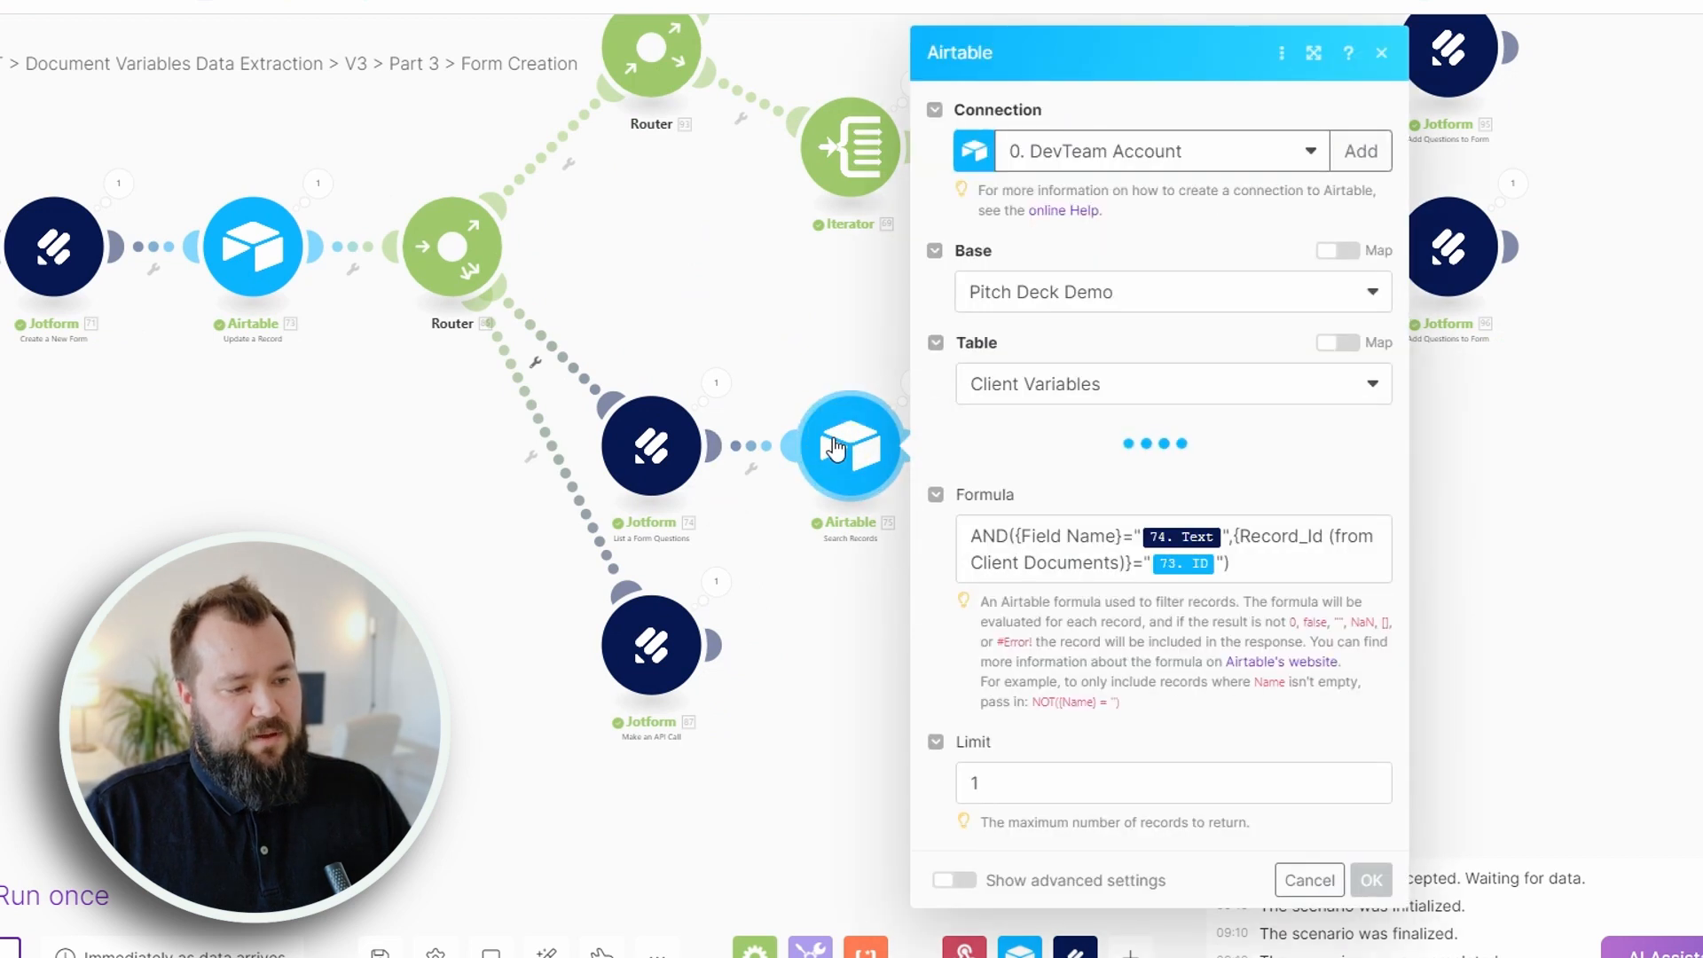
{"action": "left_click", "coordinate": [627, 447]}
{"action": "left_click", "coordinate": [956, 491]}
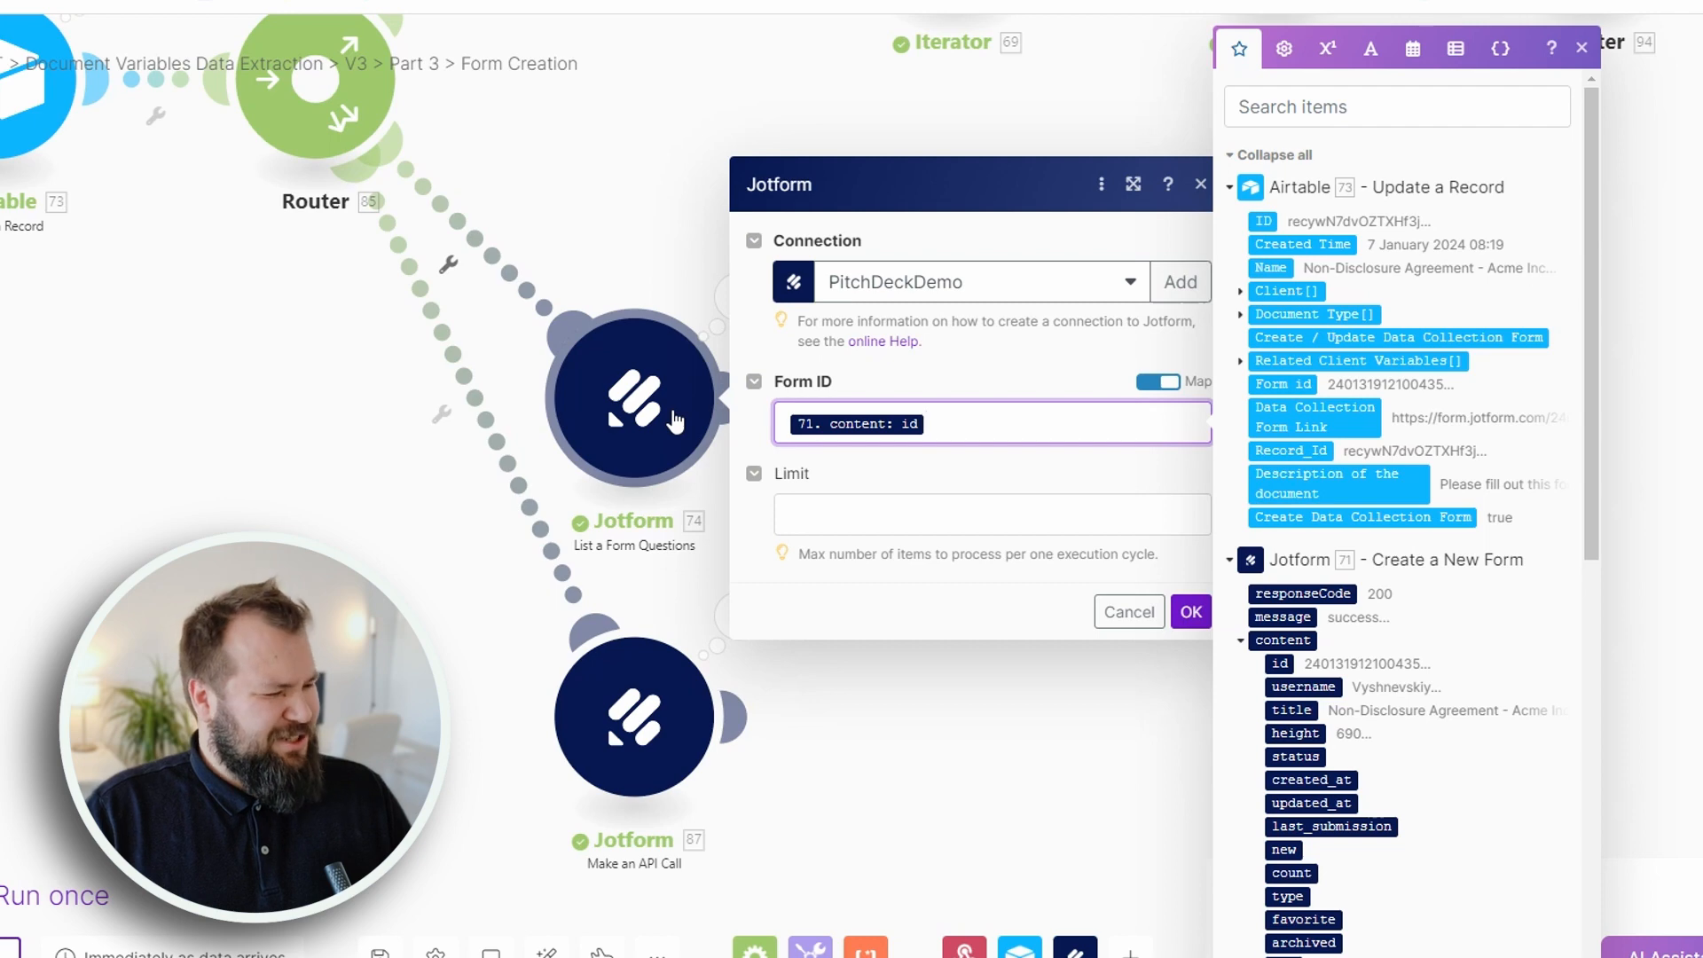
{"action": "left_click", "coordinate": [931, 467]}
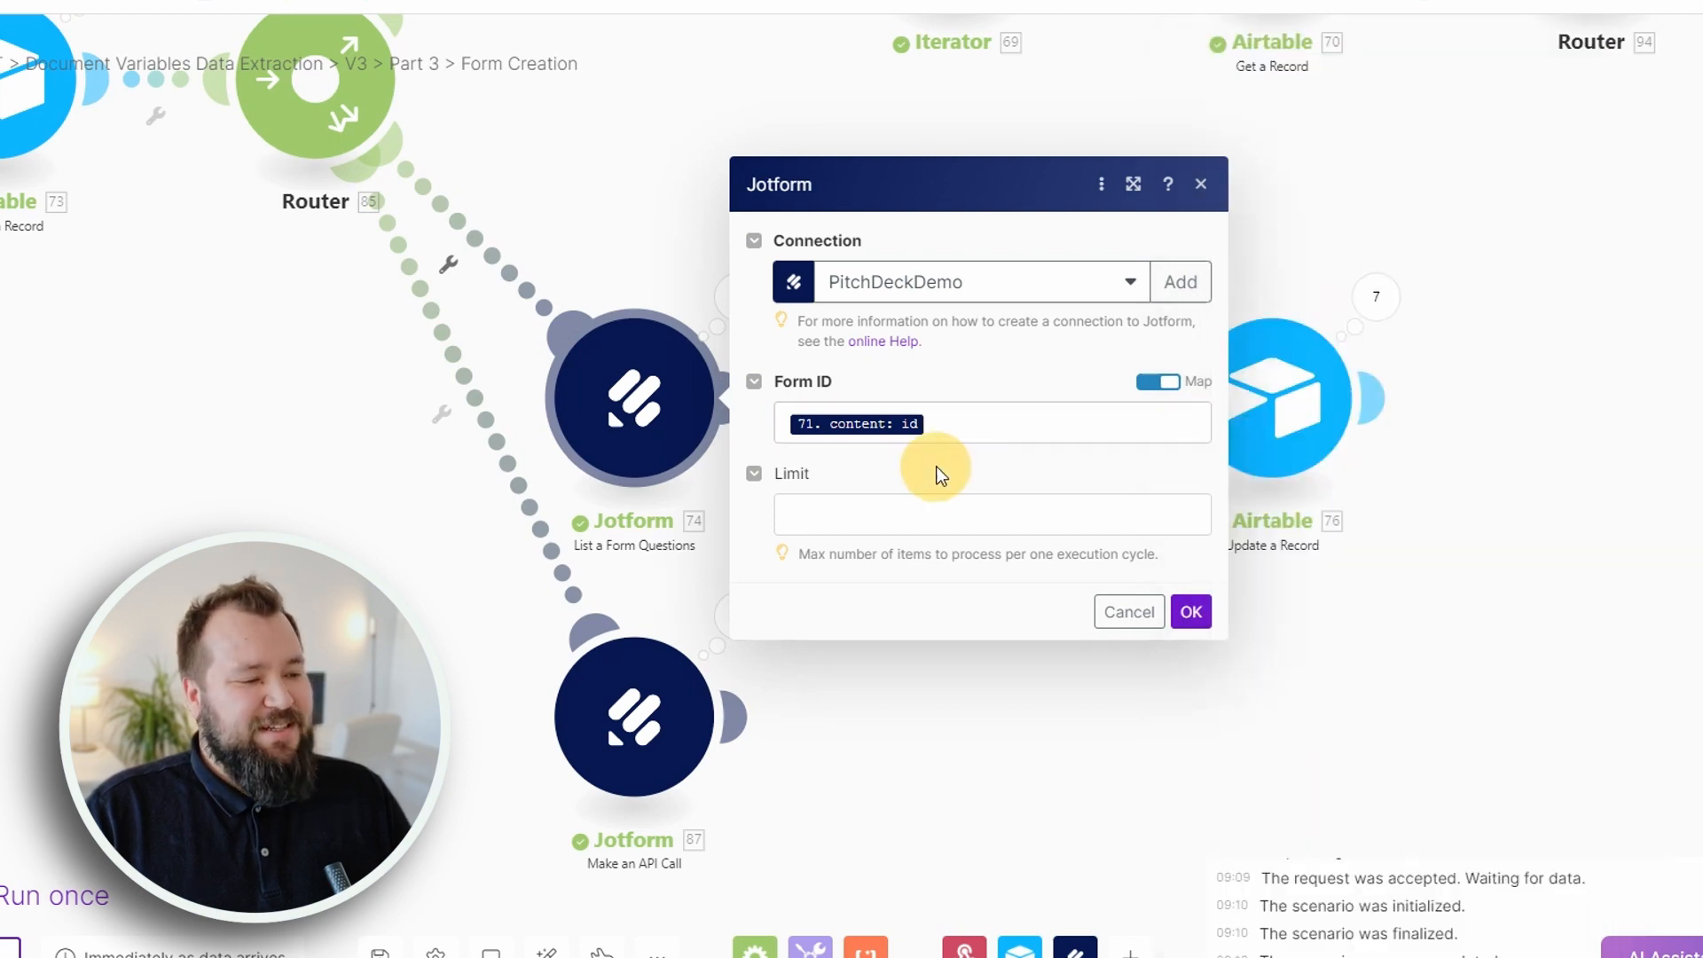
{"action": "left_click", "coordinate": [1025, 435]}
{"action": "left_click", "coordinate": [597, 209]}
Examine the Airtable Search Records formula and the condition of the filter leading to the Update a Record module.
{"action": "left_click", "coordinate": [793, 381]}
{"action": "scroll", "coordinate": [1224, 564], "scroll_direction": "down", "scroll_amount": 3}
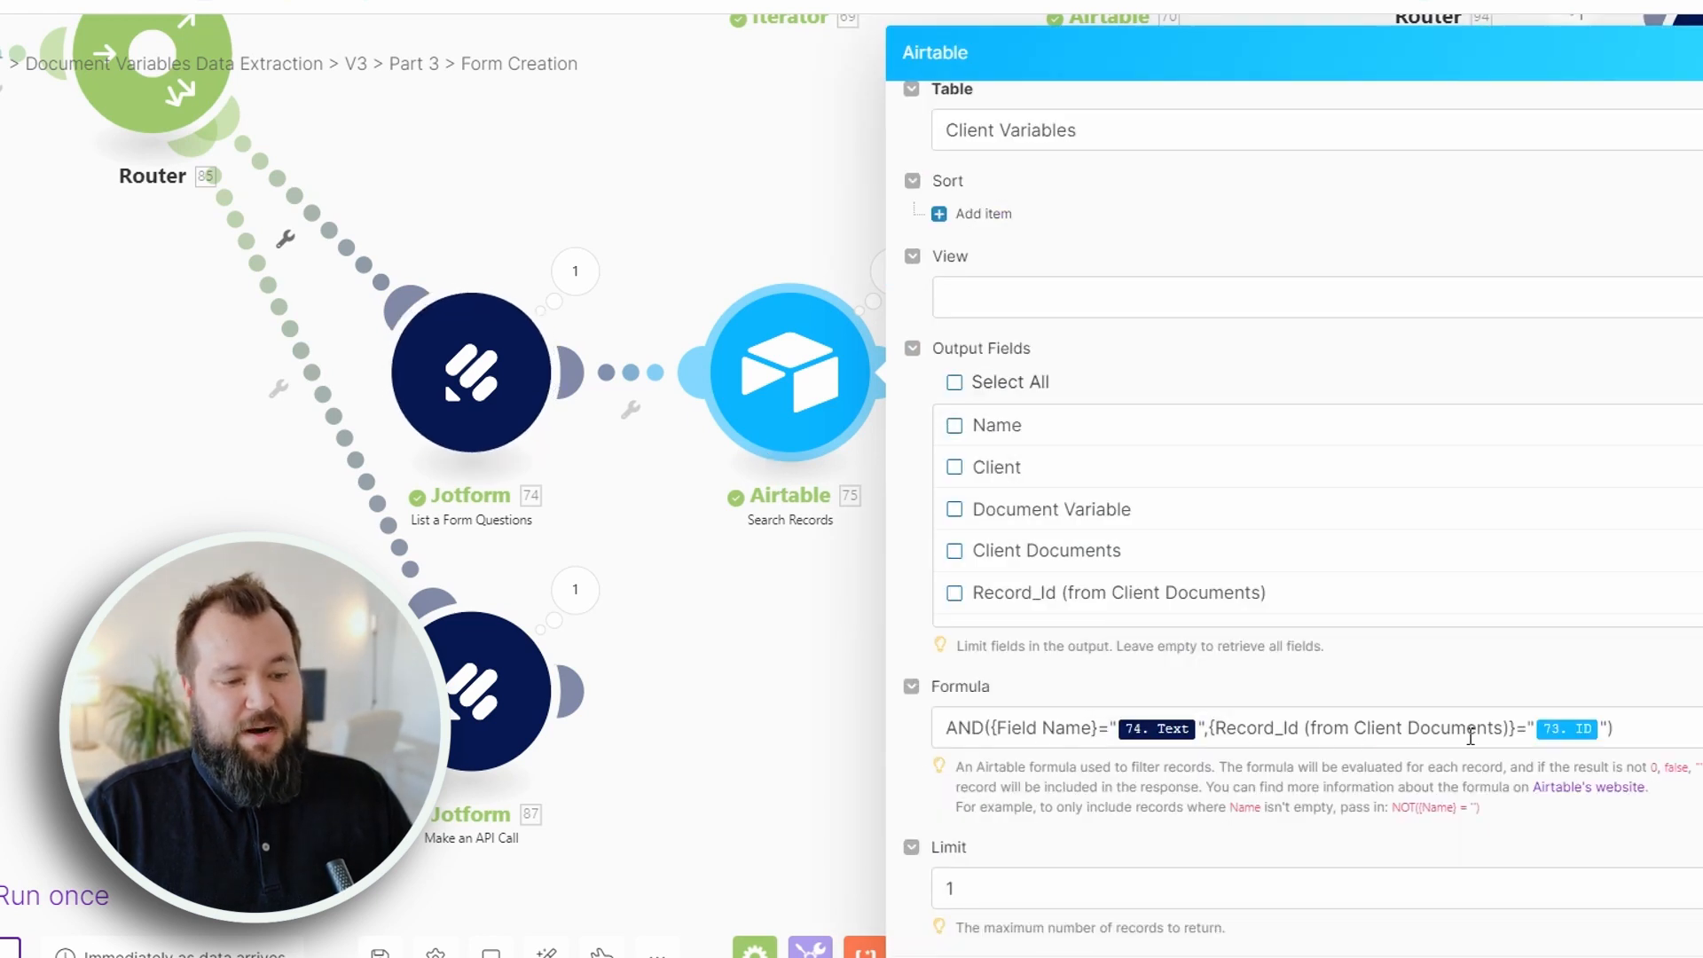
{"action": "left_click", "coordinate": [743, 680]}
{"action": "left_click", "coordinate": [781, 371]}
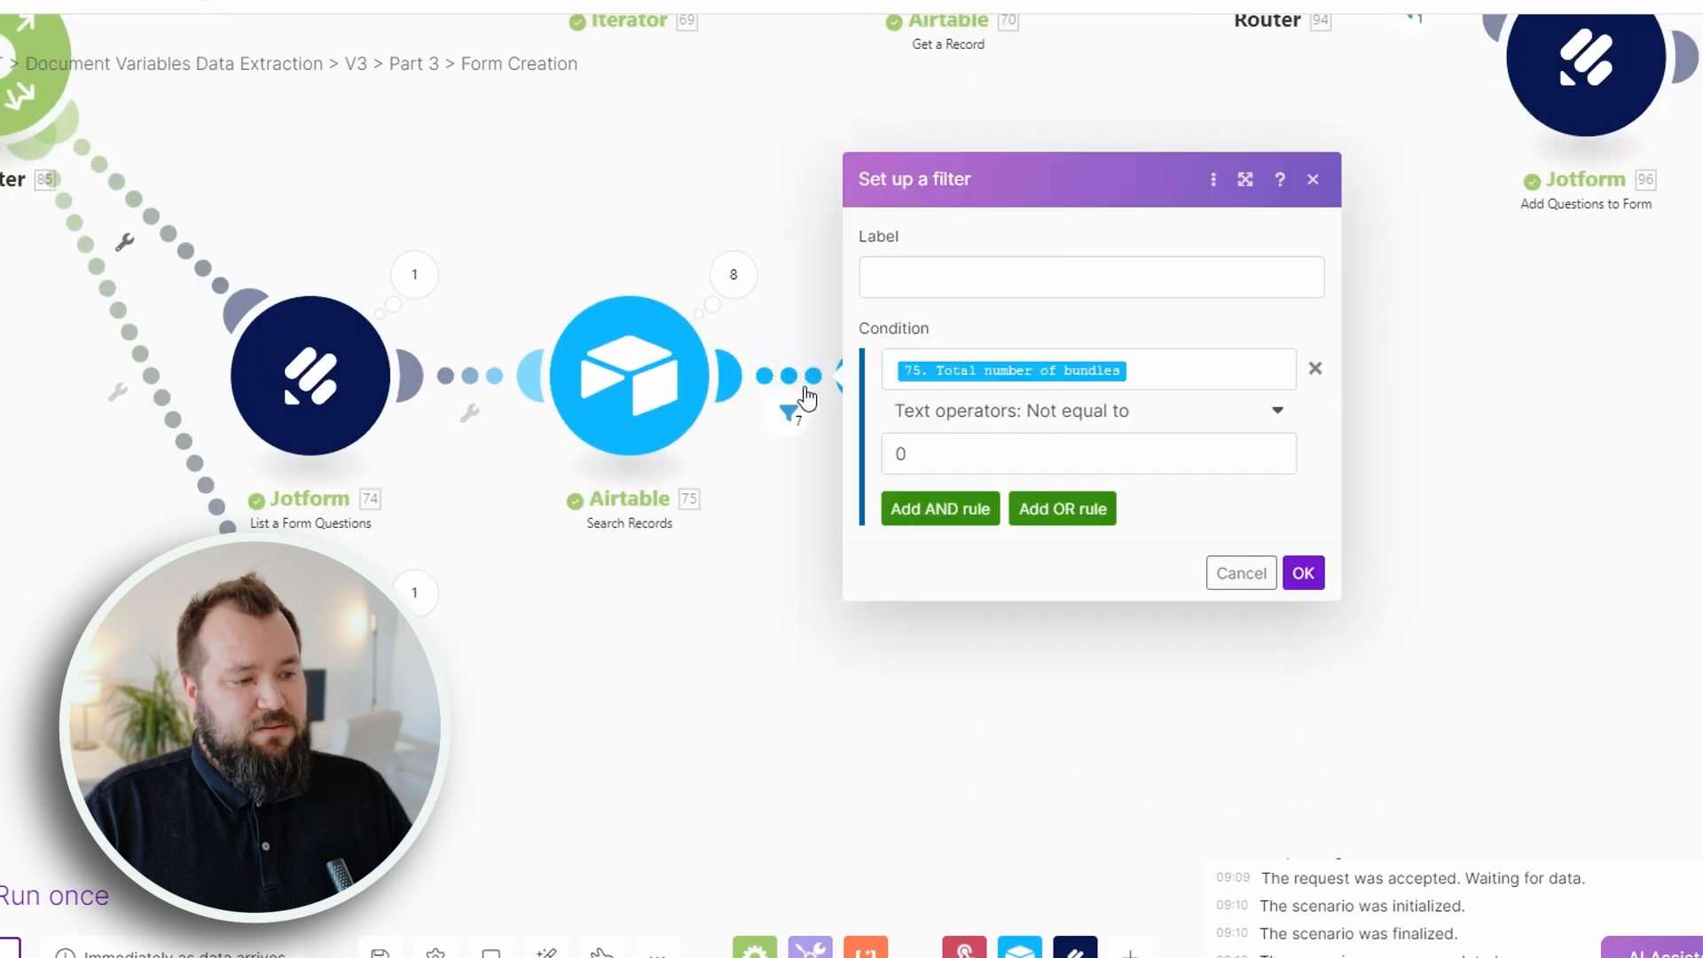
{"action": "left_click", "coordinate": [681, 685]}
Inspect the JFQID field's mapping in the Airtable Update a Record module after Search Records, and close its settings.
{"action": "left_click_drag", "start_coordinate": [1086, 704], "coordinate": [949, 699]}
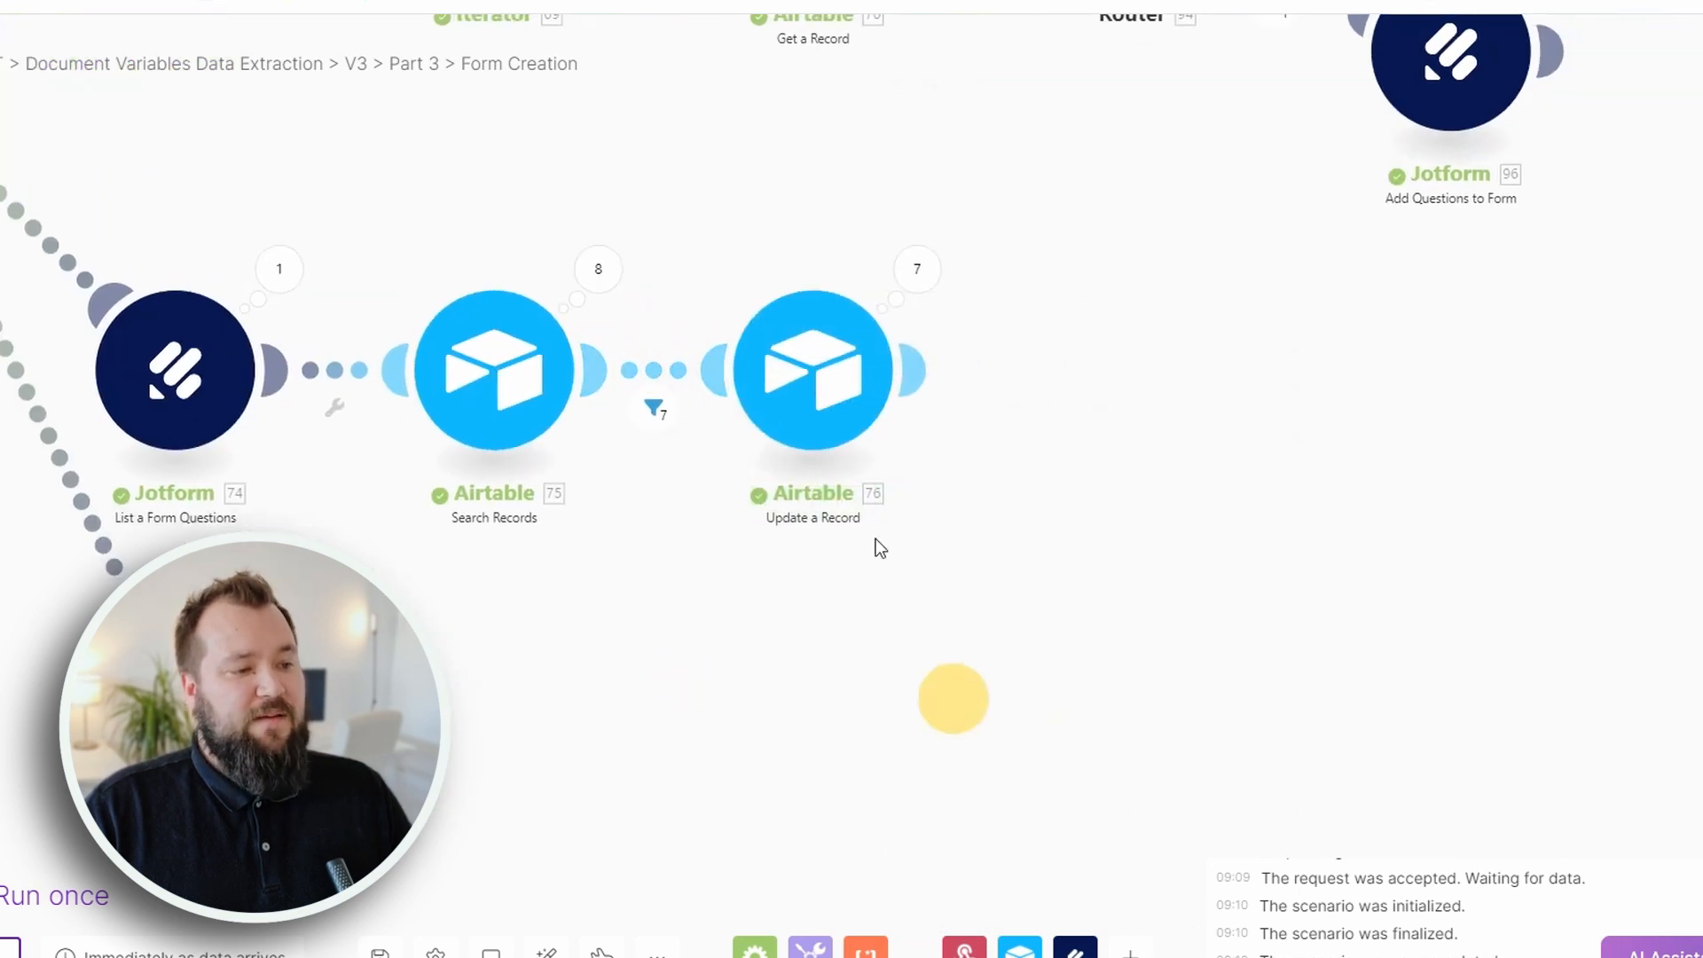
{"action": "left_click", "coordinate": [811, 372]}
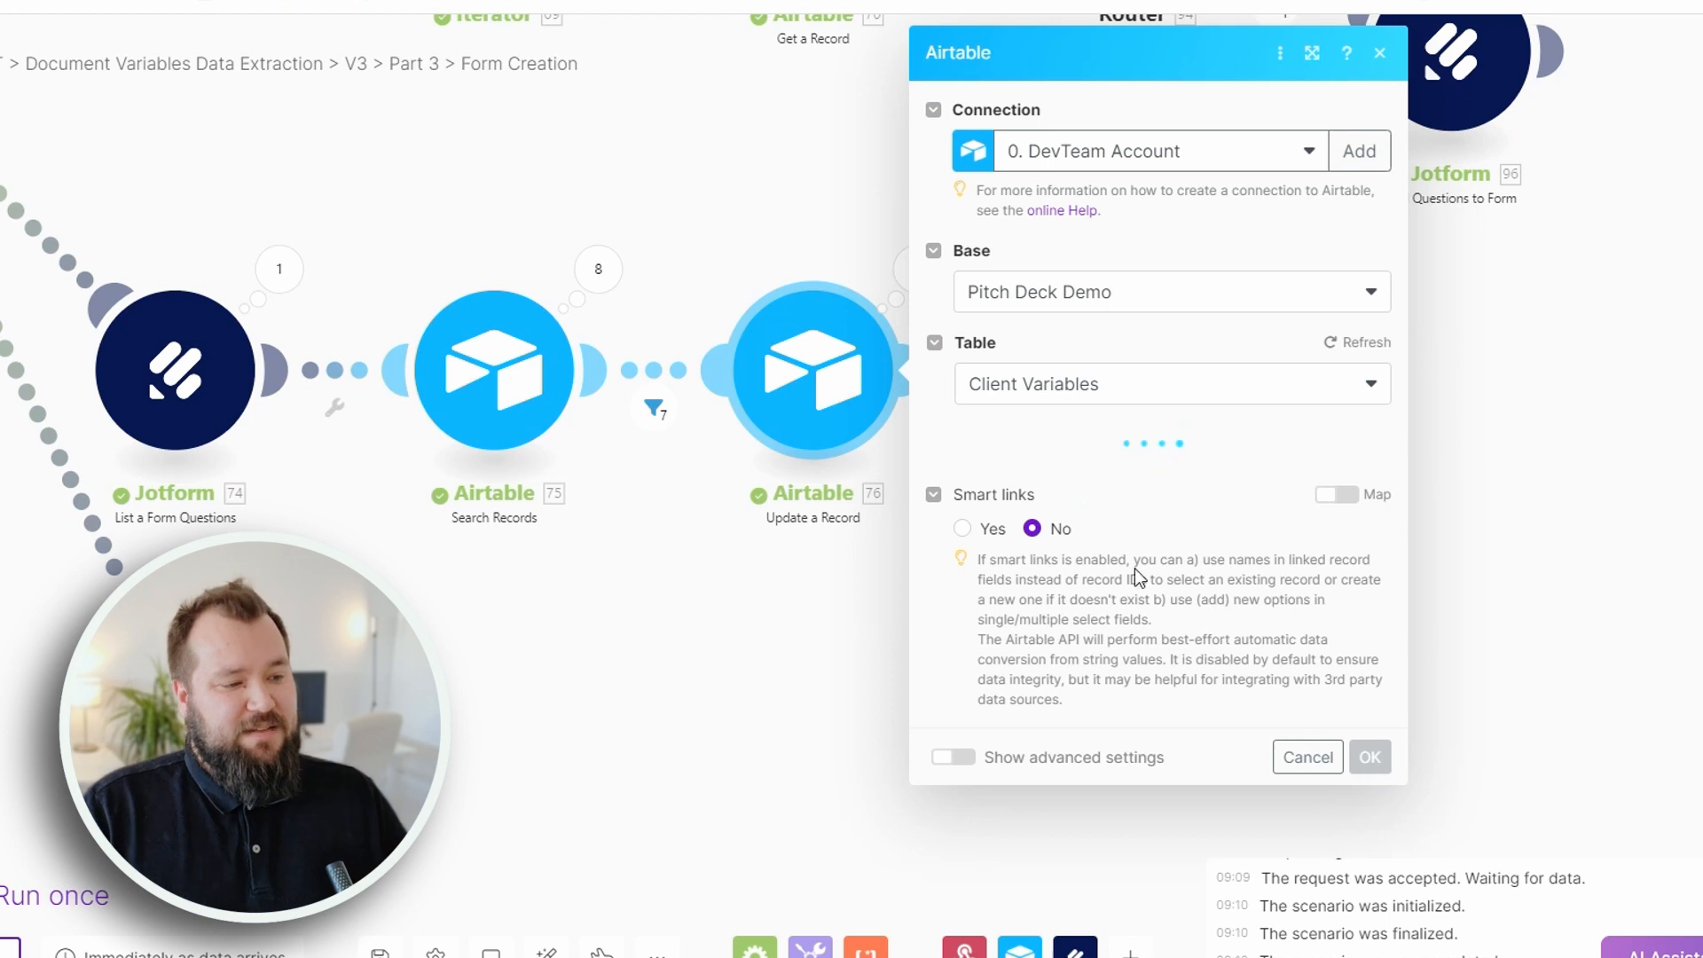
{"action": "scroll", "coordinate": [1190, 576], "scroll_direction": "down", "scroll_amount": 5}
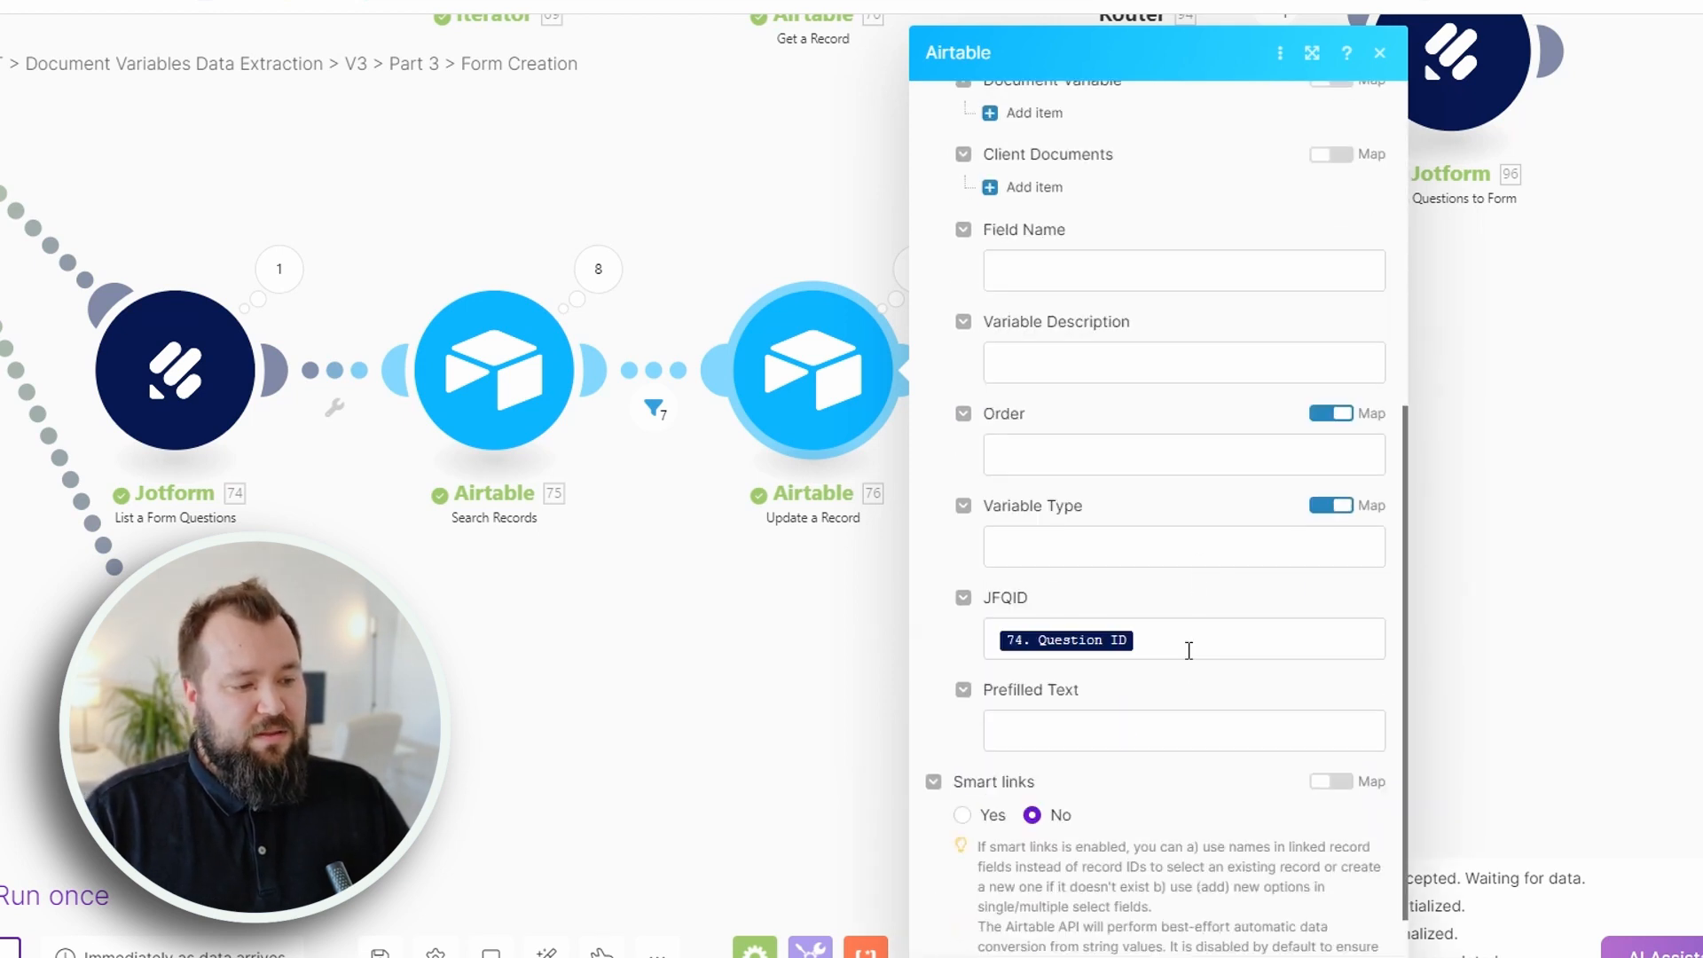
{"action": "left_click", "coordinate": [1103, 635]}
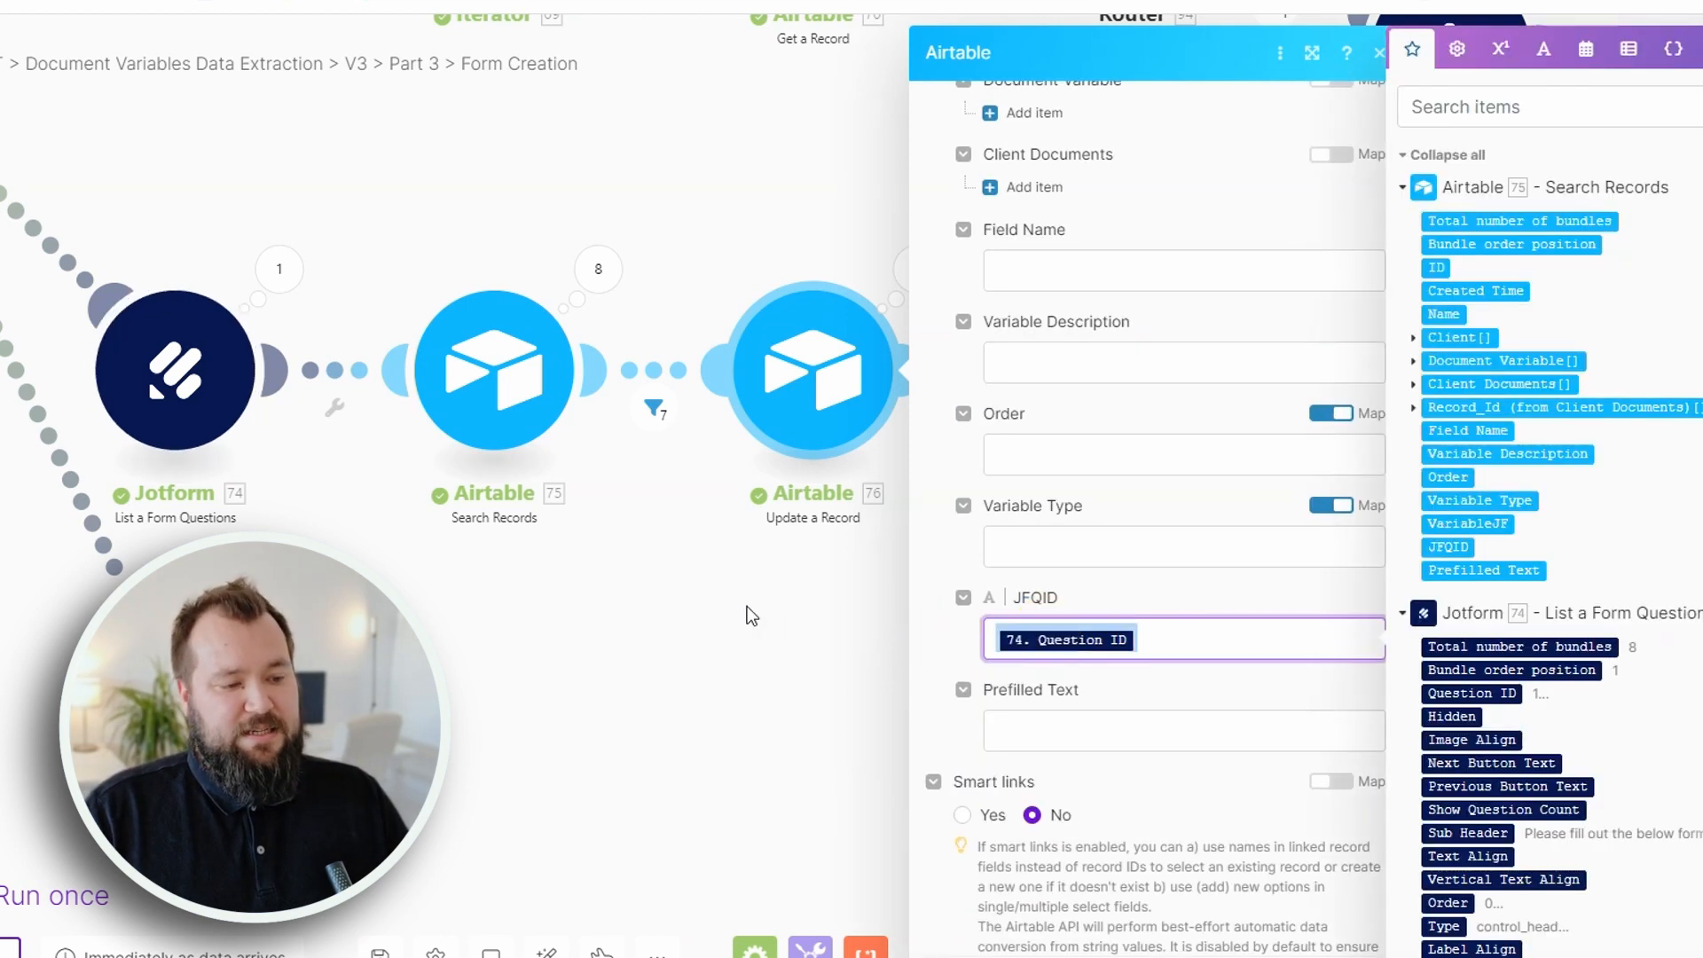
{"action": "left_click", "coordinate": [748, 608]}
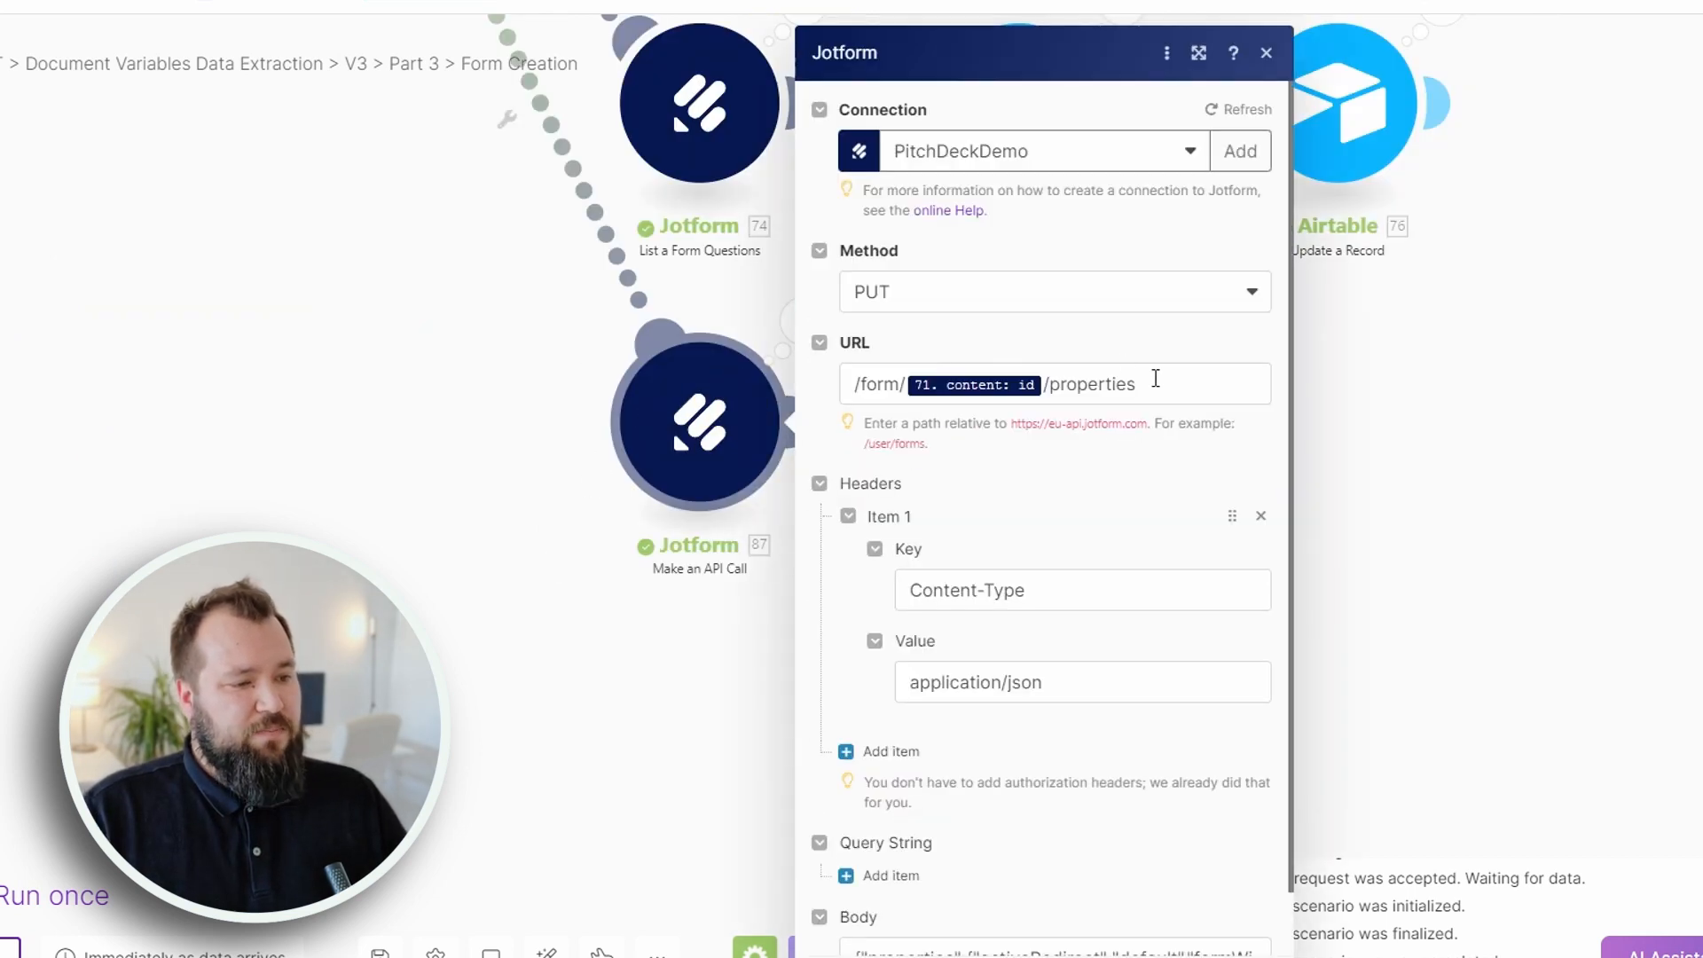
Examine the URL, headers and JSON body of the Jotform Make an API Call module in the enlarged settings, and close them.
{"action": "left_click_drag", "start_coordinate": [1140, 379], "coordinate": [780, 382]}
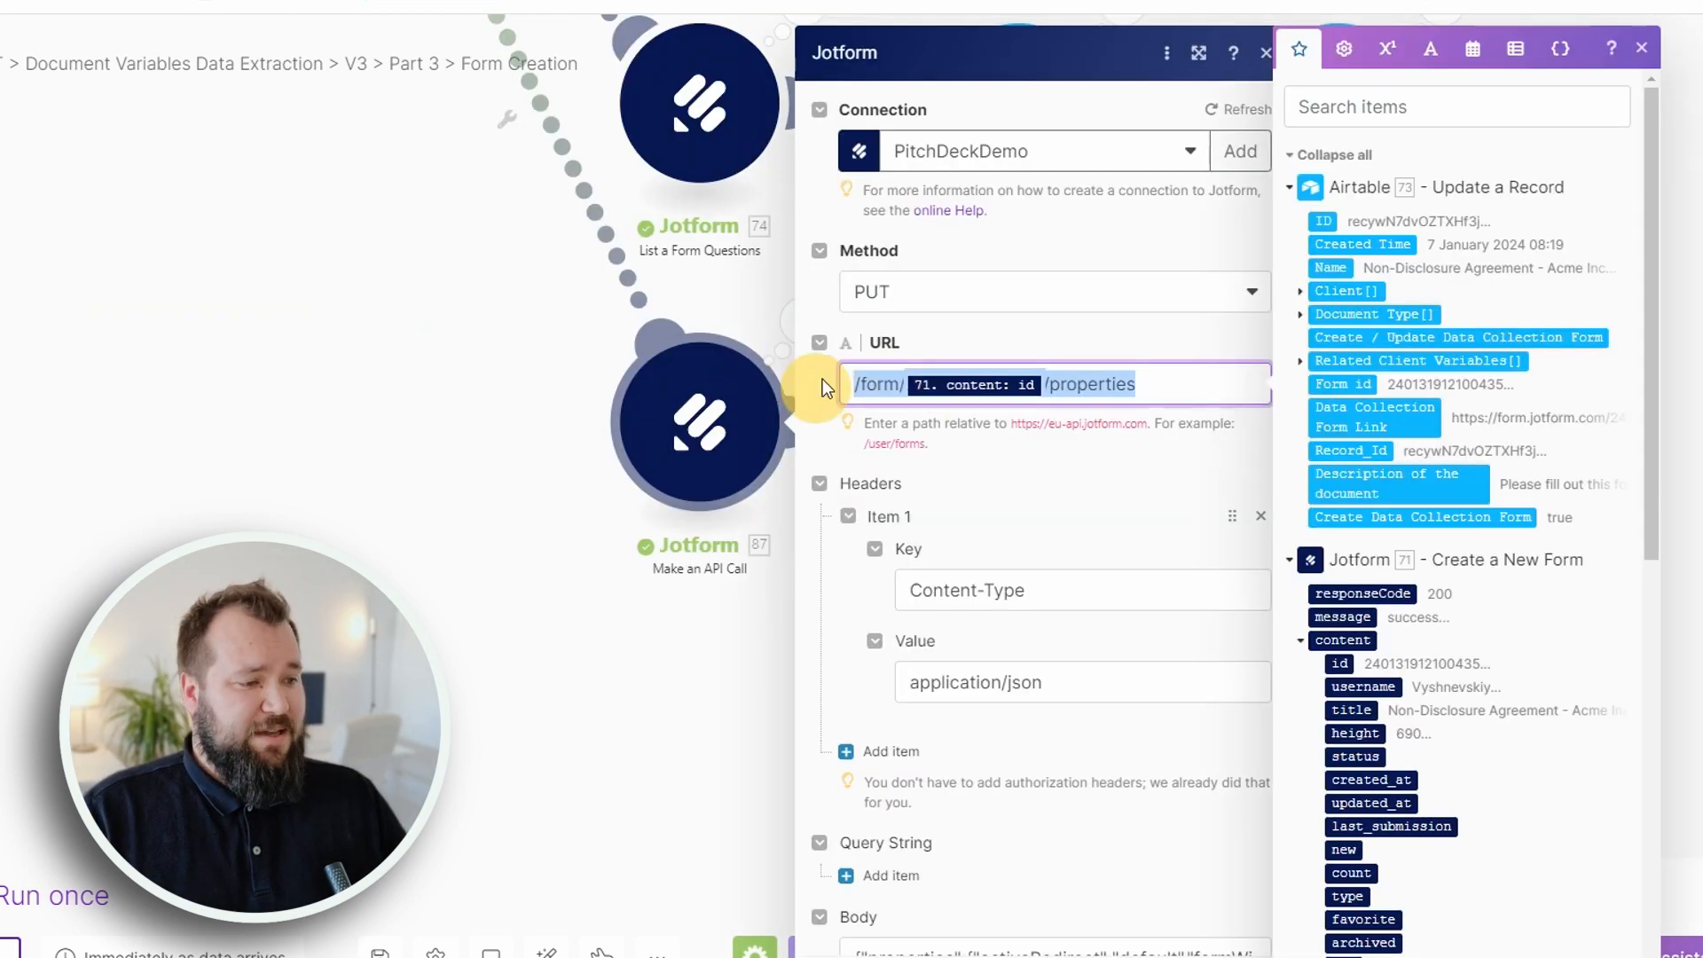
{"action": "left_click", "coordinate": [1018, 326]}
{"action": "scroll", "coordinate": [1100, 860], "scroll_direction": "down", "scroll_amount": 1}
{"action": "left_click", "coordinate": [1199, 53]}
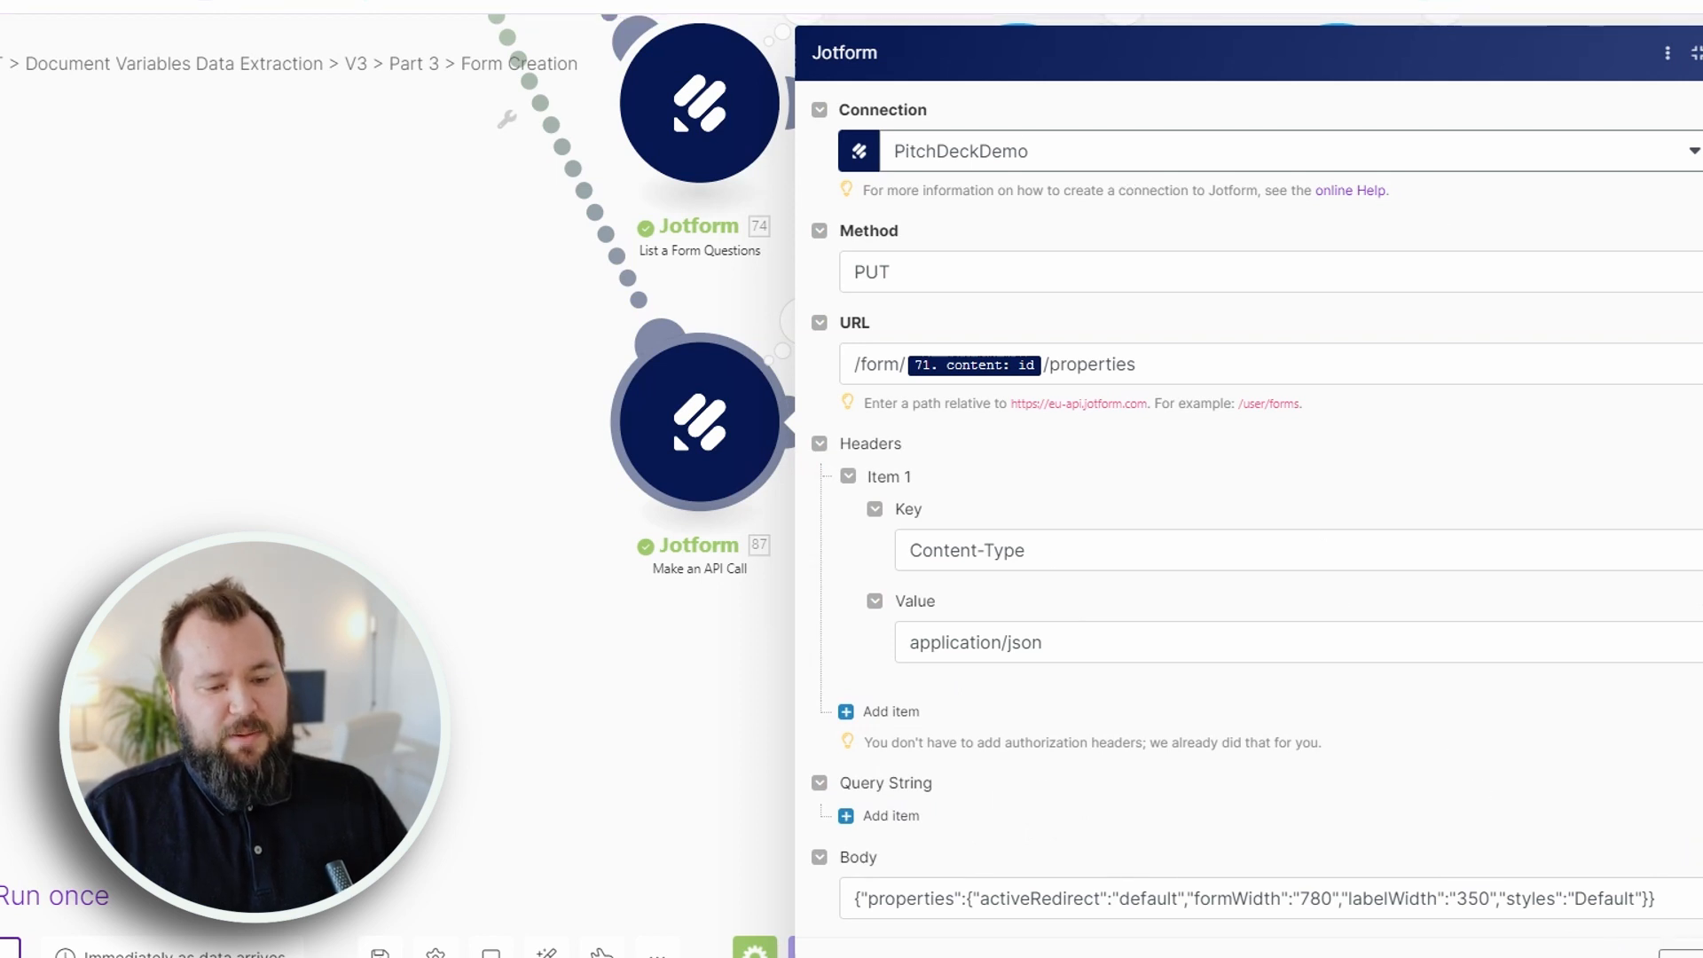
{"action": "left_click", "coordinate": [381, 947]}
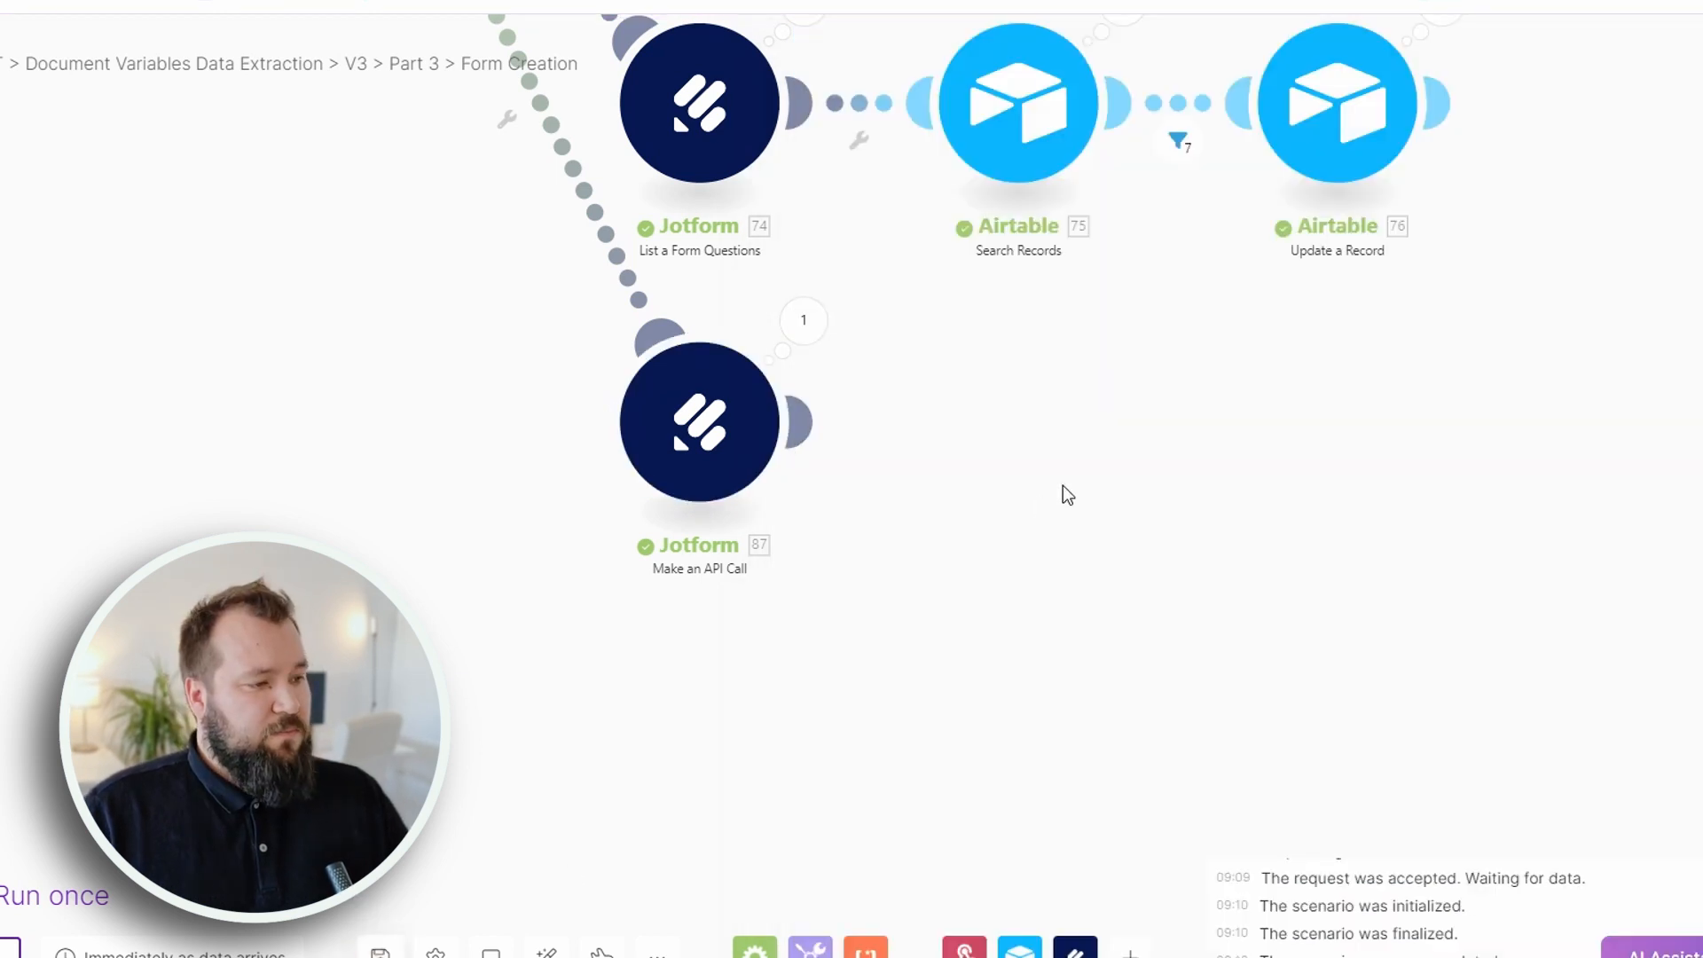
{"action": "left_click_drag", "start_coordinate": [1119, 424], "coordinate": [1207, 577]}
{"action": "scroll", "coordinate": [1212, 586], "scroll_direction": "down", "scroll_amount": 10}
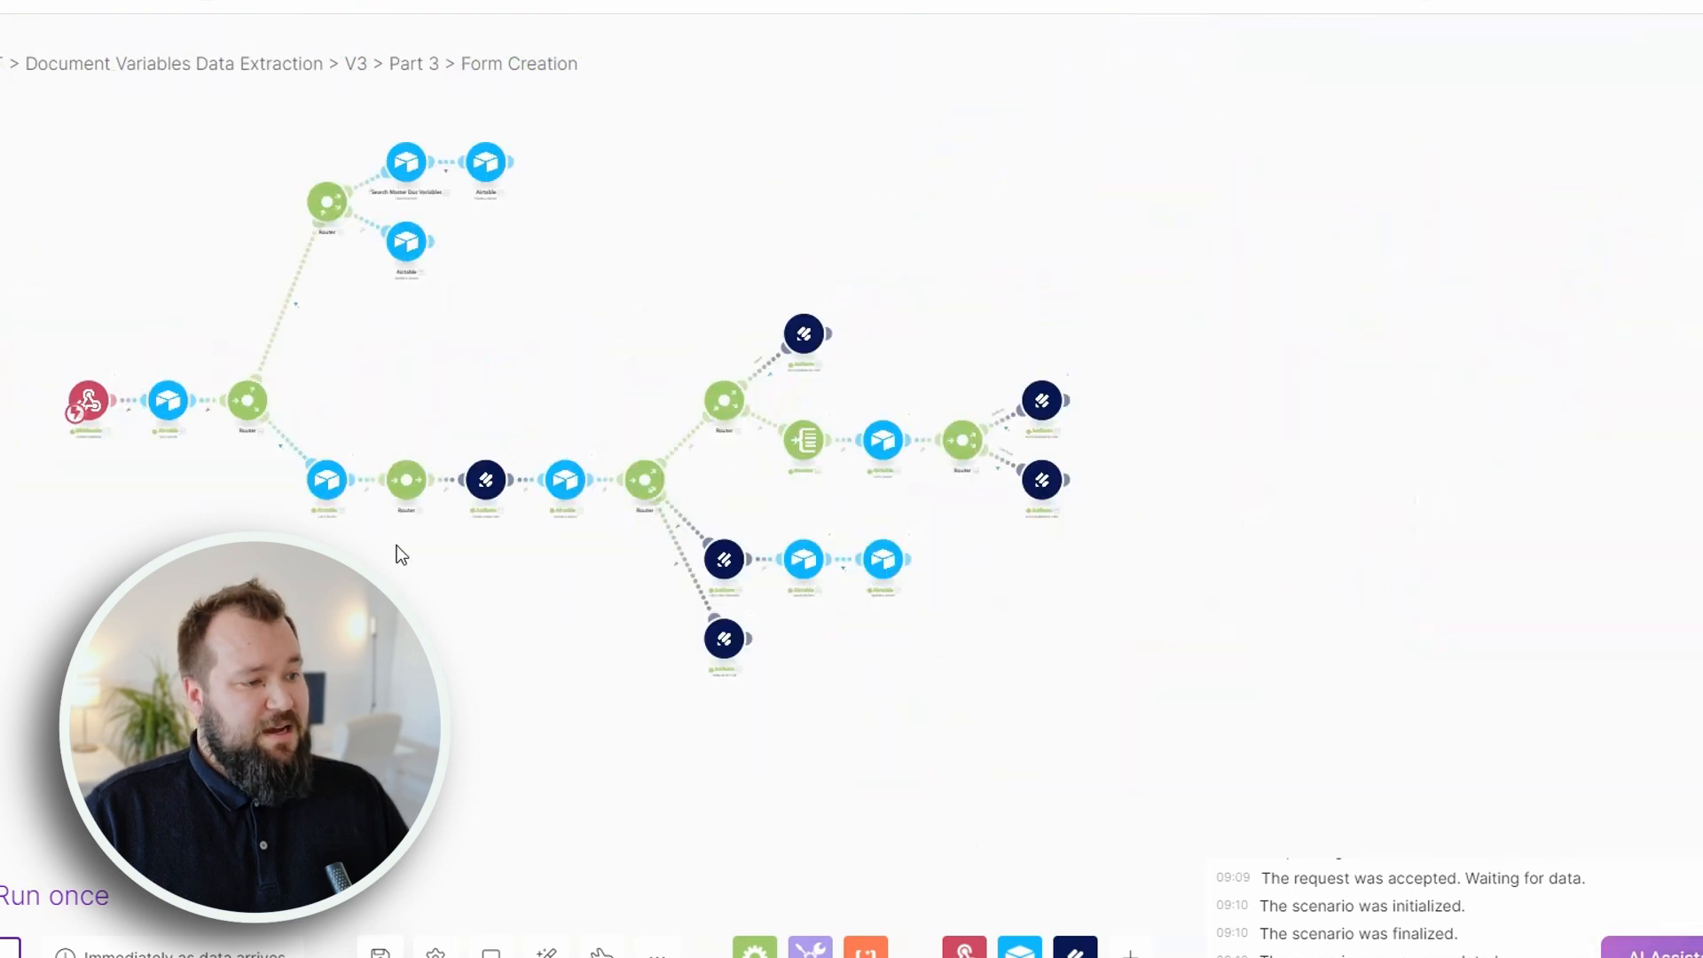
{"action": "left_click_drag", "start_coordinate": [525, 548], "coordinate": [650, 665]}
{"action": "left_click_drag", "start_coordinate": [626, 472], "coordinate": [786, 444]}
{"action": "scroll", "coordinate": [695, 408], "scroll_direction": "up", "scroll_amount": 5}
{"action": "scroll", "coordinate": [787, 444], "scroll_direction": "down", "scroll_amount": 3}
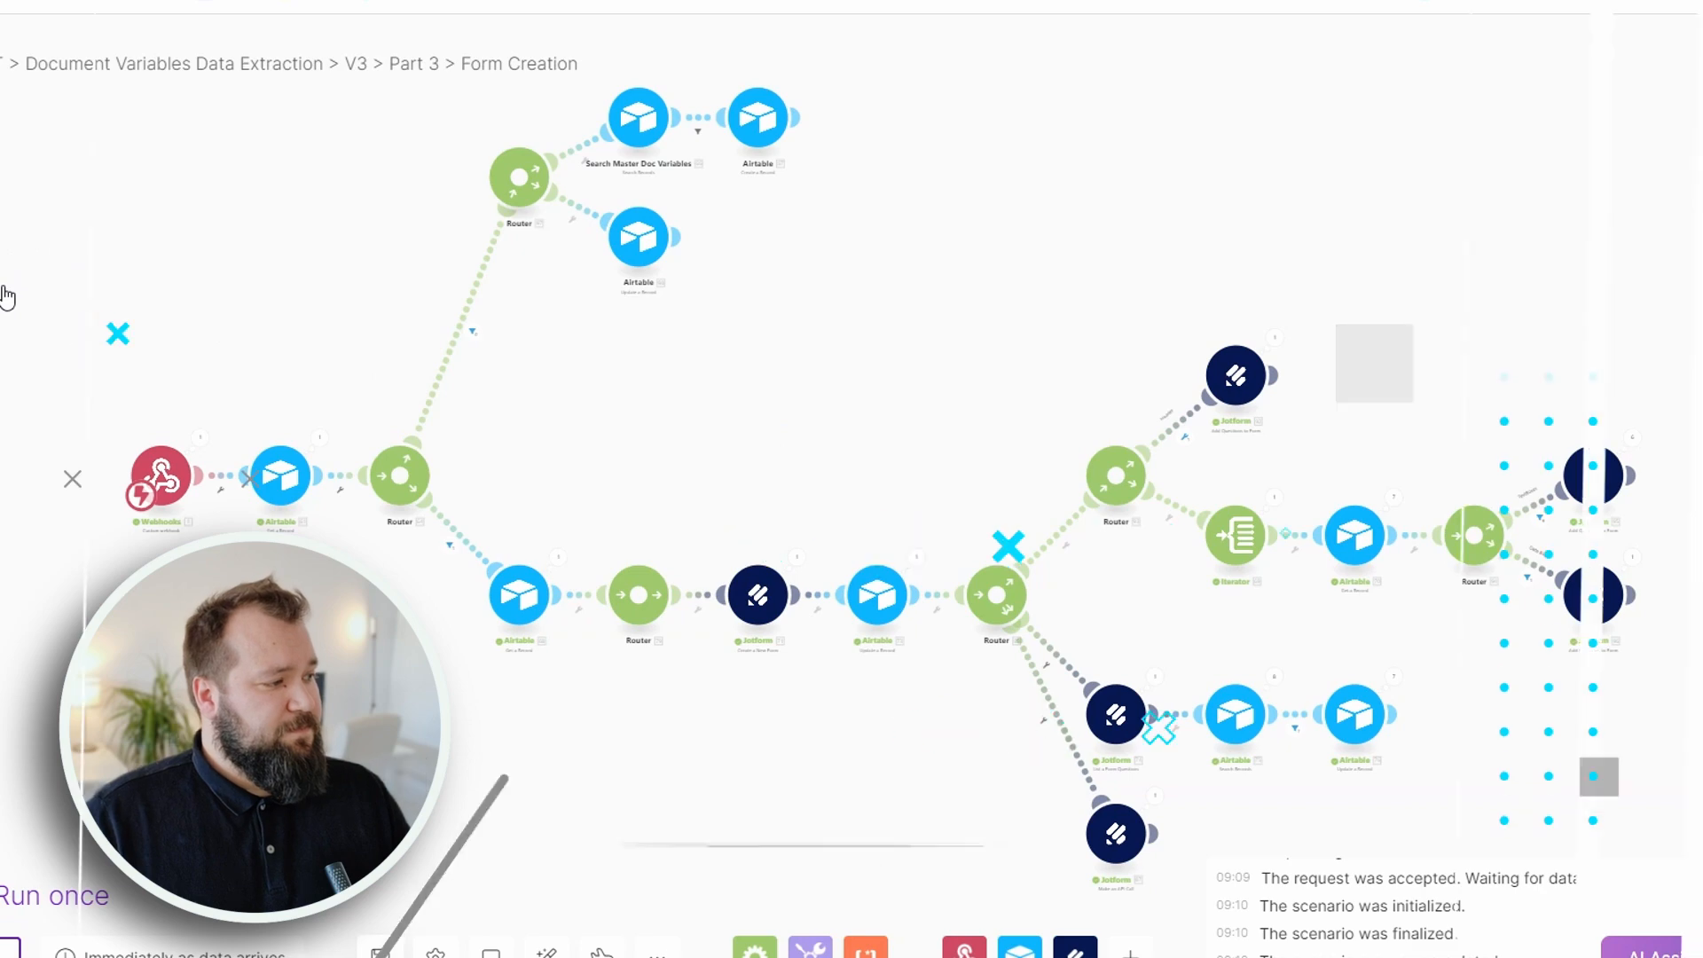